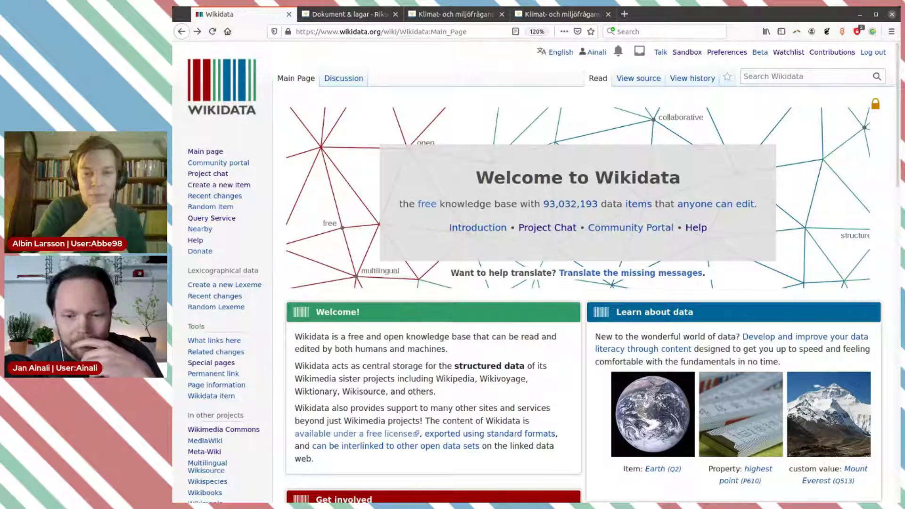
Search Wikidata for the lexeme "L:klimat" and open the Swedish noun klimat (L46694).
left_click(761, 78)
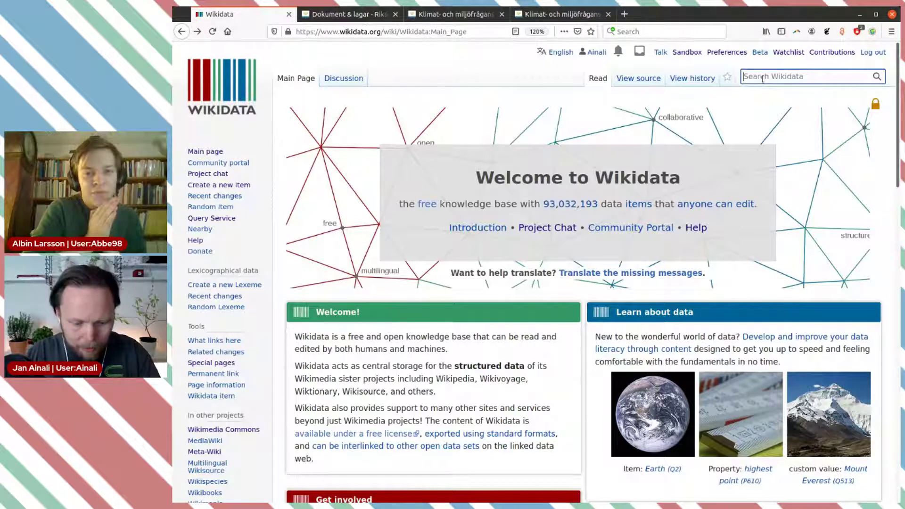
left_click(766, 78)
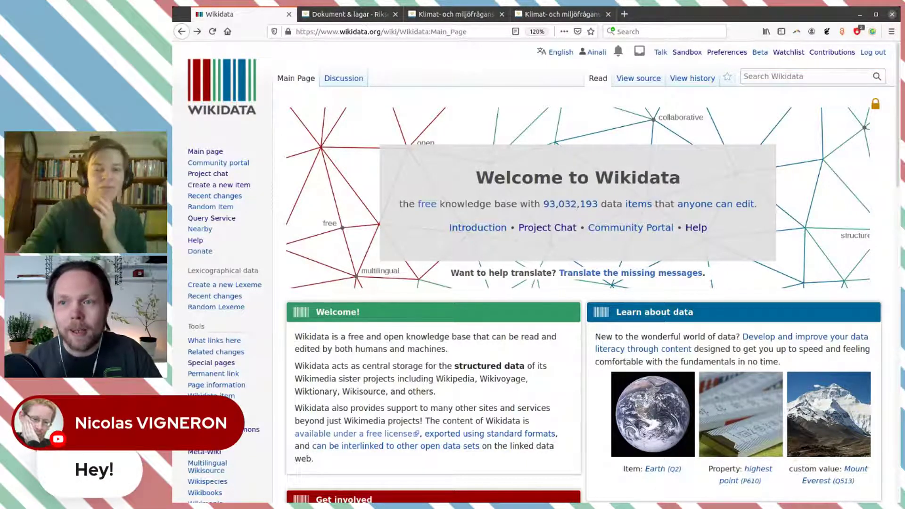
left_click(771, 76)
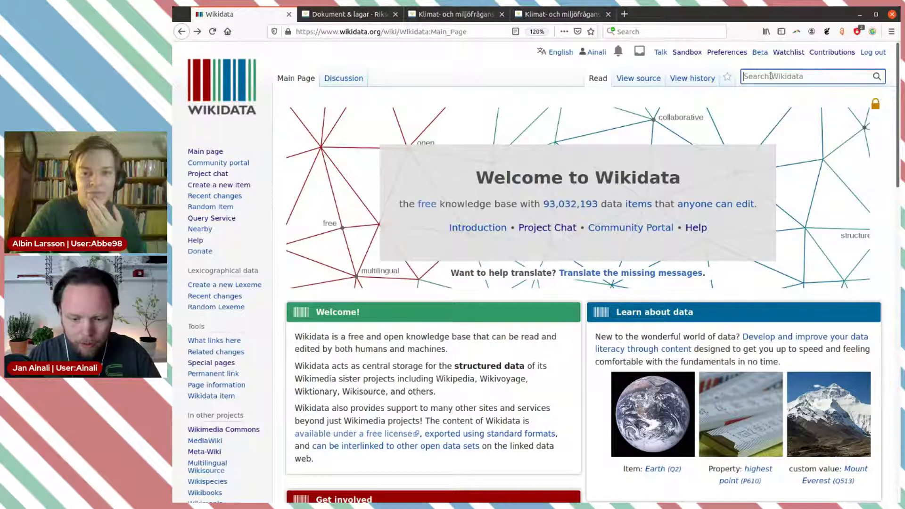
type("klimat")
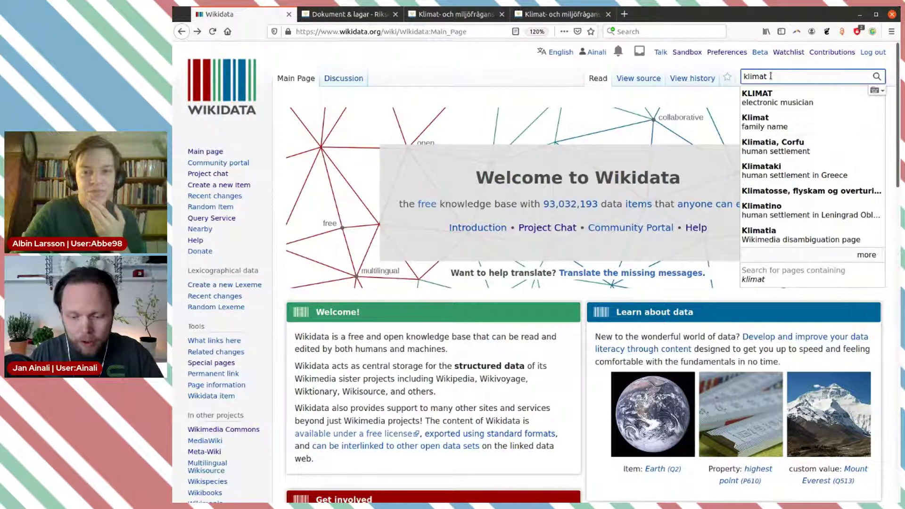
key("Home")
type("L:")
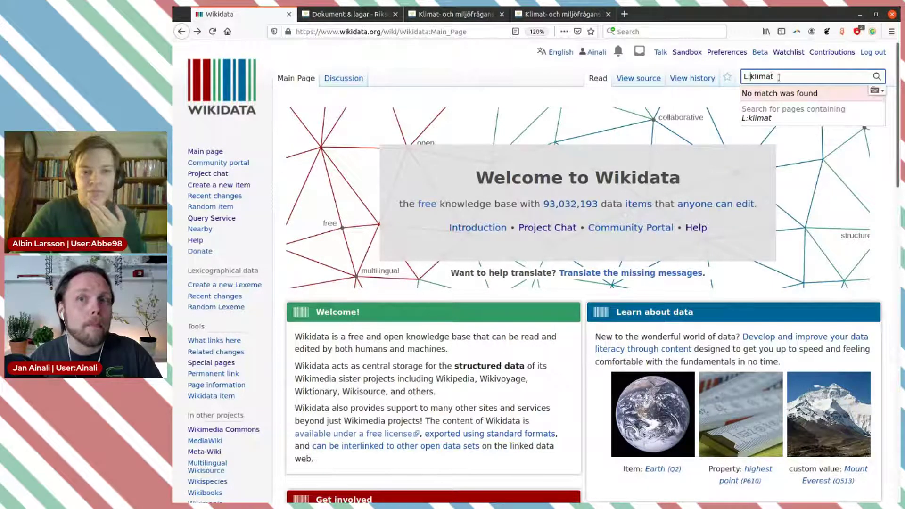
key("End")
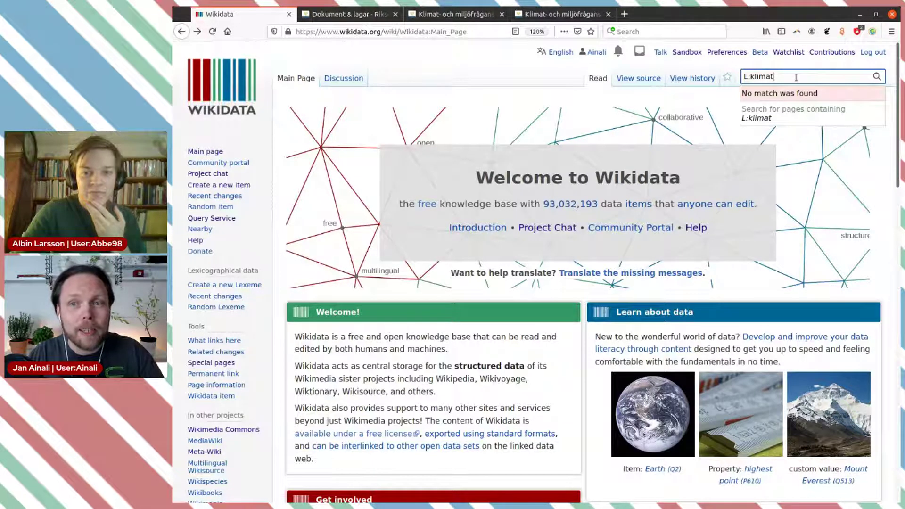
key("Return")
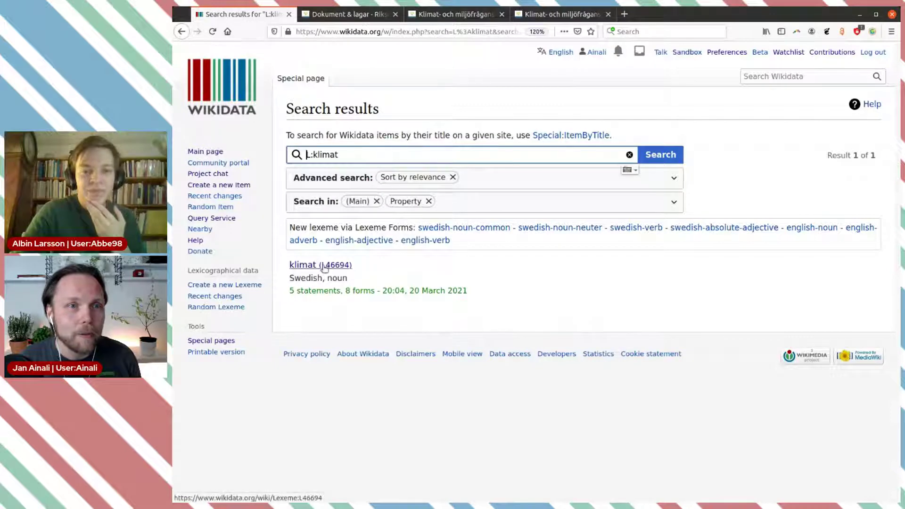
left_click(414, 309)
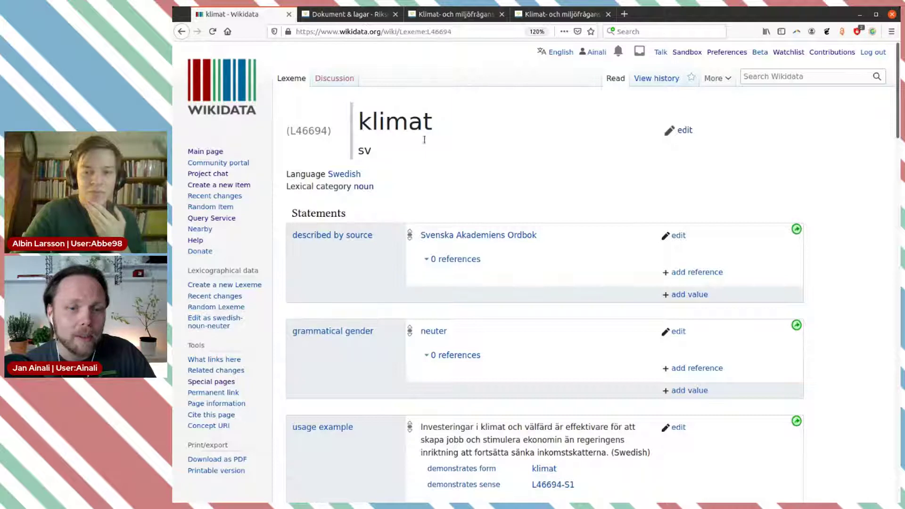
Examine the klimat lexeme's lemma, language code and statements, including described by source, grammatical gender and usage examples.
left_click_drag(437, 124, 357, 124)
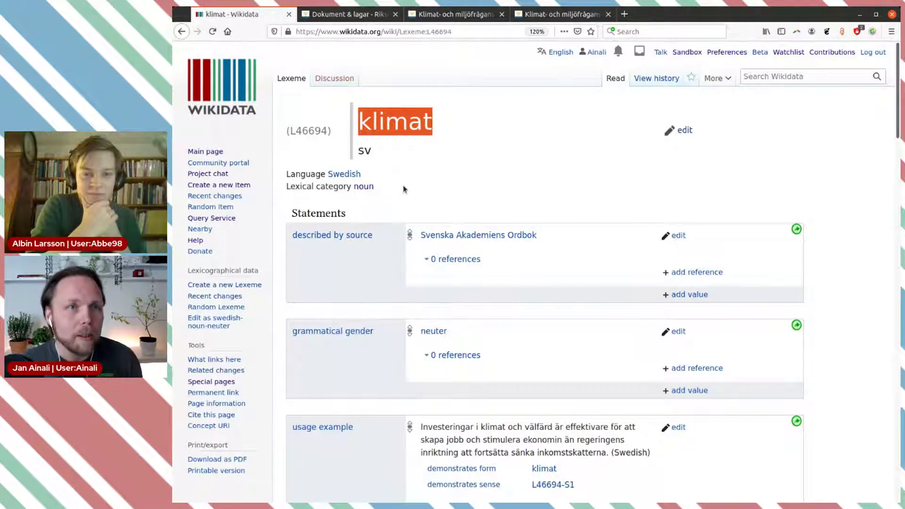
double_click(367, 150)
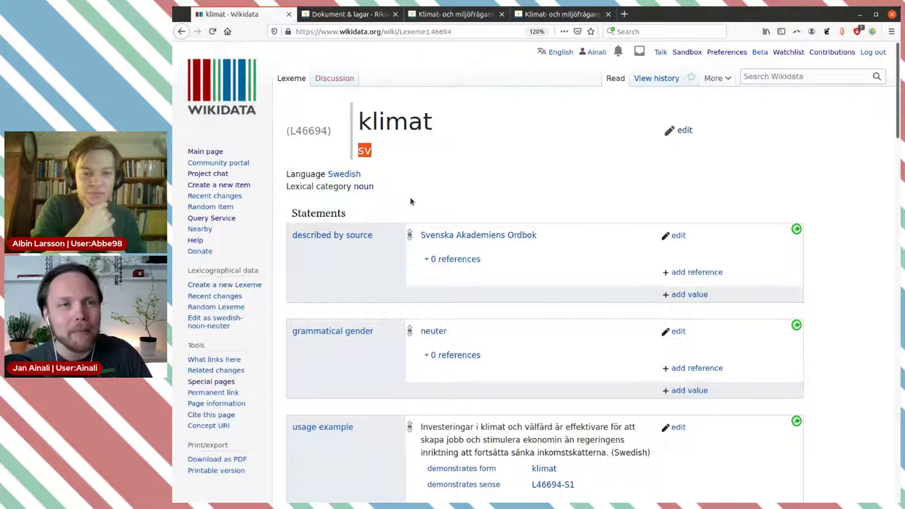
scroll(410, 201, "down", 1)
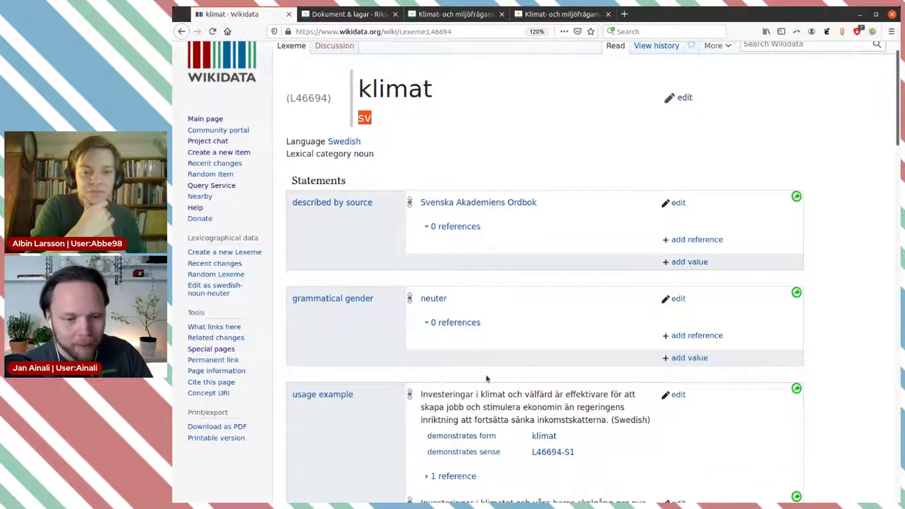
scroll(486, 378, "down", 1)
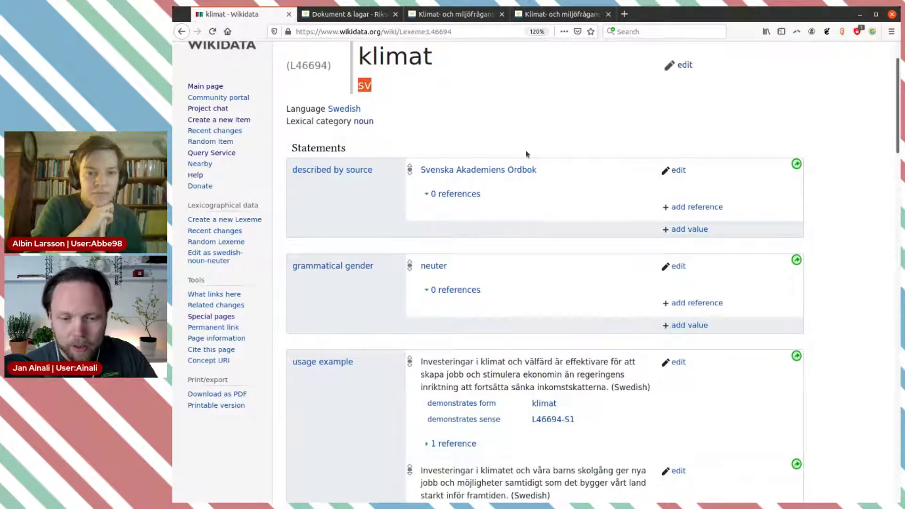
scroll(429, 226, "down", 2)
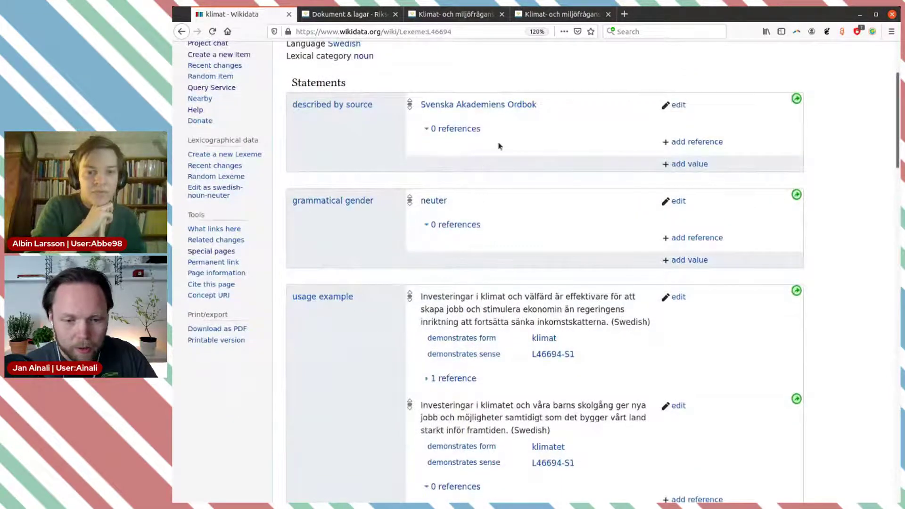
scroll(471, 183, "down", 2)
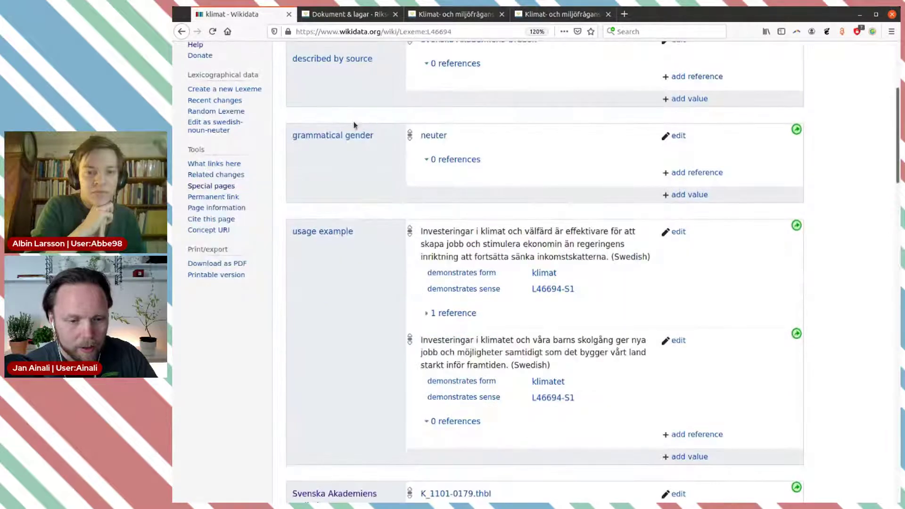
scroll(374, 196, "down", 2)
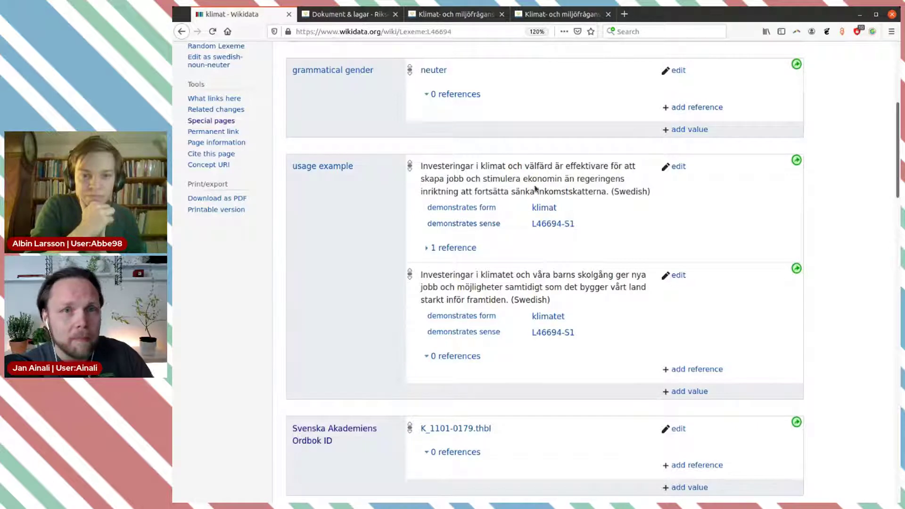
scroll(544, 194, "down", 2)
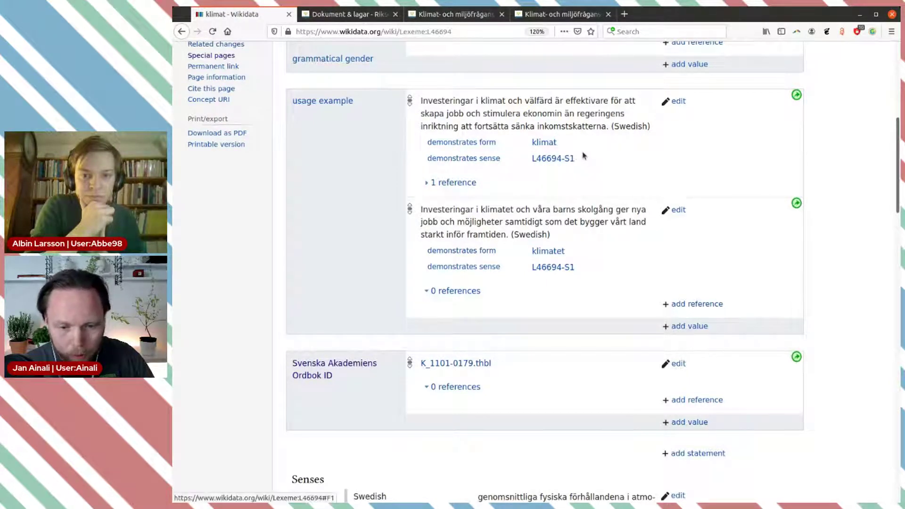
scroll(568, 193, "down", 1)
Look through the klimat lexeme's forms and their grammatical features, from L46694-F1 to L46694-F8.
scroll(568, 193, "down", 10)
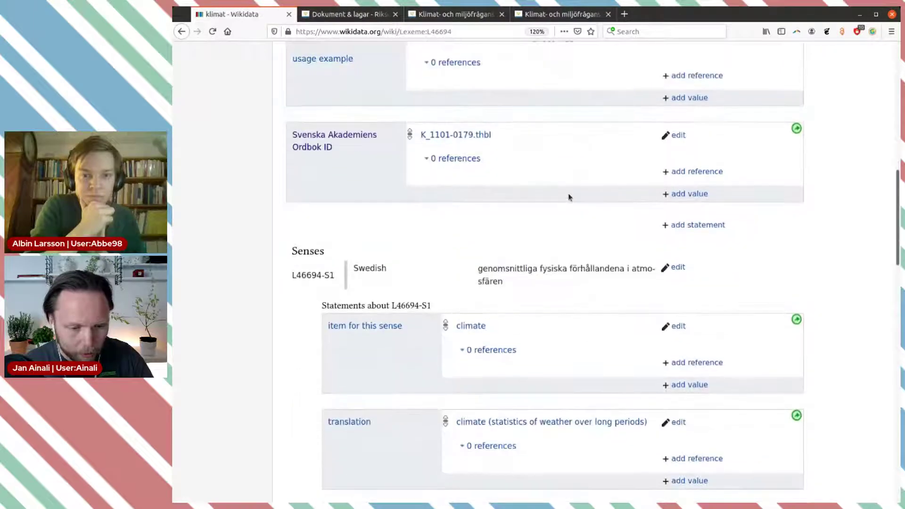
scroll(568, 197, "down", 6)
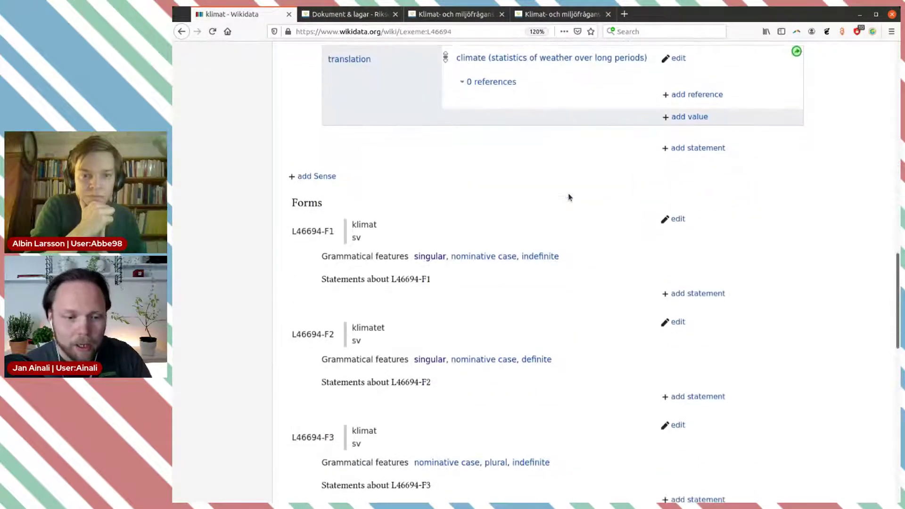
scroll(366, 123, "down", 1)
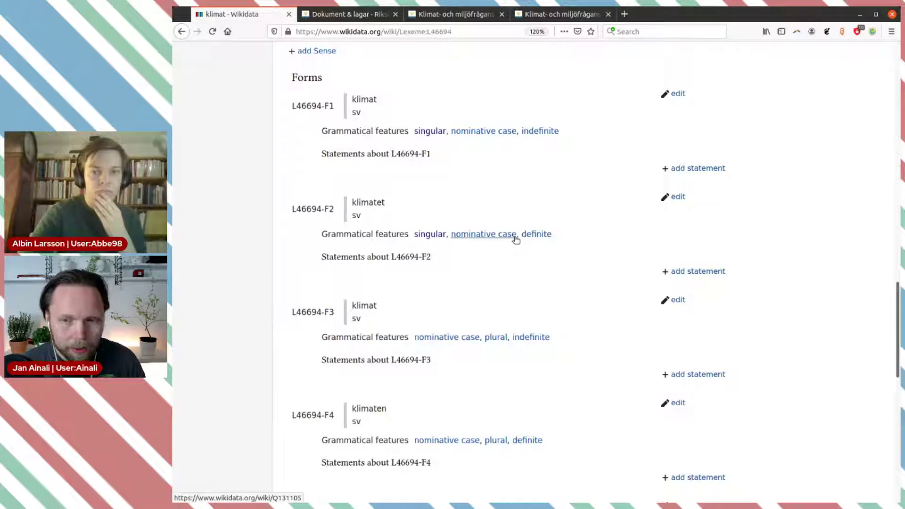
scroll(493, 254, "down", 2)
scroll(491, 142, "down", 4)
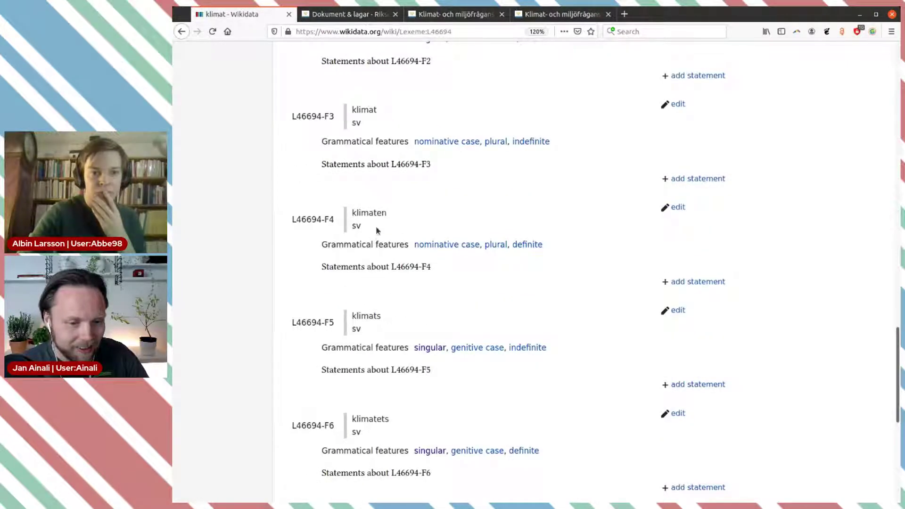
scroll(354, 360, "down", 10)
scroll(354, 362, "up", 3)
scroll(355, 361, "up", 2)
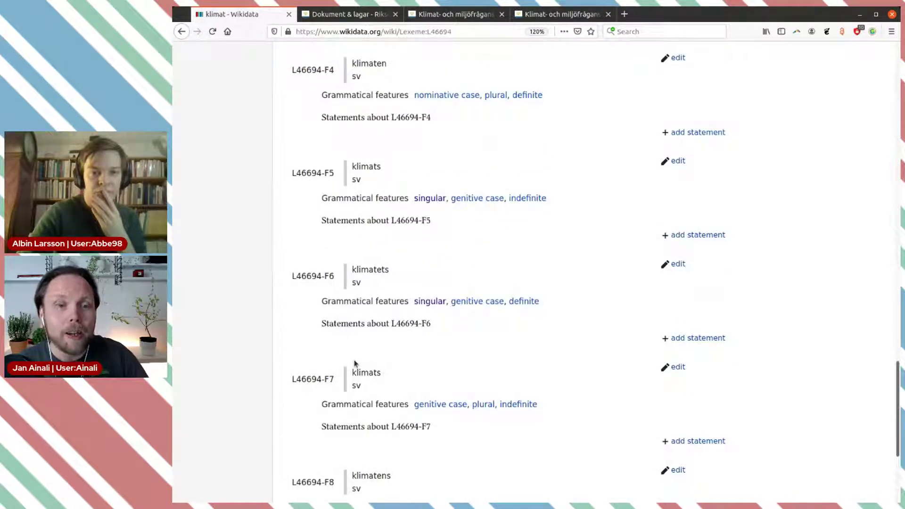
scroll(382, 337, "up", 7)
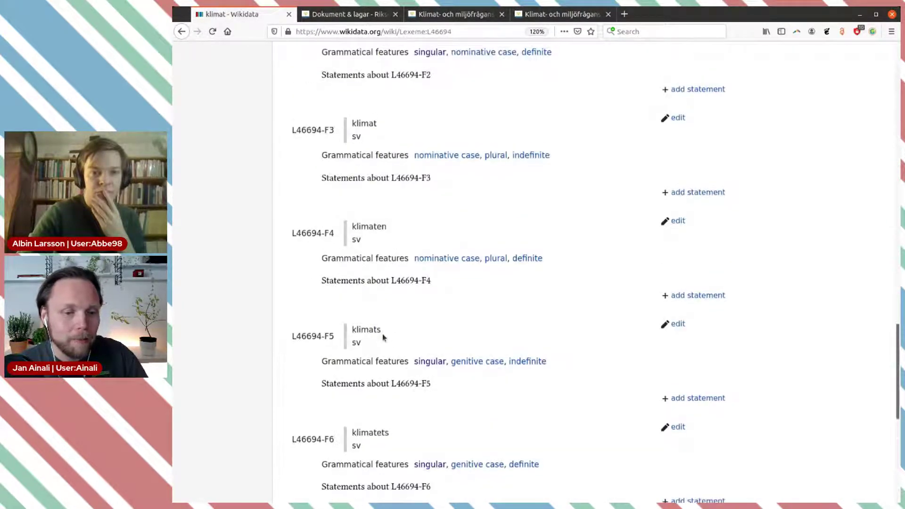
scroll(383, 333, "up", 5)
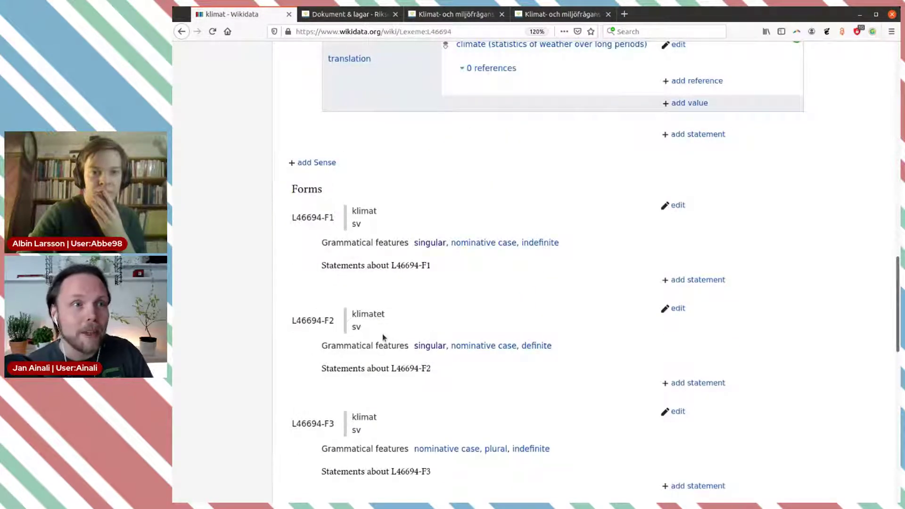
Open sense L46694-S1 for editing and add a second gloss row with the language English (en).
scroll(471, 321, "up", 4)
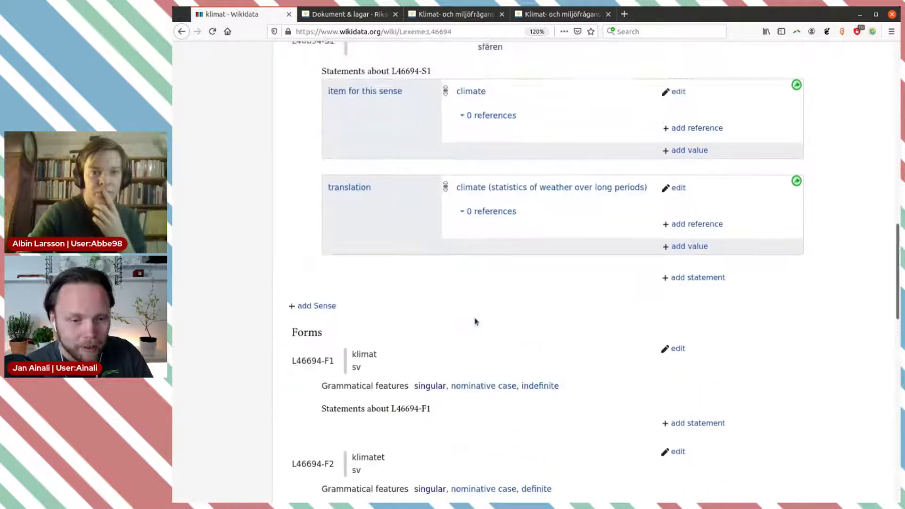
scroll(471, 318, "up", 5)
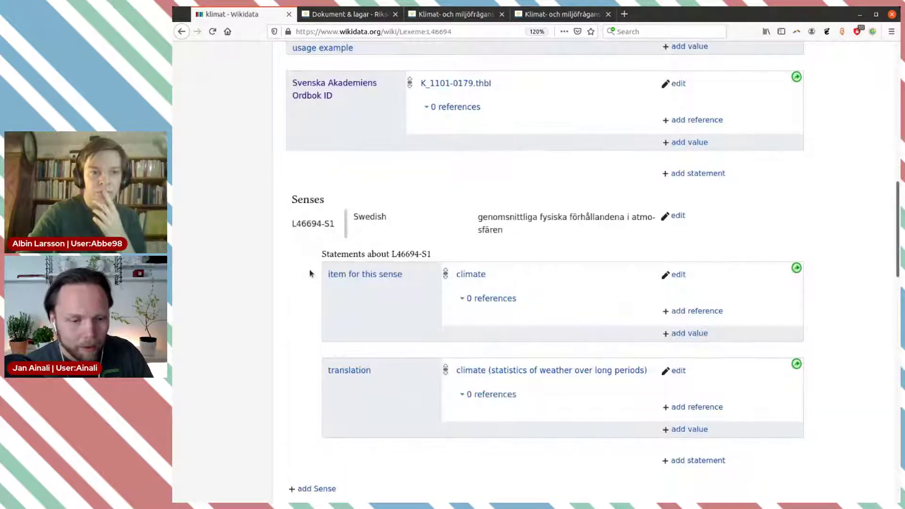
scroll(309, 272, "down", 2)
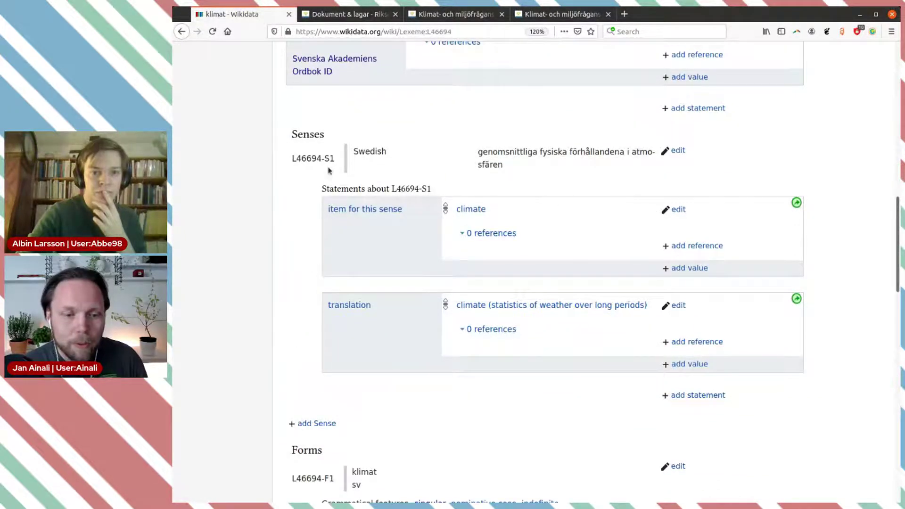
double_click(307, 134)
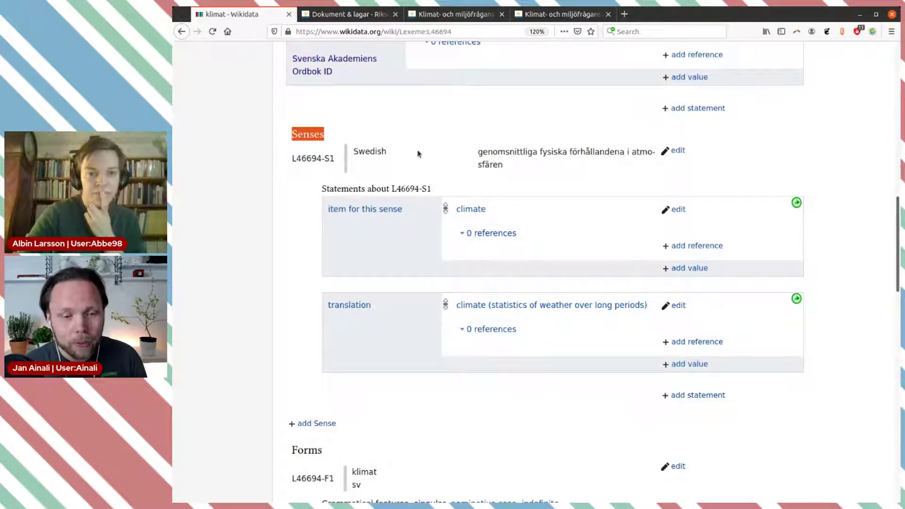
left_click_drag(478, 152, 526, 175)
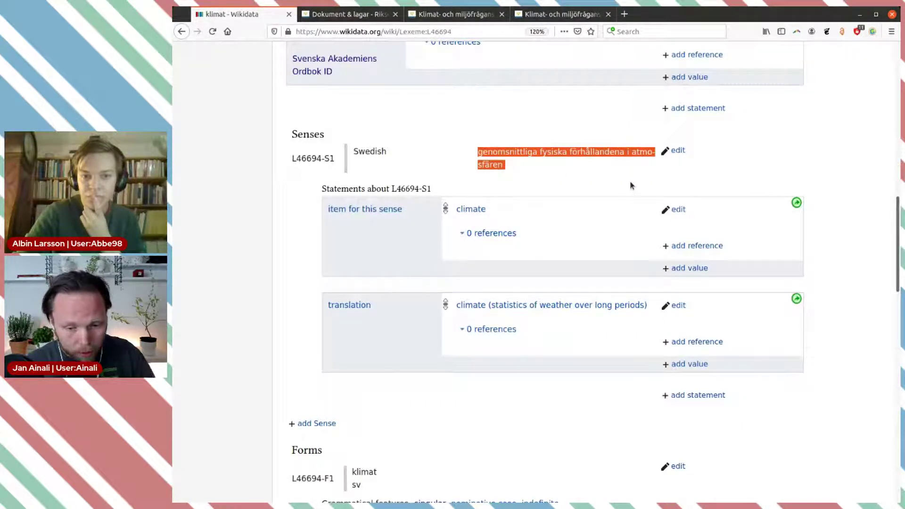
left_click(679, 150)
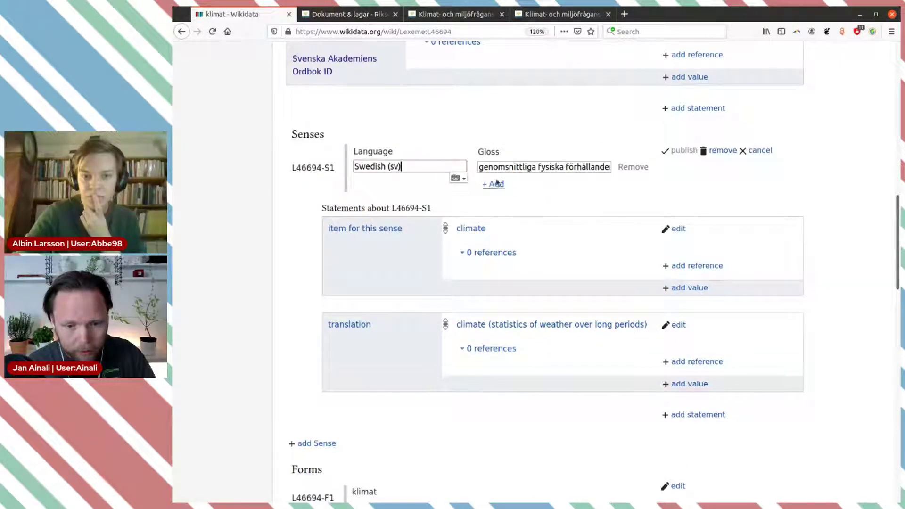
left_click(496, 185)
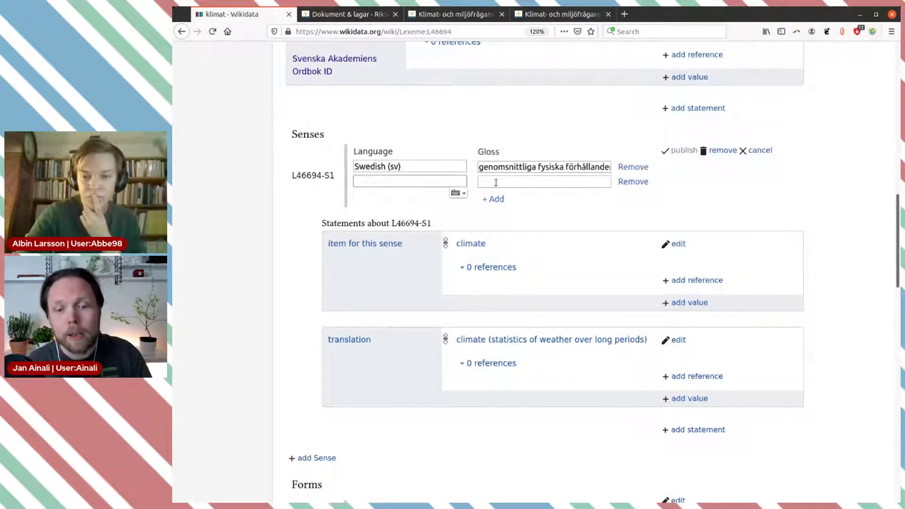
left_click(518, 167)
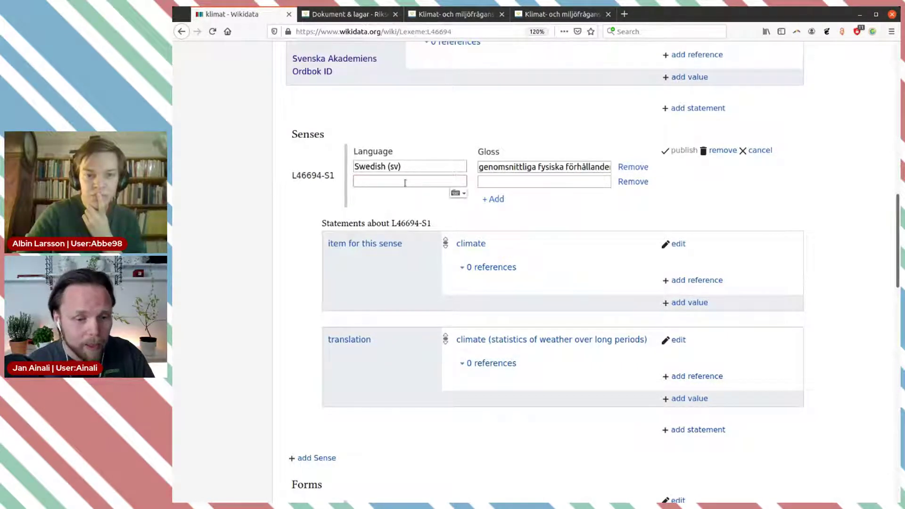
type("en")
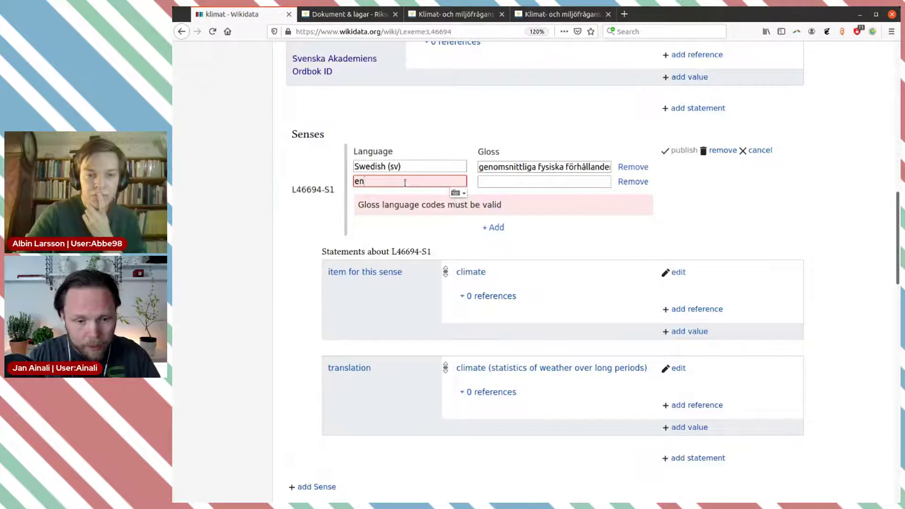
left_click(407, 191)
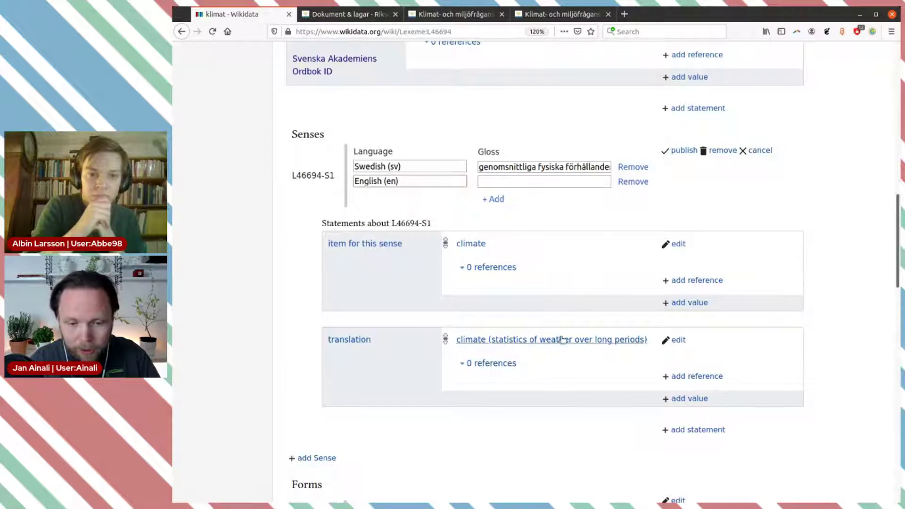
Enter the English gloss "statistics of weather over long periods" for sense L46694-S1 and publish it.
left_click(517, 178)
type("s")
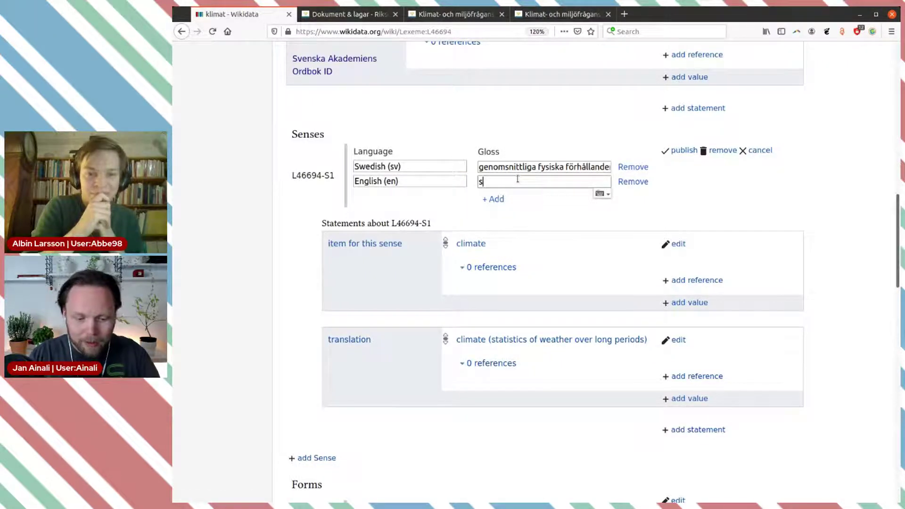
type("tatistics")
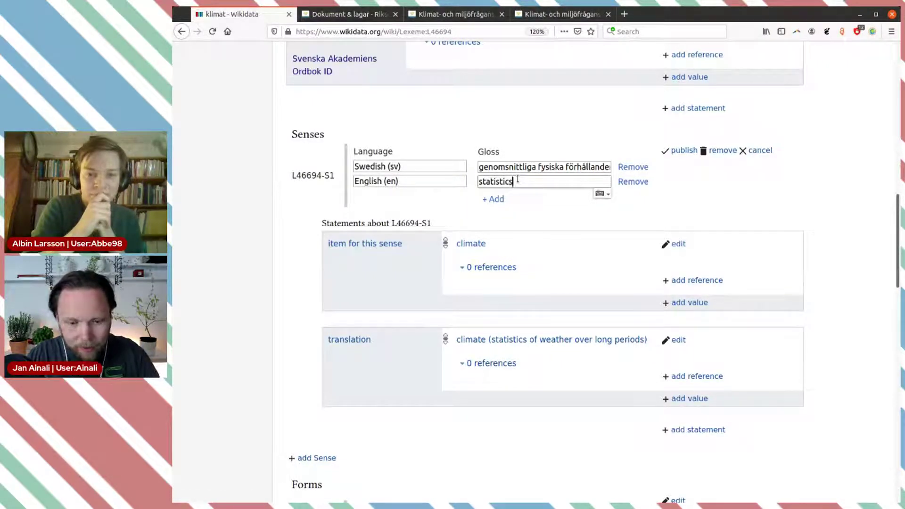
type(" of weather ")
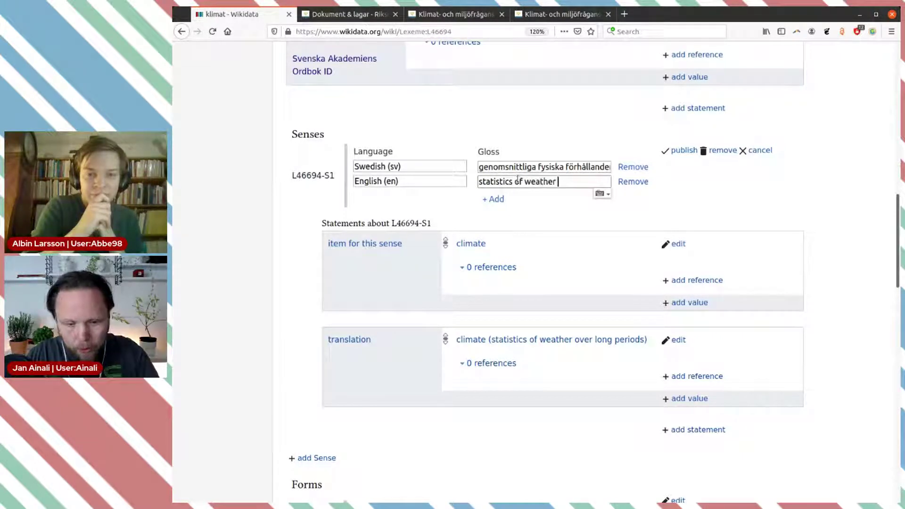
type("over lon")
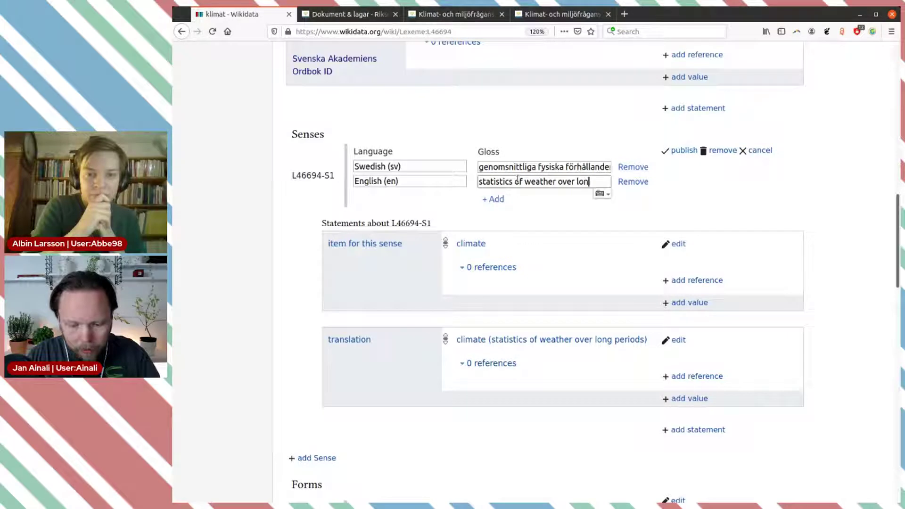
type("g periods")
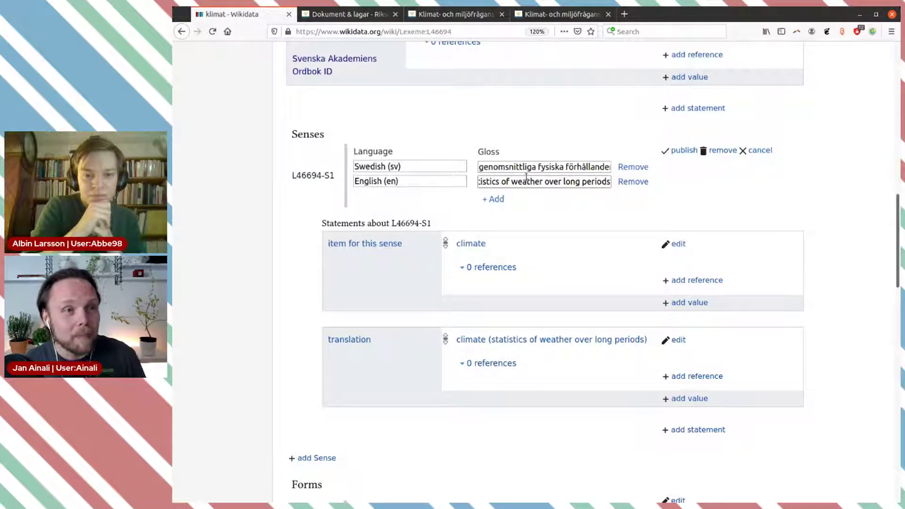
left_click(683, 151)
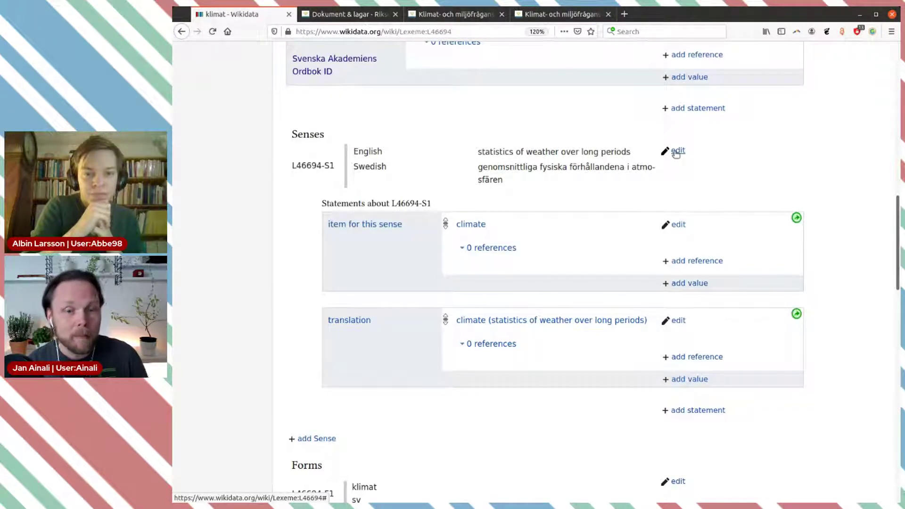
Open the linked climate item (Q7937) in a separate tab and look through its description, statements and identifiers.
scroll(570, 204, "down", 3)
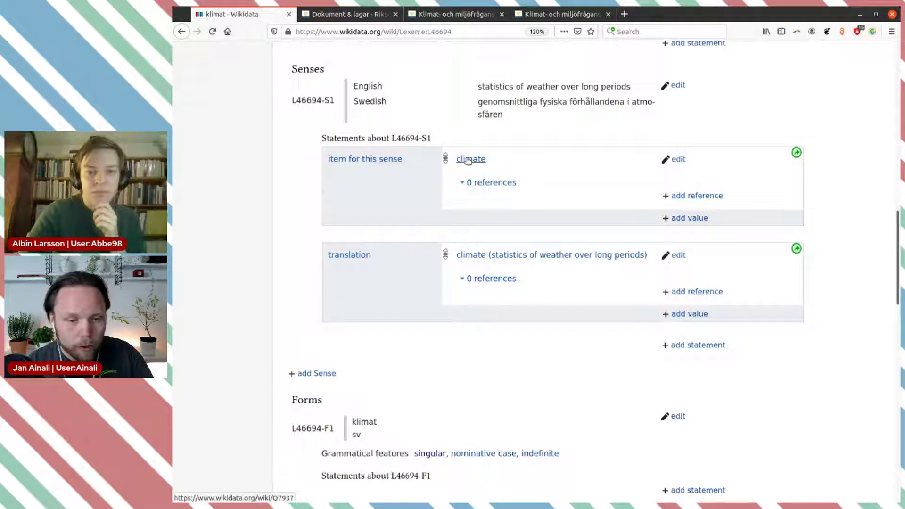
middle_click(467, 159)
key("ctrl+Tab")
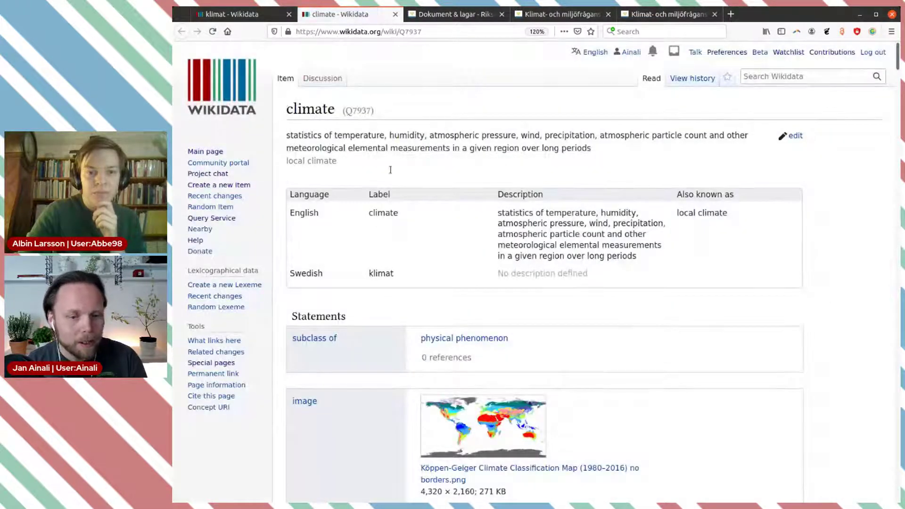
scroll(397, 180, "down", 2)
scroll(397, 180, "down", 10)
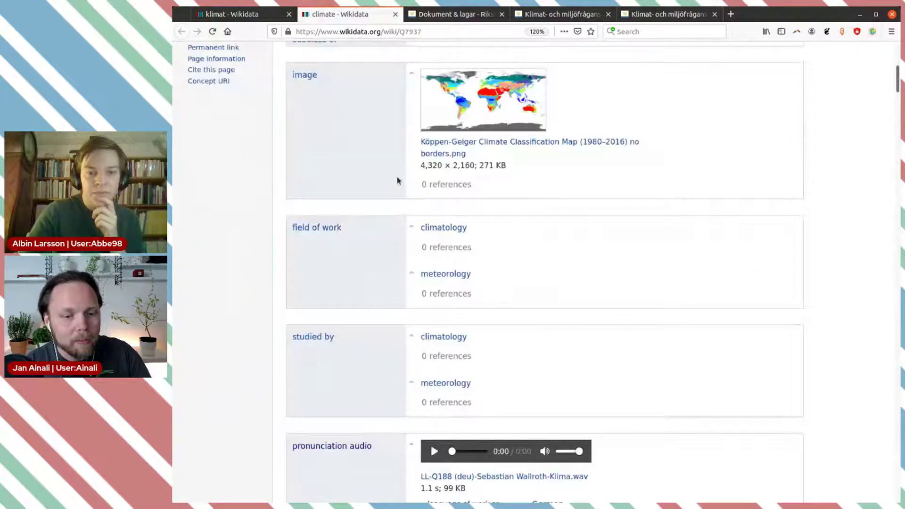
scroll(397, 180, "down", 20)
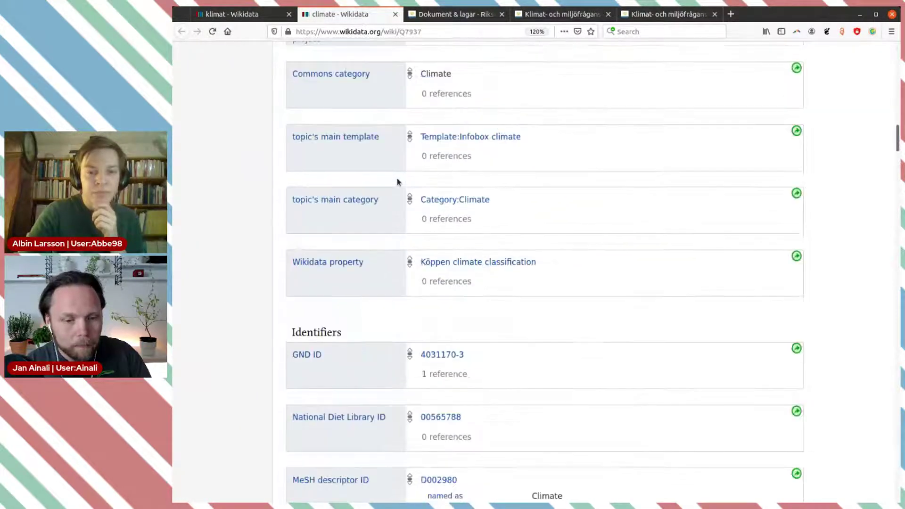
scroll(397, 182, "up", 20)
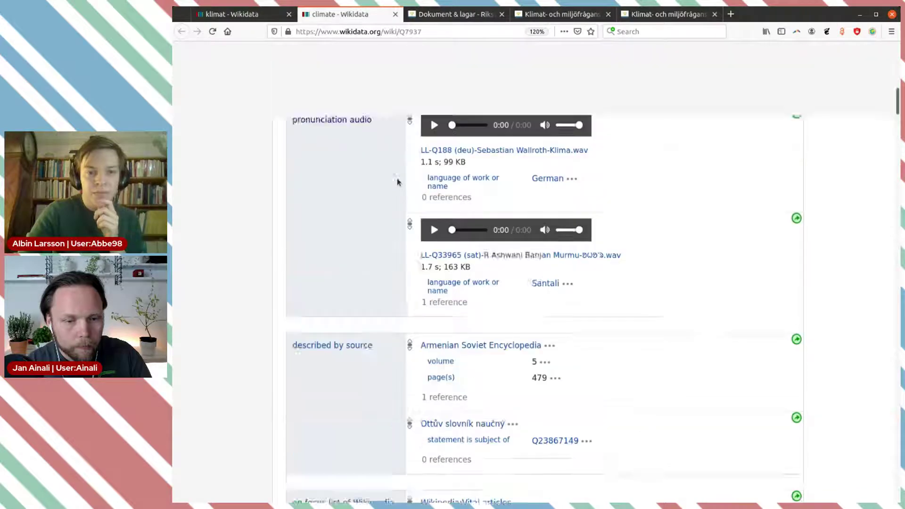
scroll(397, 182, "down", 7)
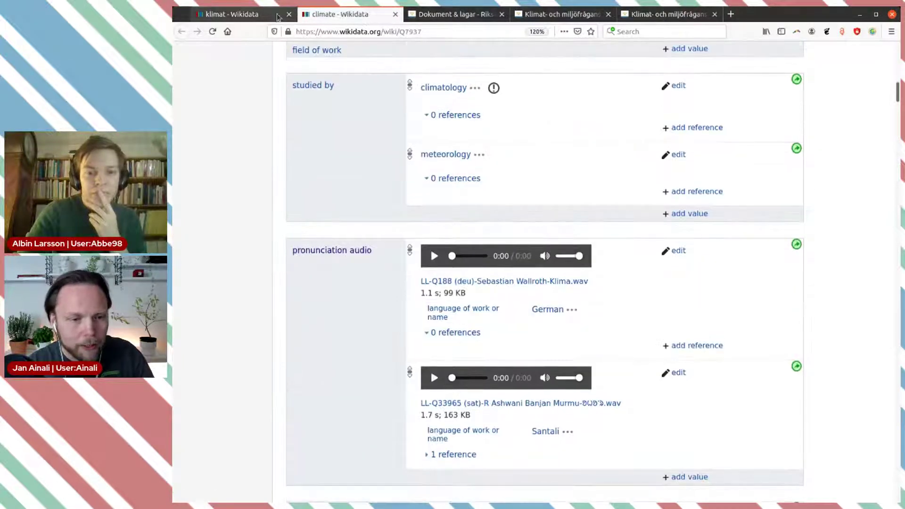
Return to the klimat lexeme and highlight the "item for this sense" statement with its value climate.
left_click(253, 15)
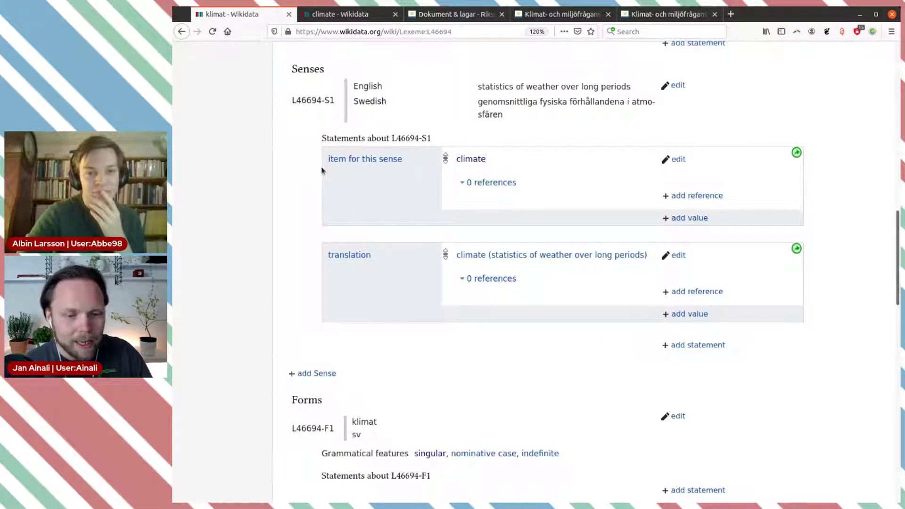
left_click_drag(322, 167, 505, 160)
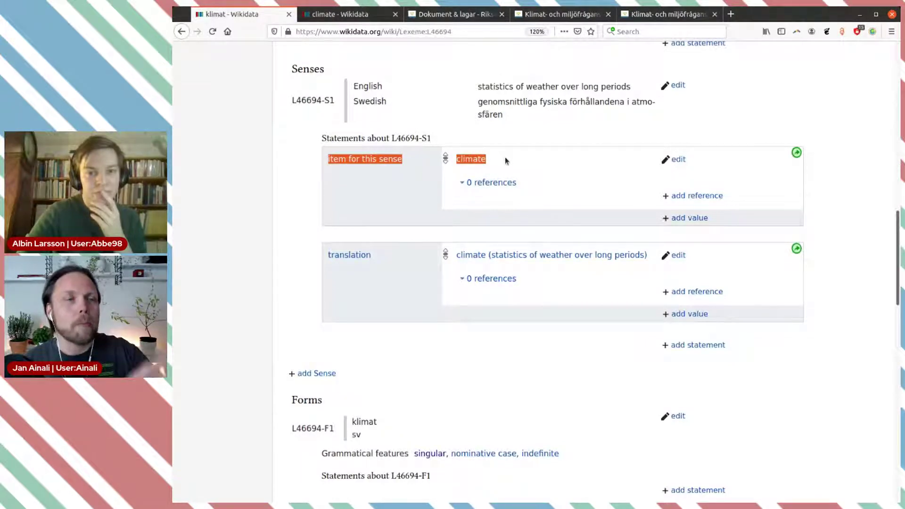
left_click(530, 158)
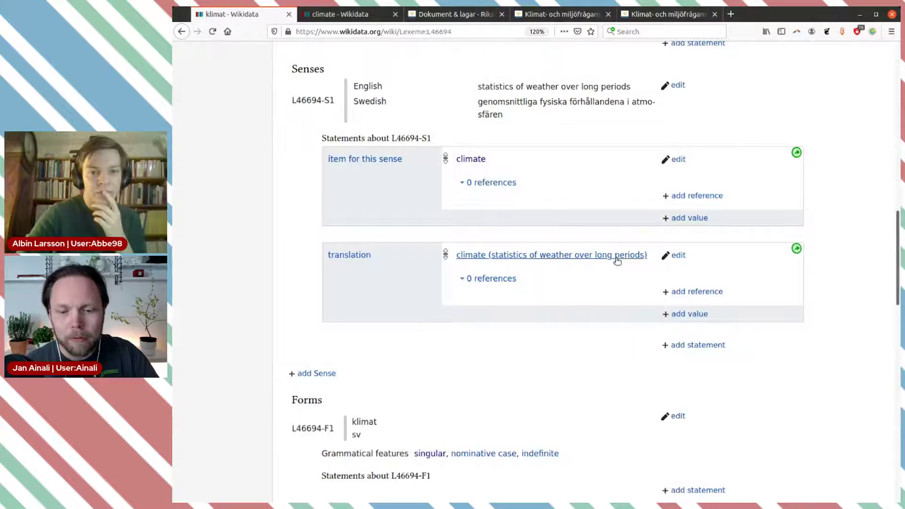
Review the klimat lexeme's overall structure, from its header and statements through sense L46694-S1 to the first forms.
scroll(649, 256, "down", 5)
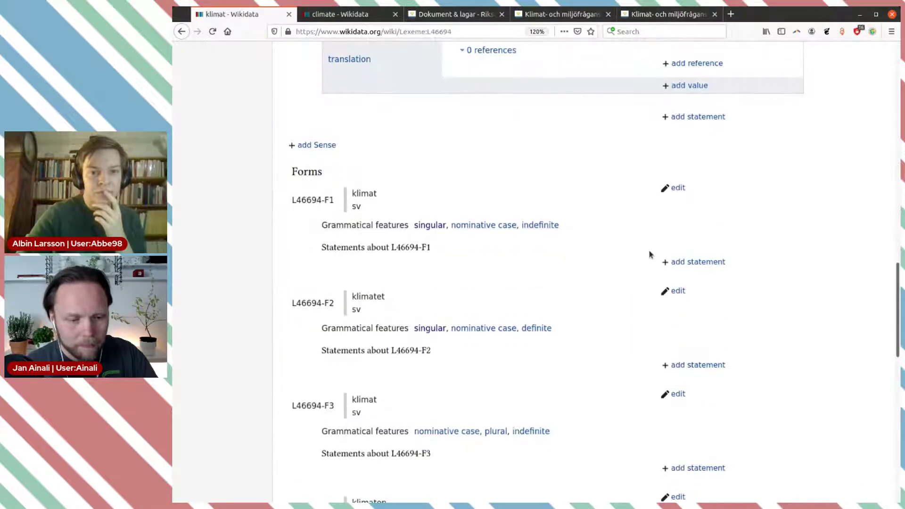
scroll(649, 252, "up", 6)
scroll(649, 255, "up", 10)
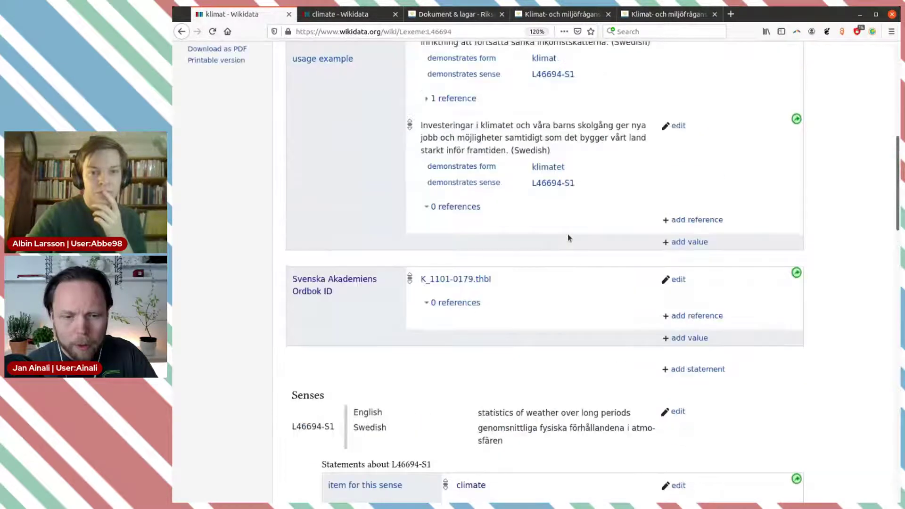
scroll(567, 238, "up", 3)
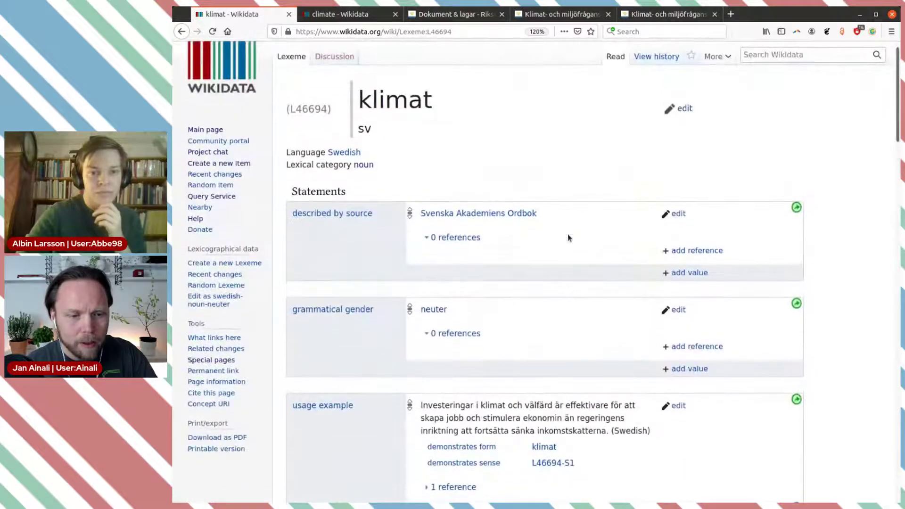
scroll(568, 238, "down", 4)
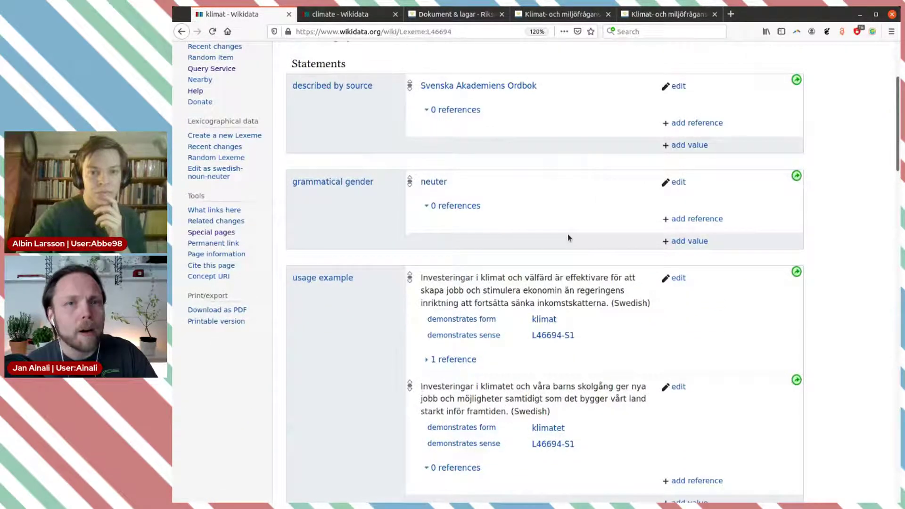
scroll(568, 238, "up", 5)
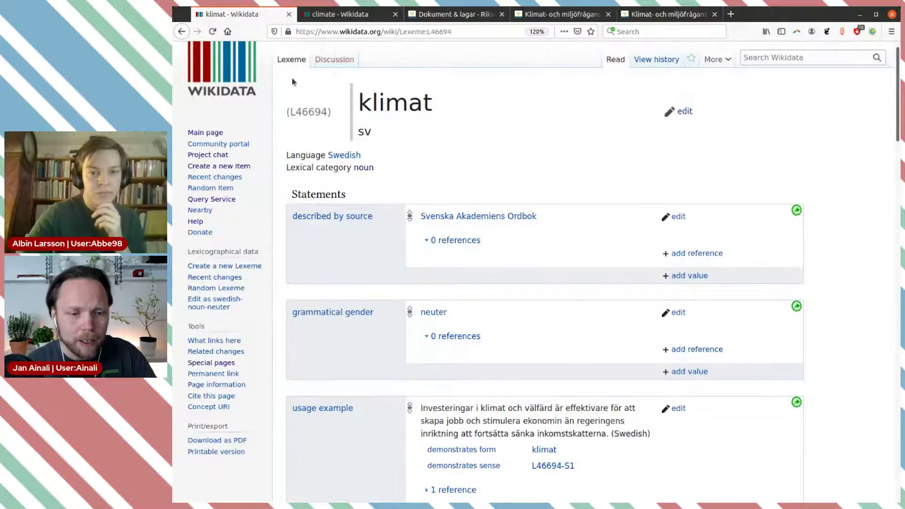
scroll(332, 146, "down", 2)
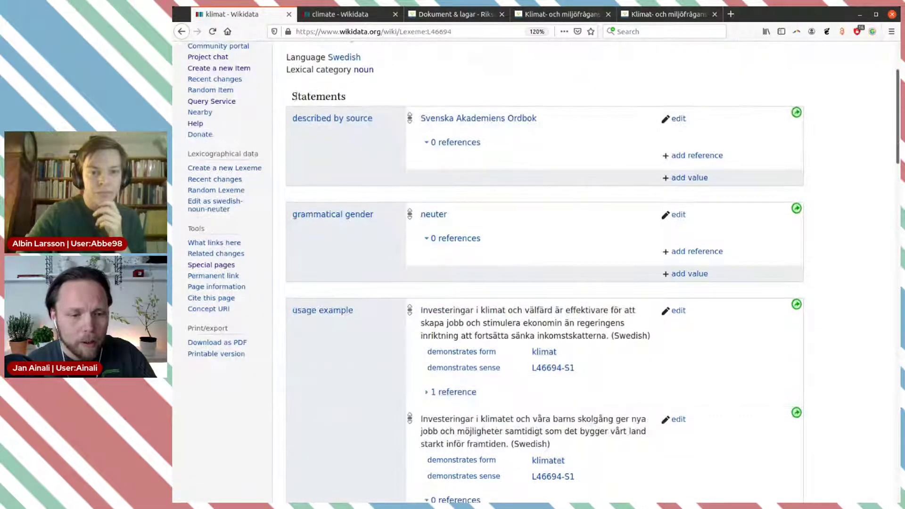
scroll(328, 233, "down", 10)
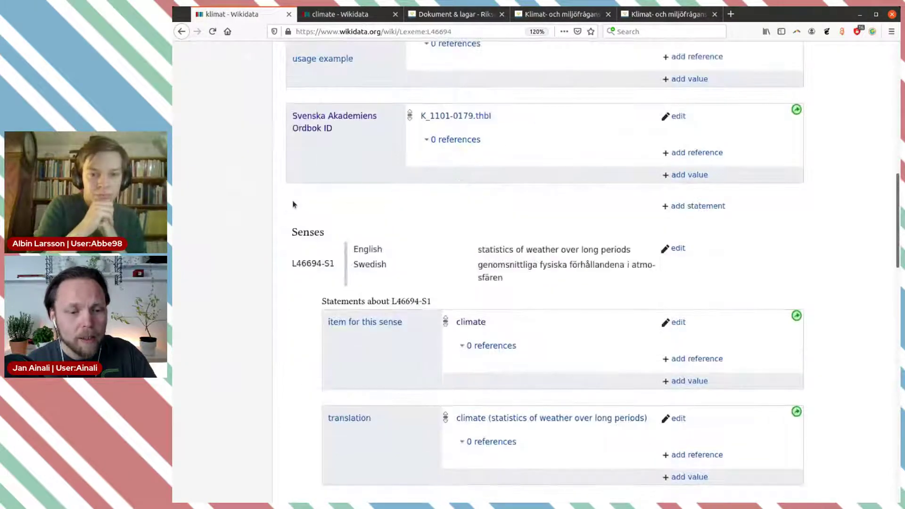
scroll(502, 332, "down", 5)
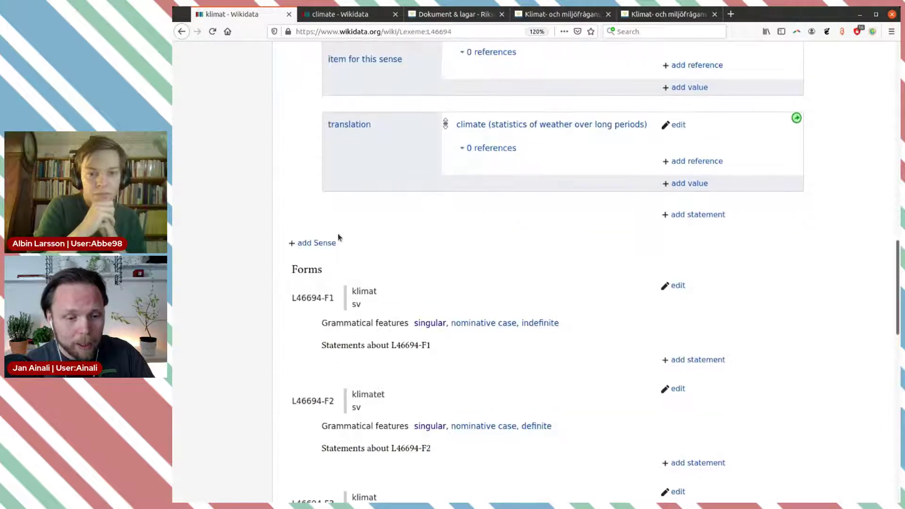
scroll(370, 290, "down", 2)
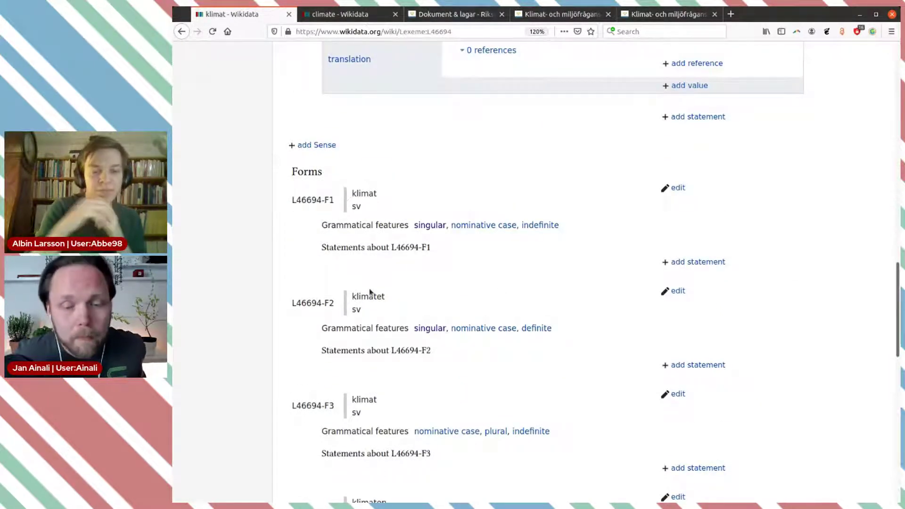
scroll(444, 291, "up", 3)
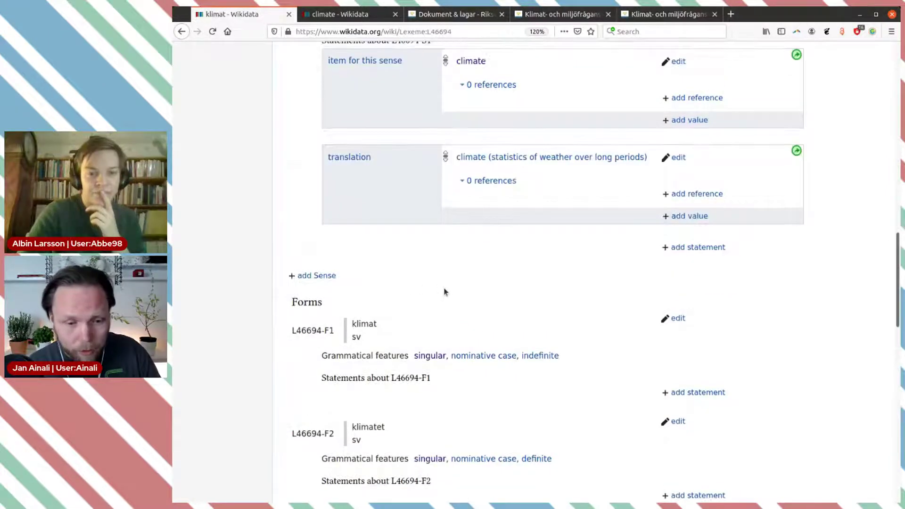
scroll(522, 343, "up", 10)
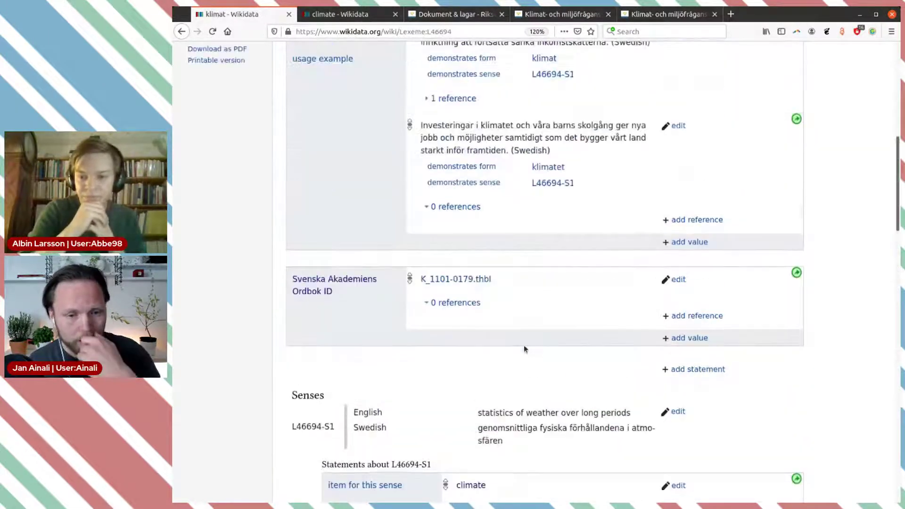
Examine the two usage examples of klimat, including their demonstrated form, demonstrated sense and references.
scroll(525, 347, "up", 10)
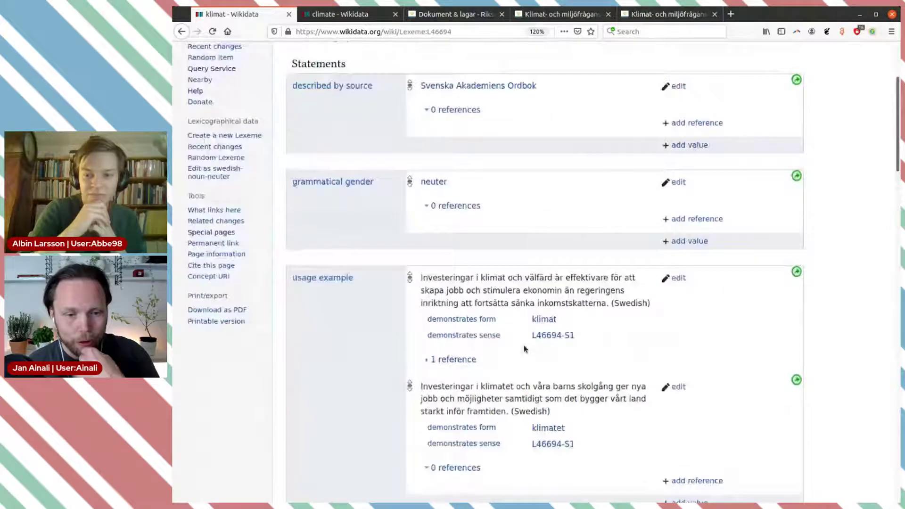
scroll(524, 349, "down", 2)
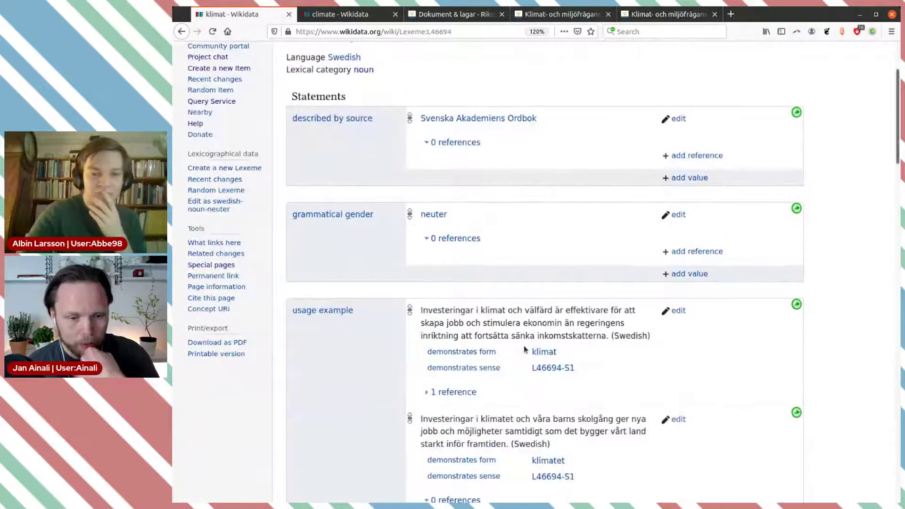
scroll(524, 348, "down", 2)
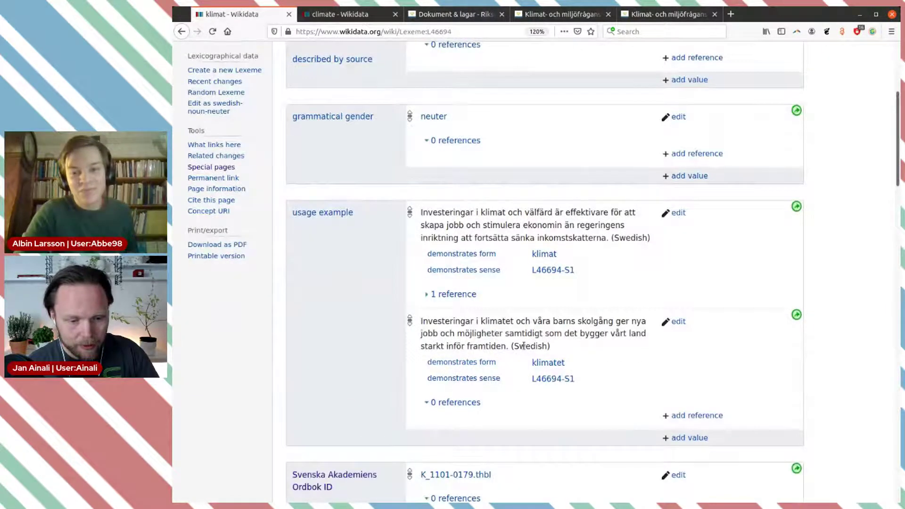
scroll(524, 348, "down", 2)
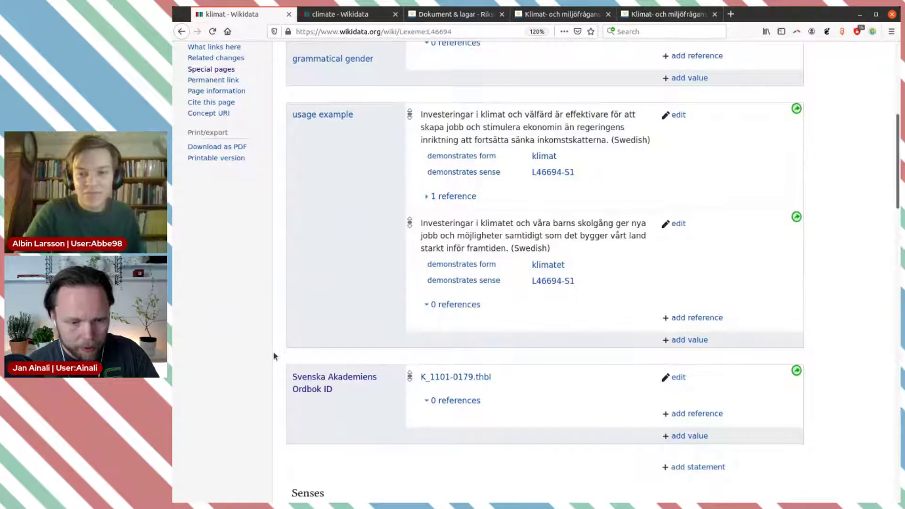
scroll(283, 348, "up", 3)
scroll(314, 348, "down", 1)
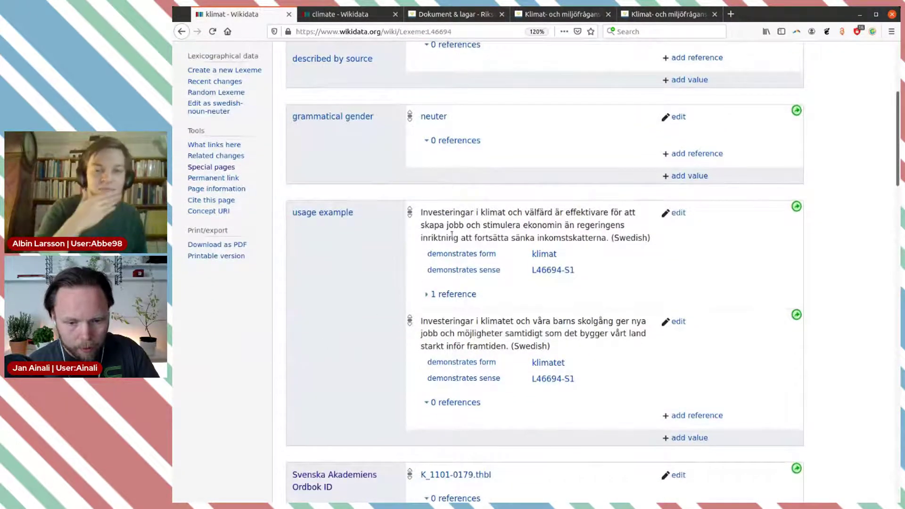
scroll(335, 187, "down", 1)
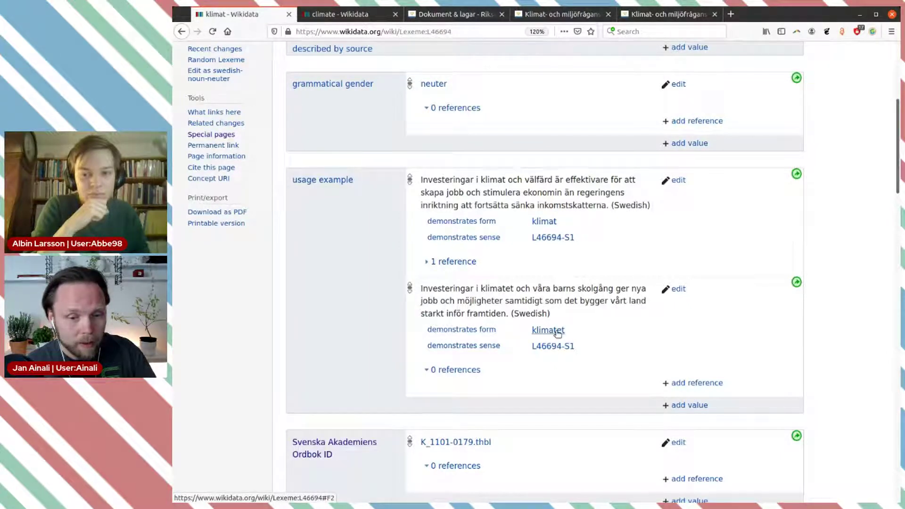
Look through the klimat lexeme's forms again and highlight the form klimatens (L46694-F8).
scroll(557, 333, "down", 5)
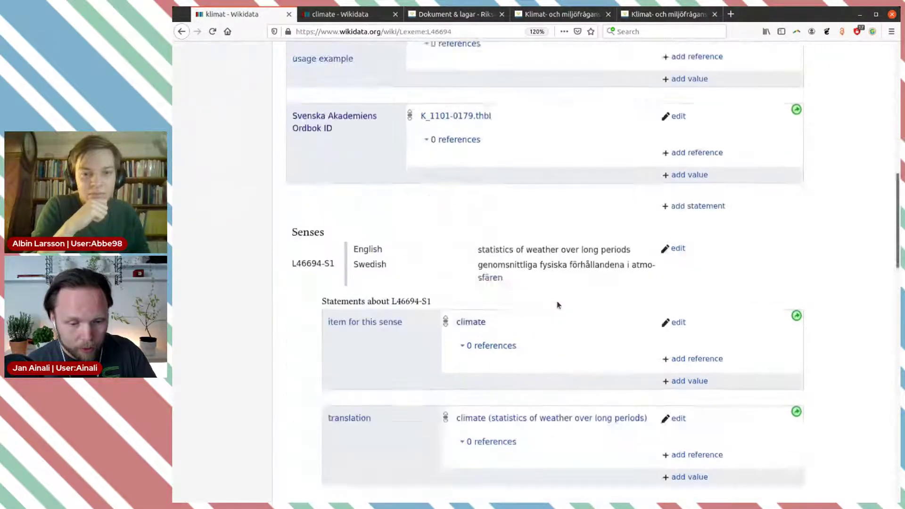
scroll(557, 305, "down", 12)
scroll(502, 290, "down", 3)
double_click(373, 295)
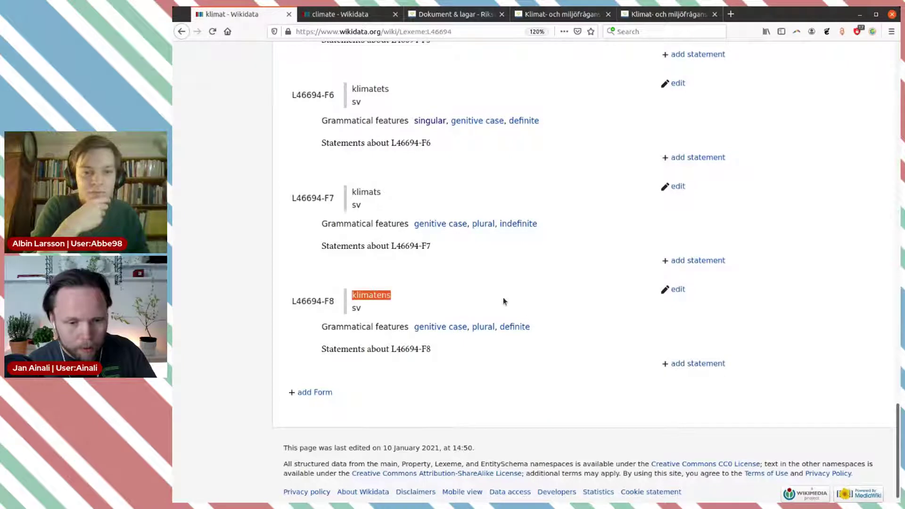
scroll(503, 301, "up", 5)
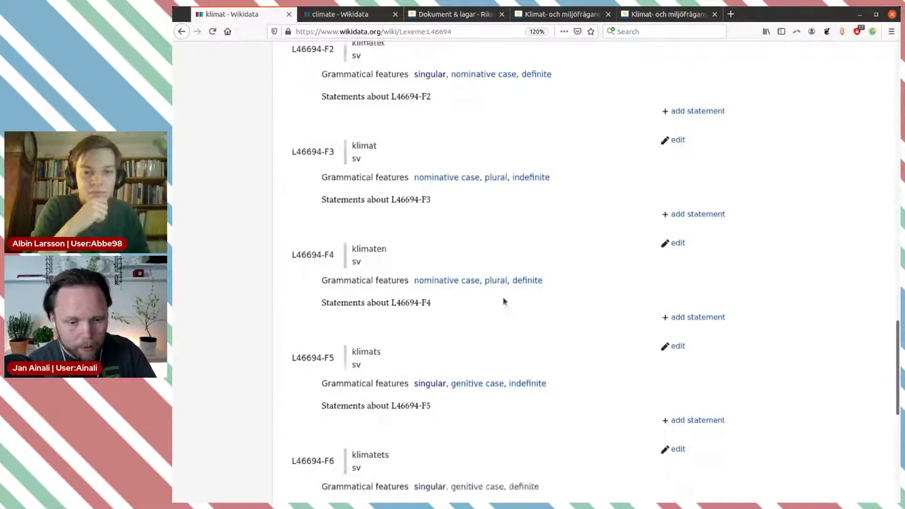
Highlight the form klimatets (L46694-F6) and check the existing usage examples of klimat.
scroll(502, 300, "down", 3)
double_click(370, 252)
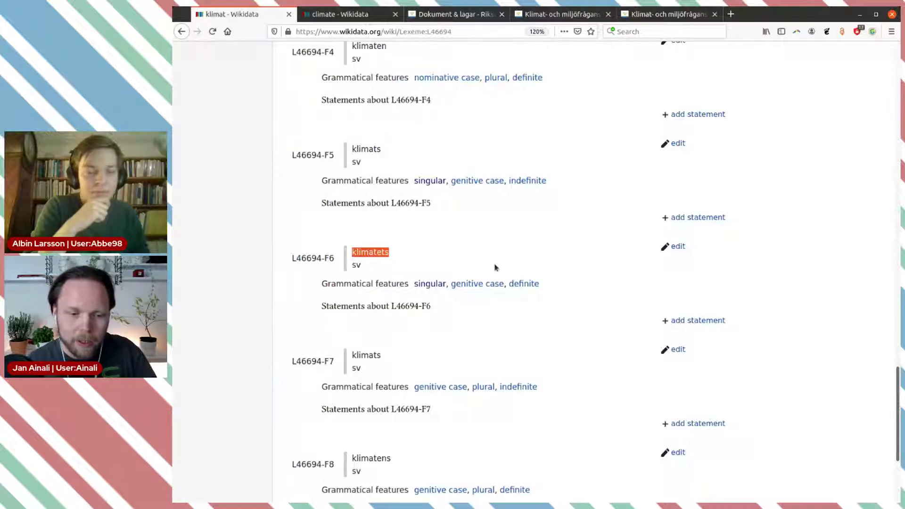
scroll(492, 266, "up", 2)
scroll(491, 269, "up", 10)
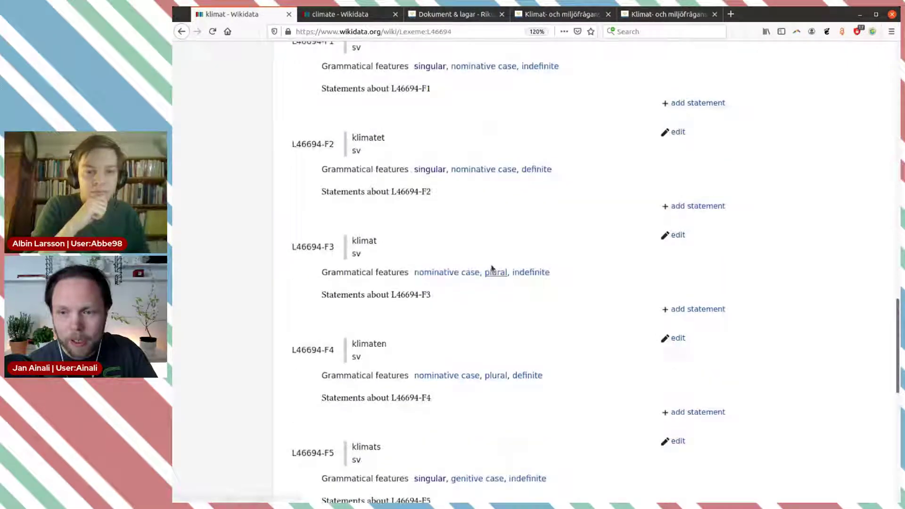
scroll(491, 265, "up", 5)
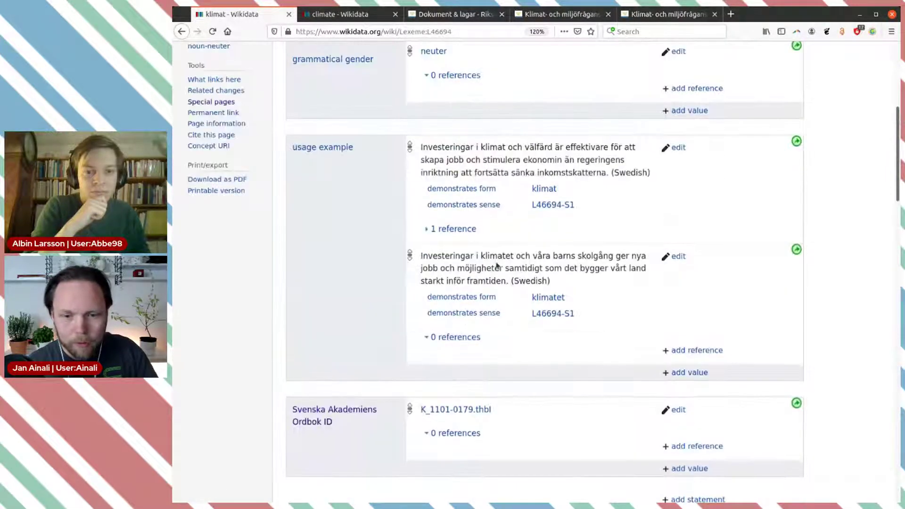
Switch to the Riksdag document search, search the 2019/20 motions for klimatets and skim the first results.
left_click(452, 14)
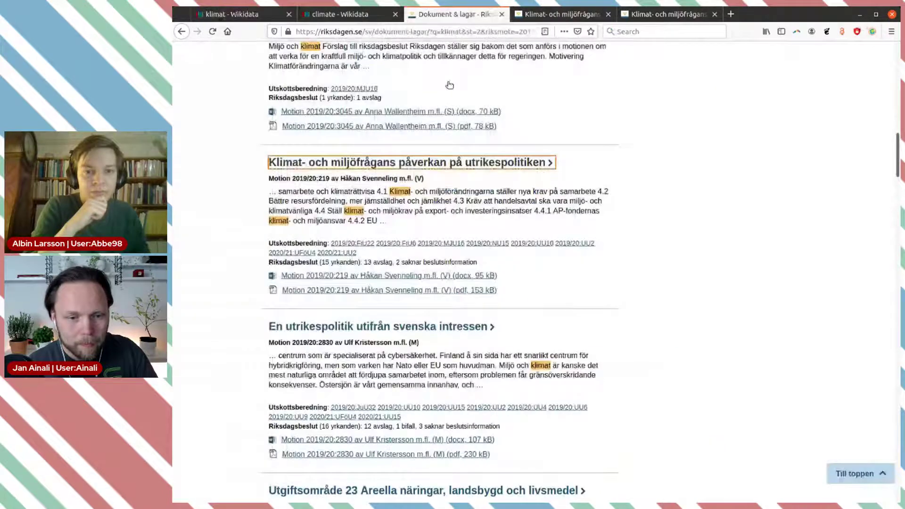
scroll(520, 195, "up", 5)
scroll(519, 193, "up", 8)
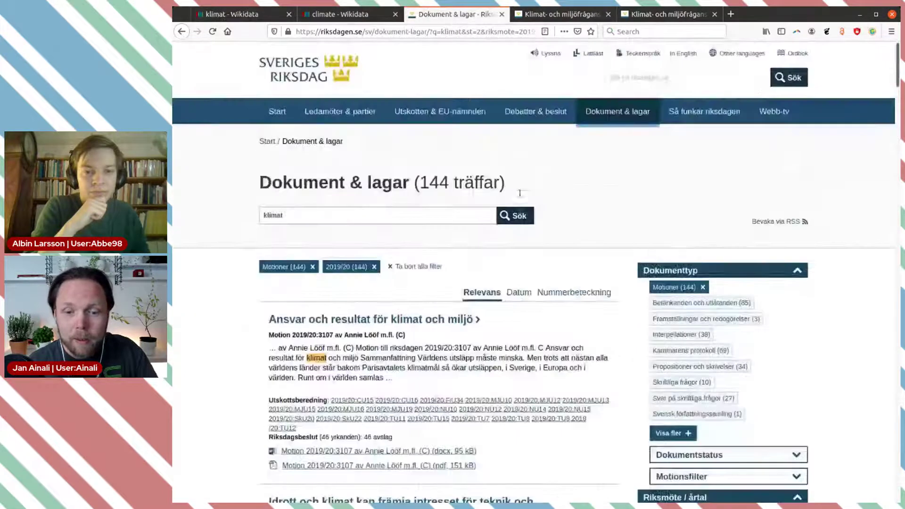
left_click(399, 218)
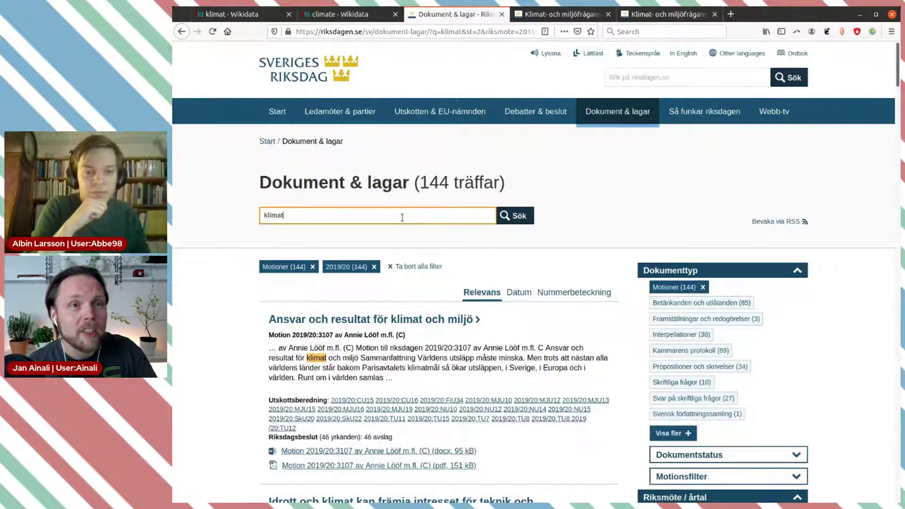
type("ets")
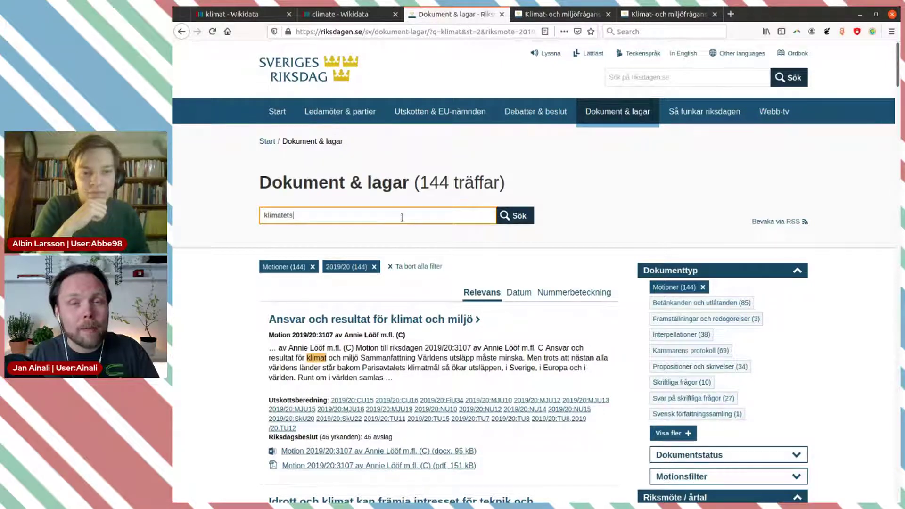
key("Return")
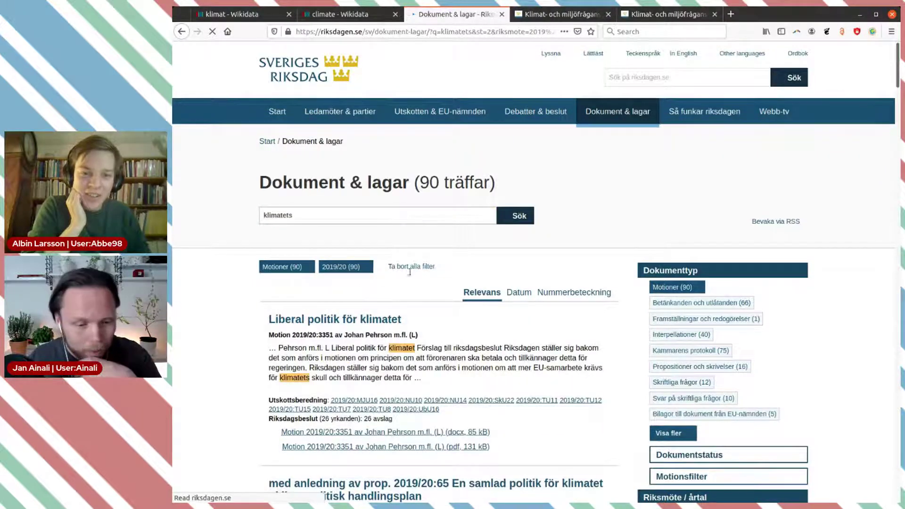
scroll(437, 302, "down", 2)
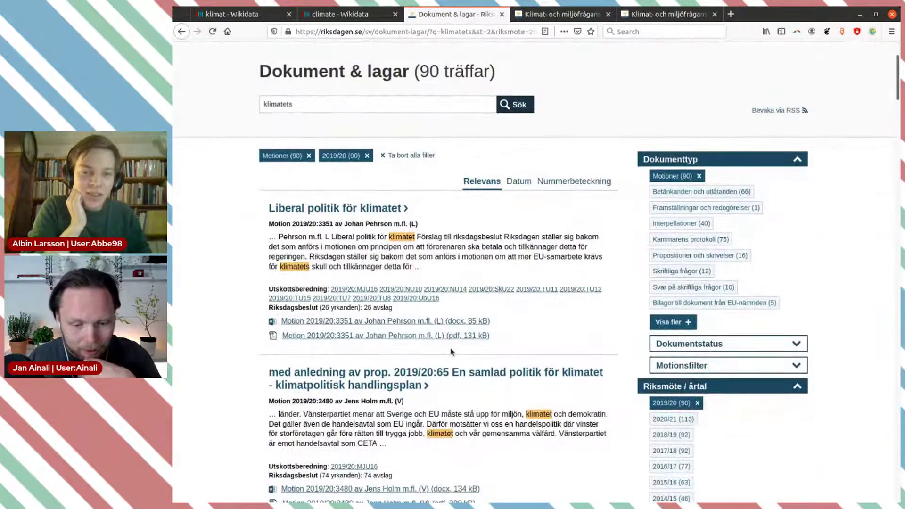
scroll(450, 351, "down", 1)
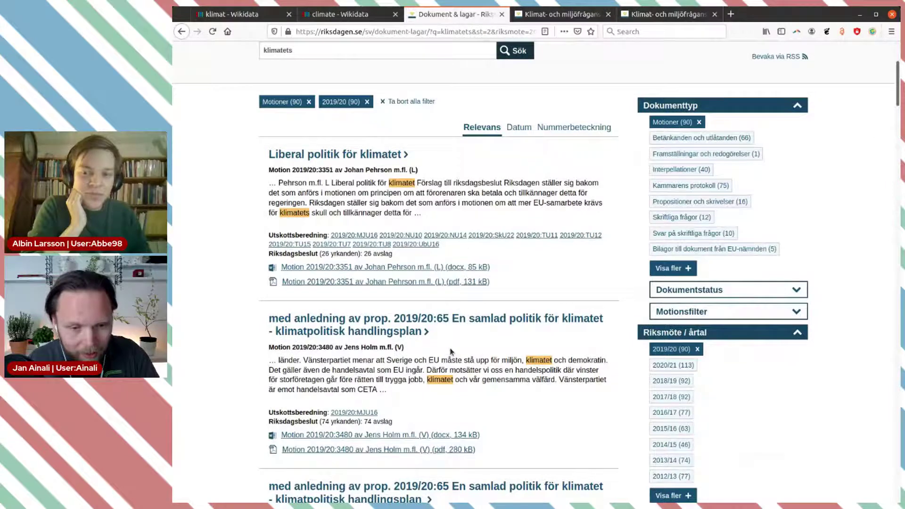
scroll(451, 351, "up", 1)
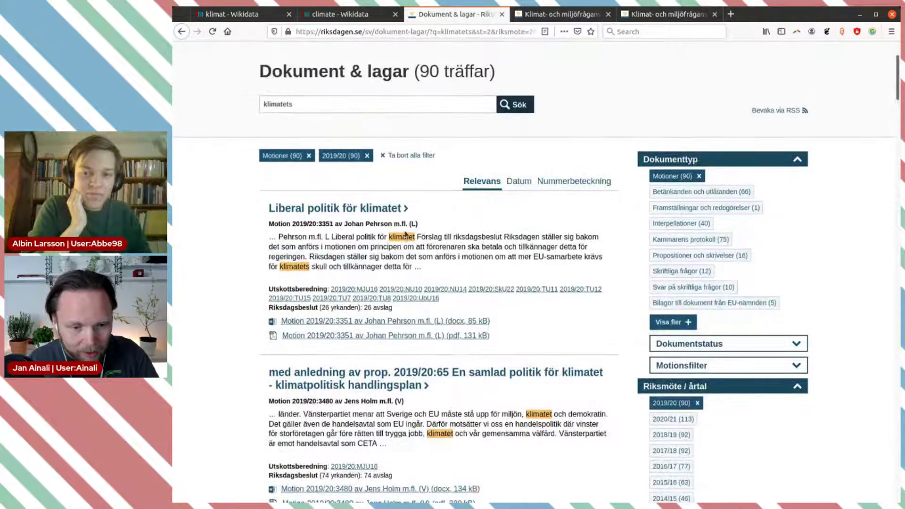
Repeat the Riksdag search with the term in quotation marks, as "klimatets".
left_click(270, 108)
type("\"")
type("\"")
left_click(523, 105)
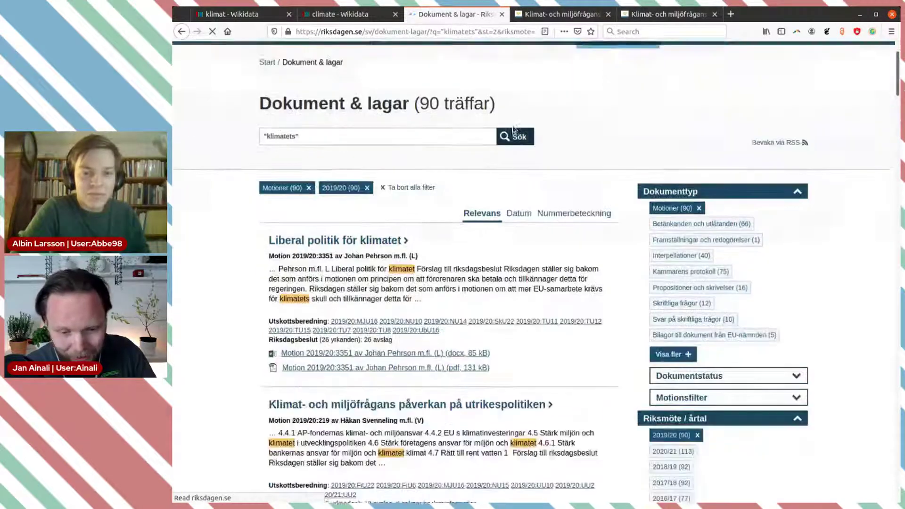
Look through the results for a sentence using klimatets and highlight "För klimatets skull behövs" in the snippet of motion 2019/20:2055.
scroll(513, 128, "down", 5)
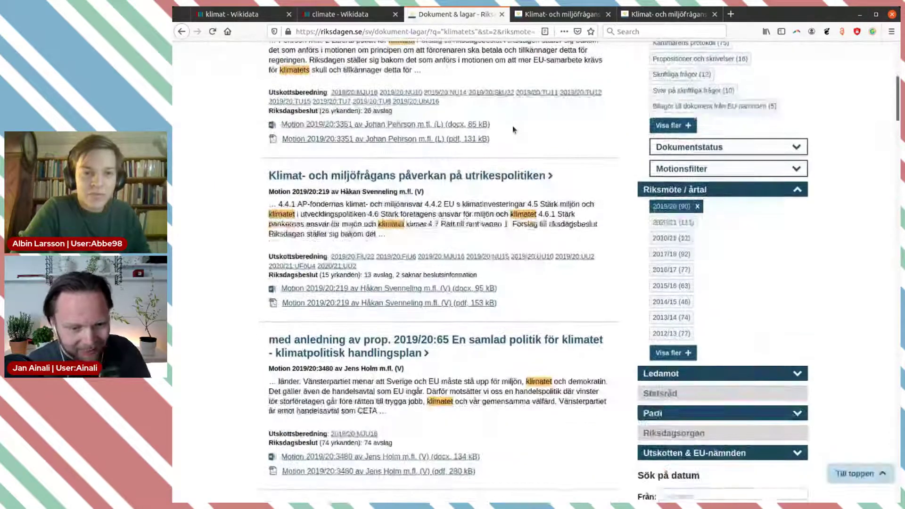
scroll(512, 125, "down", 5)
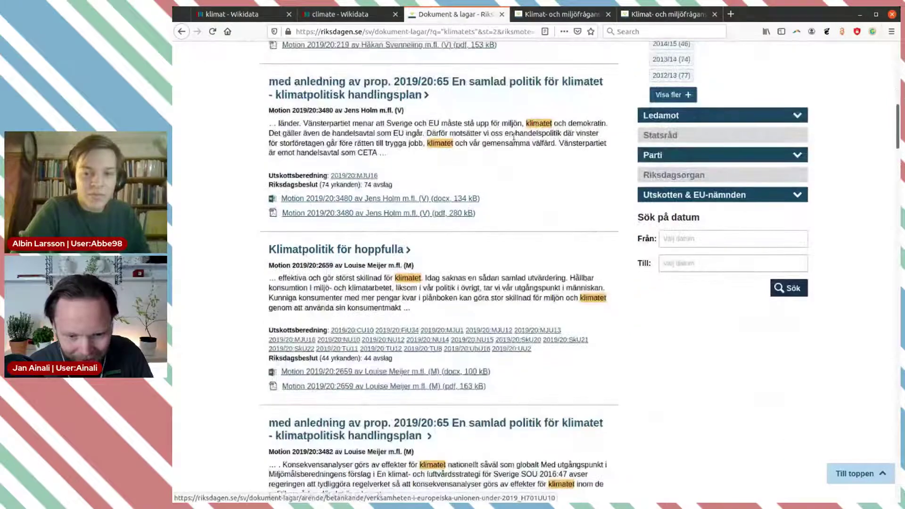
scroll(513, 137, "down", 6)
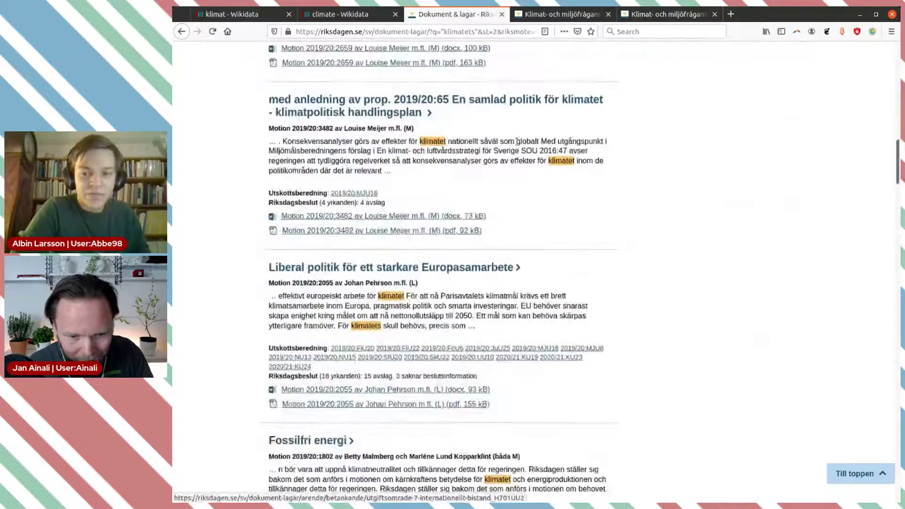
scroll(517, 146, "down", 5)
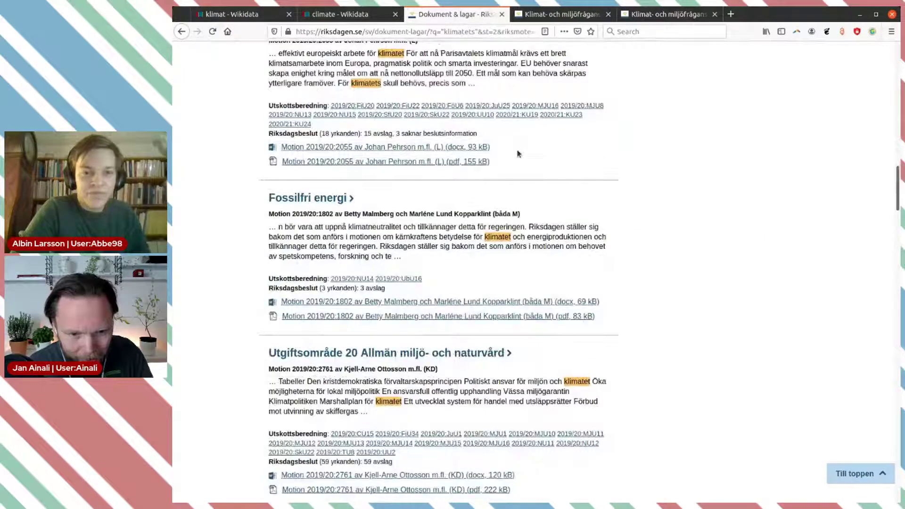
scroll(457, 156, "up", 1)
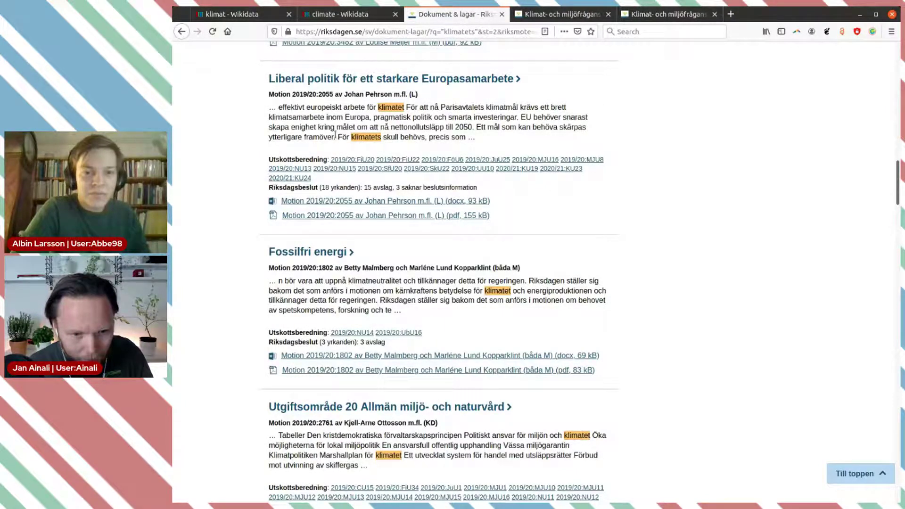
left_click_drag(340, 136, 429, 137)
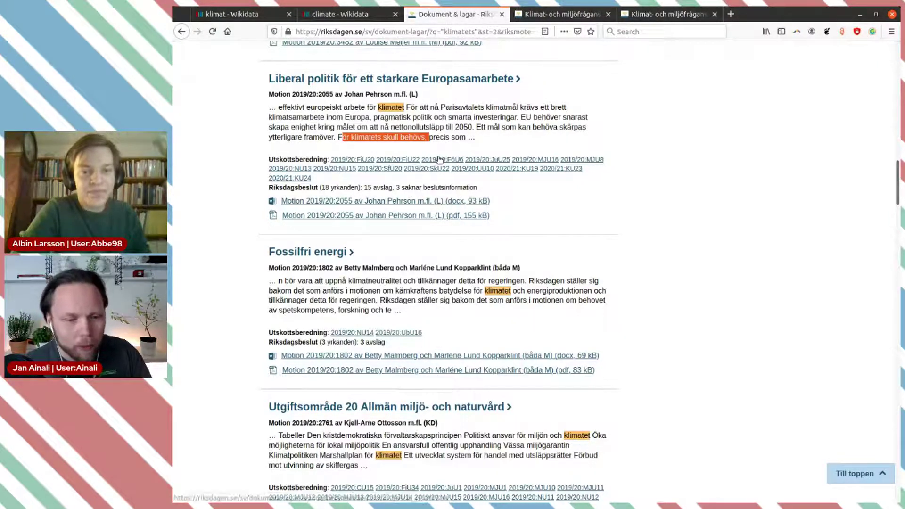
Open the motion "Liberal politik för ett starkare Europasamarbete" in a new tab and display its full text on a separate page.
middle_click(369, 78)
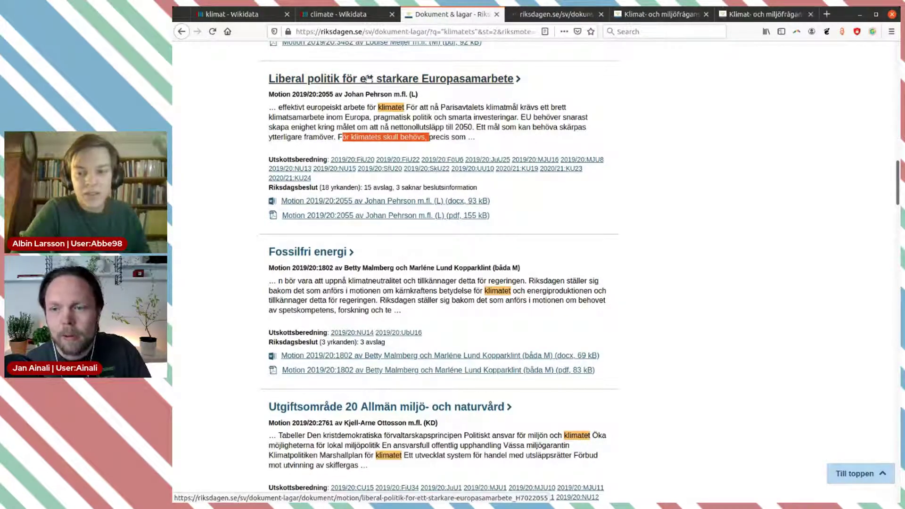
key("ctrl+Tab")
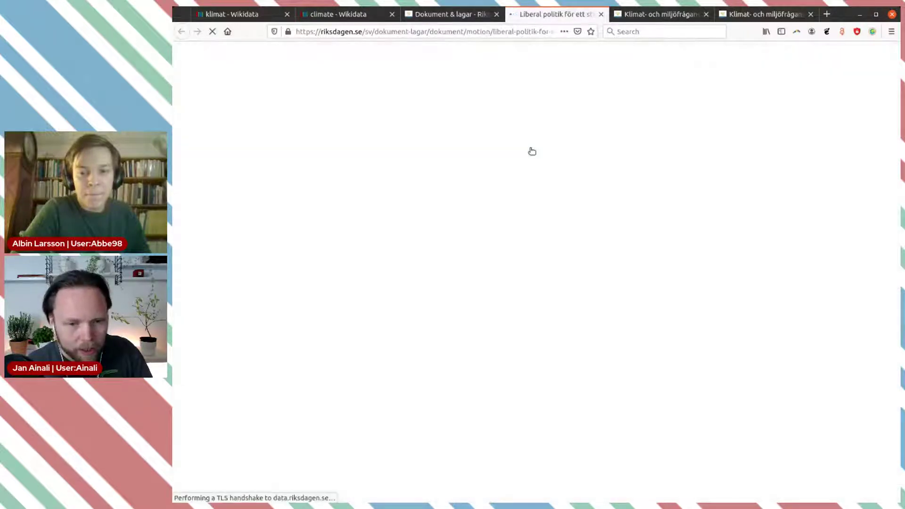
scroll(479, 165, "down", 5)
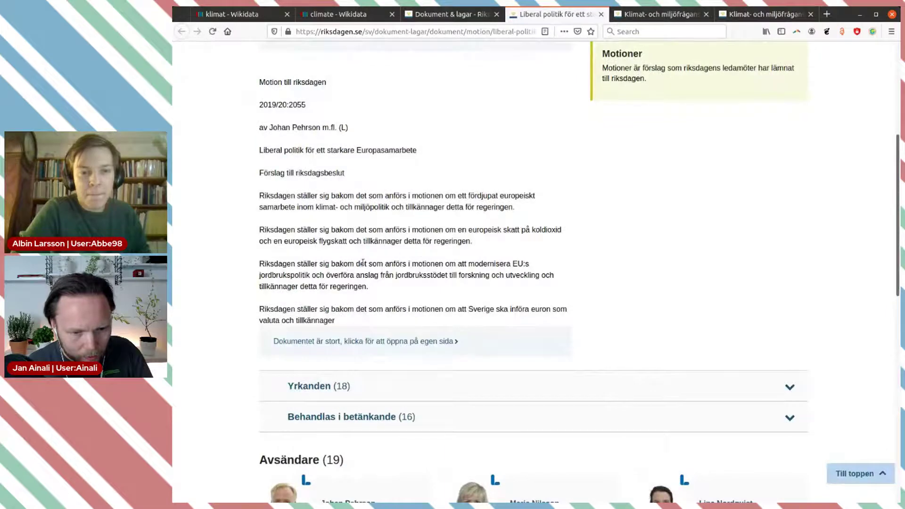
scroll(363, 262, "down", 1)
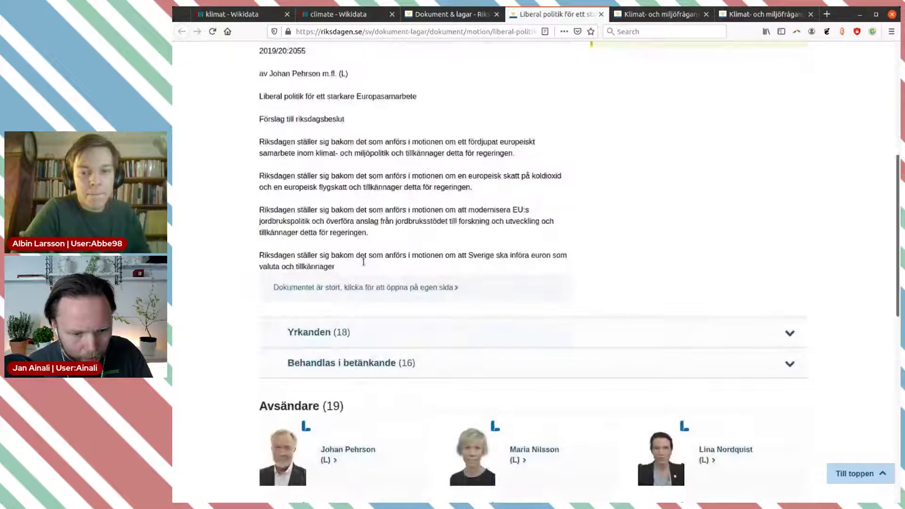
left_click(380, 290)
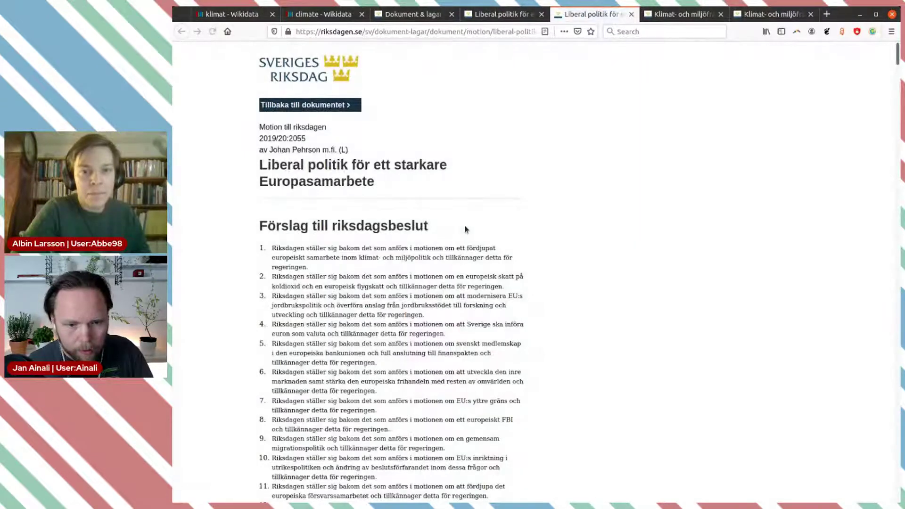
Find klimatets in the motion text and copy the sentence "För klimatets skull behövs, precis som FN:s klimatpanel understryker, kärnkraften.".
key("ctrl+f")
type("klimates")
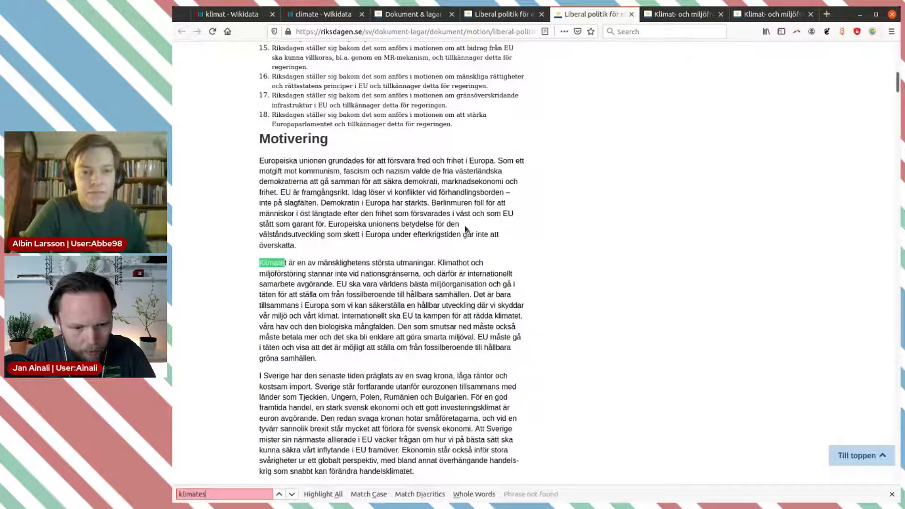
key("BackSpace")
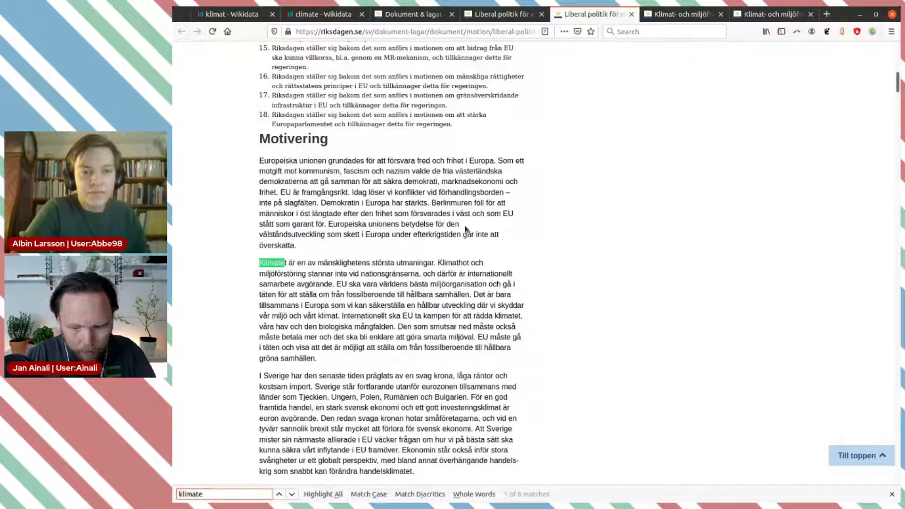
type("ts")
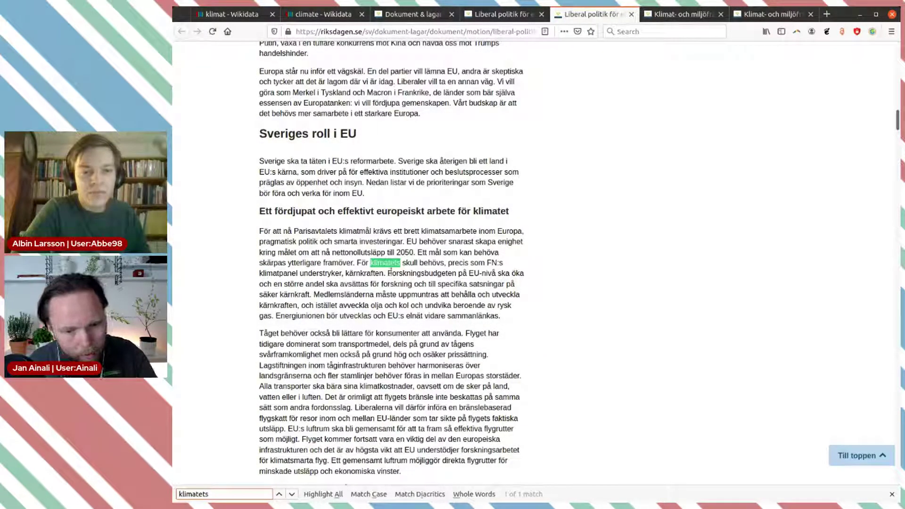
left_click_drag(356, 263, 380, 272)
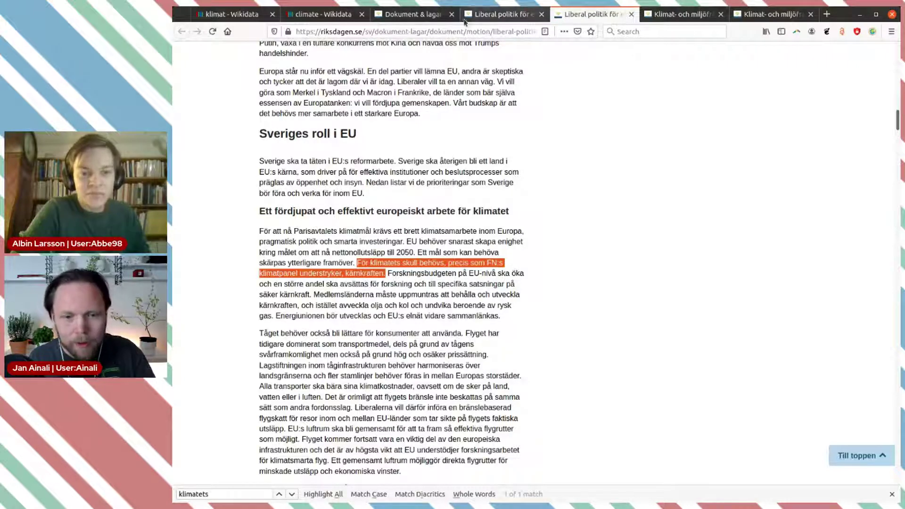
Add a third usage example value to the klimat lexeme with the copied sentence "För klimatets skull behövs…" and set its language to sv (Swedish).
left_click(231, 14)
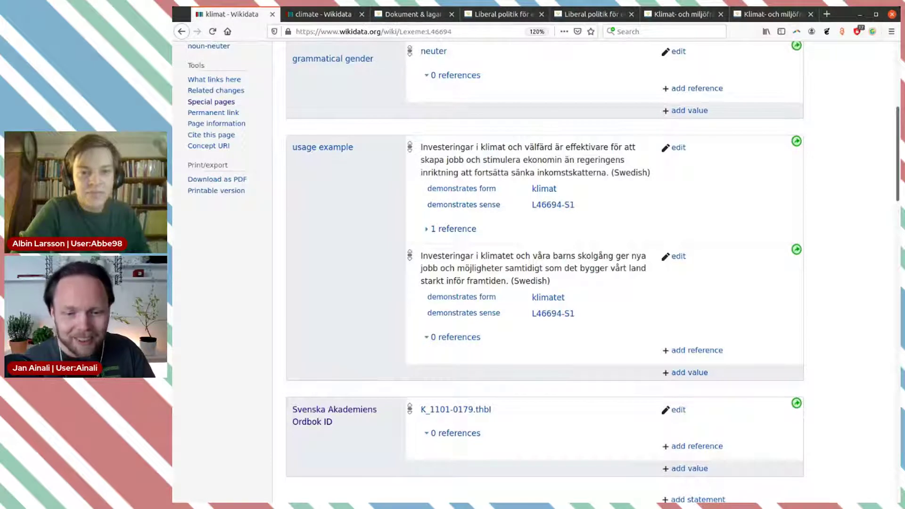
scroll(644, 324, "down", 3)
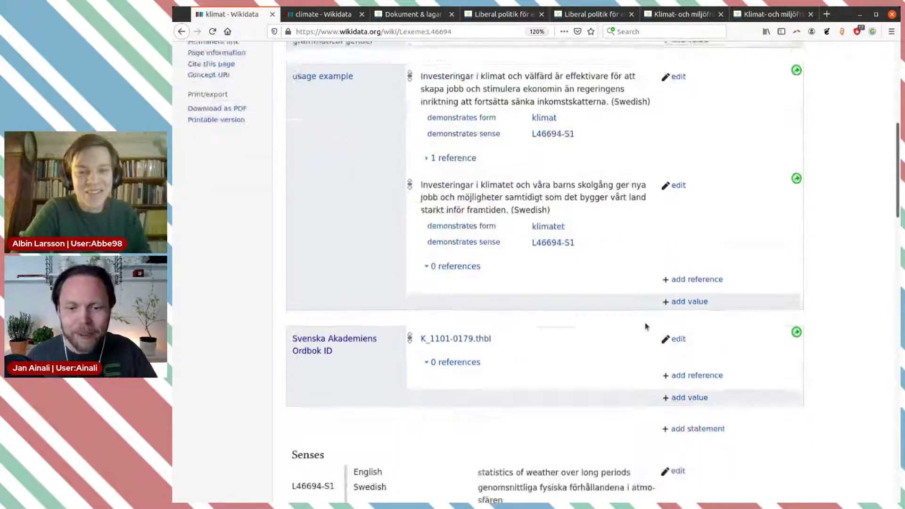
scroll(645, 326, "down", 1)
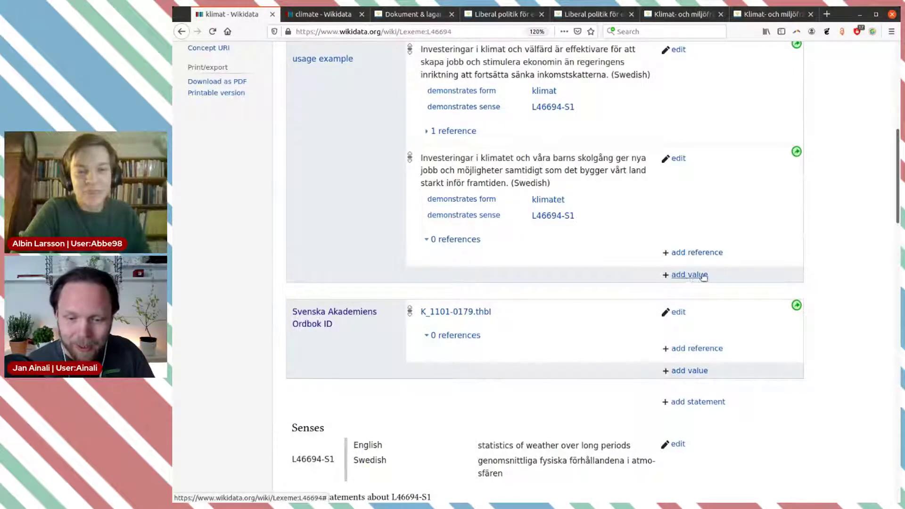
scroll(523, 253, "up", 4)
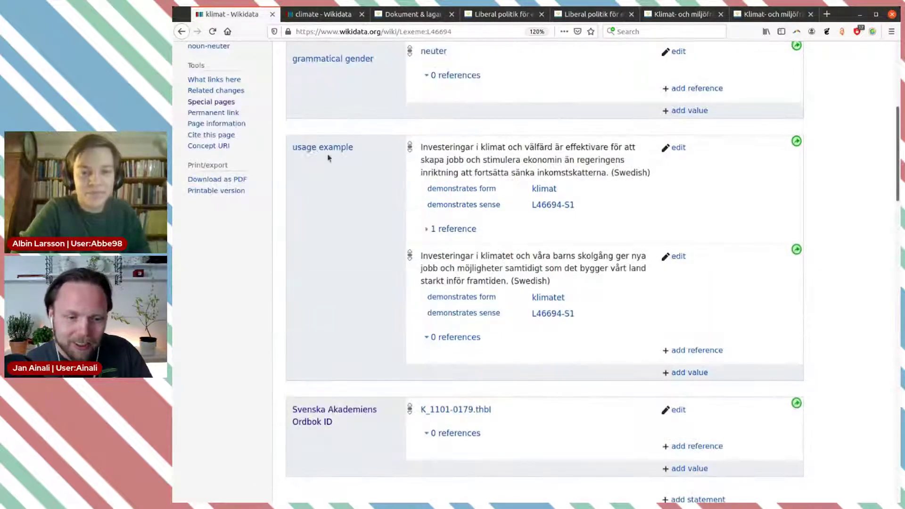
left_click(705, 373)
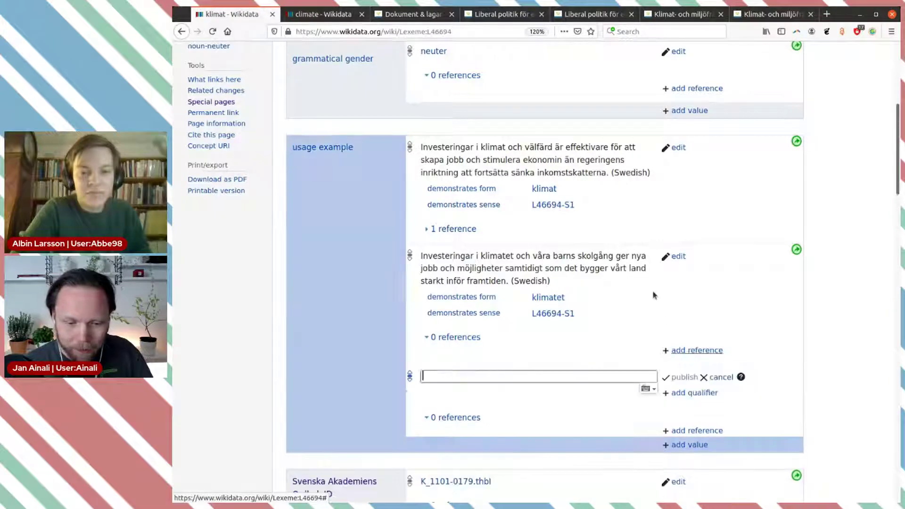
scroll(651, 292, "down", 5)
key("ctrl+v")
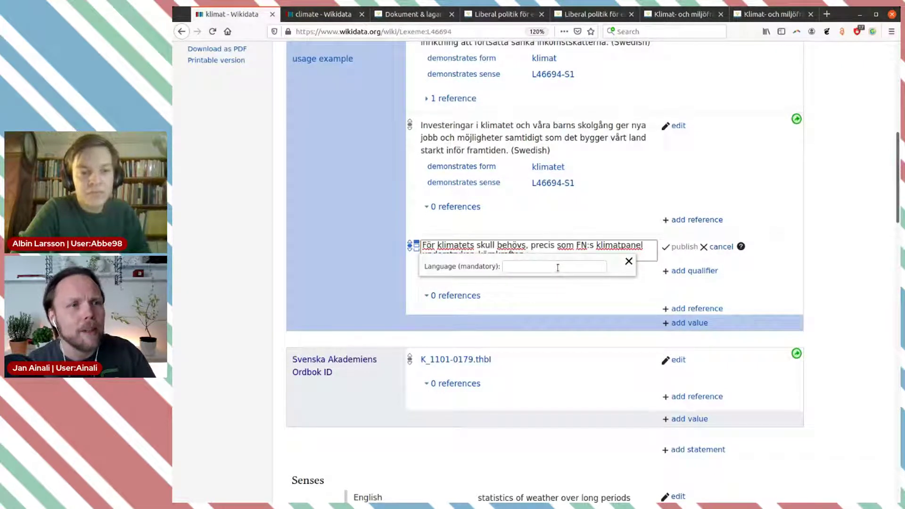
left_click(559, 267)
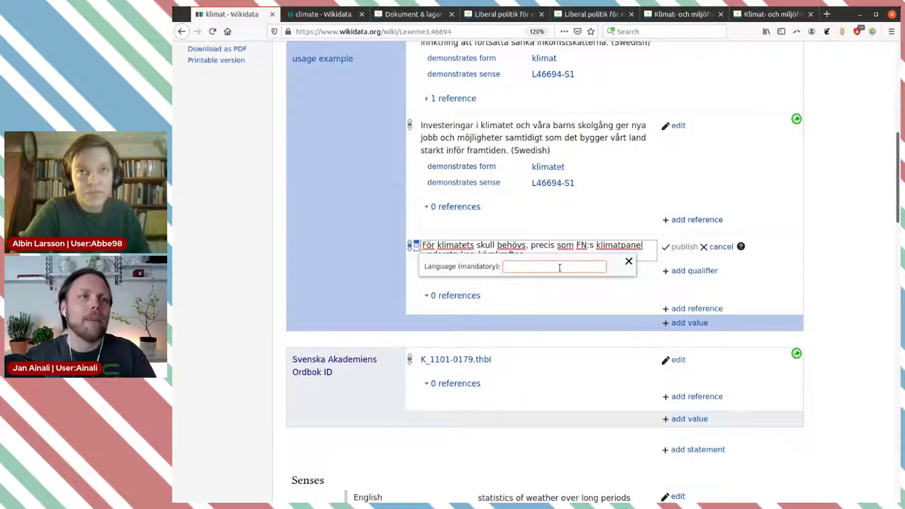
type("sv")
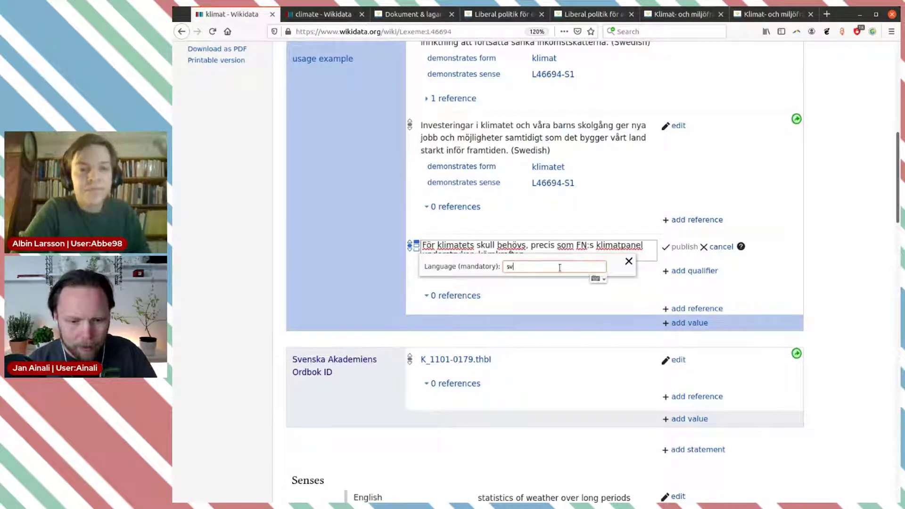
left_click(557, 278)
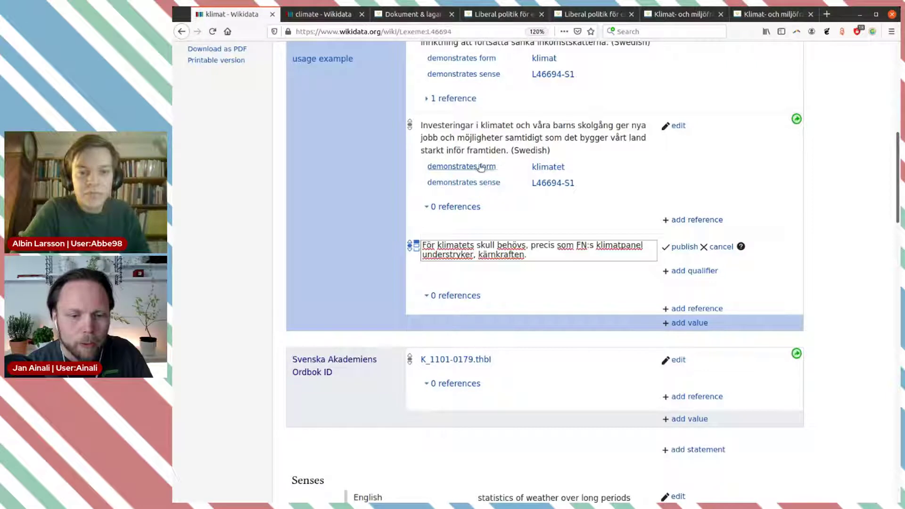
Add a "demonstrates form" qualifier to the new usage example and set it to the singular genitive definite form klimatets.
left_click(686, 271)
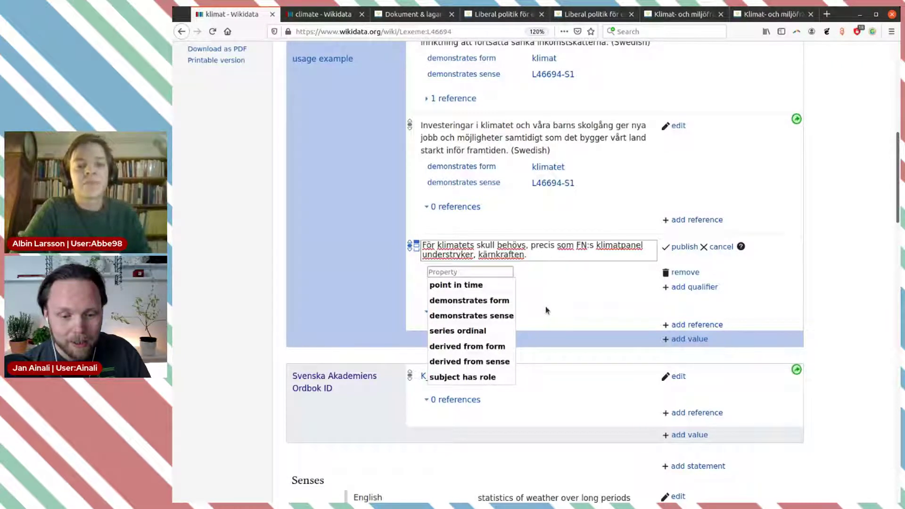
left_click(465, 300)
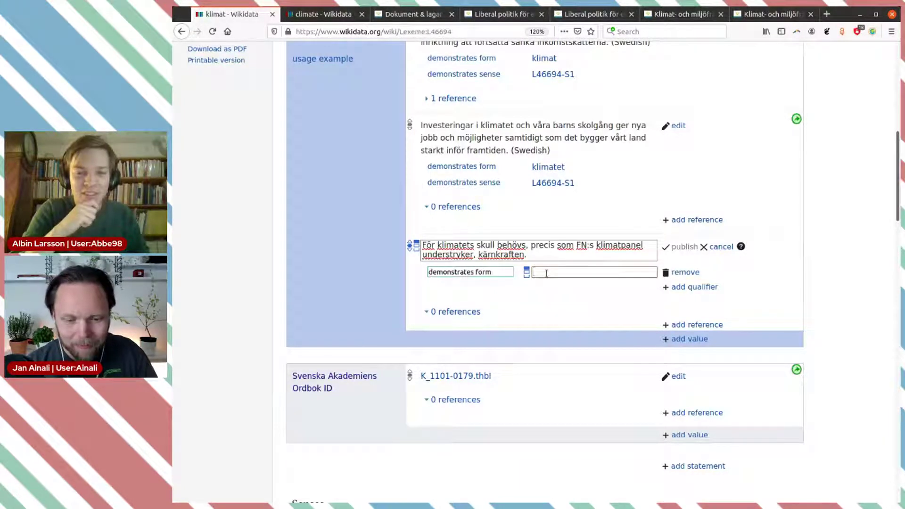
scroll(547, 273, "down", 1)
scroll(546, 273, "up", 3)
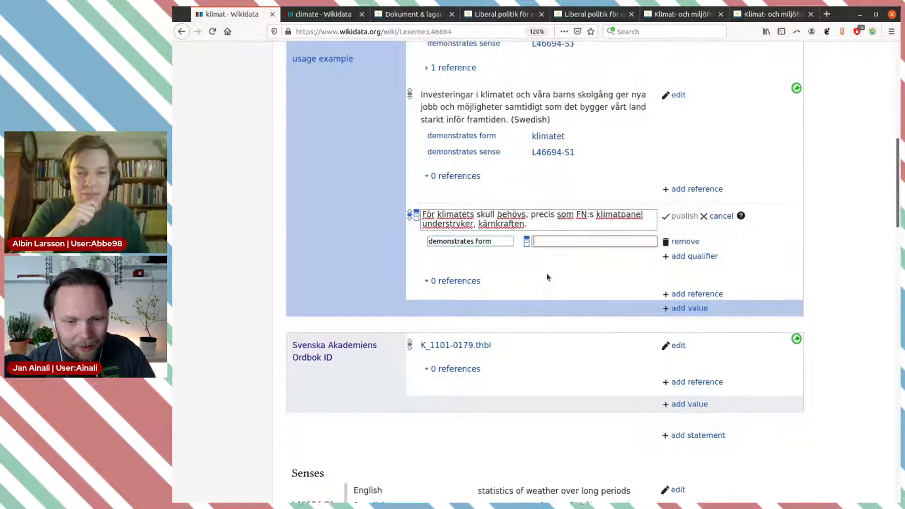
scroll(497, 298, "down", 5)
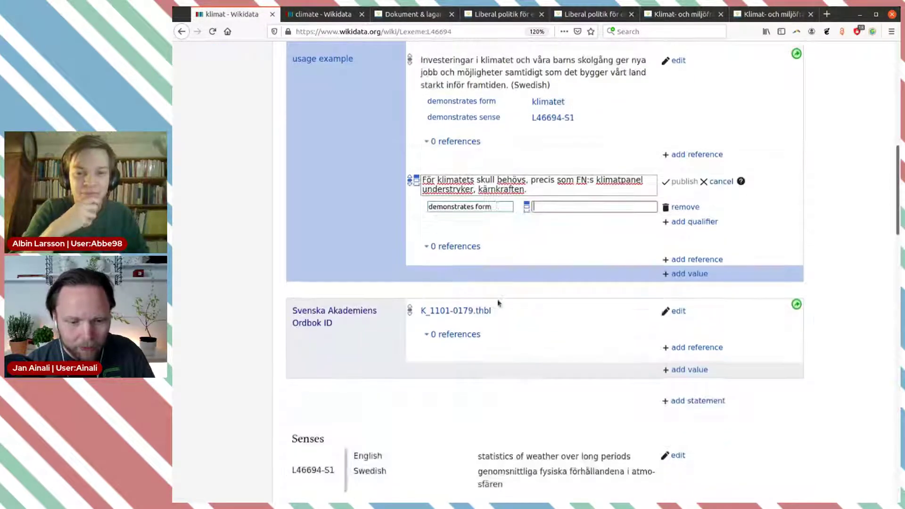
scroll(500, 287, "up", 3)
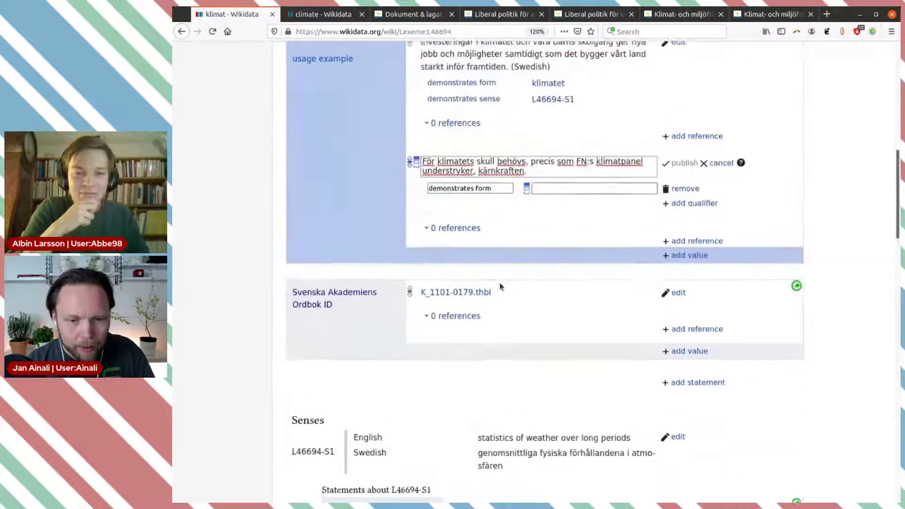
type("kli")
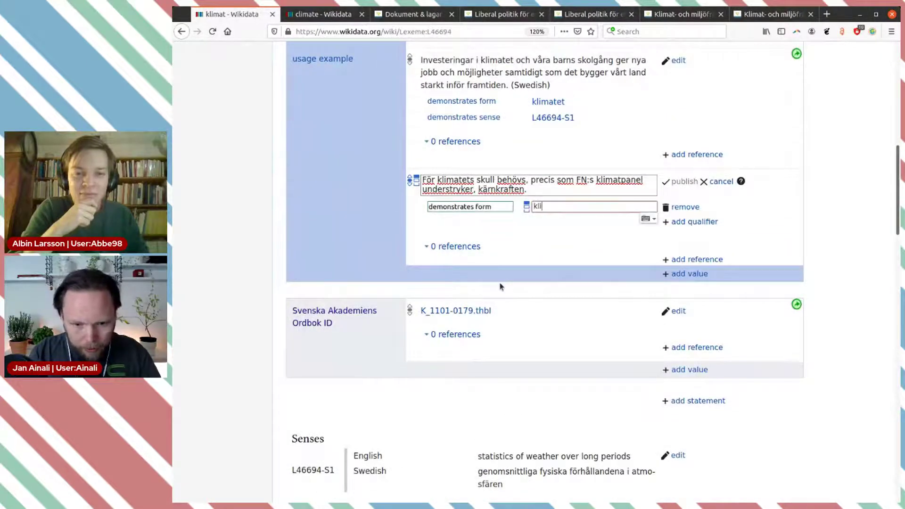
type("matets")
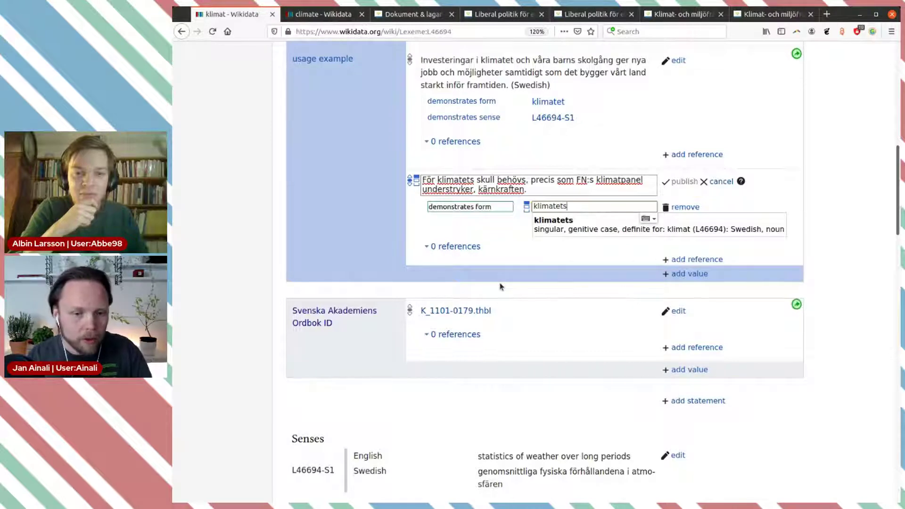
left_click(574, 218)
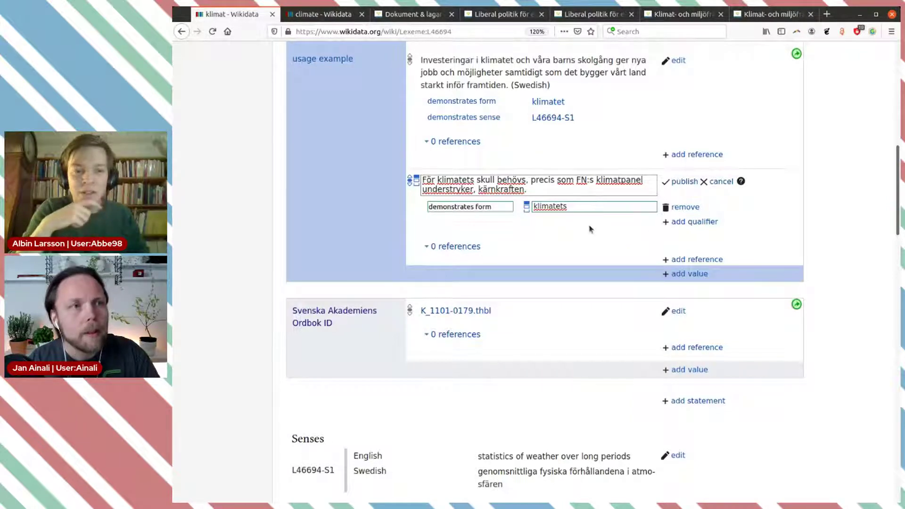
Add a "demonstrates sense" qualifier to the new usage example, using the sense ID L46694-S1 copied from the Senses section.
scroll(588, 227, "down", 1)
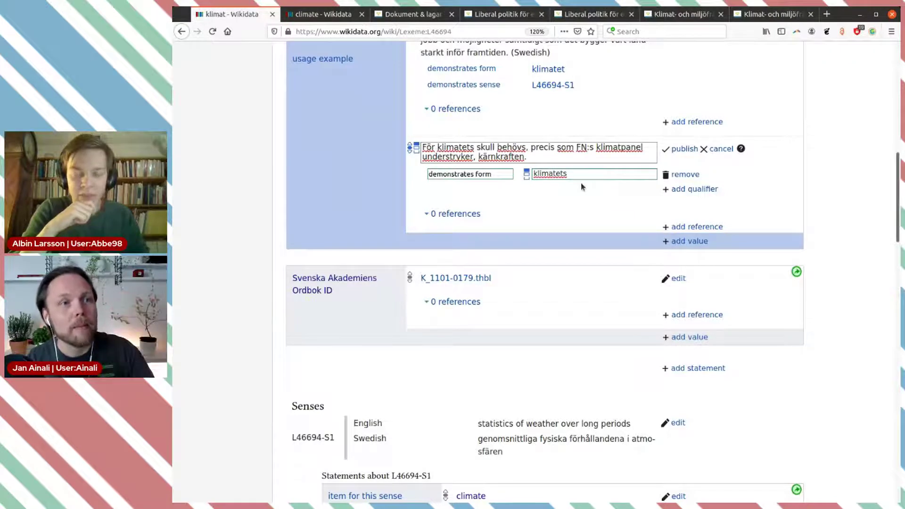
left_click(692, 189)
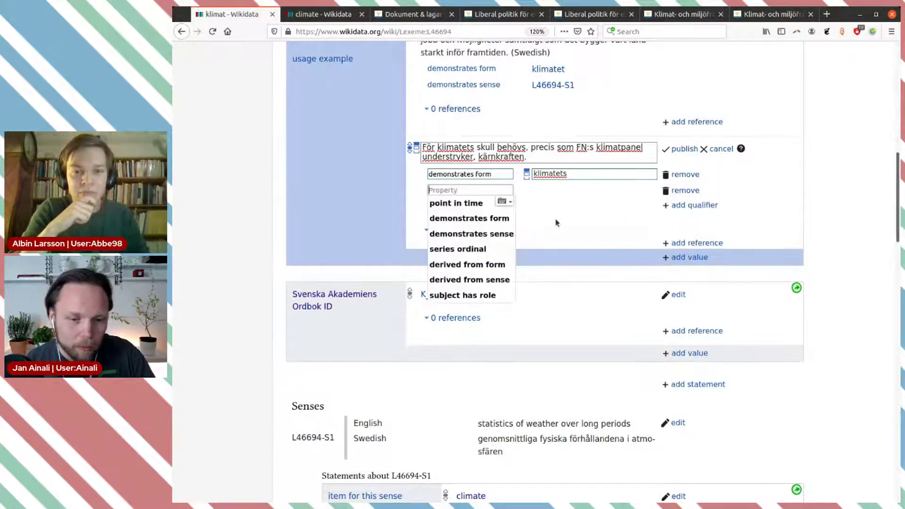
left_click(471, 233)
scroll(490, 317, "down", 2)
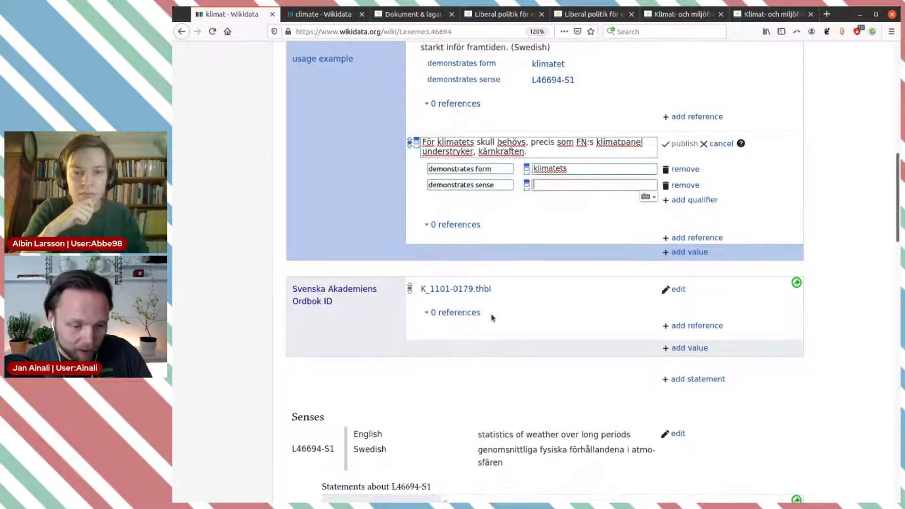
scroll(408, 376, "down", 2)
mouse_move(337, 325)
left_mouse_down()
mouse_move(285, 327)
mouse_move(339, 326)
left_mouse_up()
key("ctrl+c")
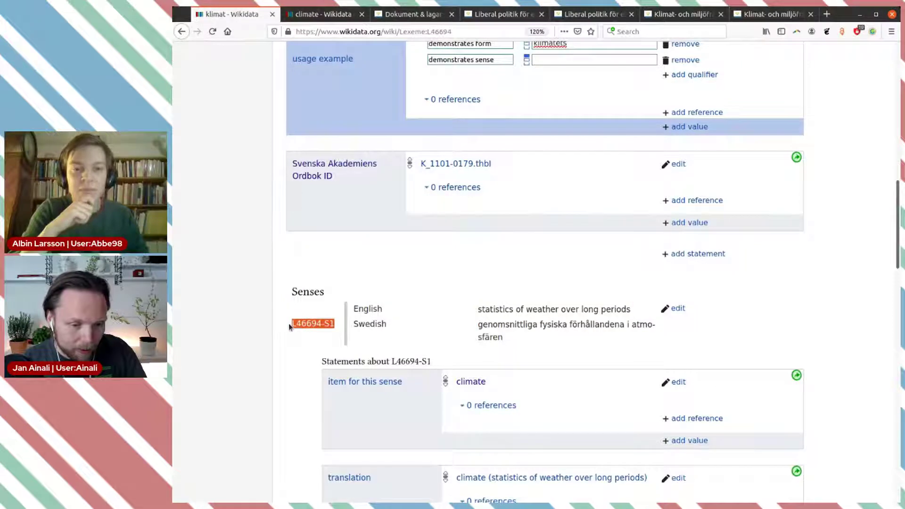
left_click(561, 64)
key("ctrl+v")
scroll(556, 121, "up", 3)
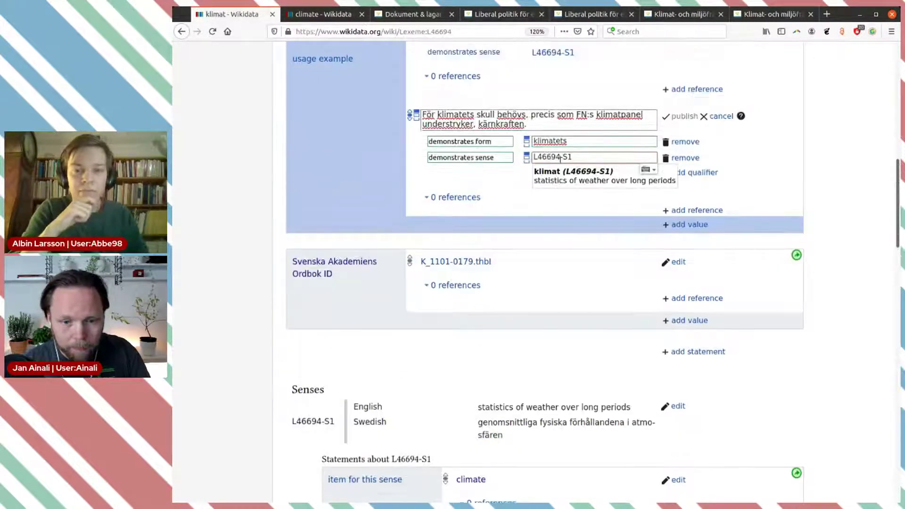
left_click(579, 179)
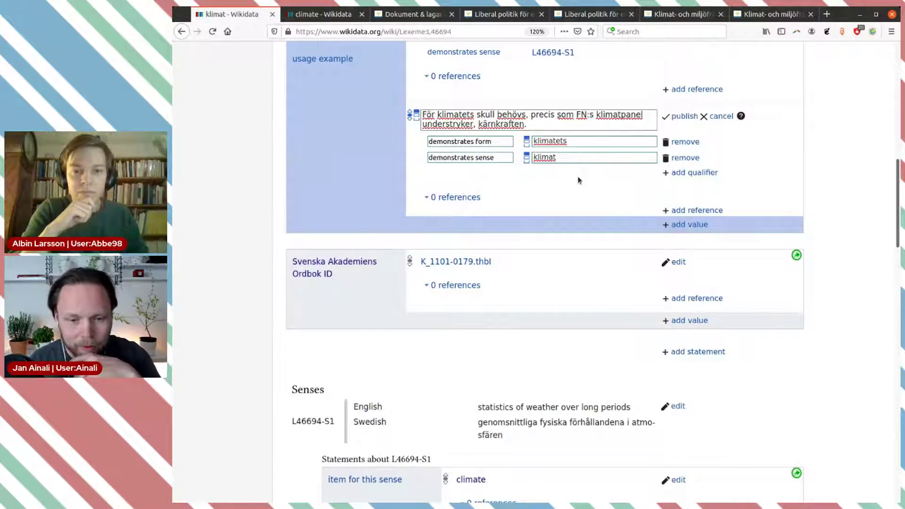
Start a reference on the new usage example with the property "stated in".
scroll(574, 204, "up", 2)
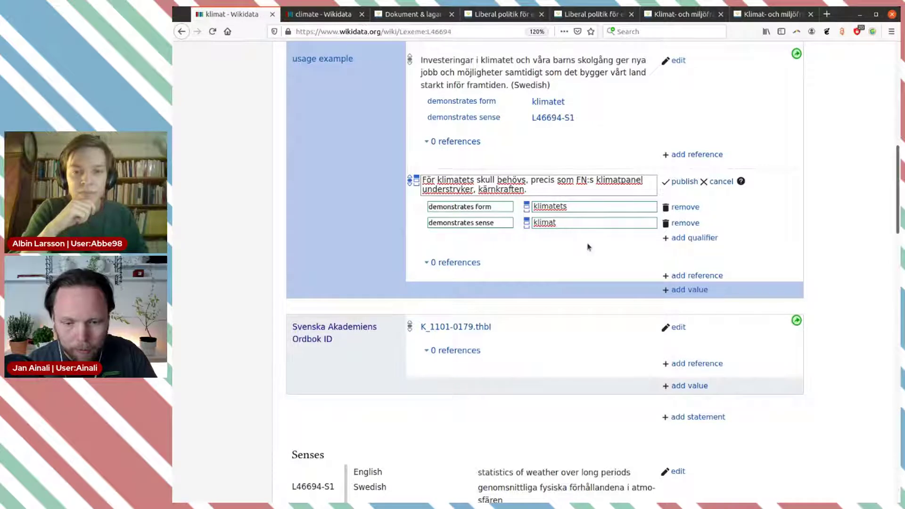
scroll(571, 220, "down", 1)
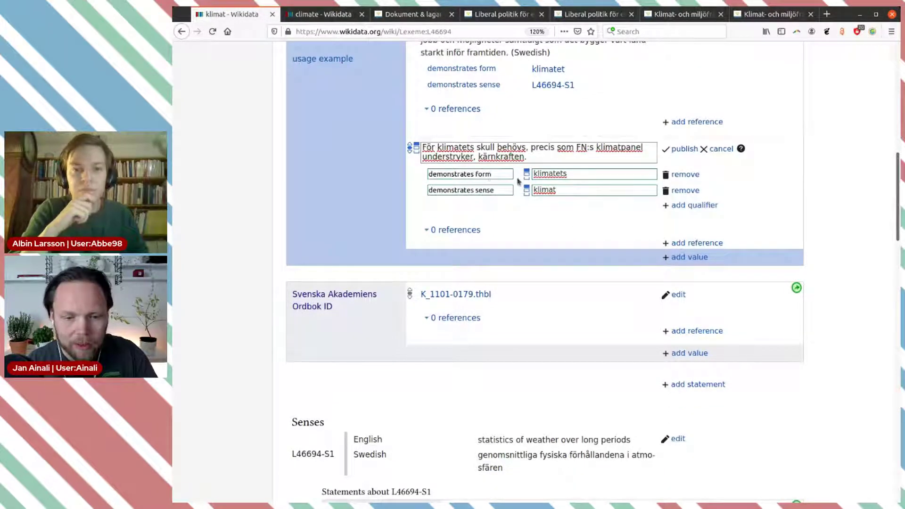
left_click(683, 243)
scroll(626, 219, "down", 2)
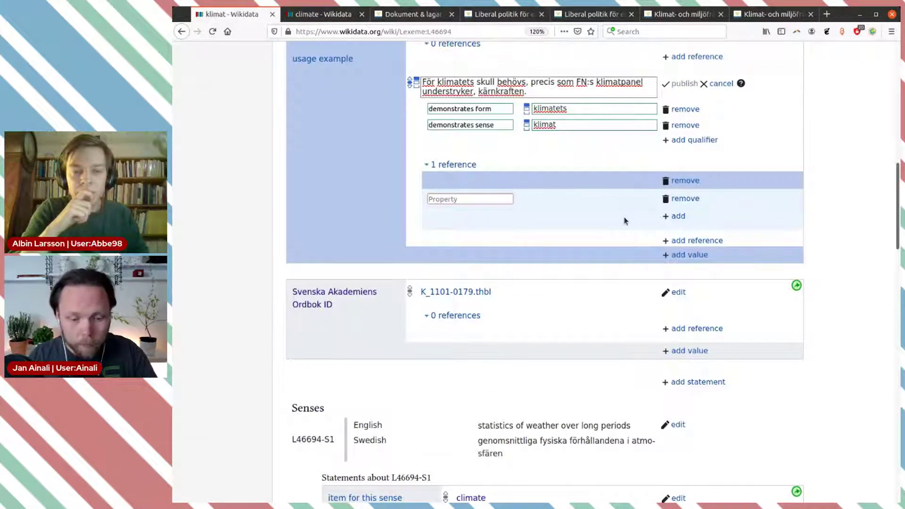
type("ang")
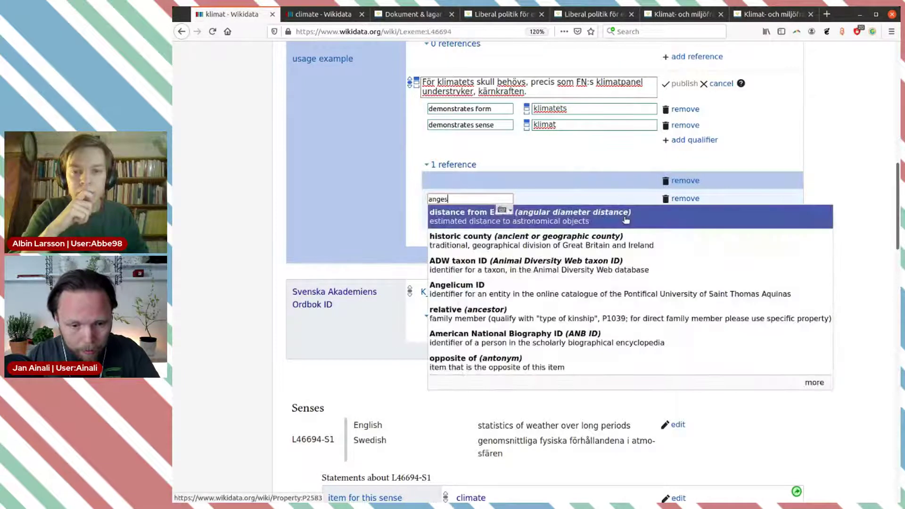
type("es")
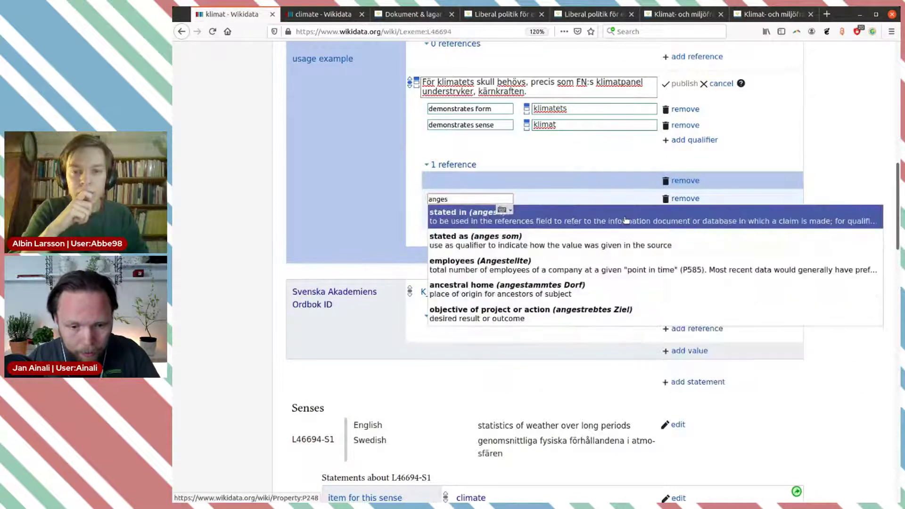
left_click(583, 221)
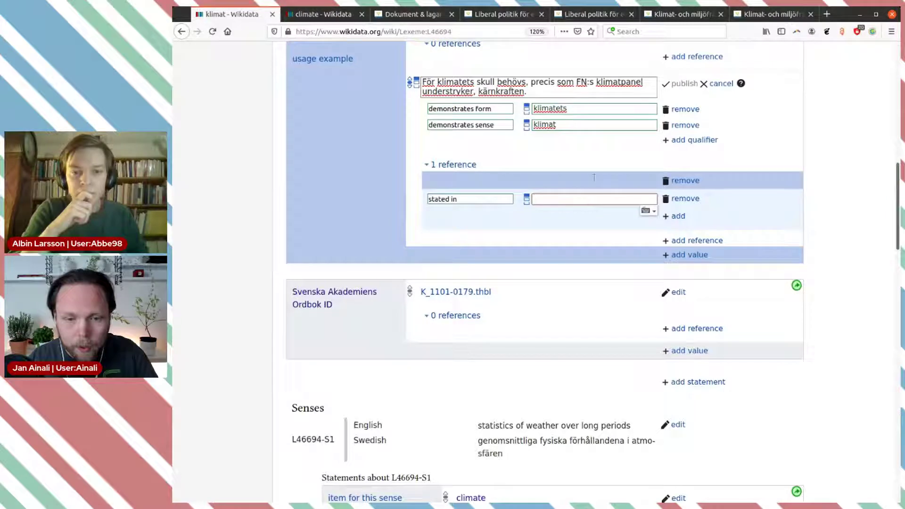
Copy the motion number 2019/20:2055 from the Riksdag page of "Liberal politik för ett starkare Europasamarbete".
left_click(502, 14)
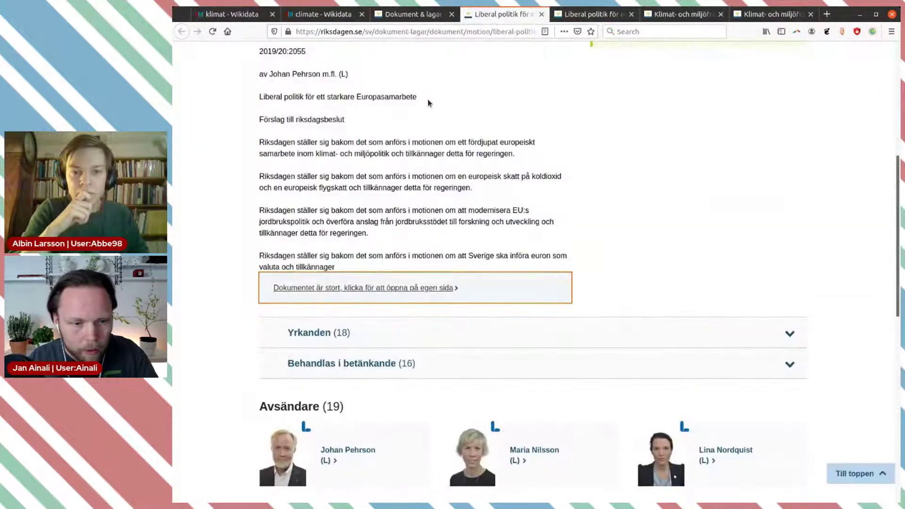
scroll(349, 149, "up", 3)
left_click_drag(309, 215, 260, 211)
key("ctrl+c")
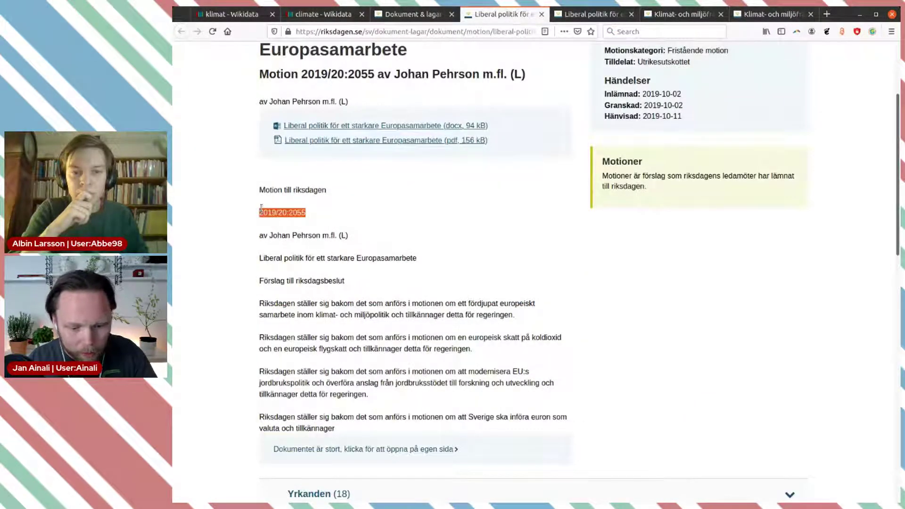
Search Wikidata for 2019/20:2055 in the climate item's tab and open the first result, Q99292352.
left_click(307, 17)
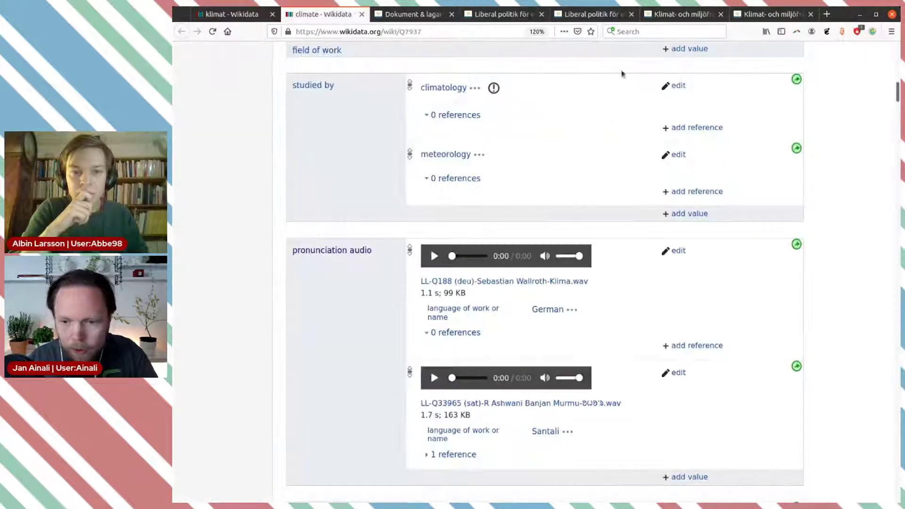
scroll(762, 69, "up", 8)
left_click(767, 80)
key("ctrl+v")
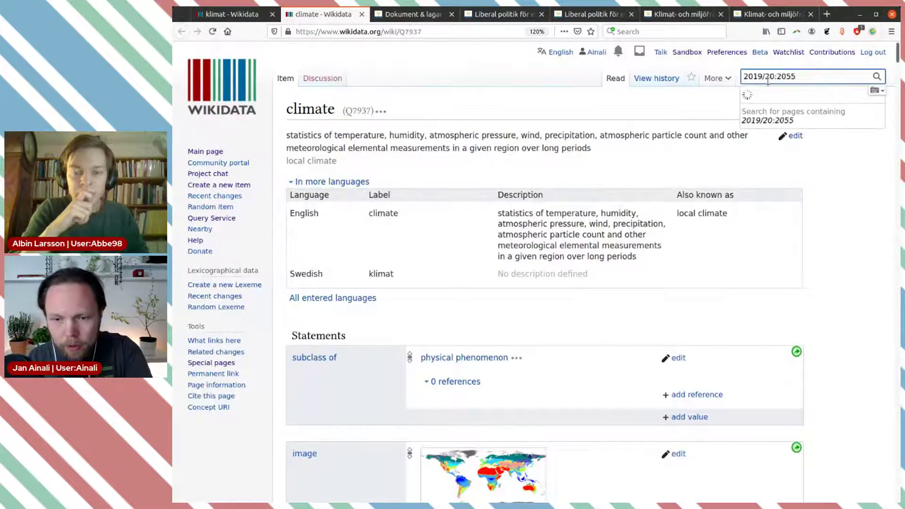
key("Return")
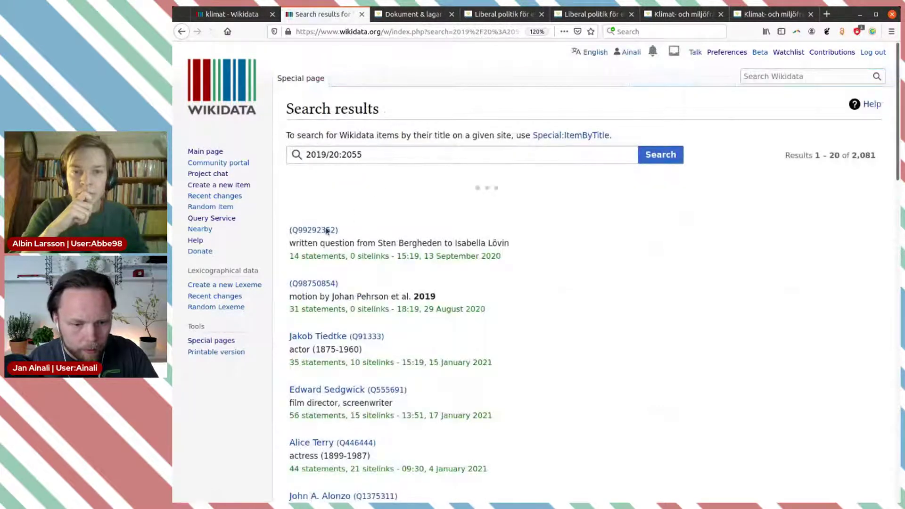
left_click(327, 230)
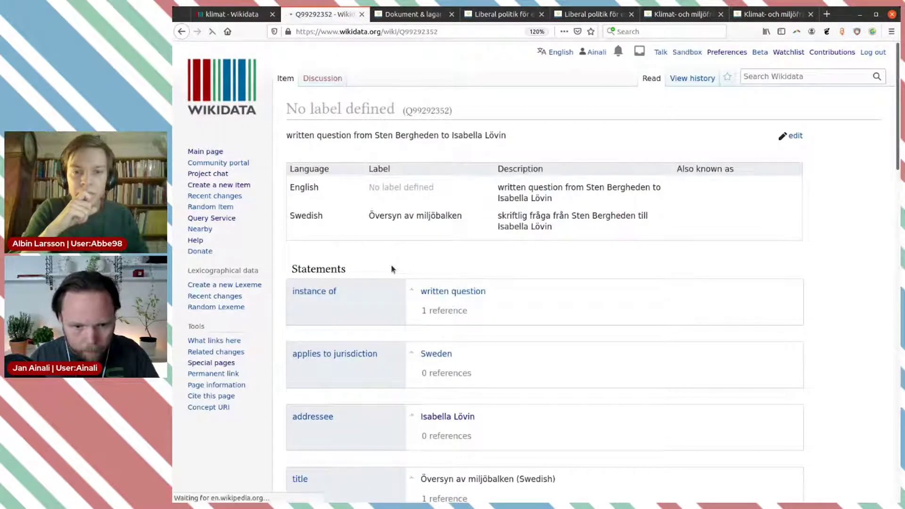
Return to the search results, recheck the motion's Riksdag listing, and open the matching item Q98750854.
key("alt+Left")
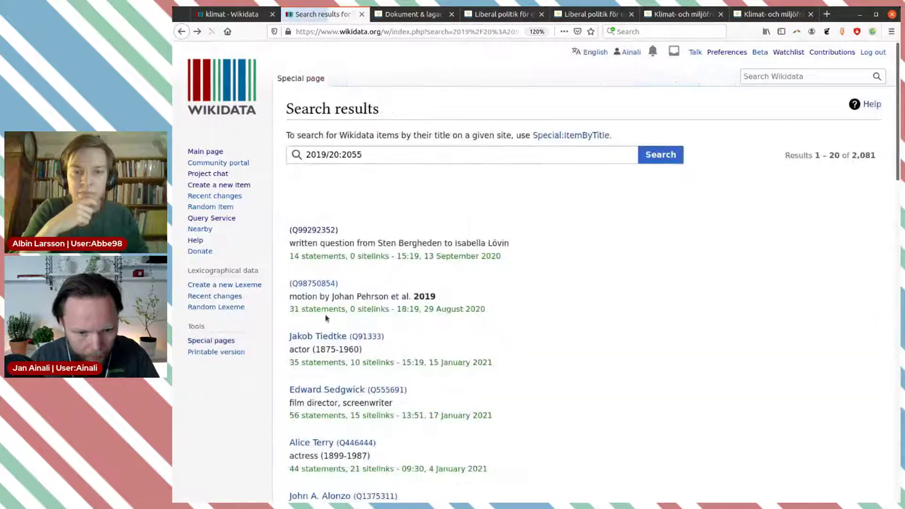
left_click(502, 14)
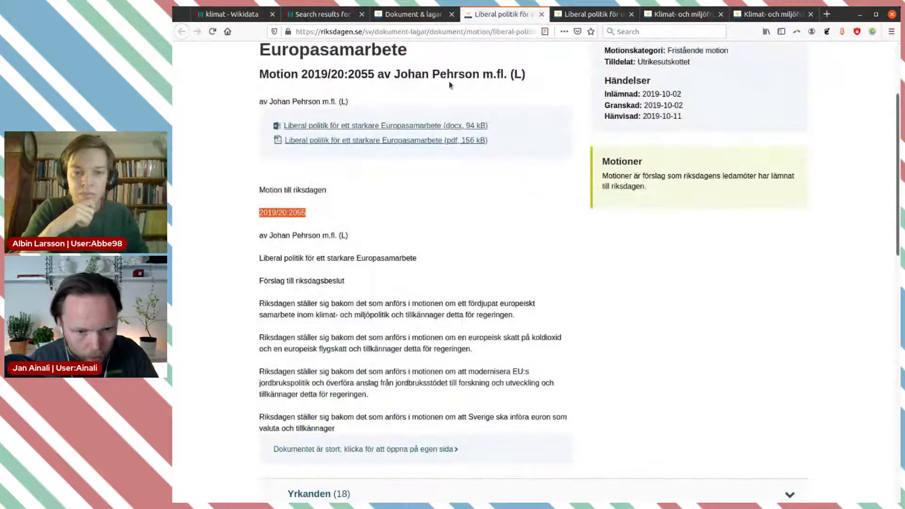
left_click(417, 15)
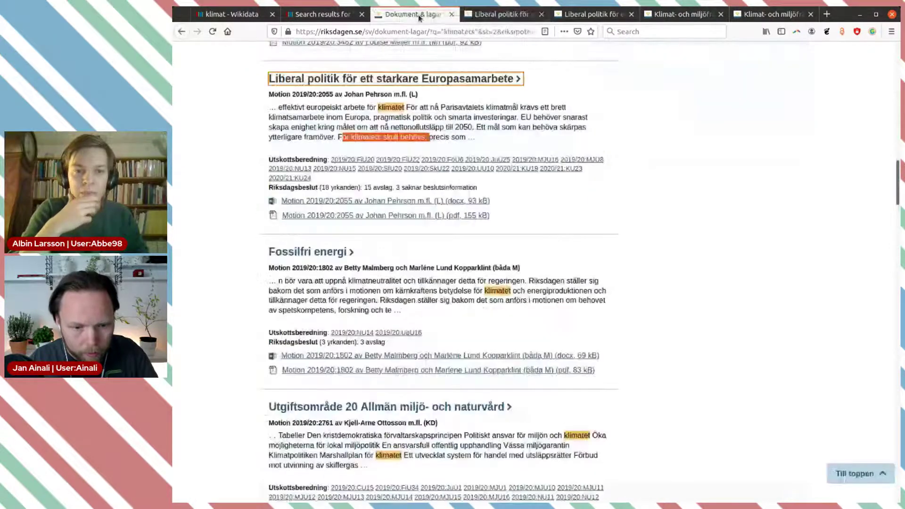
key("ctrl+Page_Up")
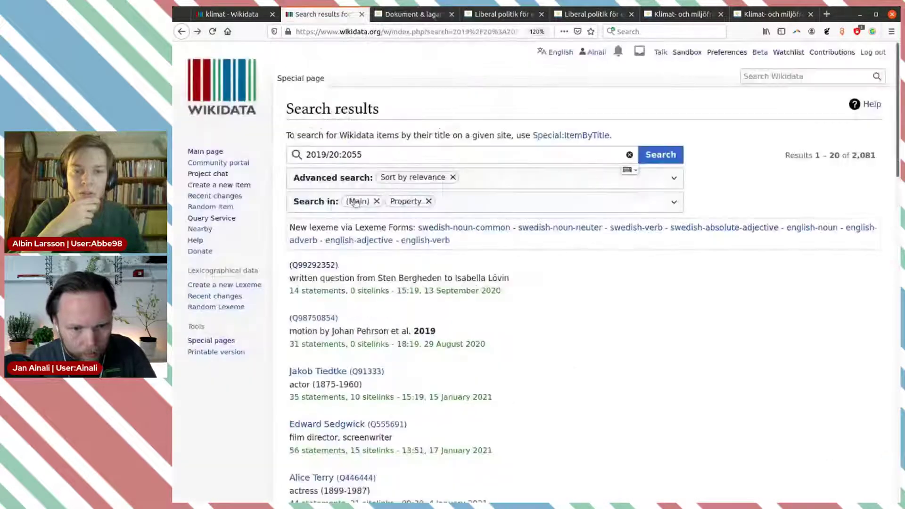
left_click(321, 317)
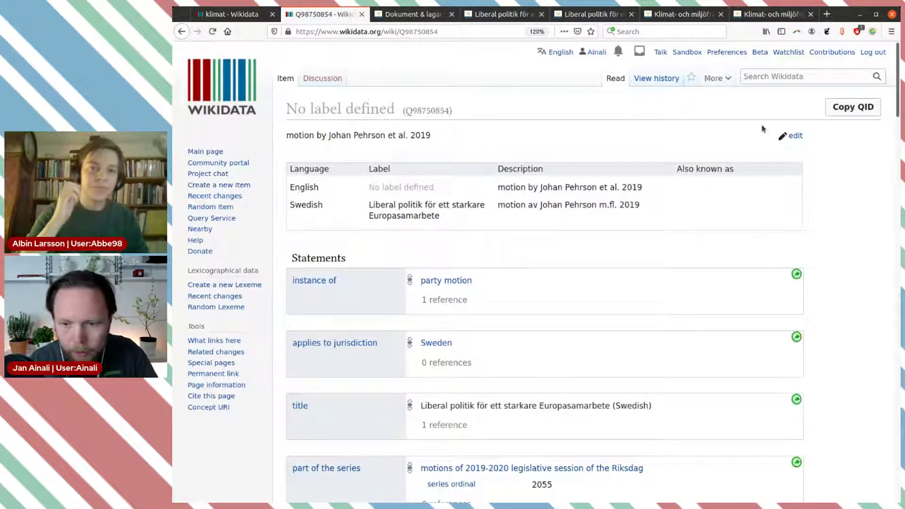
Copy the motion item's QID, Q98750854, and enter it as the "stated in" value of the new usage example's reference on the klimat lexeme.
left_click(846, 112)
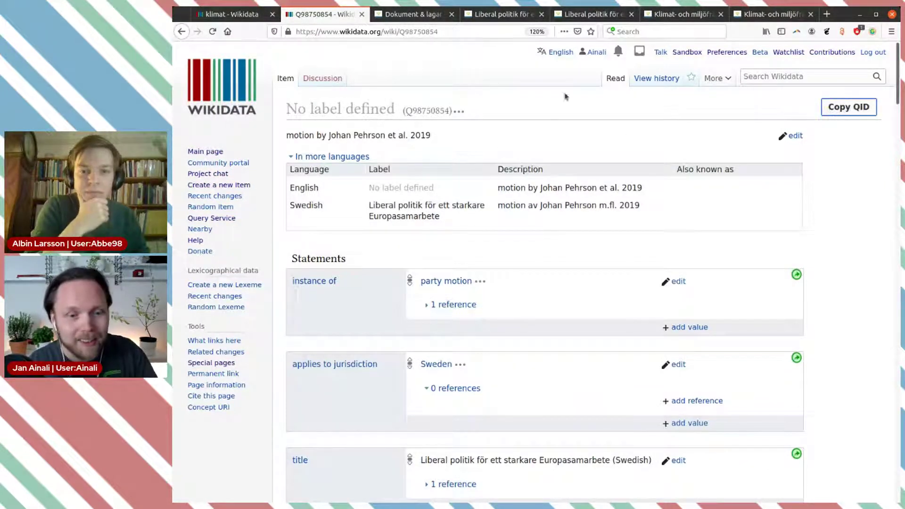
double_click(428, 110)
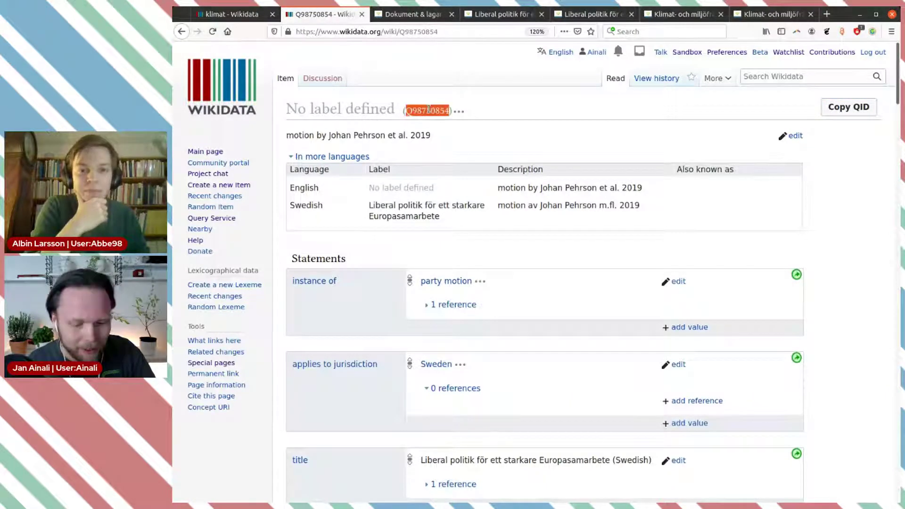
left_click(231, 14)
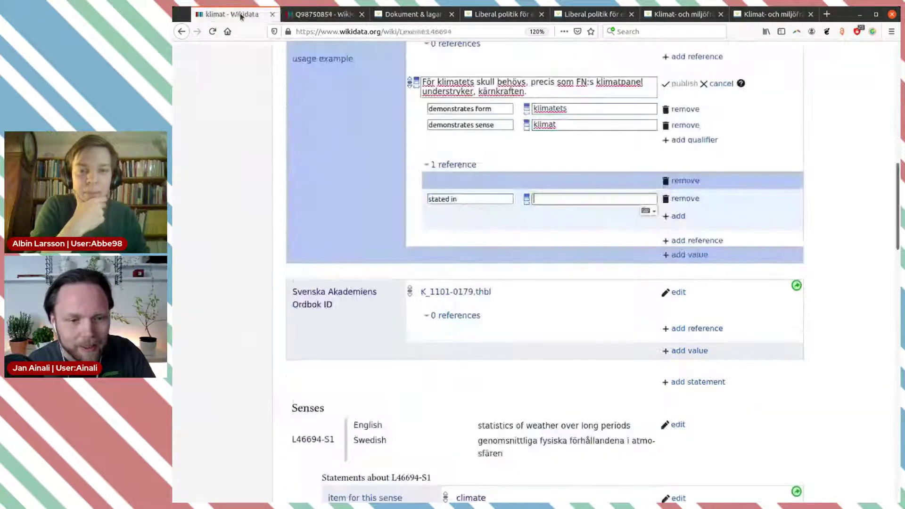
key("ctrl+v")
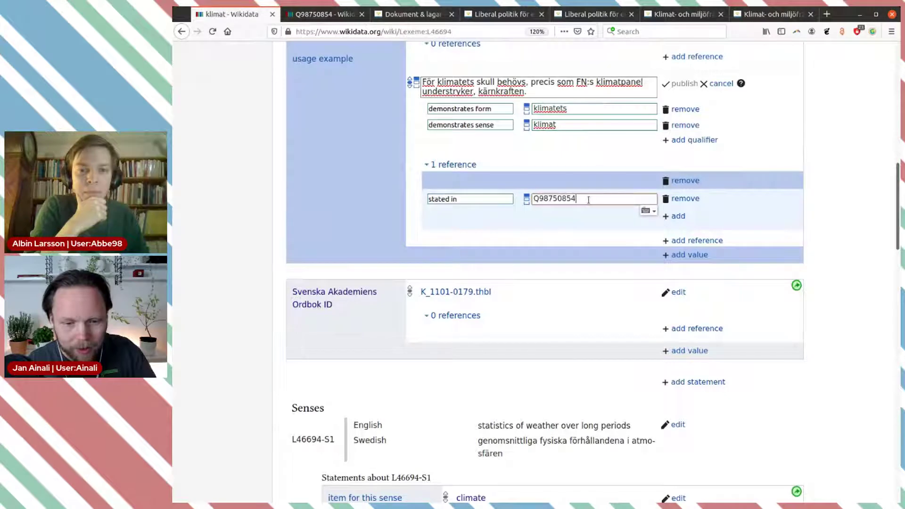
Add "retrieved" with the date 2021-03-20 to the reference and publish the klimatets usage example.
left_click(678, 217)
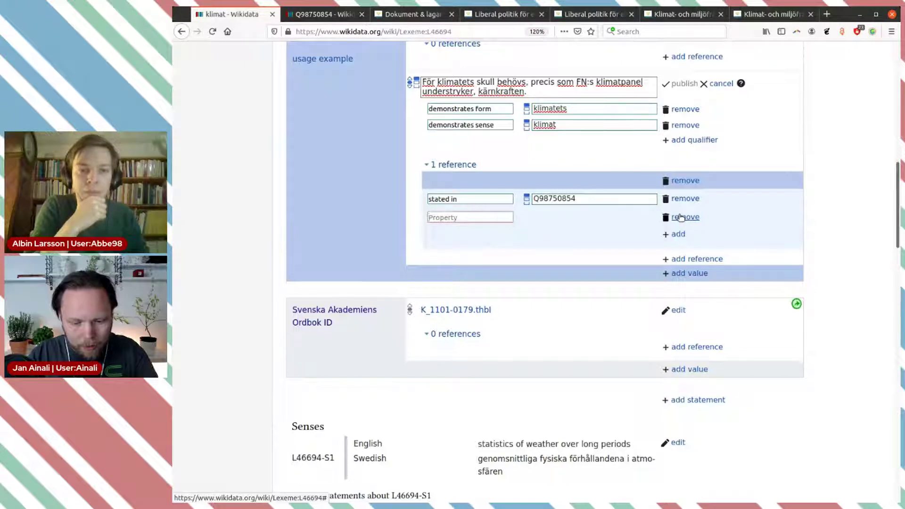
type("ref")
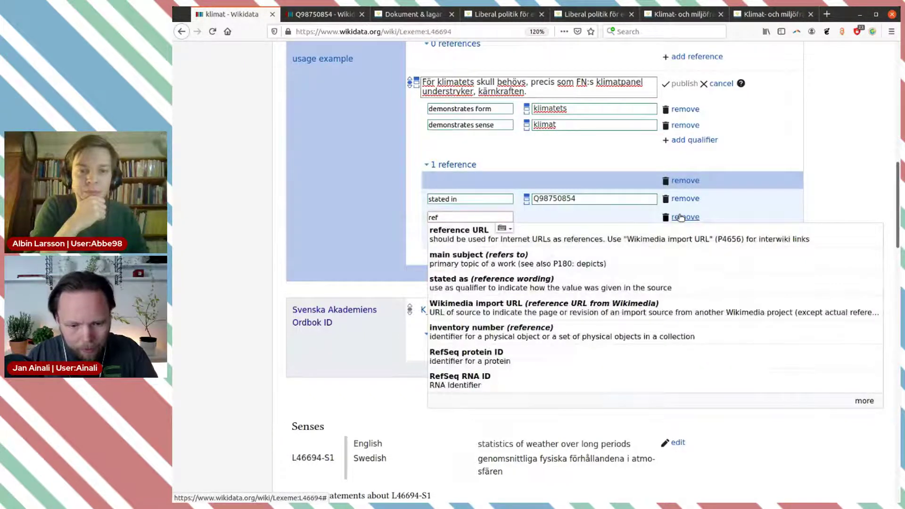
left_click(509, 240)
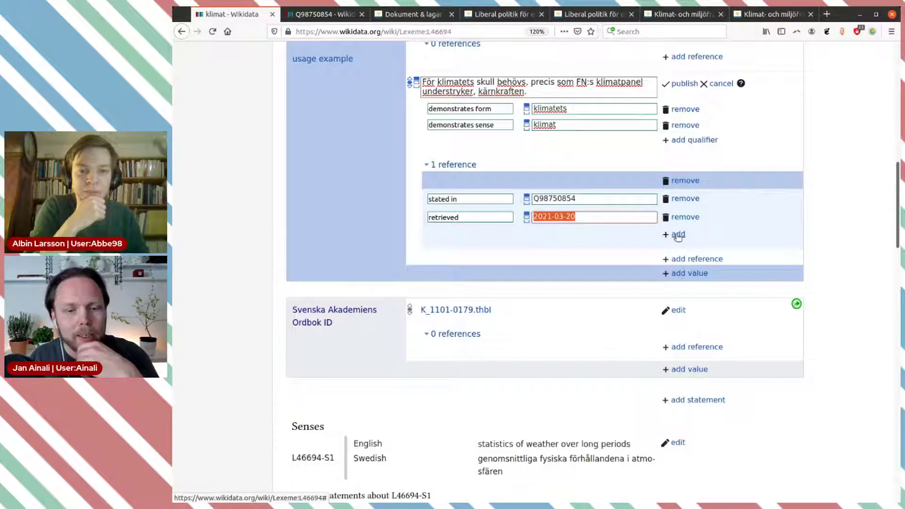
left_click(563, 199)
left_click(599, 262)
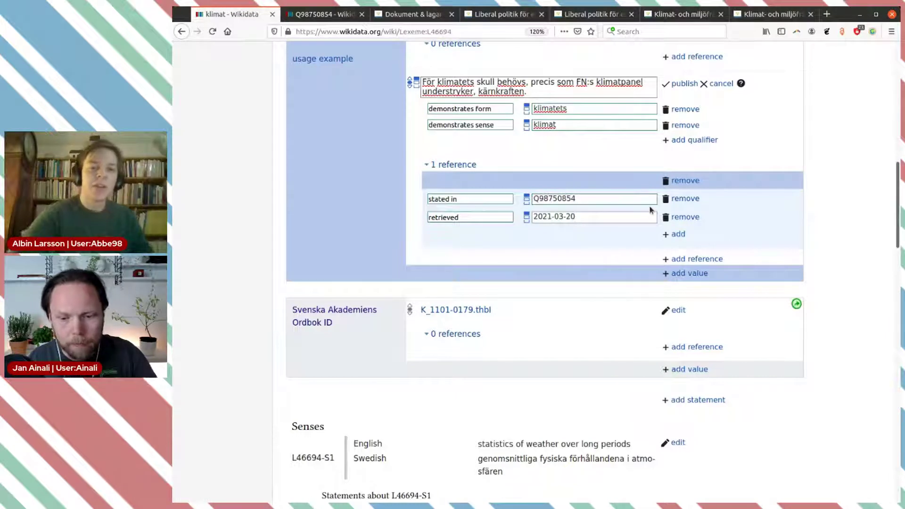
left_click(684, 85)
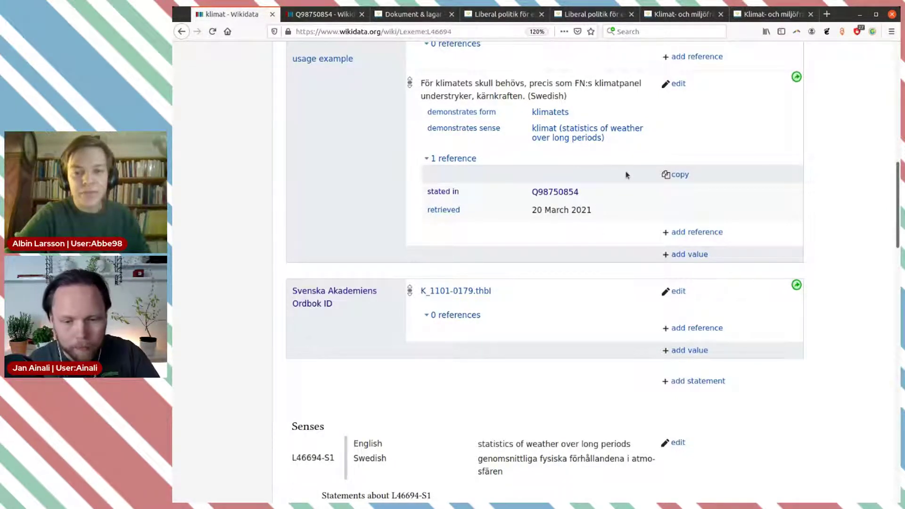
Review the published klimatets usage example and compare its reference and "demonstrates sense" qualifier with those of the other usage examples.
scroll(617, 175, "down", 2)
scroll(617, 176, "up", 3)
scroll(617, 176, "down", 1)
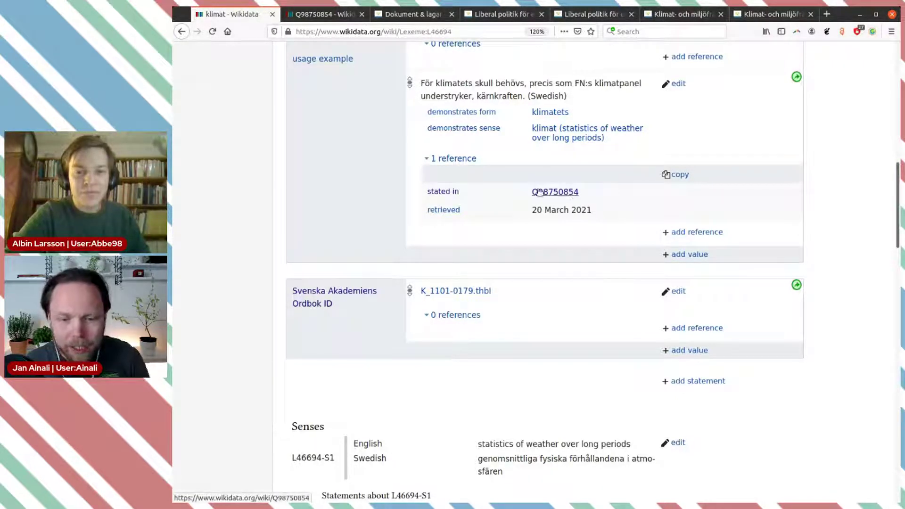
scroll(539, 195, "up", 1)
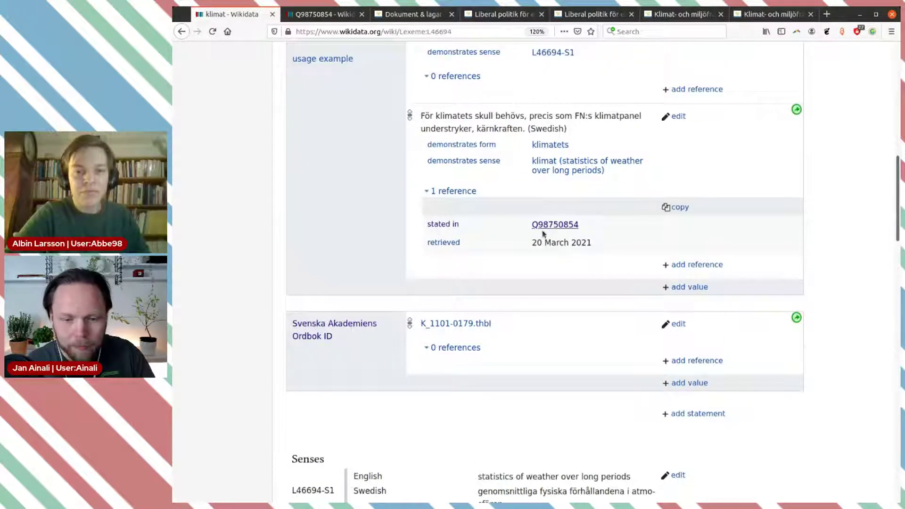
scroll(544, 233, "up", 7)
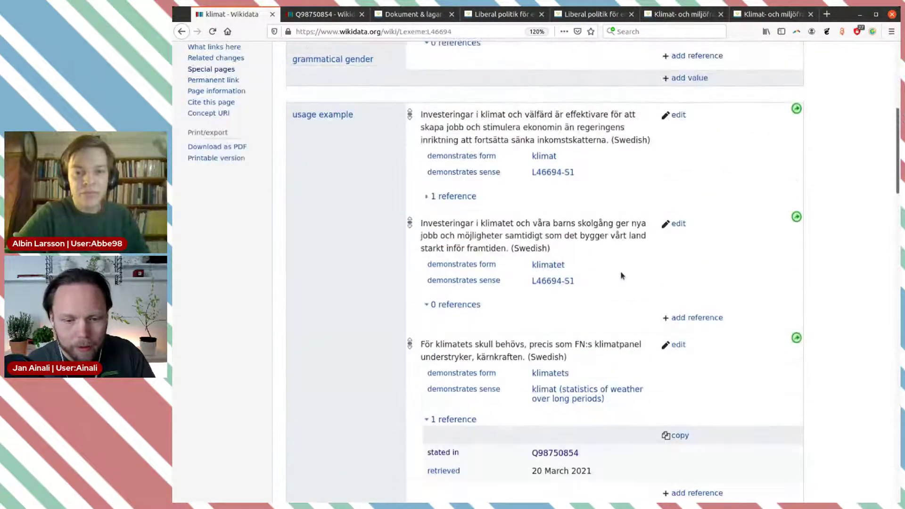
scroll(620, 277, "down", 4)
scroll(593, 278, "up", 4)
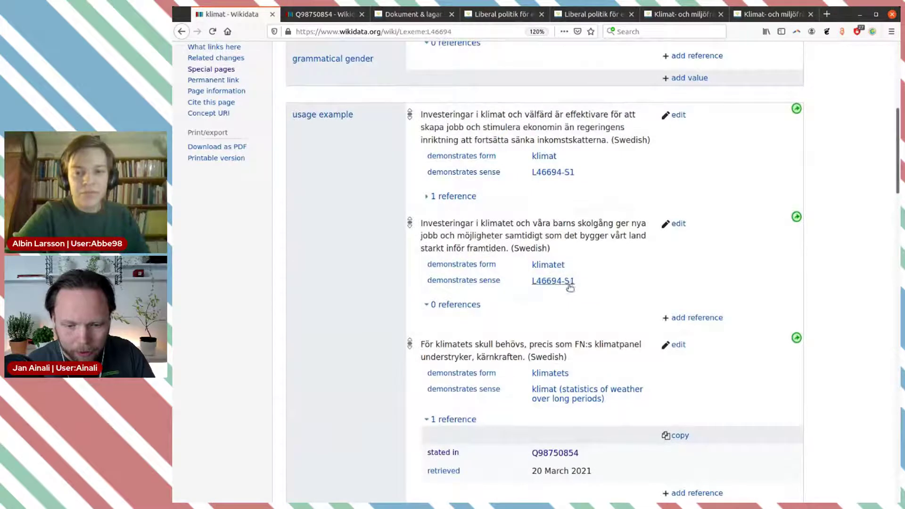
left_click_drag(583, 283, 525, 282)
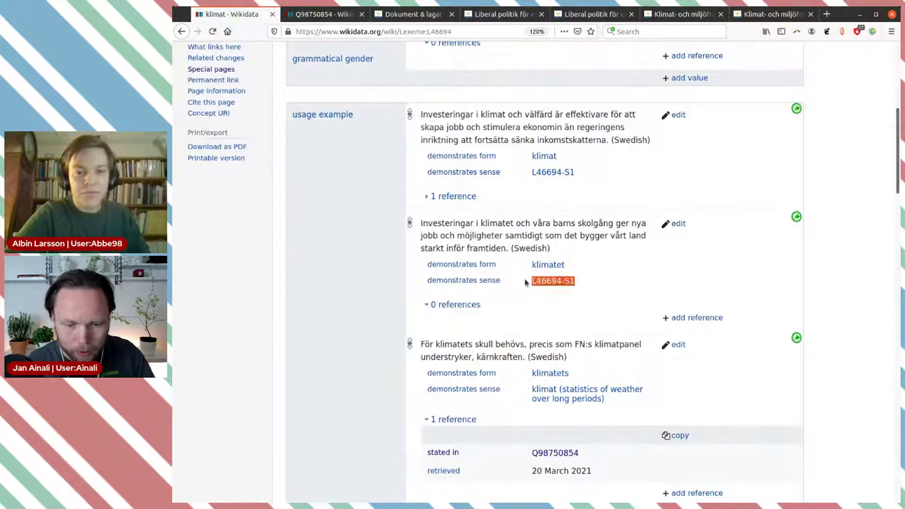
left_click(503, 231)
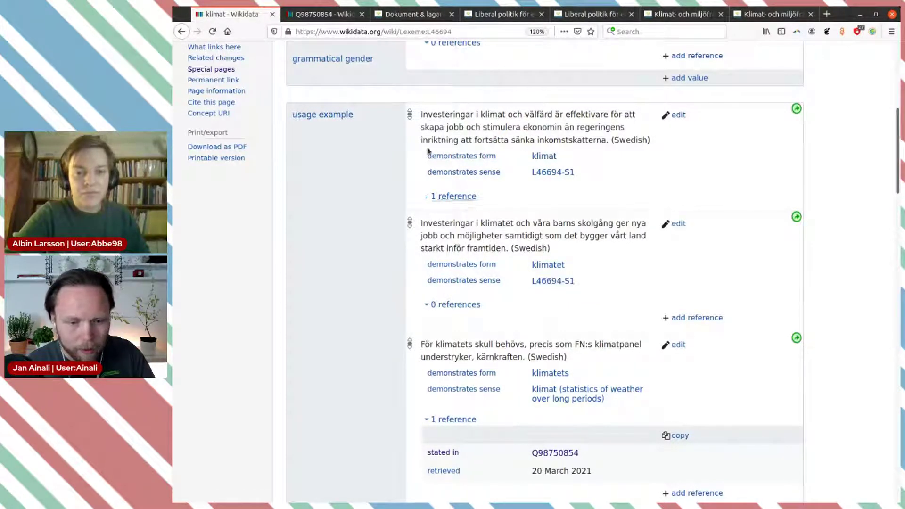
Reload the klimat lexeme page and check how the sense qualifiers are displayed on all usage examples.
left_click(212, 32)
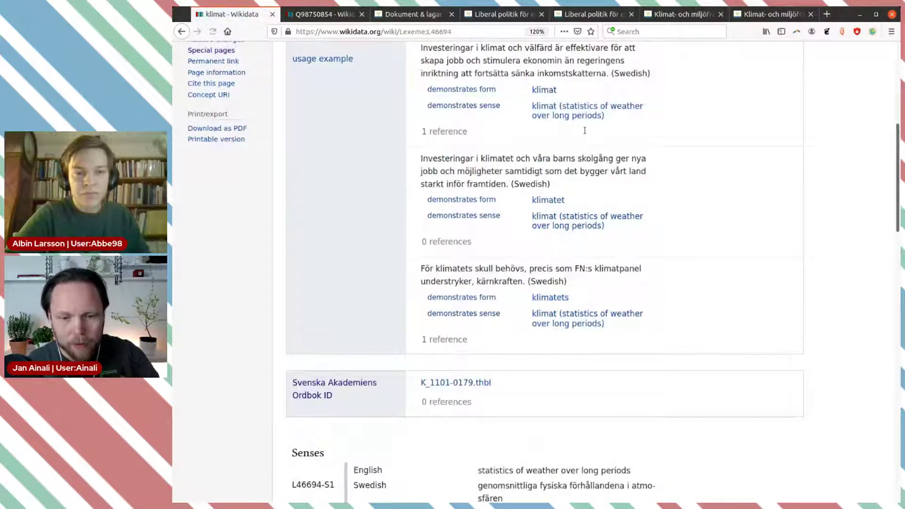
scroll(591, 198, "down", 3)
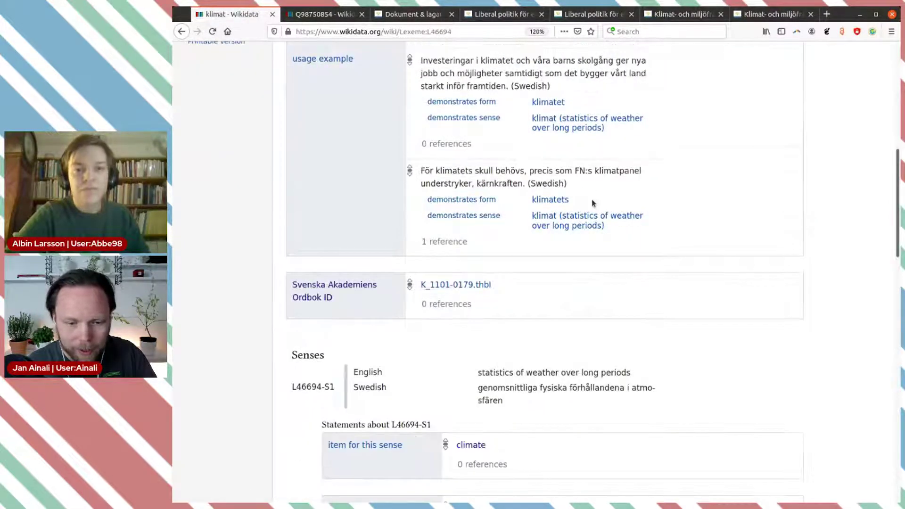
scroll(593, 202, "down", 2)
scroll(596, 203, "down", 3)
scroll(597, 203, "up", 12)
Review the lexeme's Senses section, including the "item for this sense" and translation statements, and the Forms section below it.
scroll(596, 205, "down", 4)
scroll(596, 205, "down", 4)
scroll(596, 206, "down", 7)
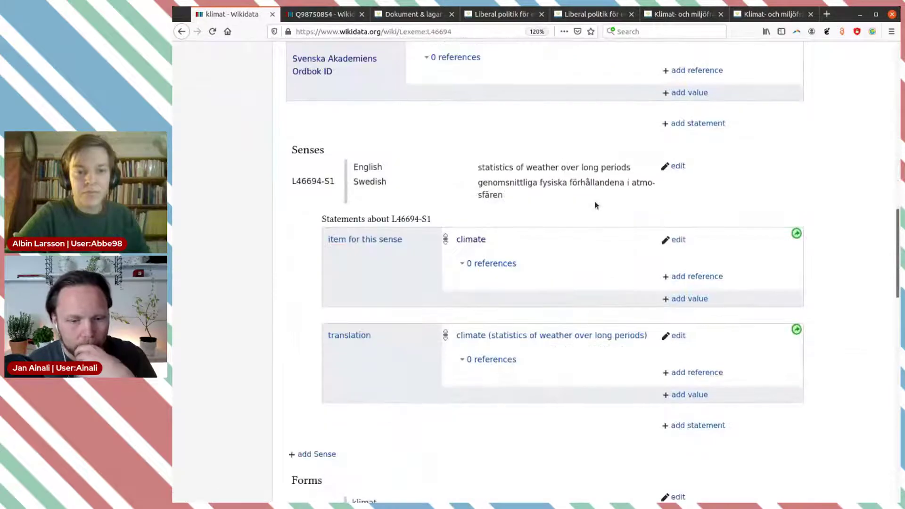
scroll(595, 205, "down", 8)
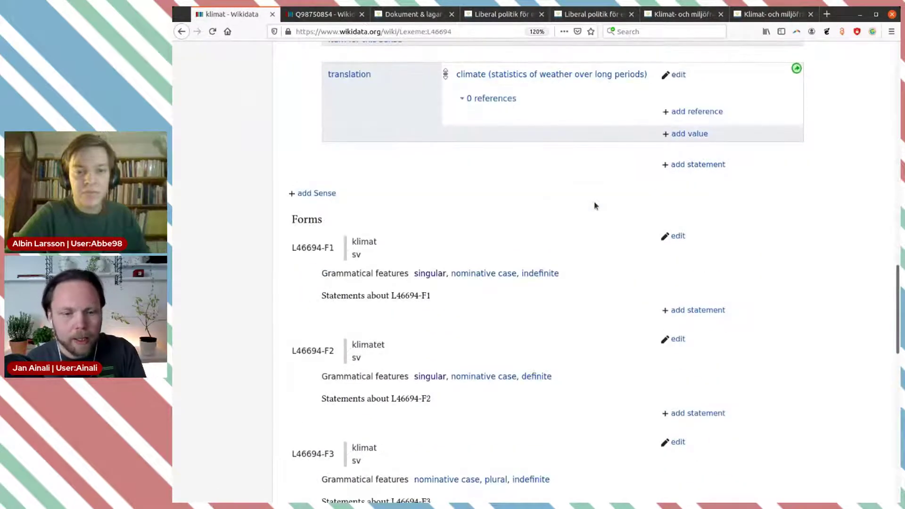
scroll(595, 205, "up", 5)
scroll(594, 204, "down", 1)
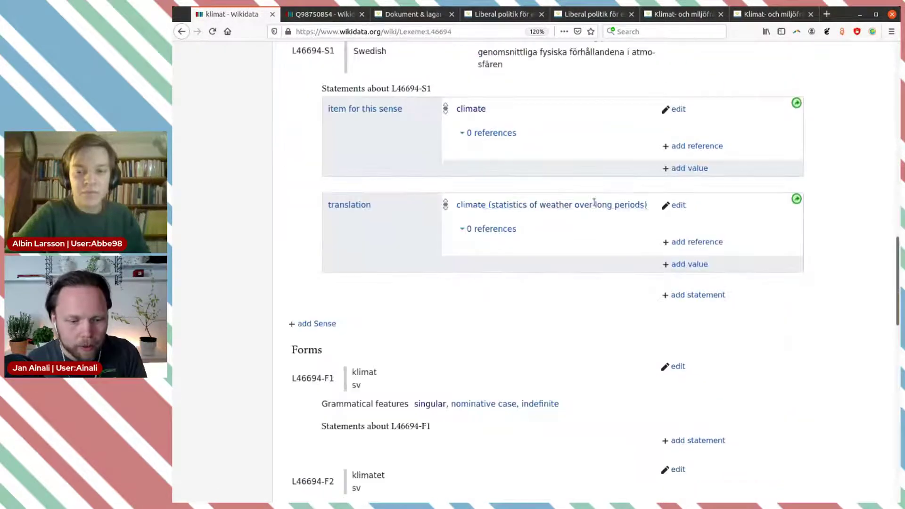
scroll(594, 203, "down", 5)
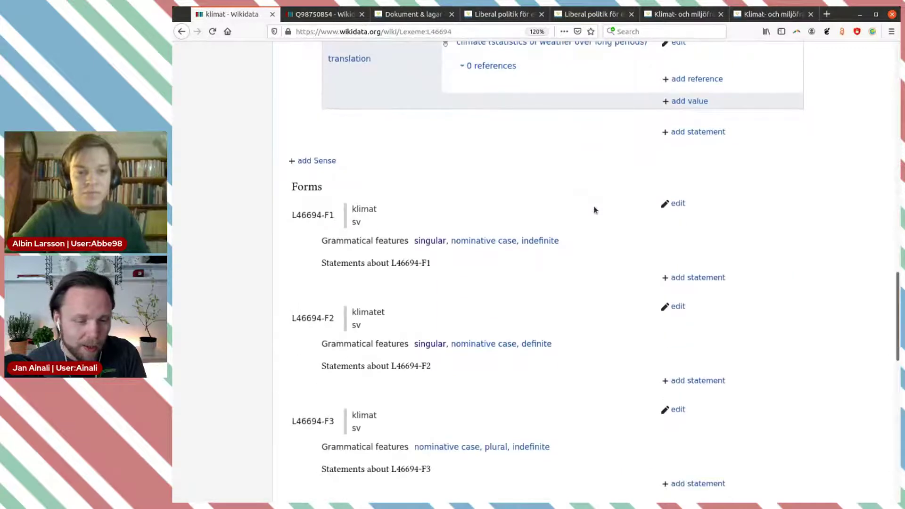
scroll(596, 220, "up", 18)
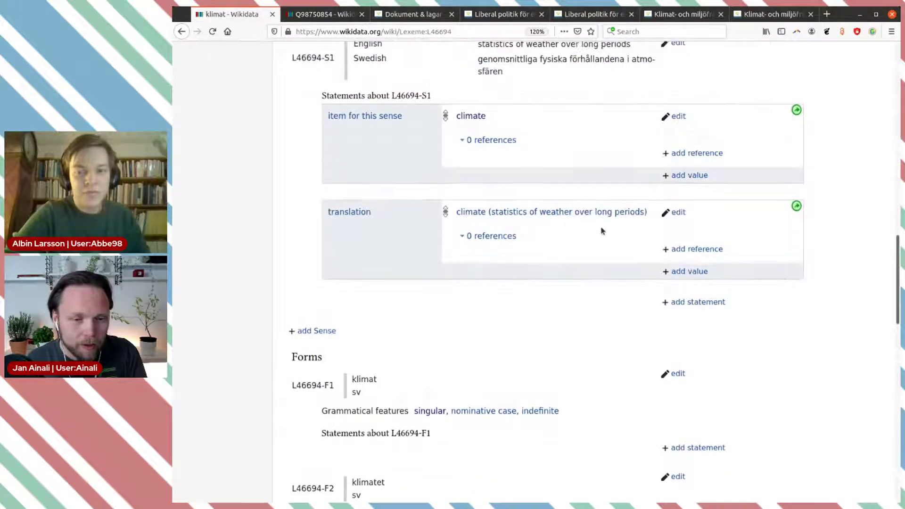
Revisit the usage examples and examine the forms klimat (L46694-F1) and klimatet (L46694-F2) with their grammatical features.
scroll(616, 262, "up", 4)
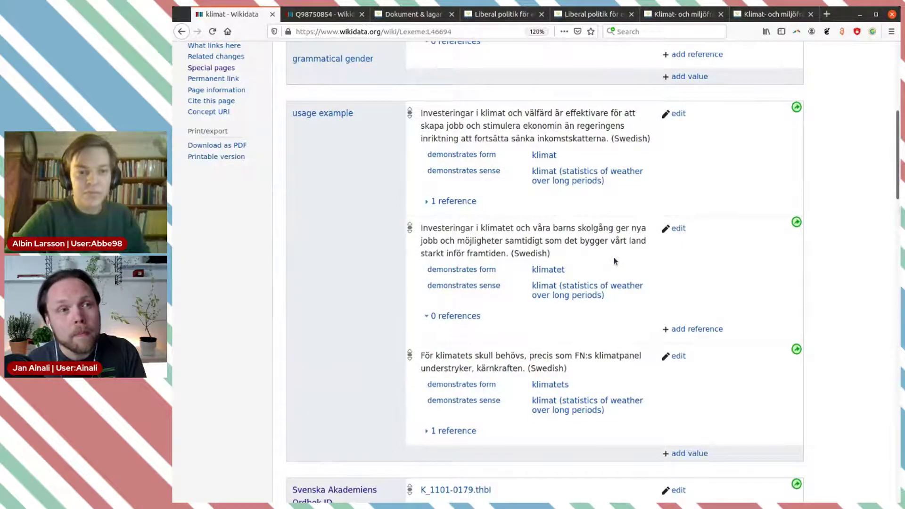
scroll(612, 256, "down", 4)
scroll(614, 257, "down", 2)
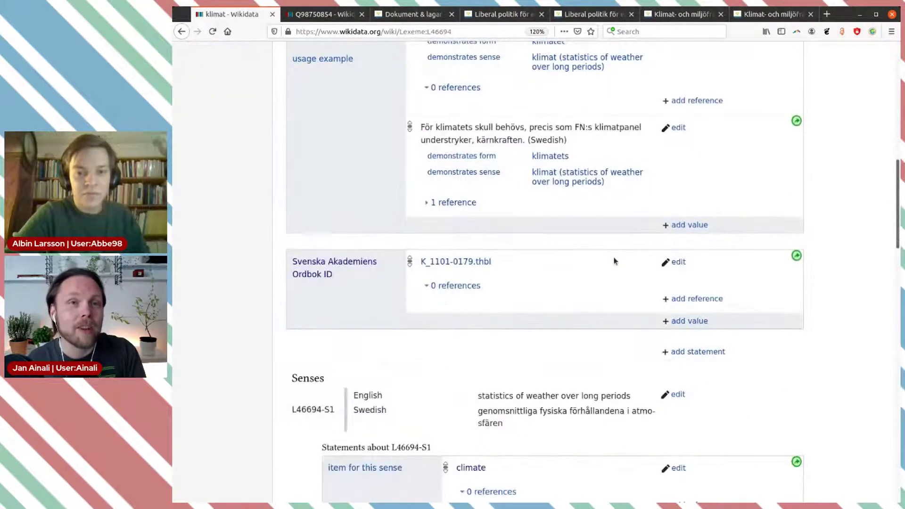
scroll(614, 260, "down", 11)
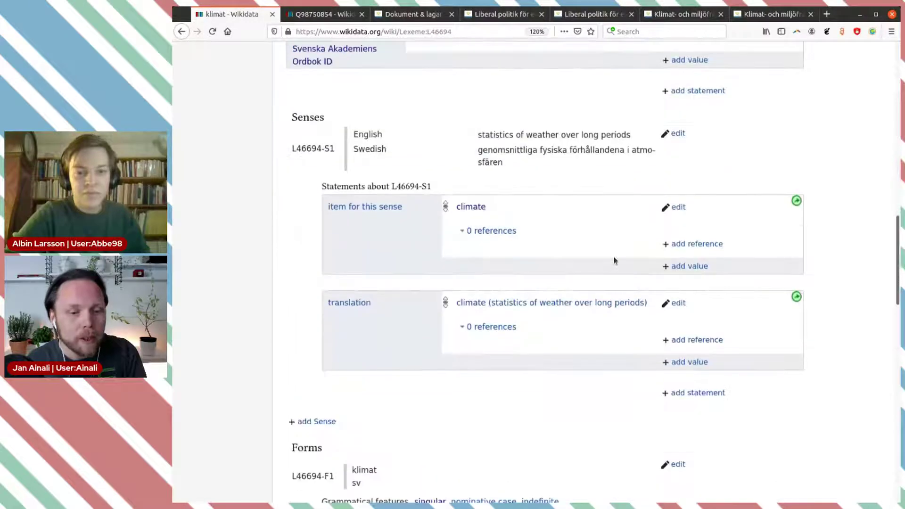
scroll(527, 260, "down", 3)
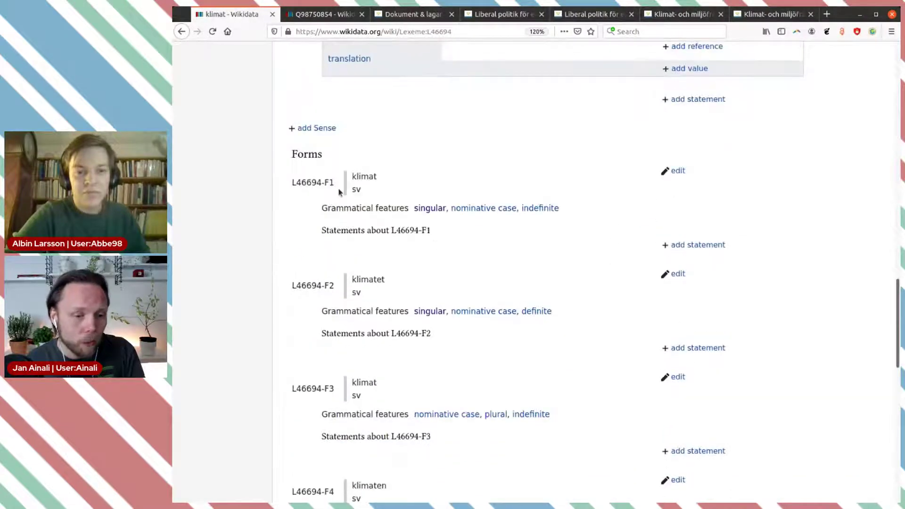
scroll(366, 213, "down", 2)
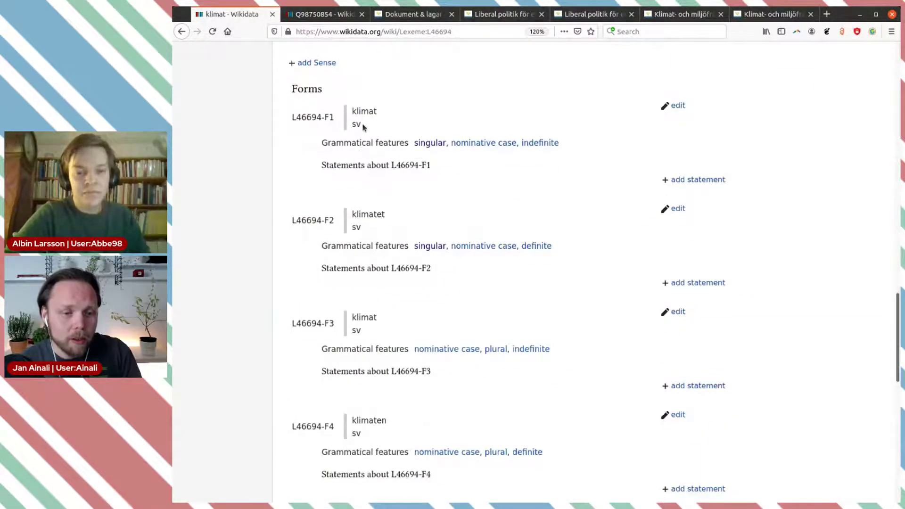
double_click(362, 115)
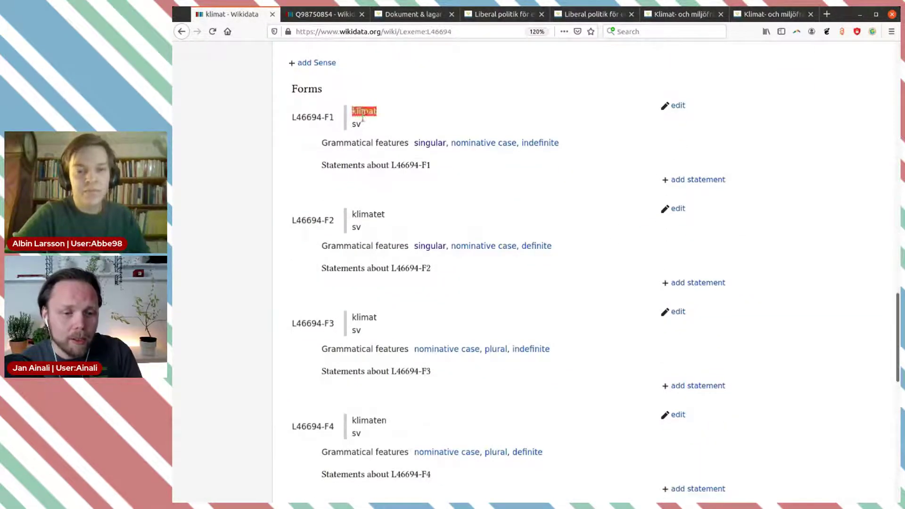
left_click(366, 213)
double_click(365, 214)
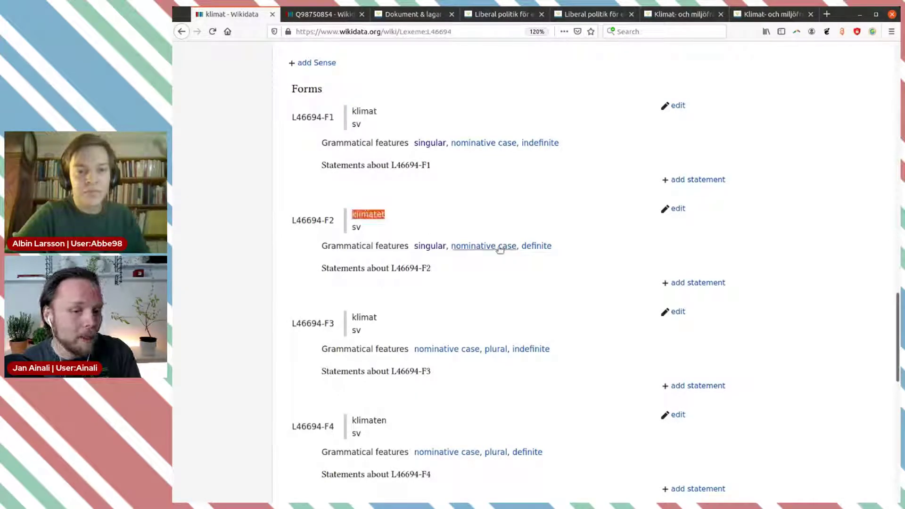
left_click(491, 221)
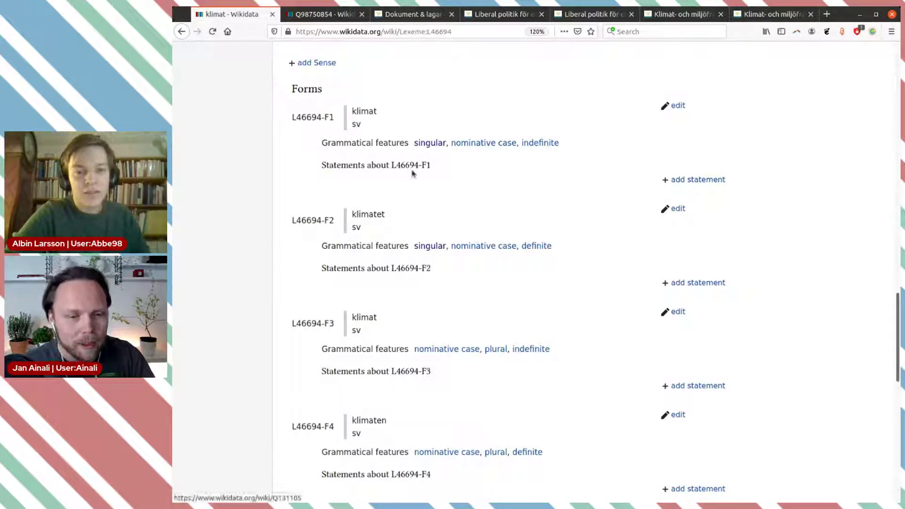
Search Wikidata for "Wikidata:Lex" in place of the motion item and open the Wikidata:Lexicographical data result.
scroll(365, 130, "up", 3)
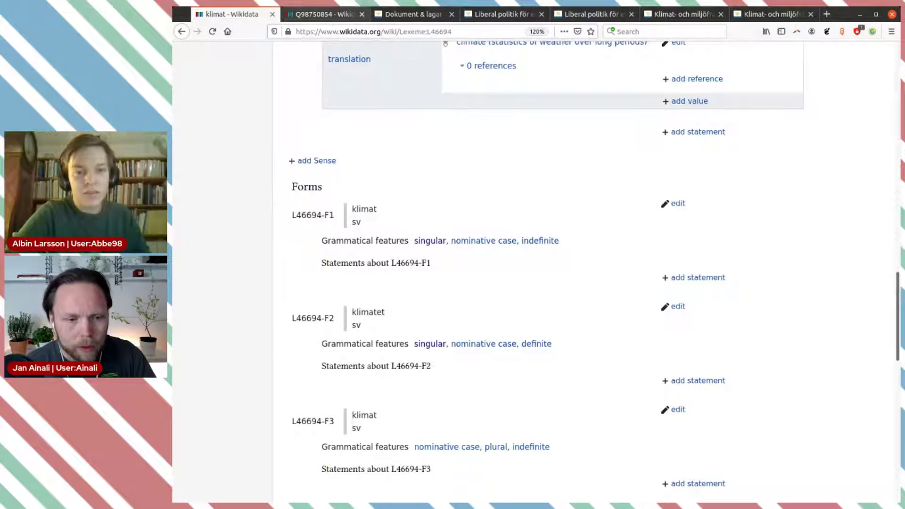
scroll(376, 86, "up", 3)
scroll(361, 73, "up", 8)
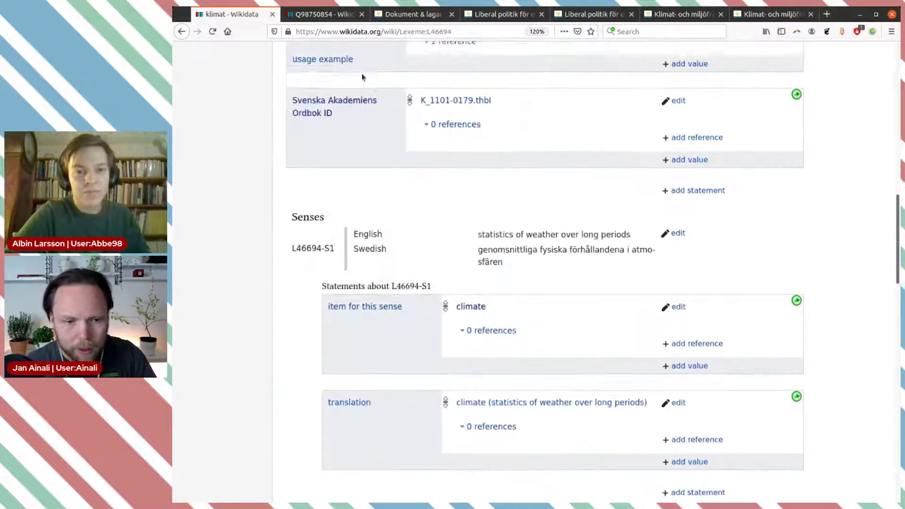
left_click(297, 18)
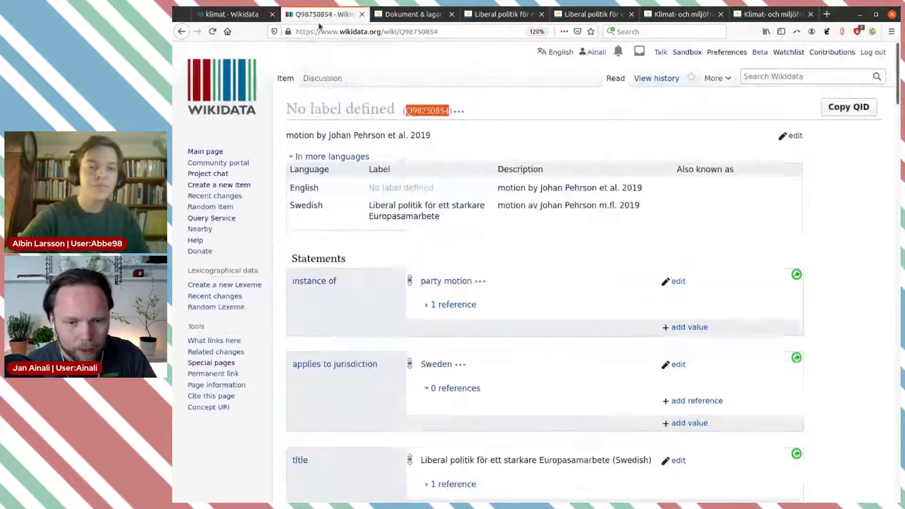
left_click(754, 77)
type("W")
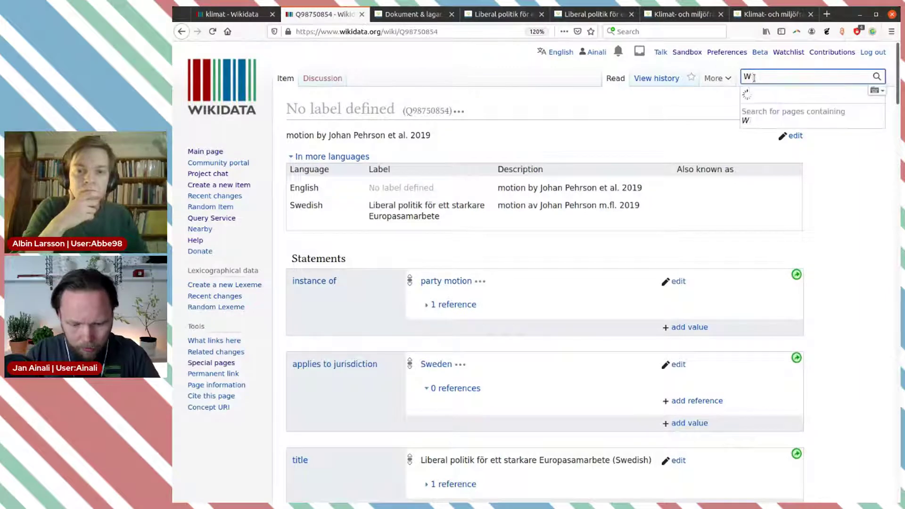
type("ikida")
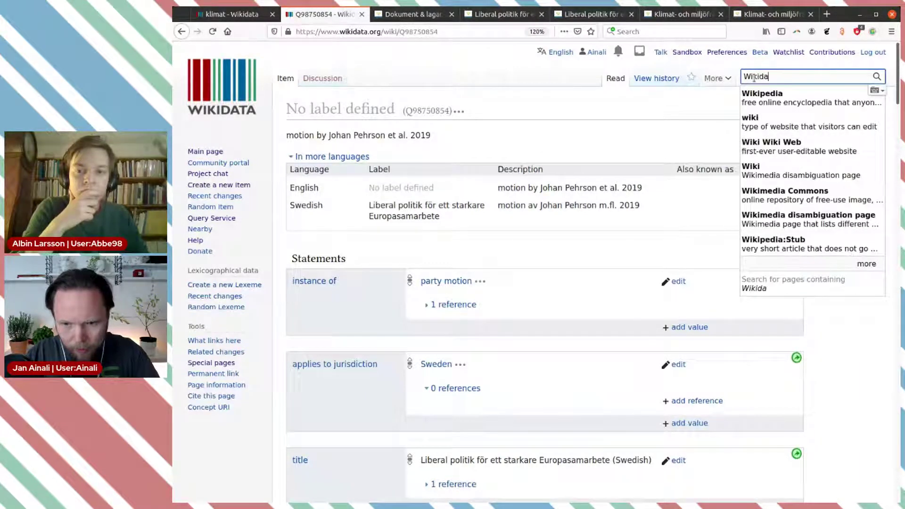
type("ta:Lex")
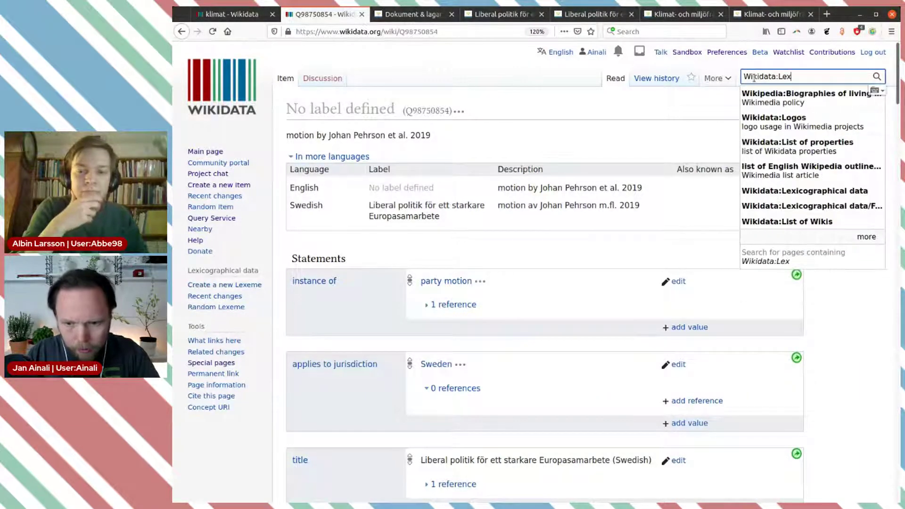
left_click(764, 95)
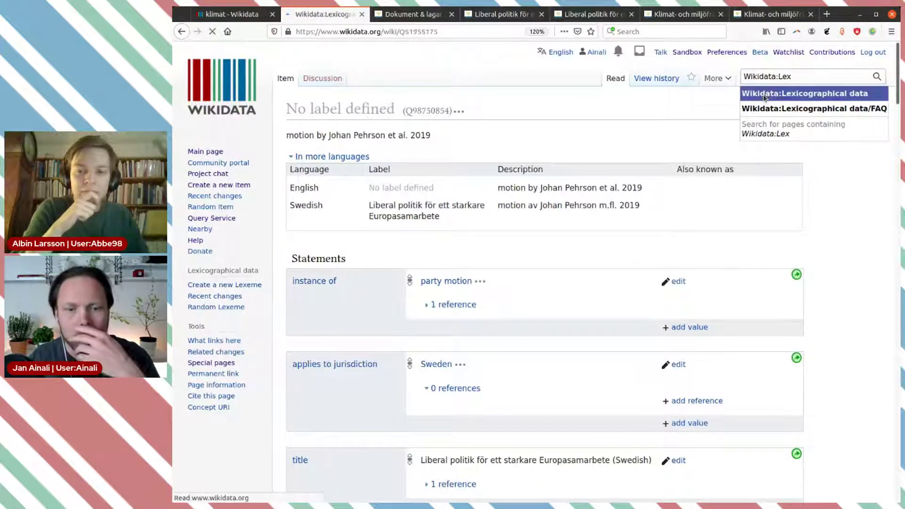
Follow the item's Wikidata sitelink to the Wikidata:Lexicographical data project page and skim its introduction and timeline.
scroll(650, 235, "down", 3)
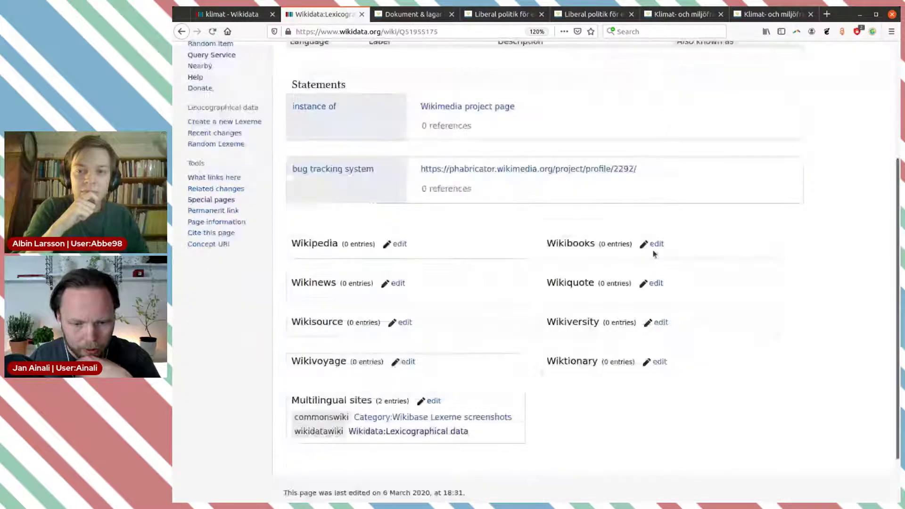
scroll(648, 243, "down", 1)
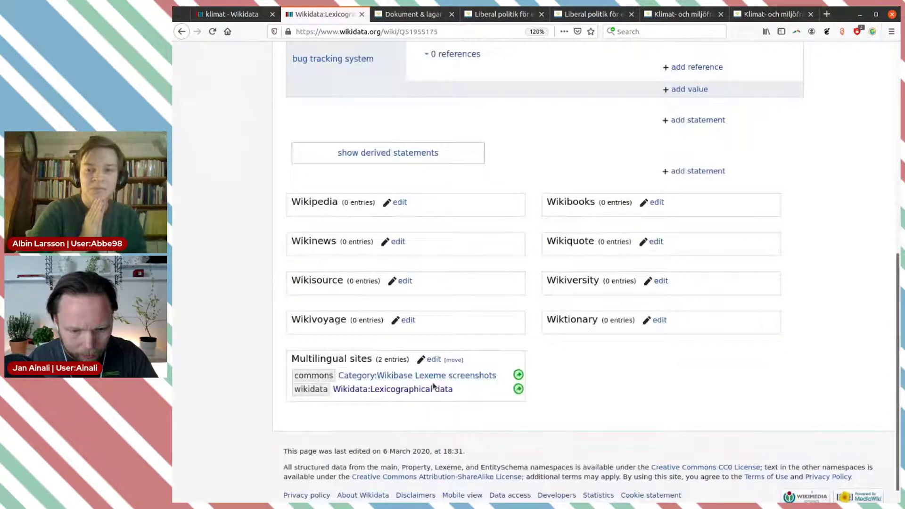
left_click(432, 389)
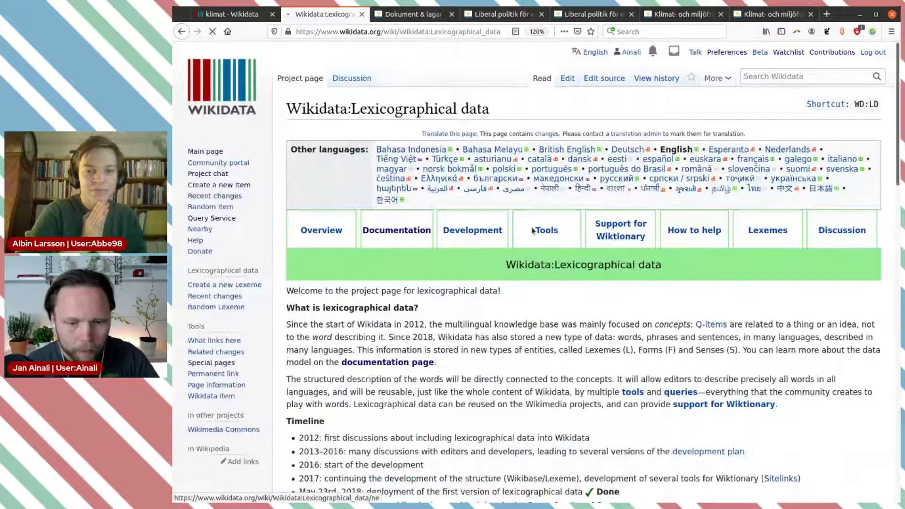
scroll(530, 232, "down", 1)
scroll(530, 232, "down", 1)
scroll(530, 232, "up", 3)
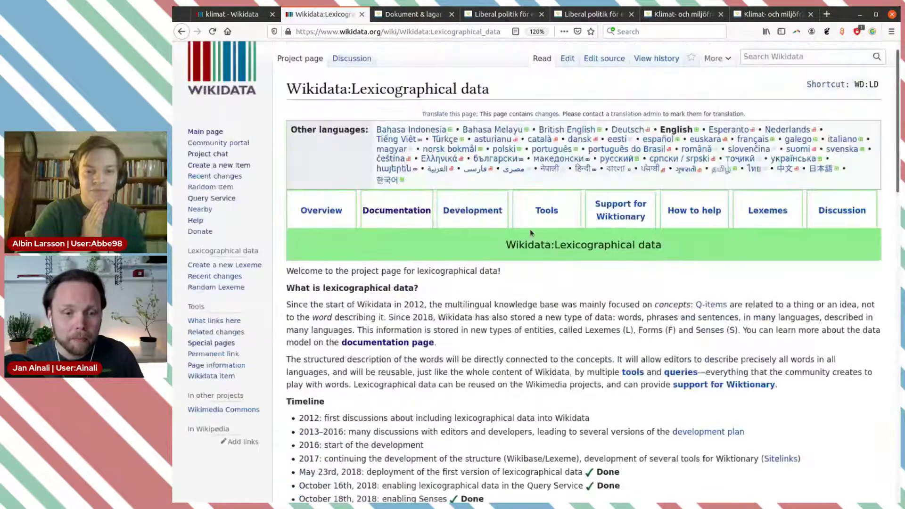
scroll(531, 232, "down", 1)
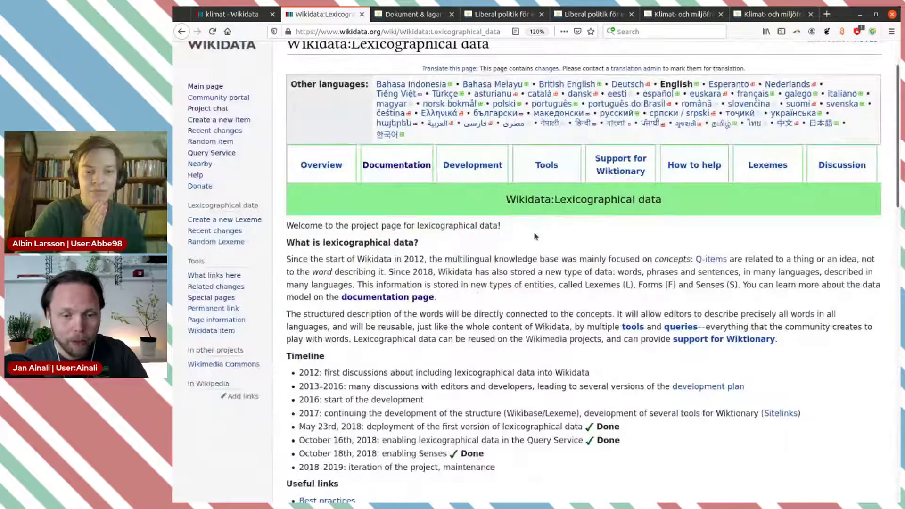
scroll(535, 237, "down", 1)
Open the lexicographical data Documentation page and examine the enlarged Lexeme data model diagram and the page's contents.
left_click(413, 149)
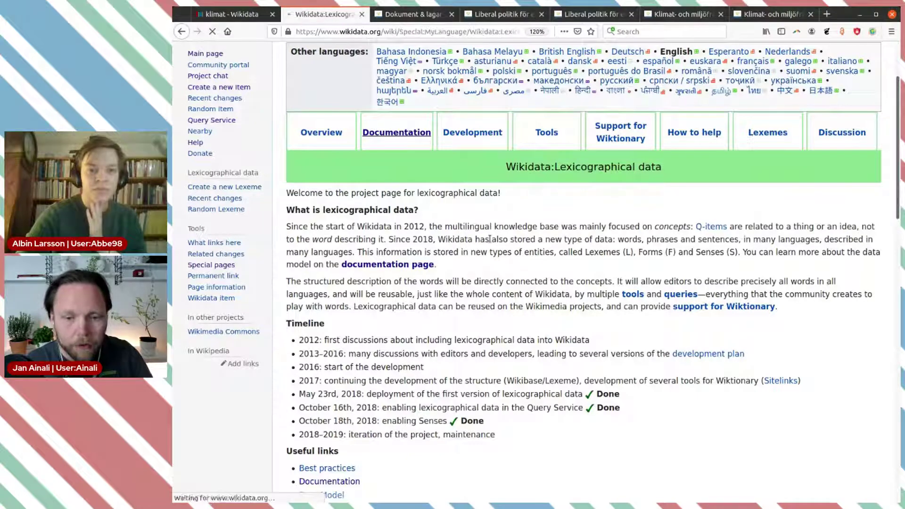
scroll(489, 243, "down", 10)
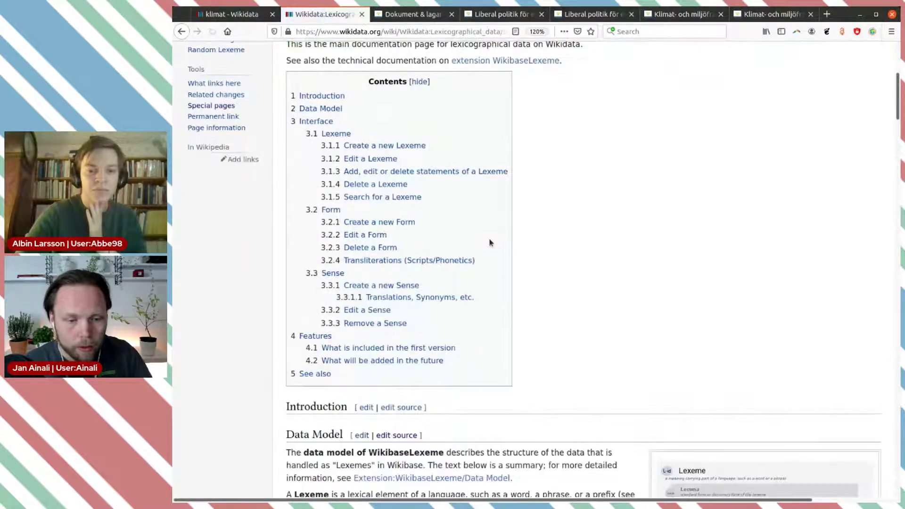
scroll(489, 243, "down", 9)
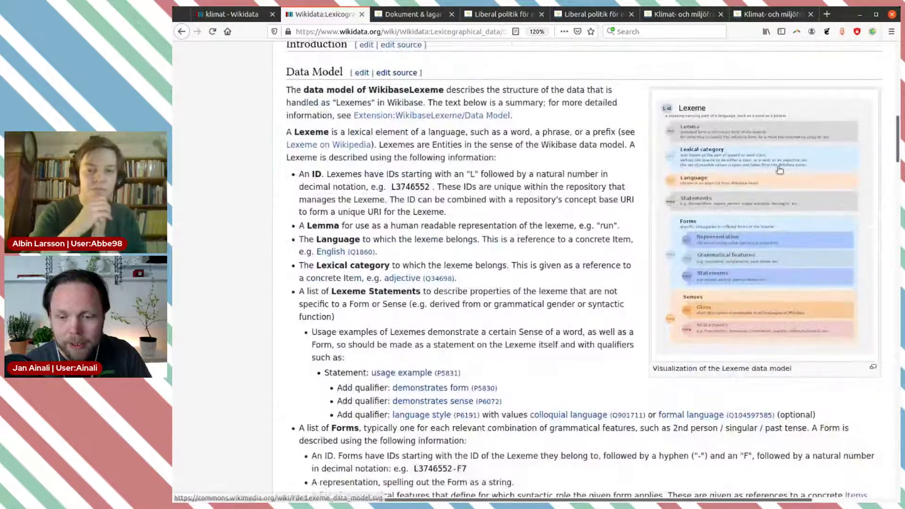
left_click(787, 209)
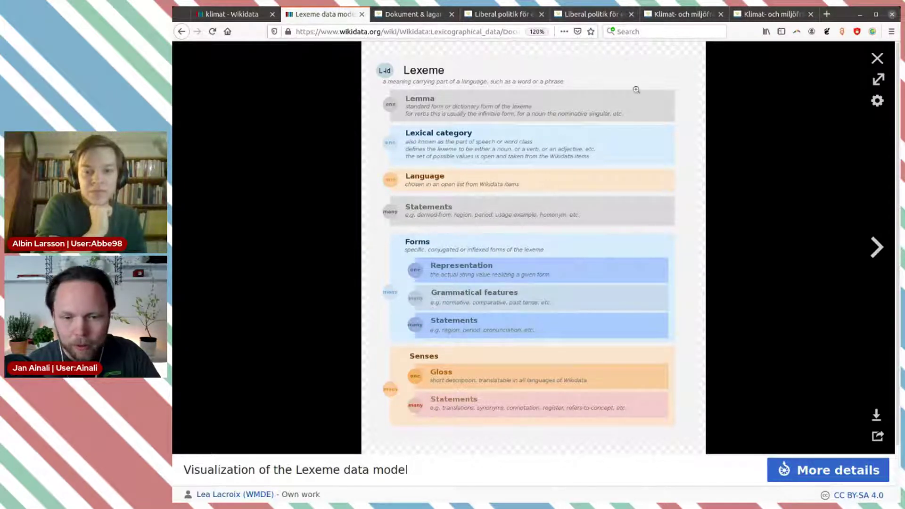
left_click(877, 60)
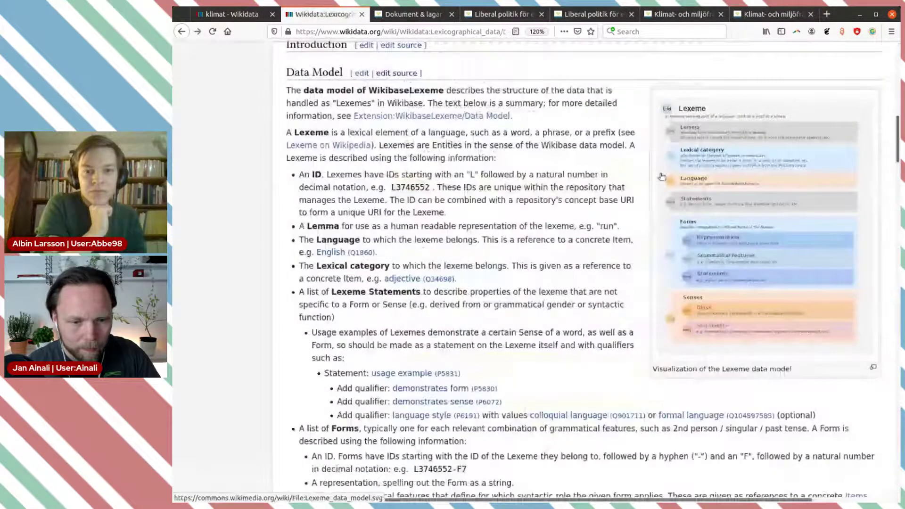
scroll(556, 200, "up", 5)
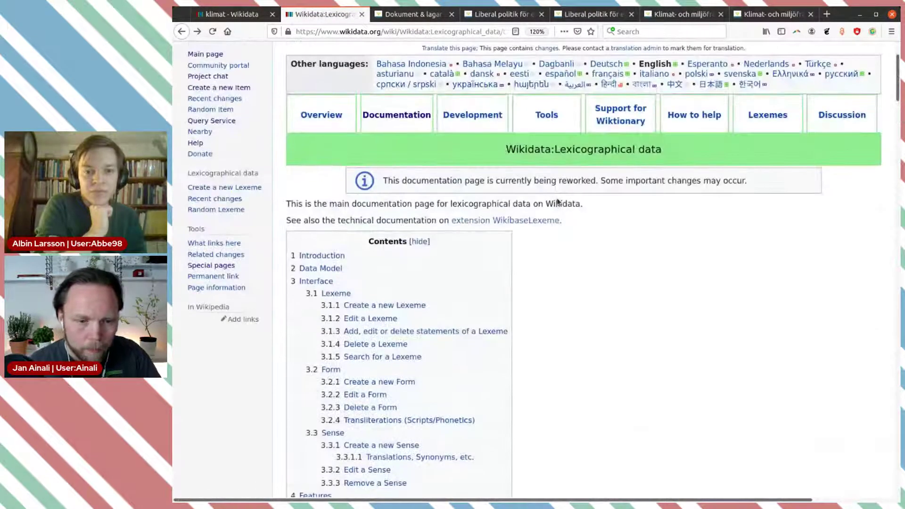
scroll(558, 201, "down", 2)
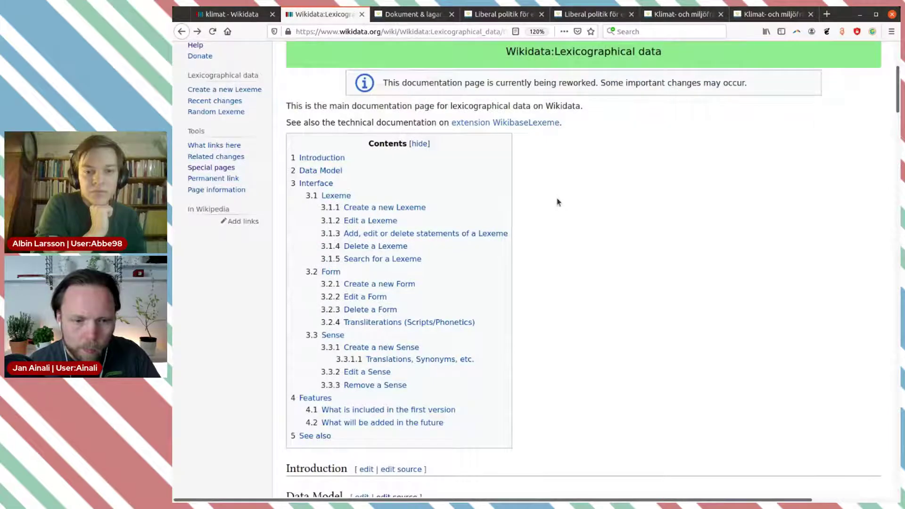
scroll(583, 216, "up", 1)
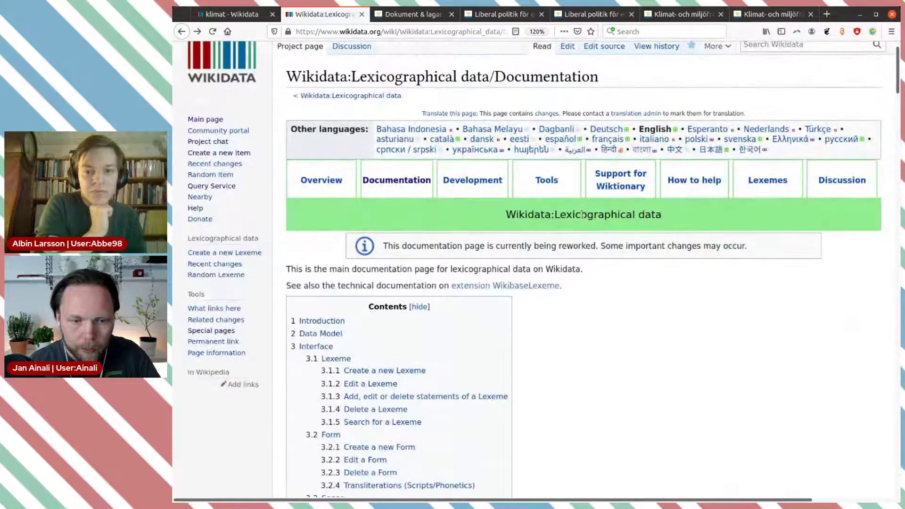
scroll(582, 214, "up", 1)
Return to the klimat lexeme page and look over its header, statements and usage examples.
left_click(243, 15)
scroll(539, 162, "up", 3)
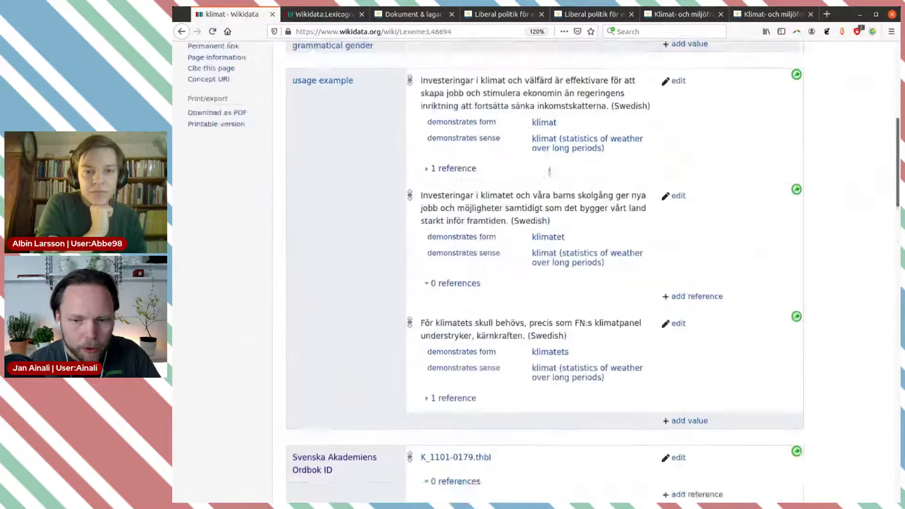
scroll(549, 171, "up", 5)
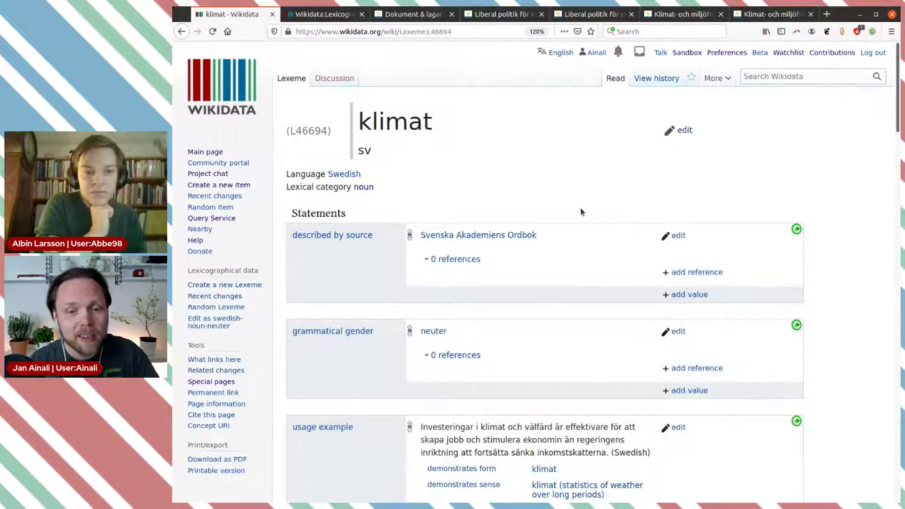
scroll(267, 206, "down", 1)
scroll(266, 206, "down", 1)
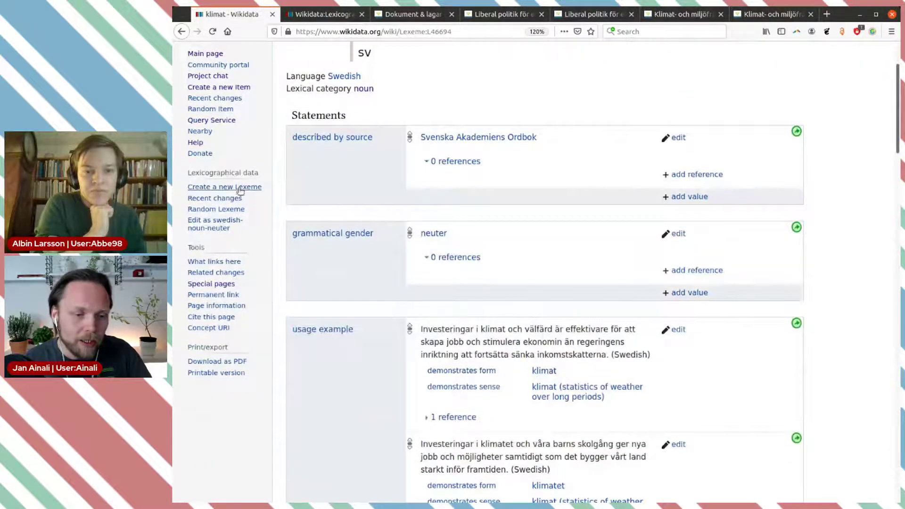
Examine the lemma, language and lexical category fields of the Create a new Lexeme form in a separate tab, and close it.
middle_click(240, 188)
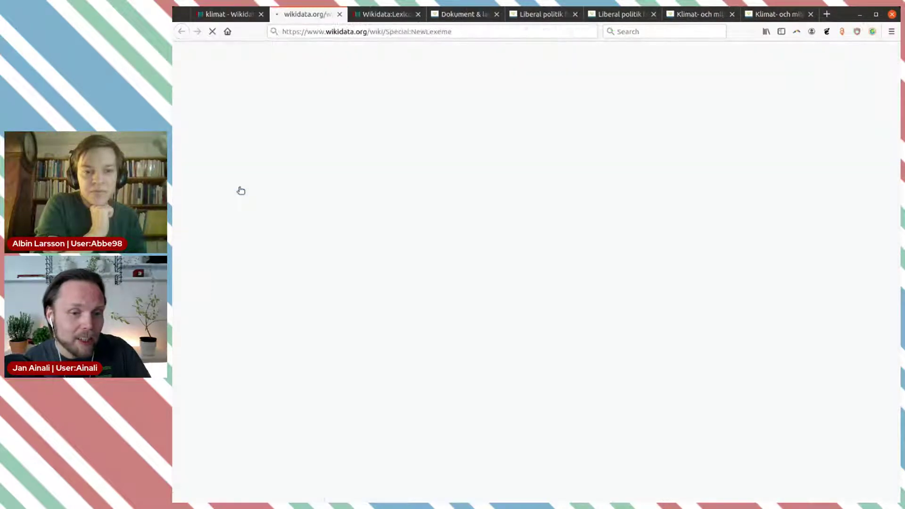
left_click(229, 22)
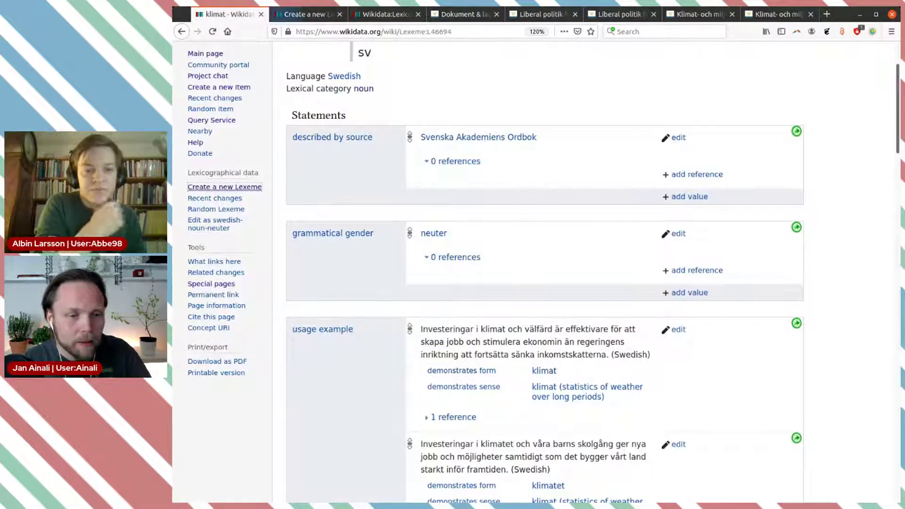
left_click(306, 14)
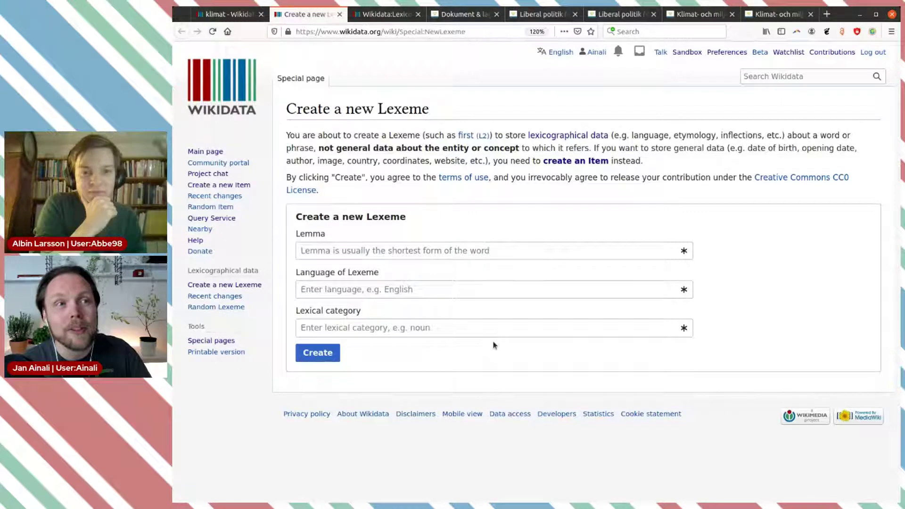
left_click(340, 14)
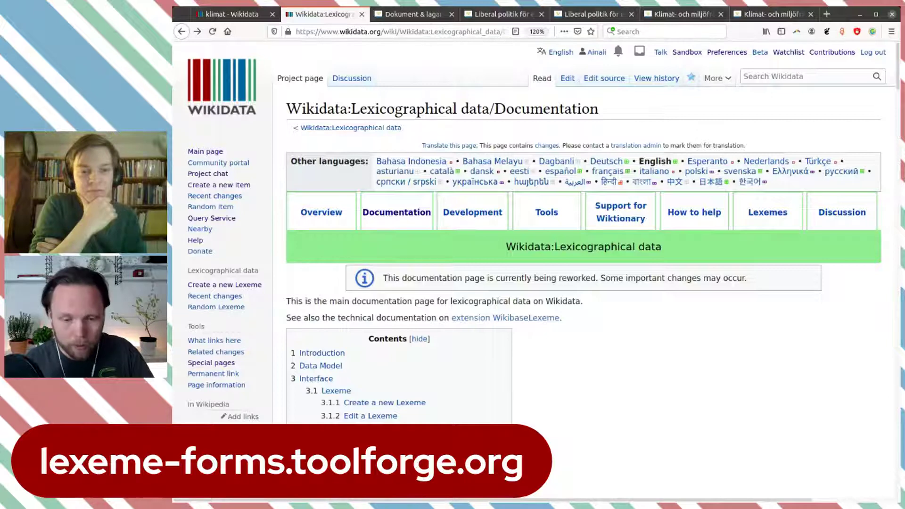
Load the Wikidata Lexeme Forms tool at lexeme-forms.toolforge.org in place of the documentation page.
left_click(415, 12)
left_click(325, 14)
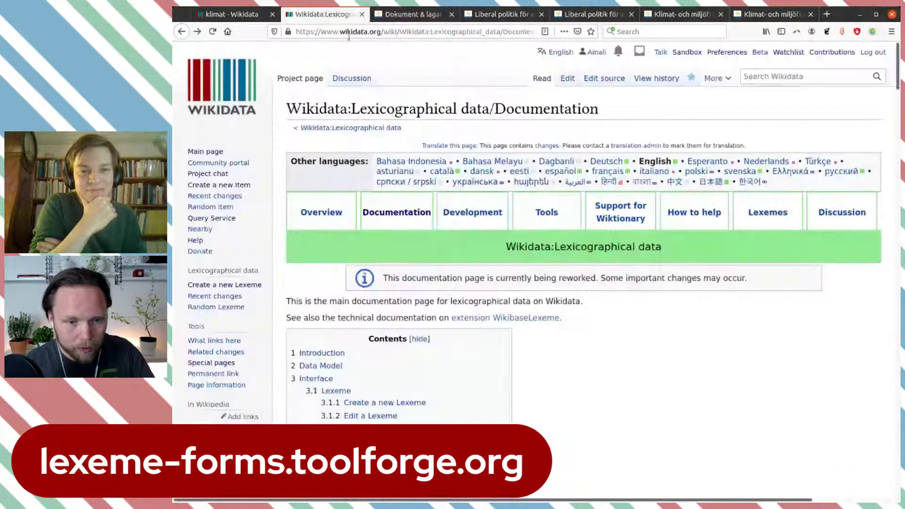
left_click(349, 33)
type("lex")
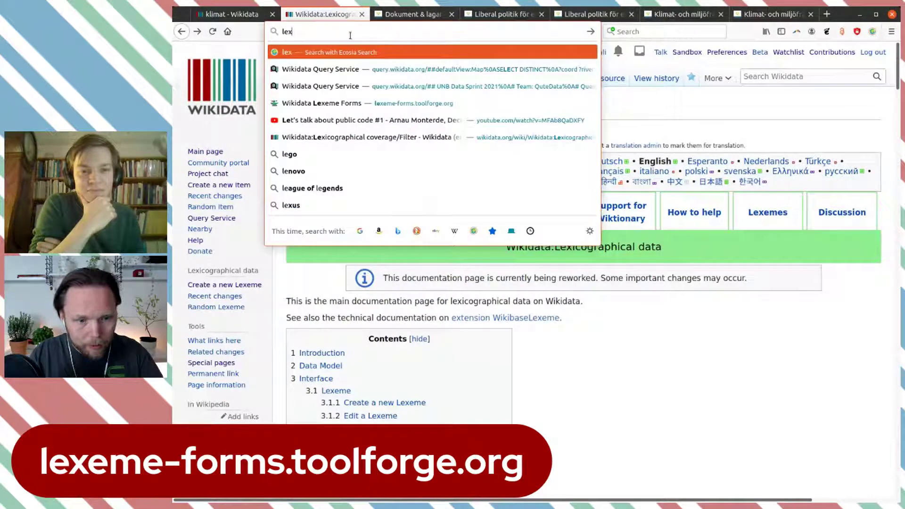
key("Down")
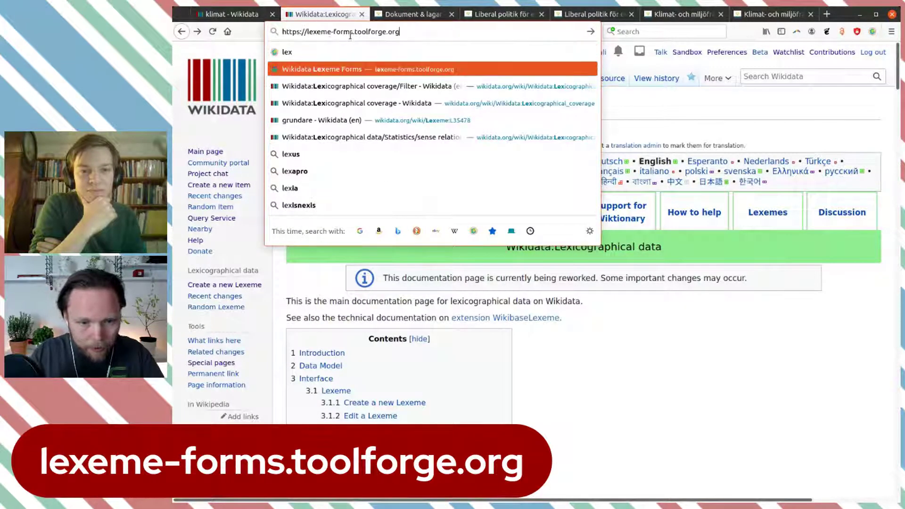
key("Return")
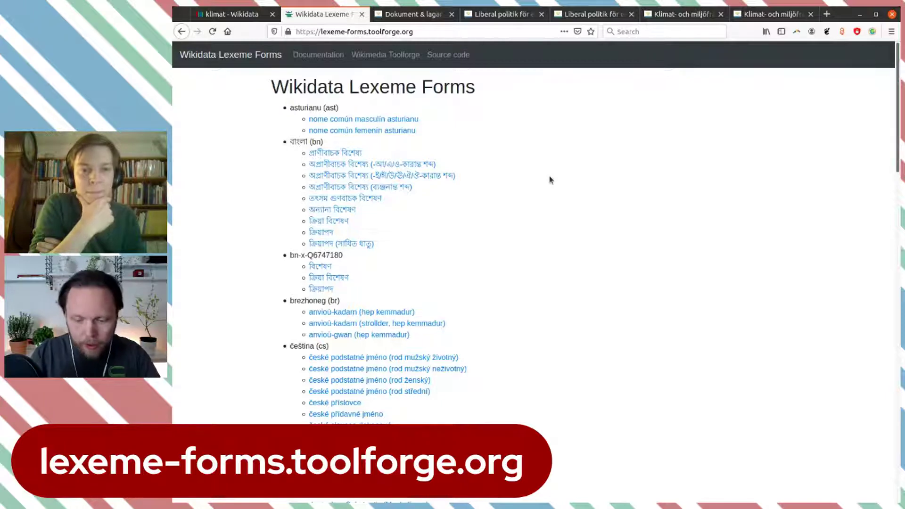
Enlarge the Wikidata Lexeme Forms page and look through its per-language template list down to the Swedish (svenska) templates.
key("ctrl+plus")
key("ctrl+plus")
key("ctrl+plus")
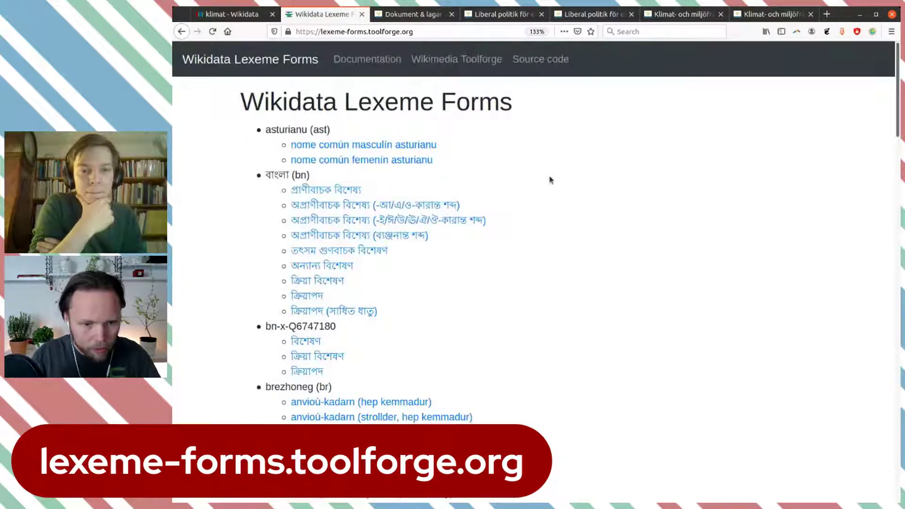
scroll(550, 186, "down", 2)
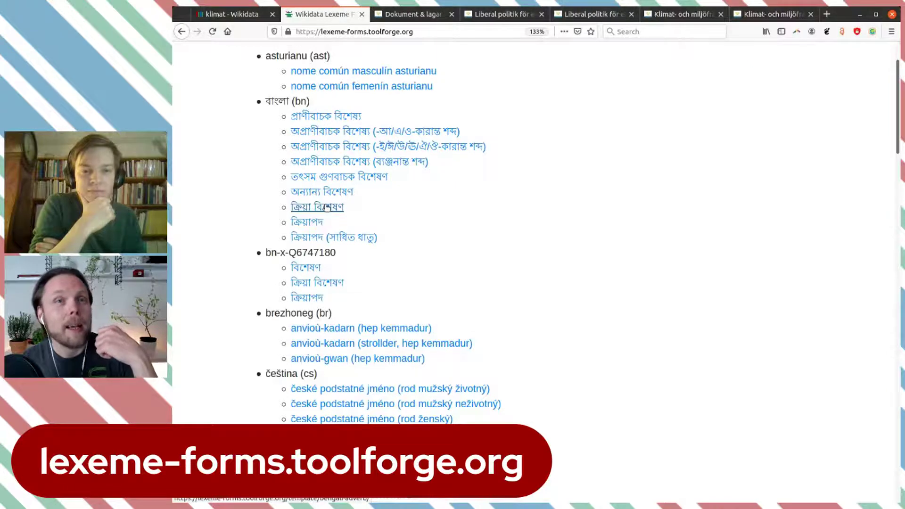
scroll(326, 207, "down", 2)
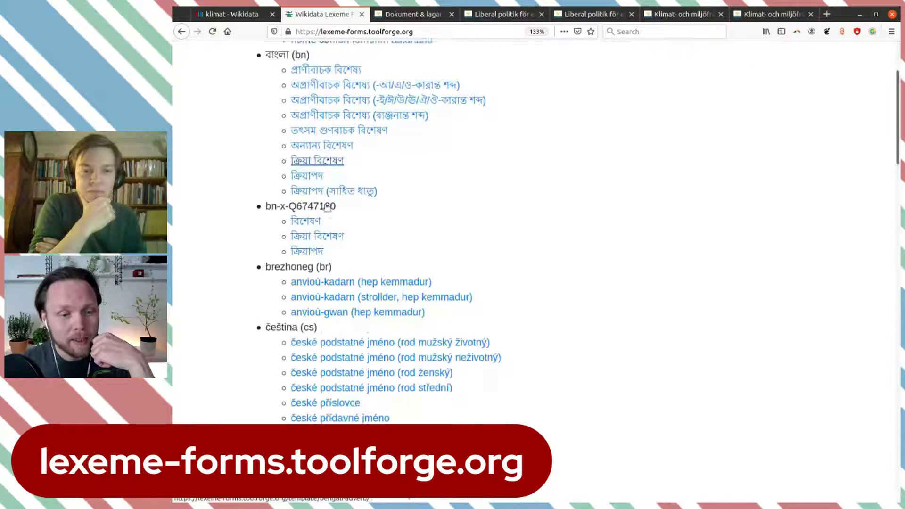
scroll(410, 237, "down", 2)
scroll(410, 238, "down", 10)
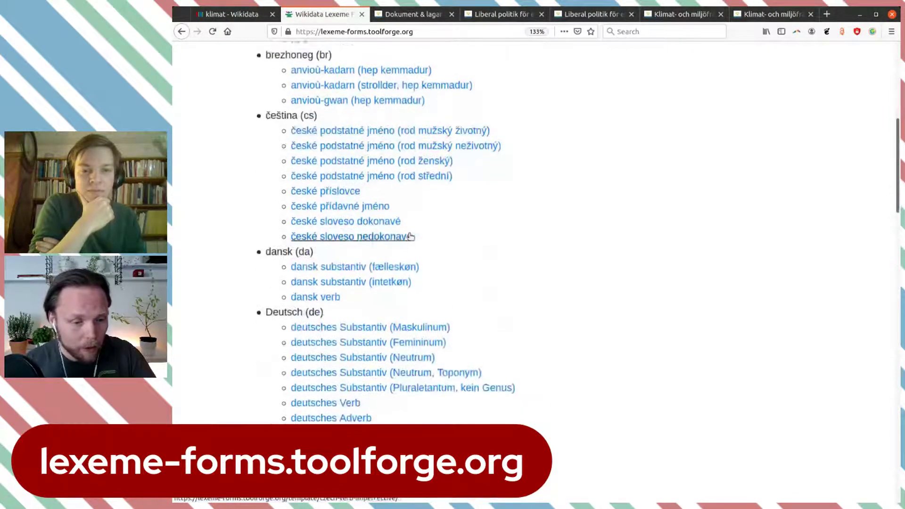
scroll(409, 236, "down", 10)
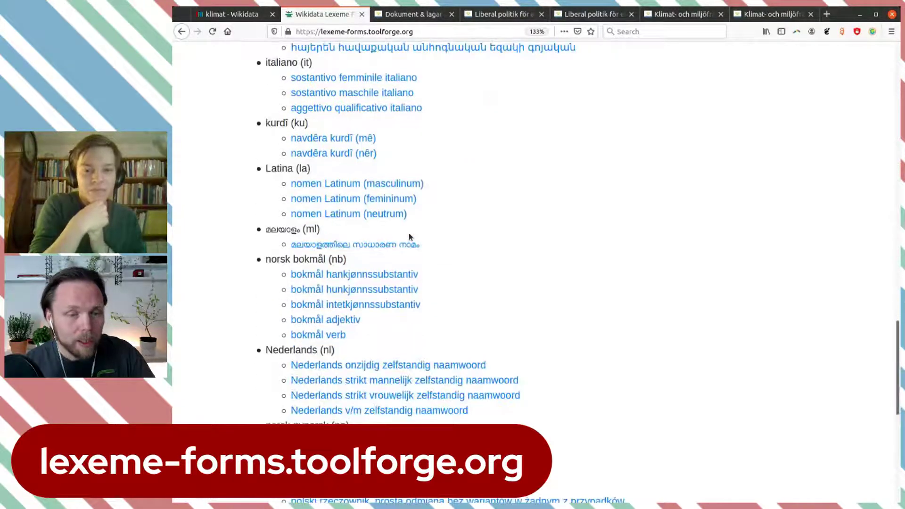
scroll(417, 238, "down", 4)
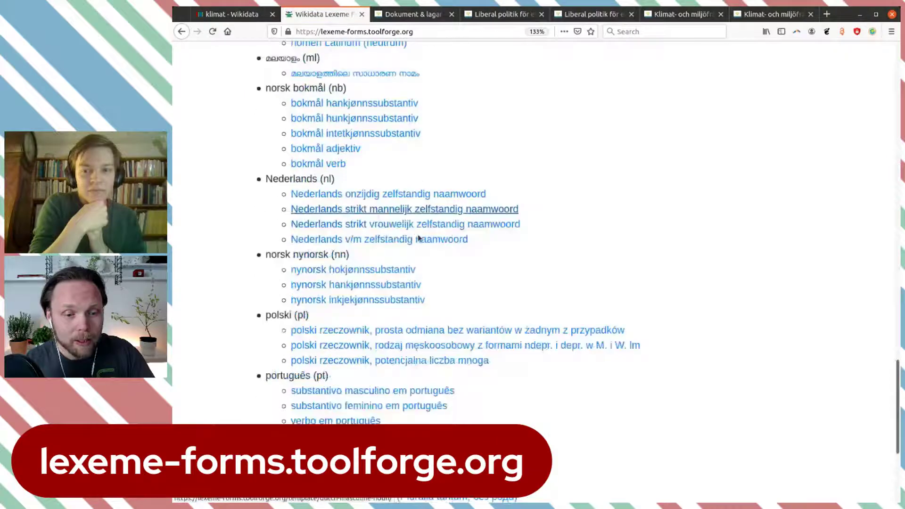
scroll(417, 238, "down", 3)
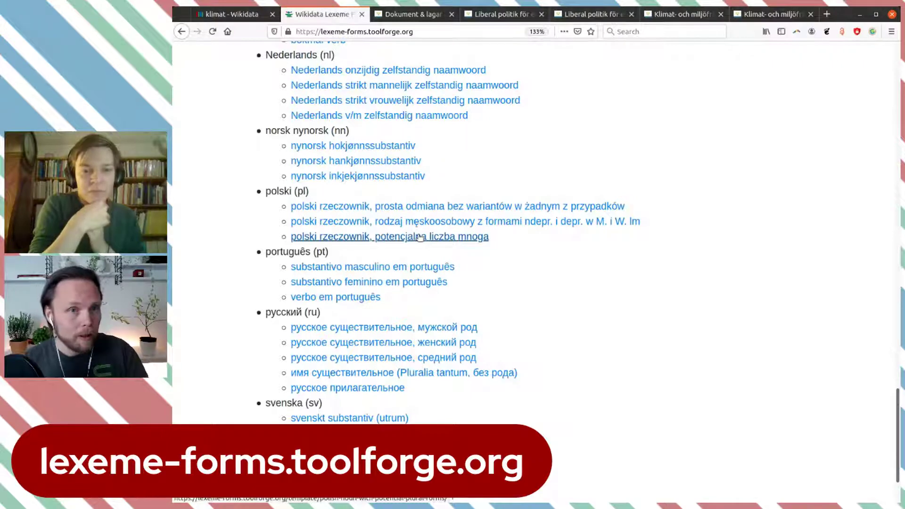
scroll(389, 236, "down", 2)
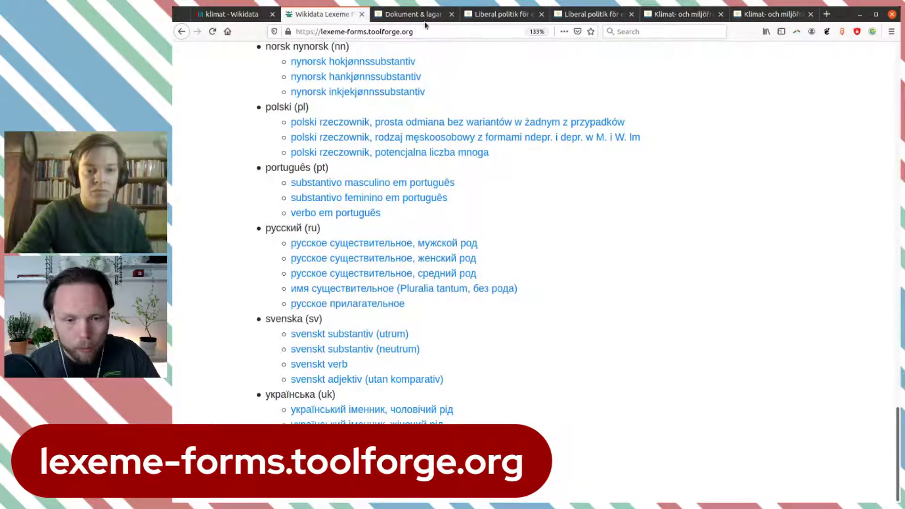
Switch to the Riksdag motion Klimat- och miljöfrågans påverkan på utrikespolitiken and select the word klimatvänliga in contents entry 4.3.
left_click(766, 15)
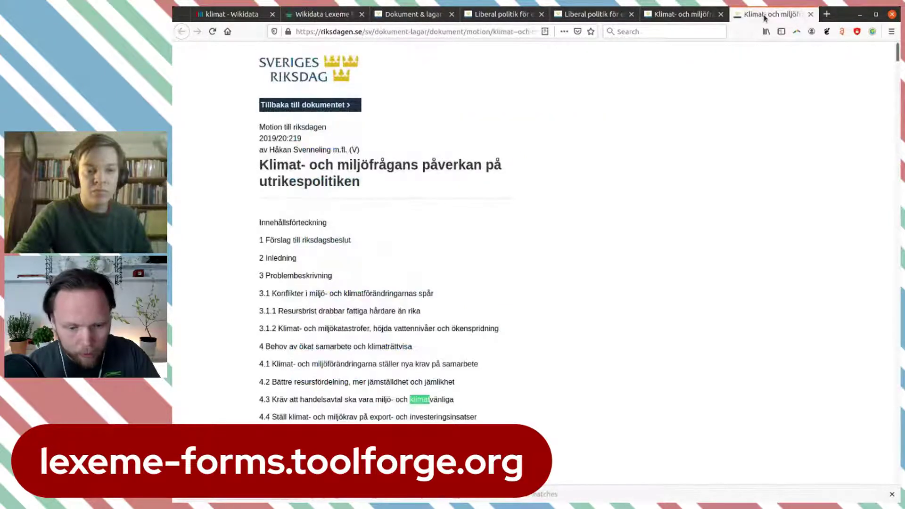
scroll(606, 228, "down", 3)
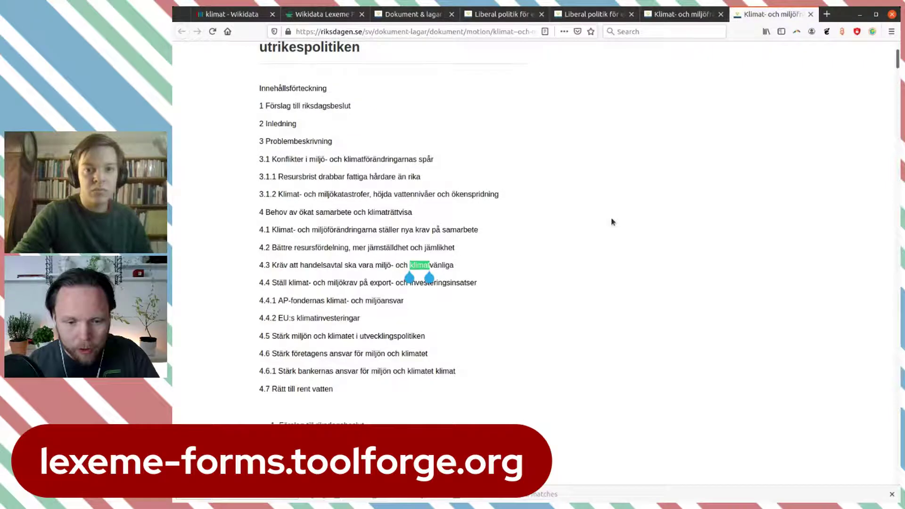
scroll(611, 220, "up", 2)
scroll(608, 238, "down", 3)
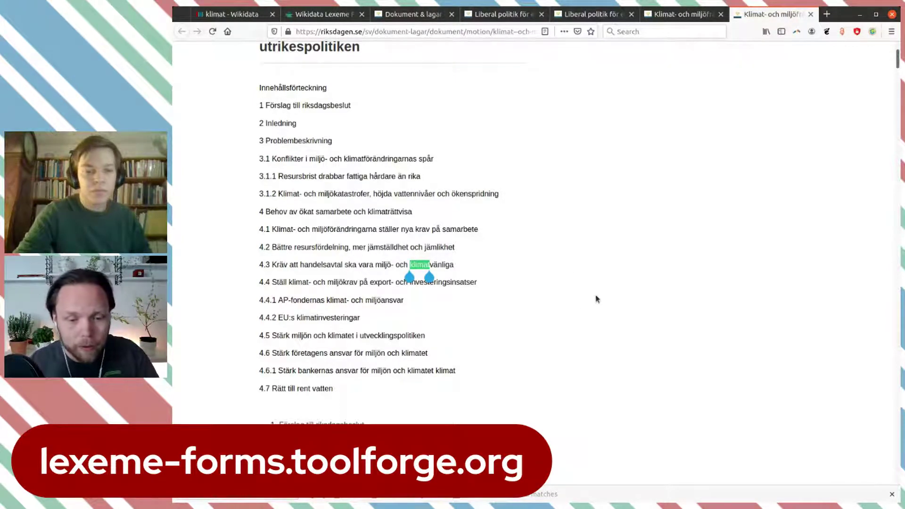
double_click(424, 265)
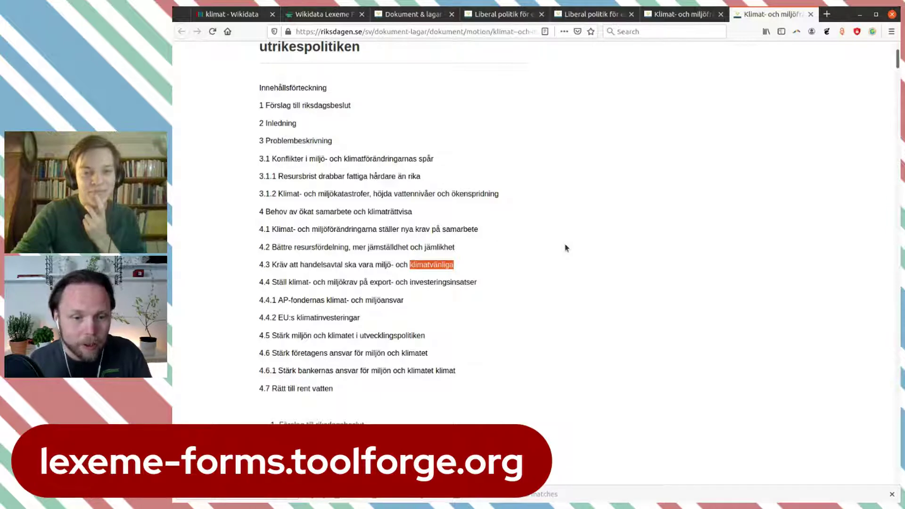
scroll(565, 248, "up", 3)
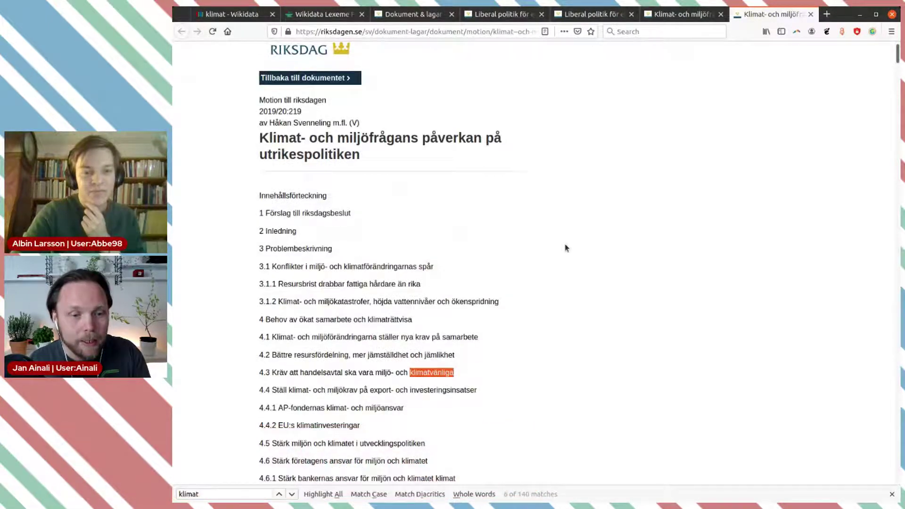
scroll(565, 249, "down", 2)
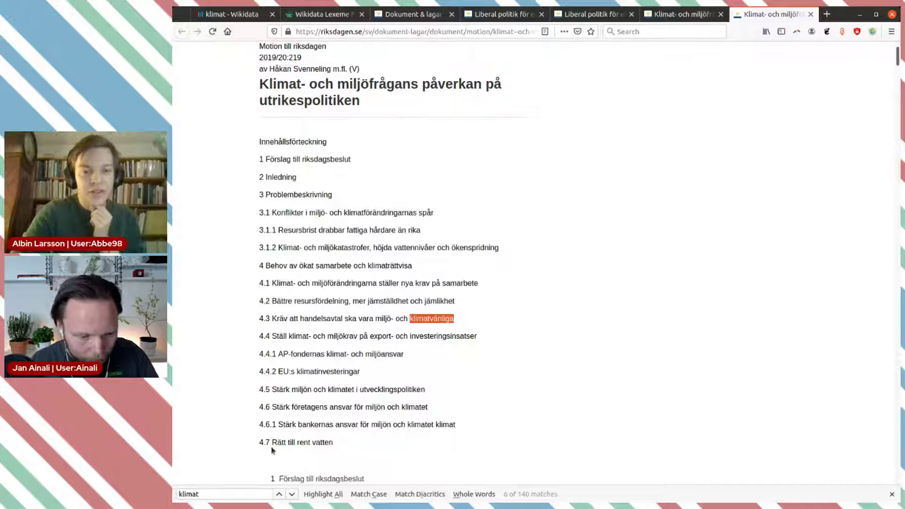
Find klimatvänliga within the motion, review each occurrence, and select the word in the section 4.3 heading.
key("ctrl+c")
key("ctrl+f")
key("ctrl+v")
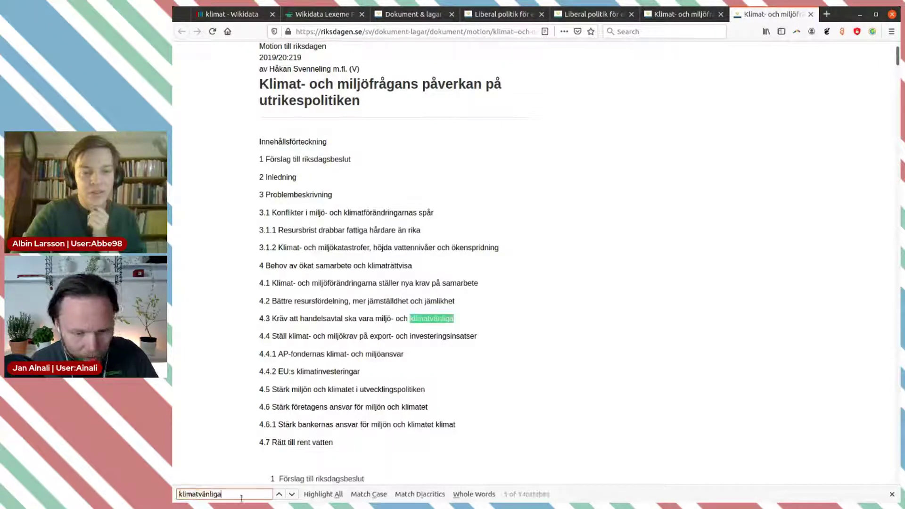
left_click(291, 495)
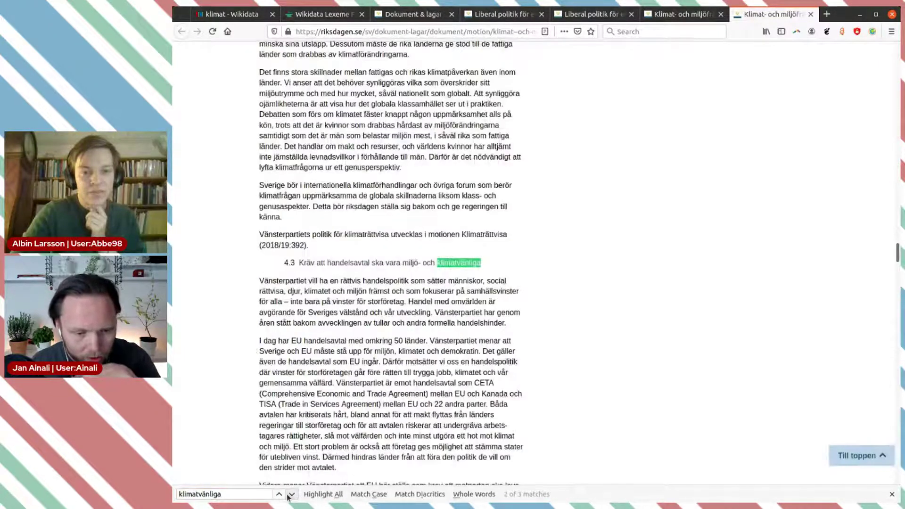
left_click(291, 495)
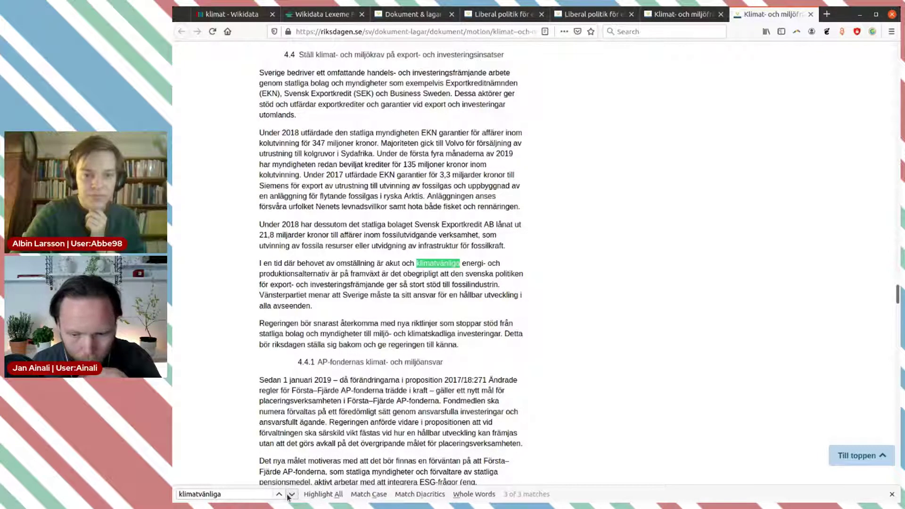
left_click(288, 496)
left_click(289, 496)
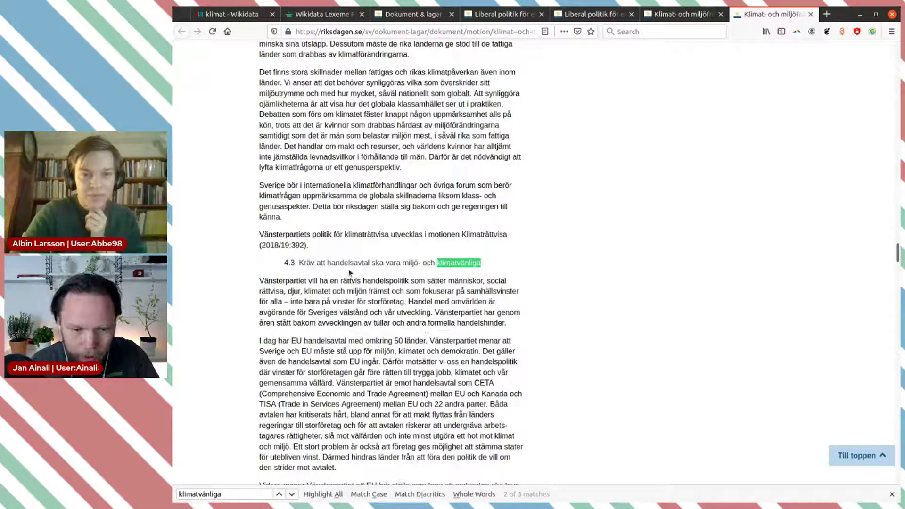
scroll(377, 349, "up", 5)
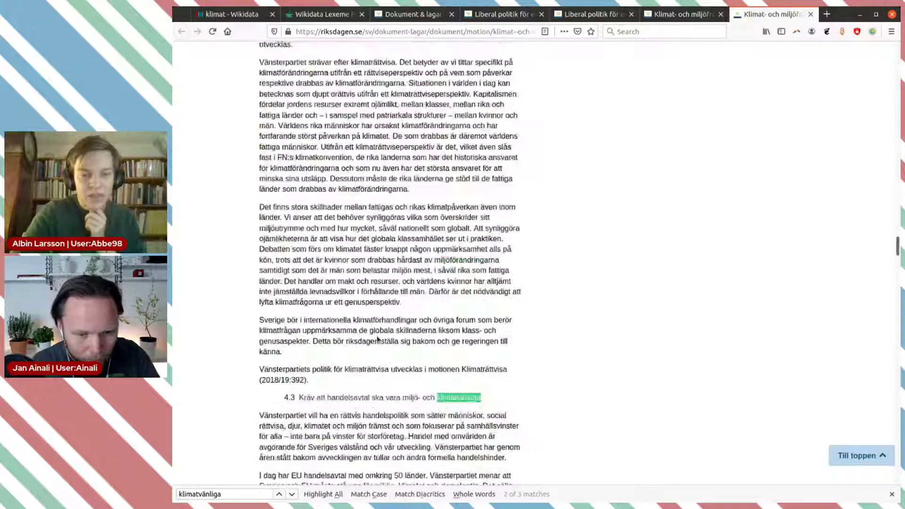
double_click(447, 398)
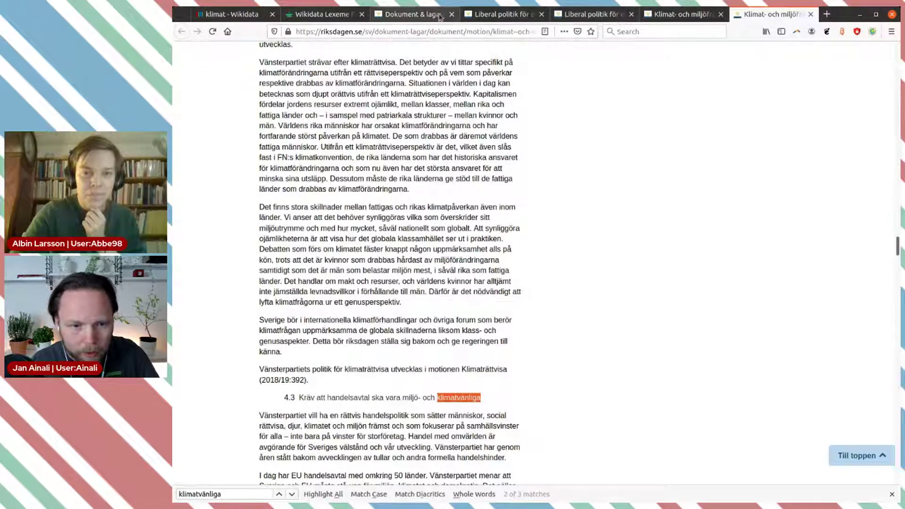
Search the Riksdag's Dokument & lagar for klimatvänliga and look over the resulting motions.
left_click(439, 17)
scroll(376, 174, "up", 6)
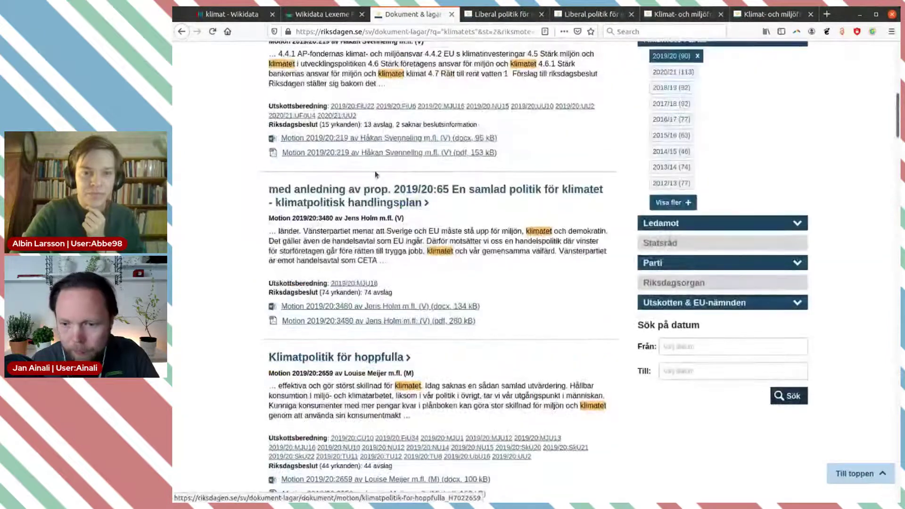
scroll(375, 175, "up", 10)
left_click(348, 188)
key("ctrl+a")
type("klimatvänliga")
left_click(517, 189)
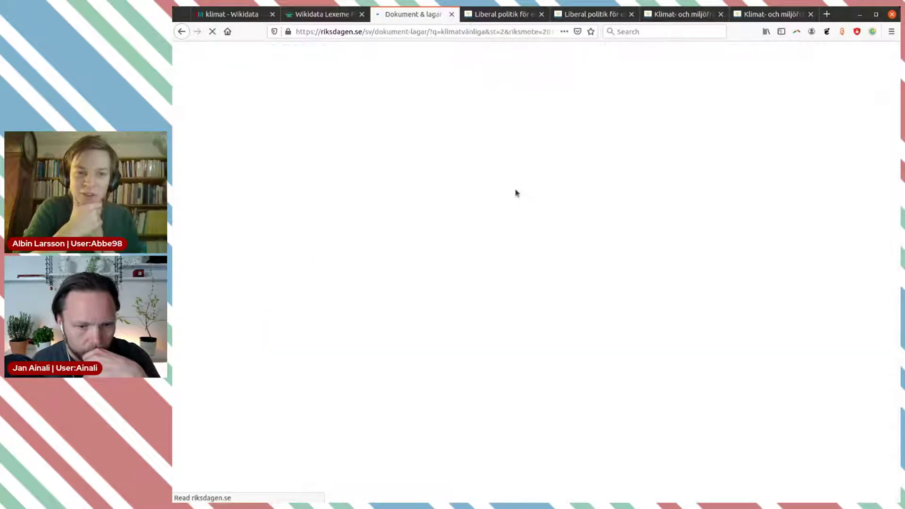
scroll(530, 214, "down", 2)
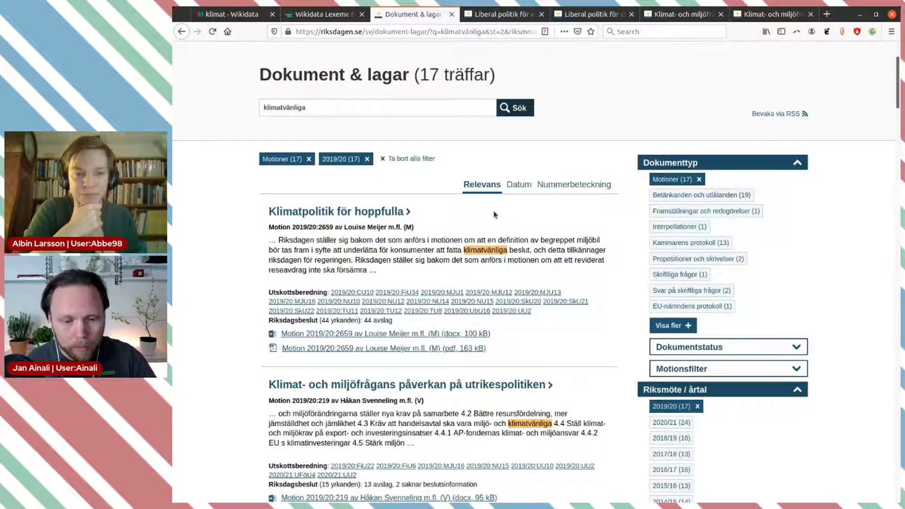
Clear the document search term and copy the word miljöbil from the Klimatpolitik för hoppfulla result excerpt.
left_click(388, 108)
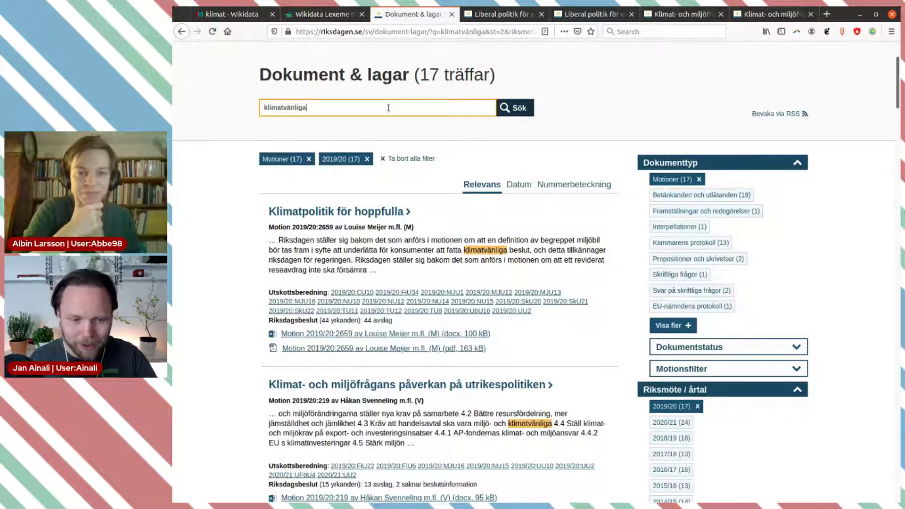
key("BackSpace")
key("BackSpace")
key("BackSpace")
key("BackSpace")
key("BackSpace")
key("BackSpace")
key("BackSpace")
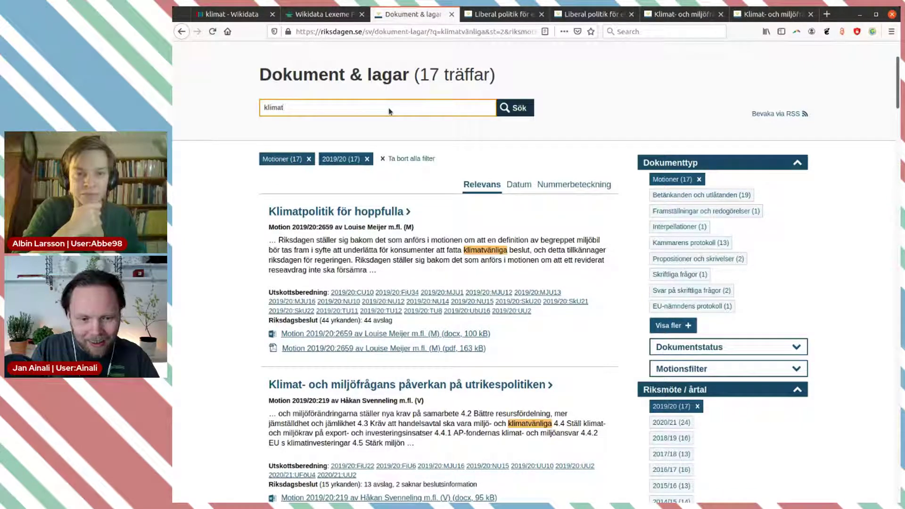
key("BackSpace")
key("BackSpace")
key("BackSpace")
key("BackSpace")
key("BackSpace")
key("BackSpace")
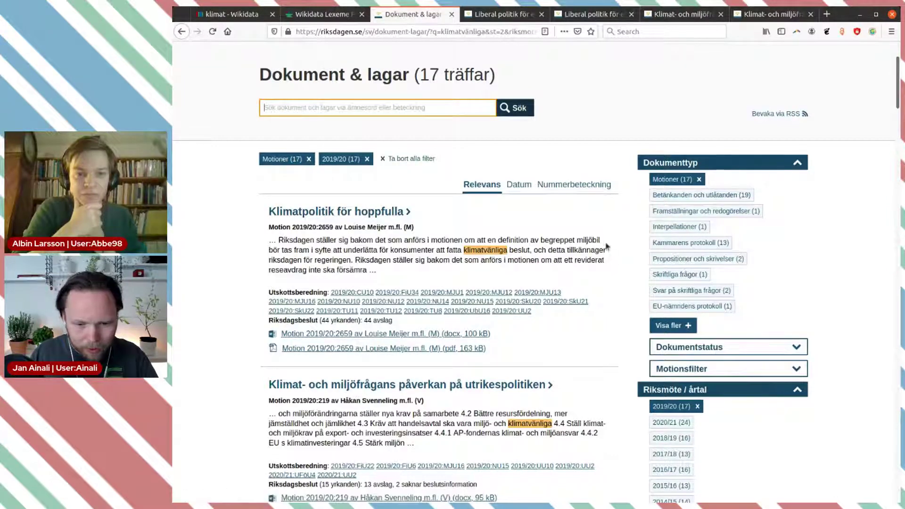
double_click(589, 242)
key("ctrl+c")
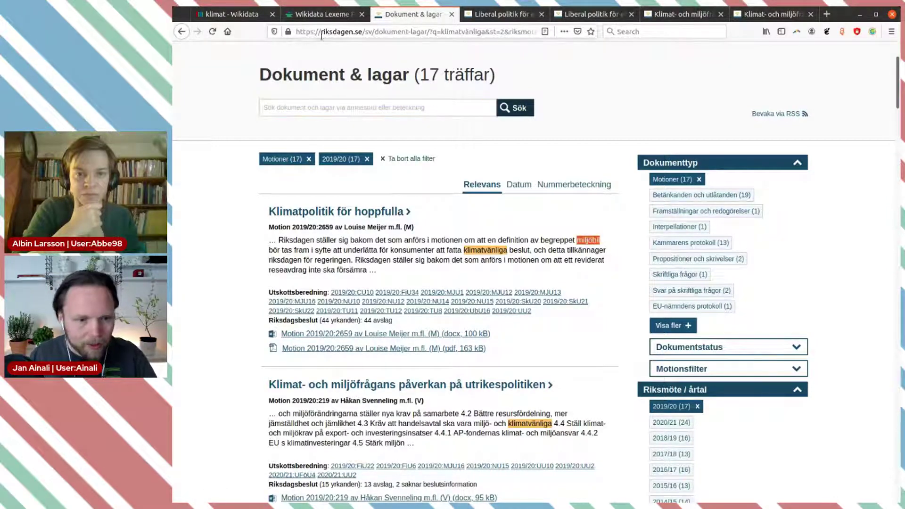
Search Wikidata for the lexeme miljöbil using the query L:miljöbil.
left_click(245, 16)
left_click(780, 76)
type("L:")
key("ctrl+v")
key("Return")
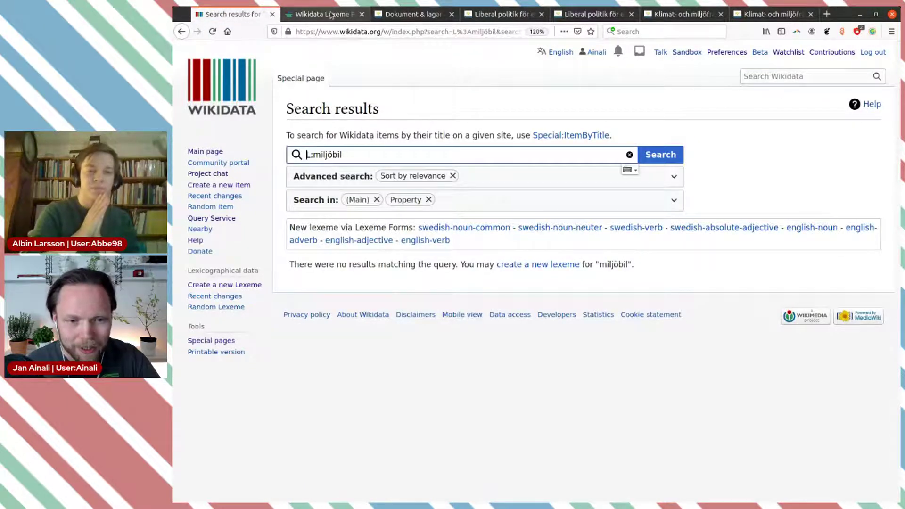
Open the motion Klimatpolitik för hoppfulla from the Riksdag results and display its full text on a separate page.
left_click(408, 19)
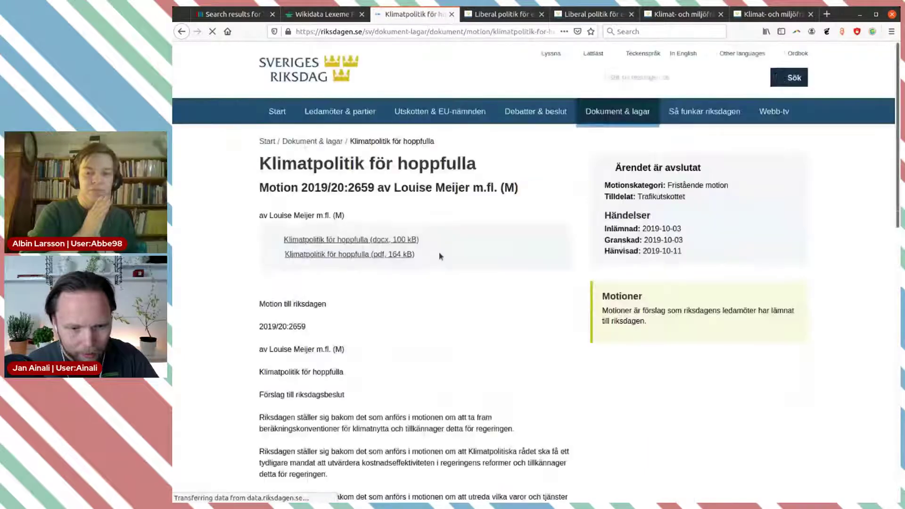
scroll(411, 246, "down", 5)
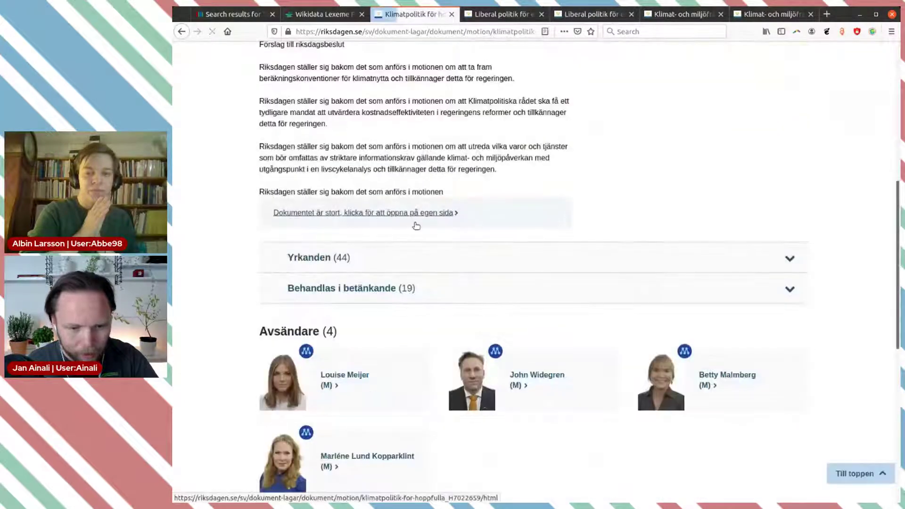
left_click(417, 224)
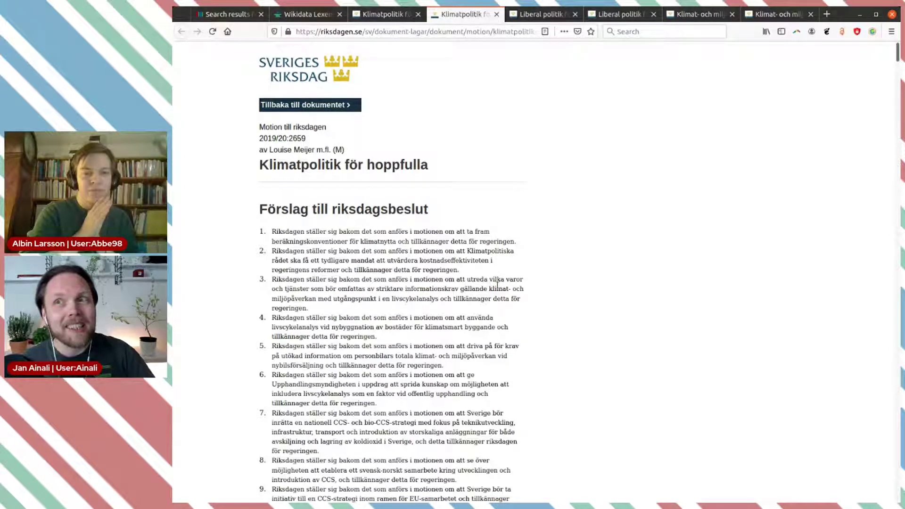
key("alt+Tab")
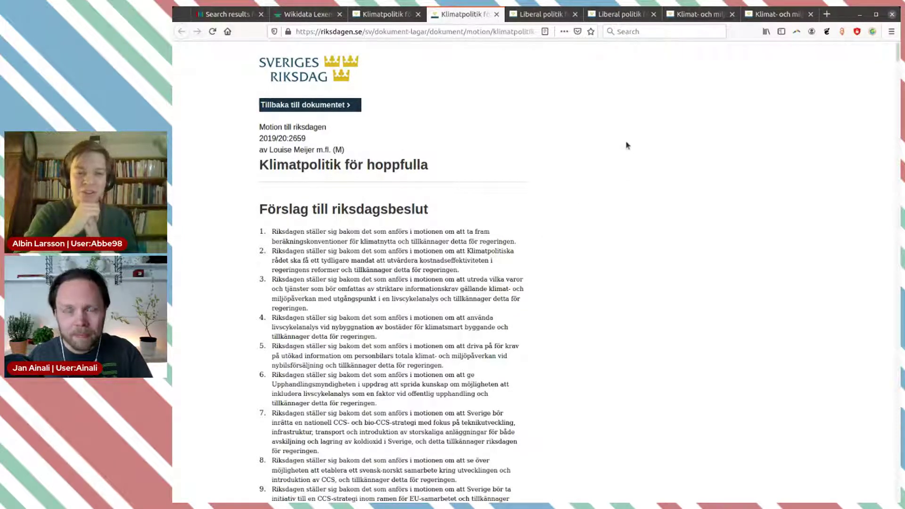
left_click(599, 308)
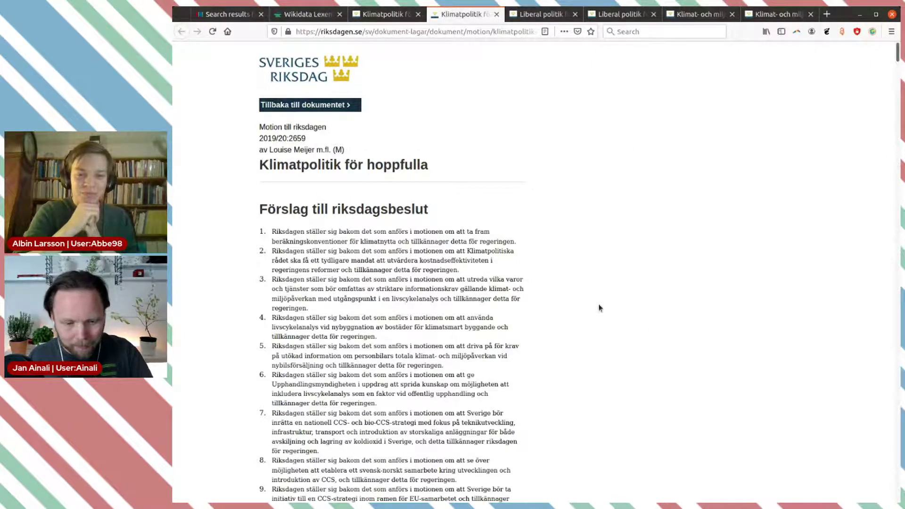
Find miljöbil in the full motion text and go to its second occurrence.
key("ctrl+f")
key("ctrl+v")
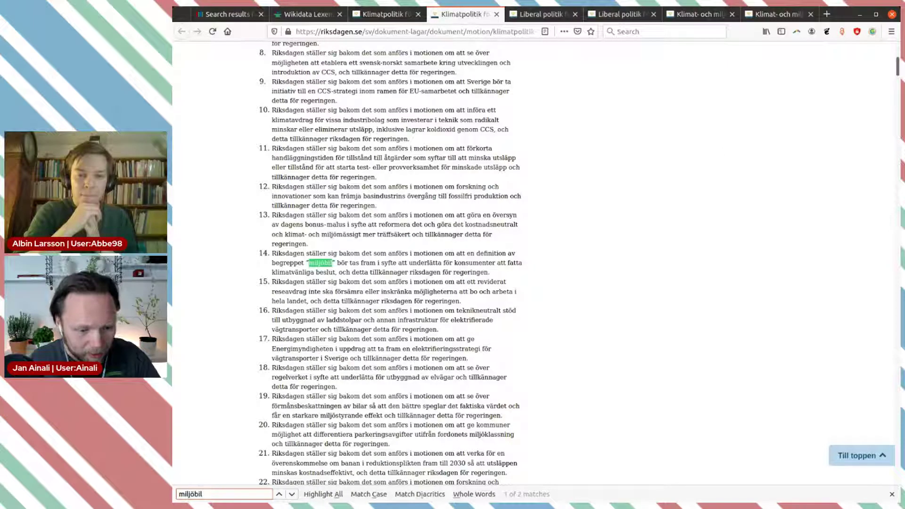
left_click(292, 494)
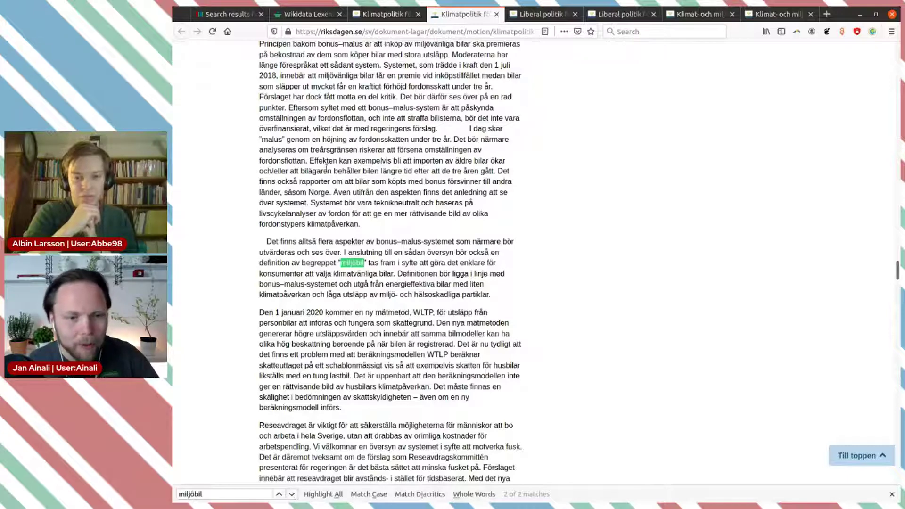
Switch to Wikidata Lexeme Forms, open the svenskt substantiv (utrum) template in a new tab, and authorize the tool's OAuth access.
left_click(303, 14)
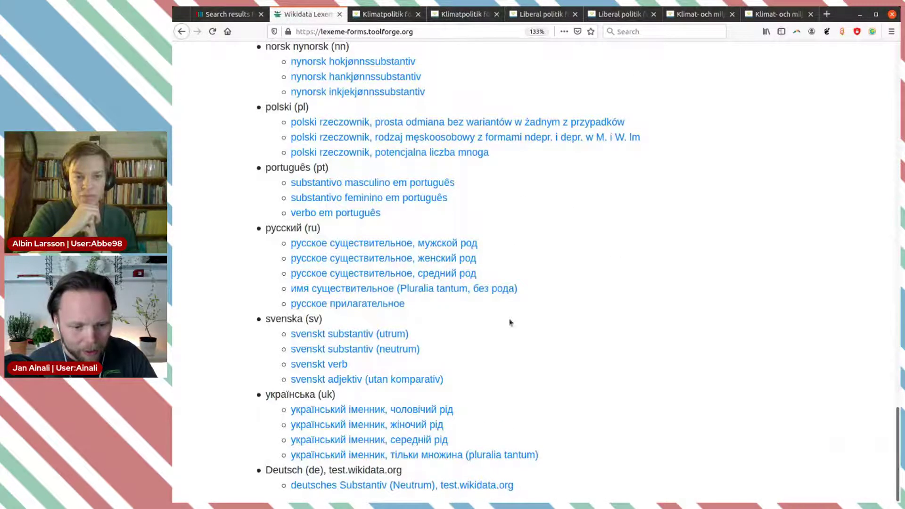
middle_click(363, 335)
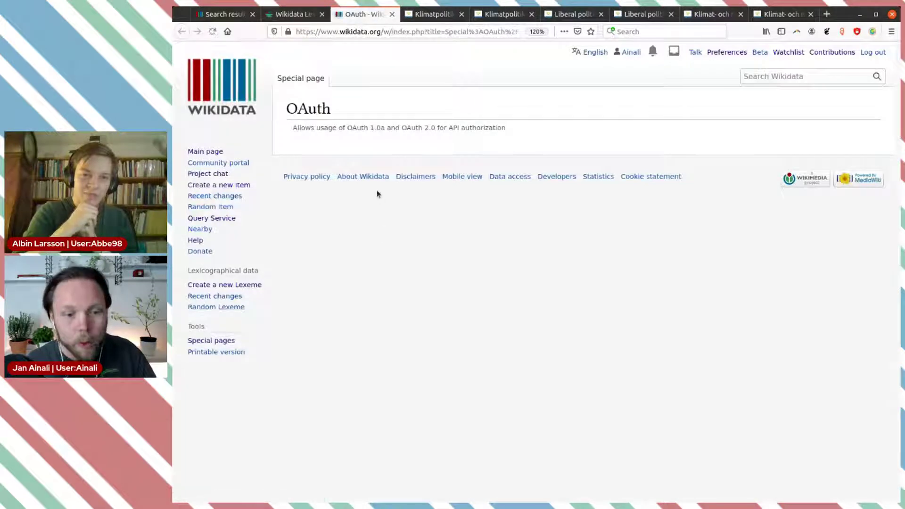
left_click(565, 342)
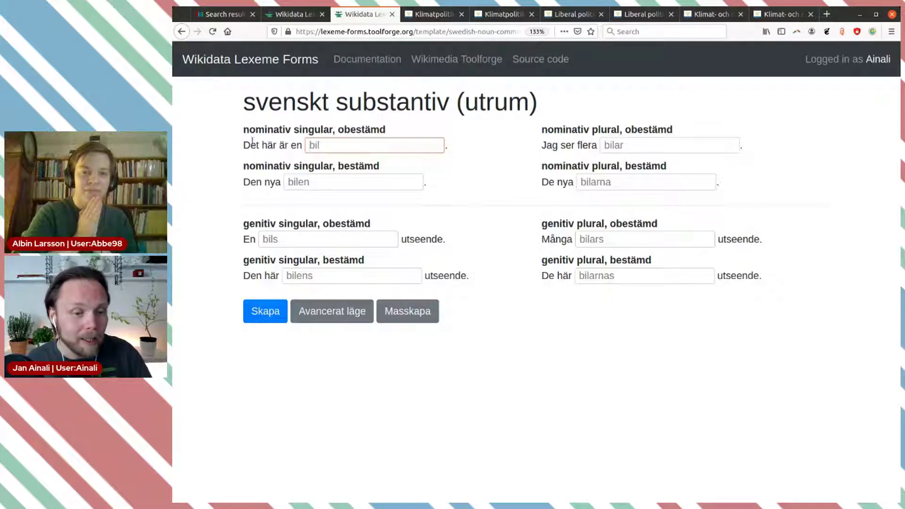
Enter miljöbil as the nominativ singular, obestämd form, which completes the phrase "Det här är en".
left_click_drag(244, 144, 303, 144)
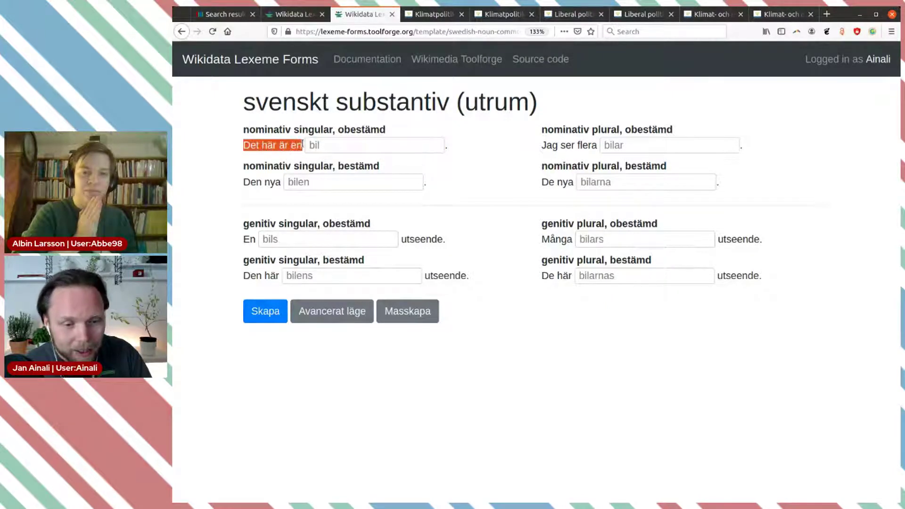
left_click(342, 145)
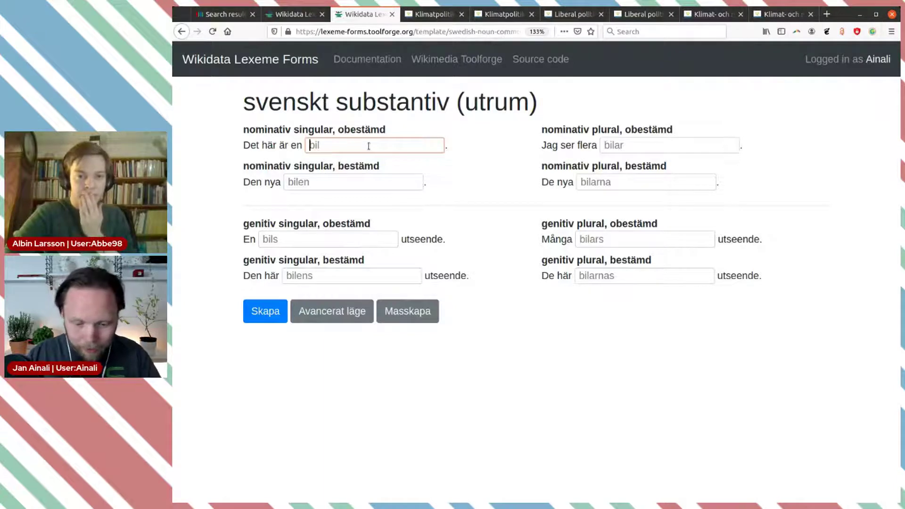
type("miljöbil")
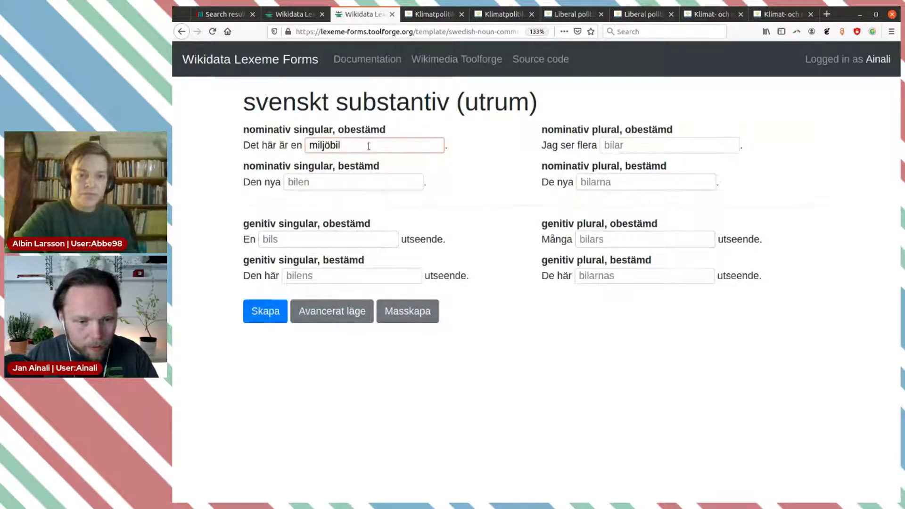
Shorten the nominativ singular, obestämd entry to miljö to test the duplicate check, and restore it to miljöbil.
key("BackSpace")
key("BackSpace")
key("BackSpace")
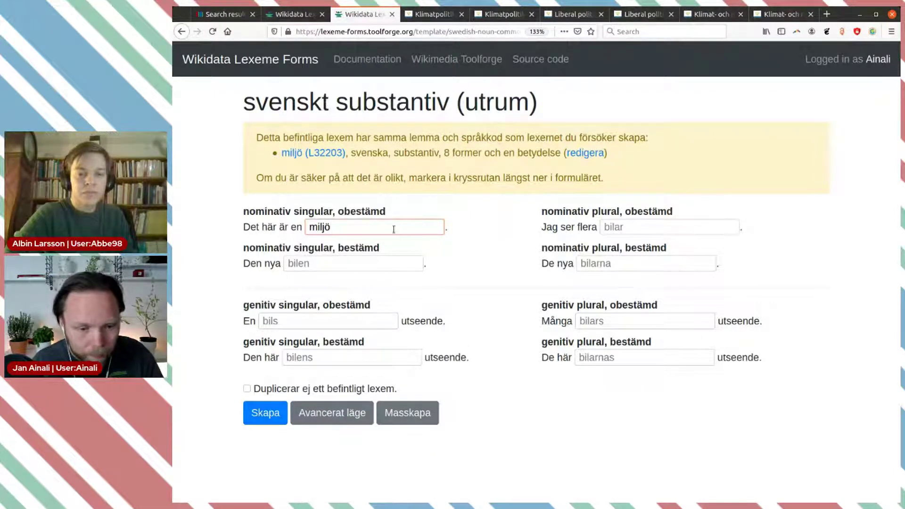
type("bil")
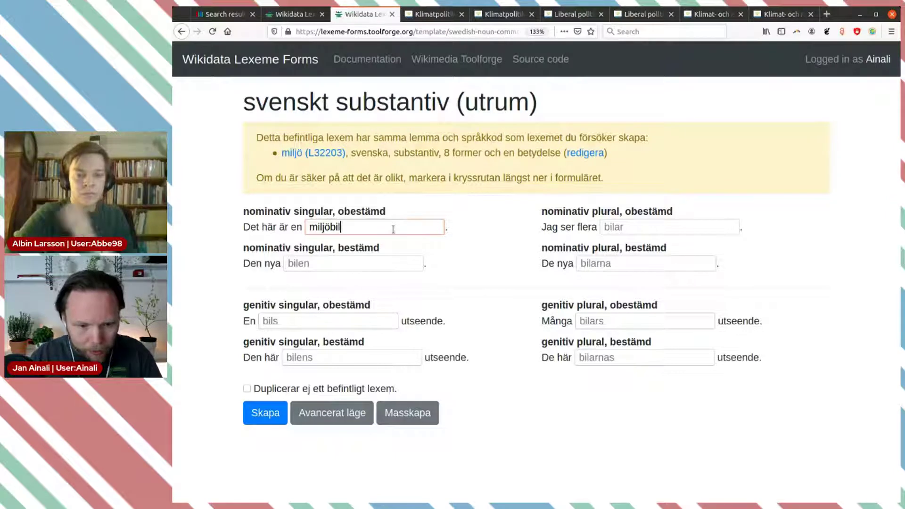
Copy the word miljöbil and use it to fill in nominativ singular, bestämd as miljöbilen.
key("ctrl+a")
key("ctrl+c")
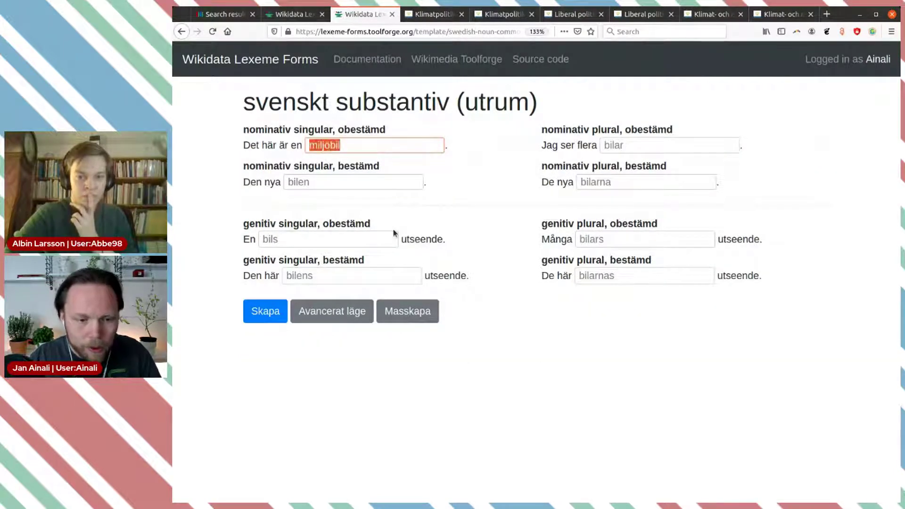
key("ctrl+Tab")
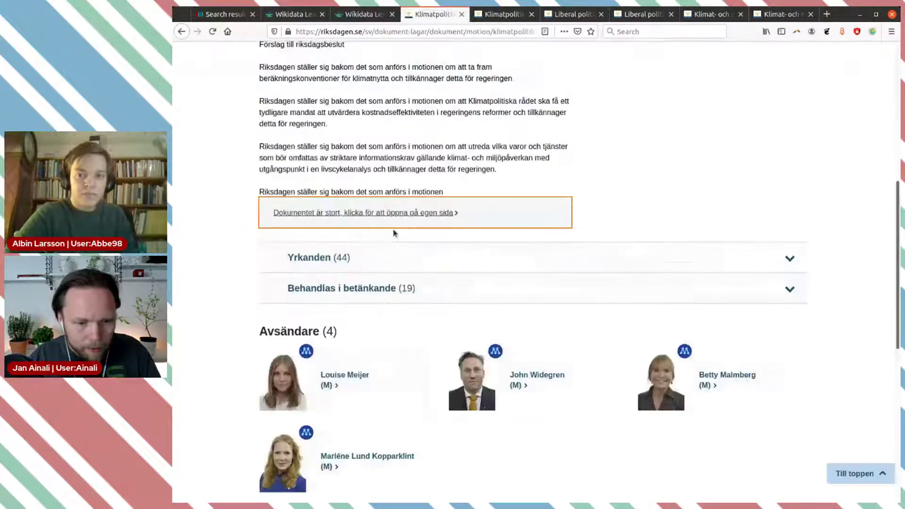
key("ctrl+shift+Tab")
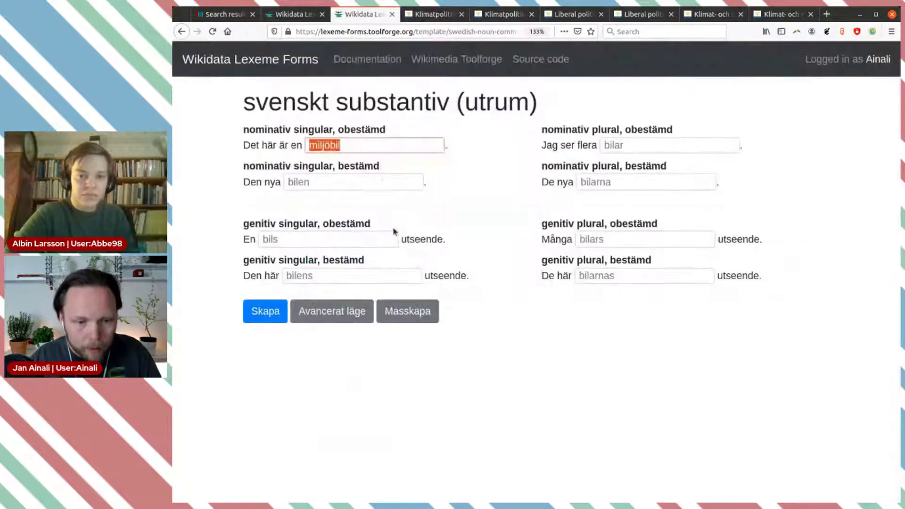
left_click(382, 178)
key("ctrl+v")
type("e")
Fill in the nominative plural forms: miljöbilar for obestämd and miljöbilarna for bestämd.
key("Tab")
key("ctrl+v")
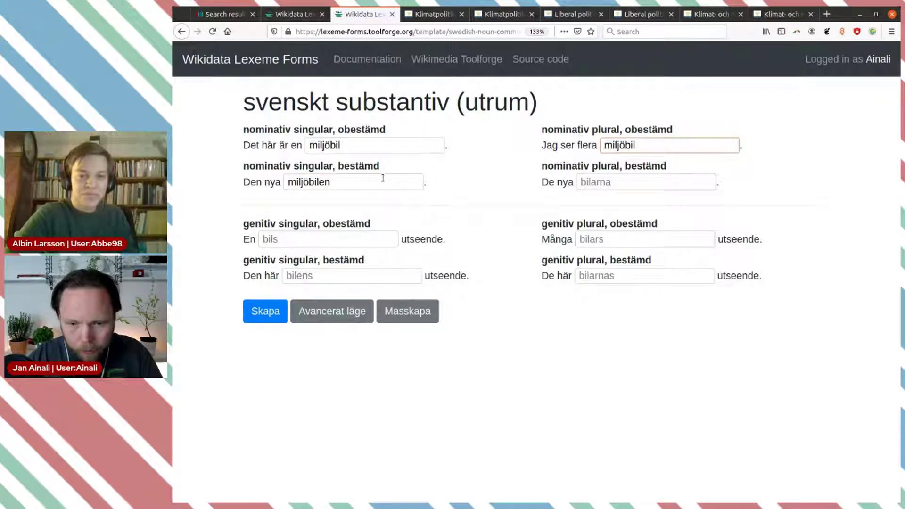
type("a")
key("BackSpace")
type("ar")
key("Tab")
key("ctrl+v")
type("arna")
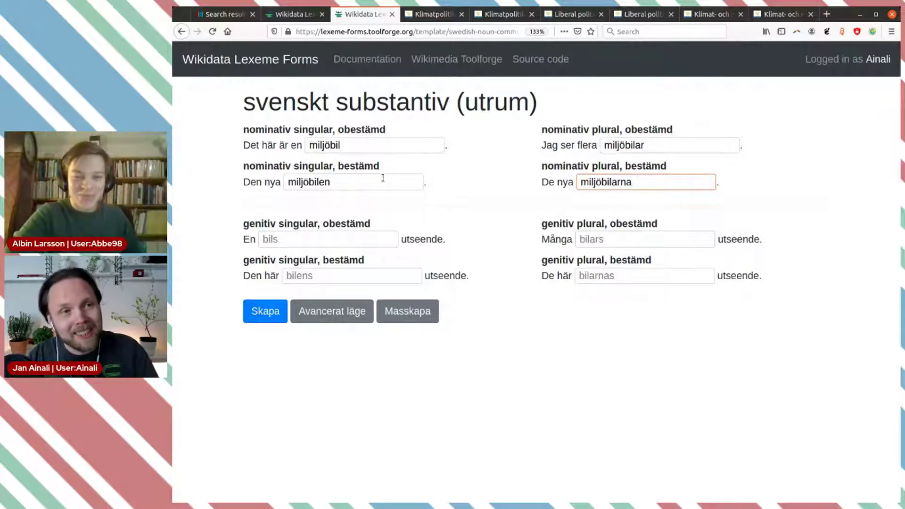
Fill in the genitive singular forms: miljöbils for obestämd and miljöbilens for bestämd.
key("Tab")
key("ctrl+v")
type("s")
key("Tab")
key("ctrl+v")
type("ens")
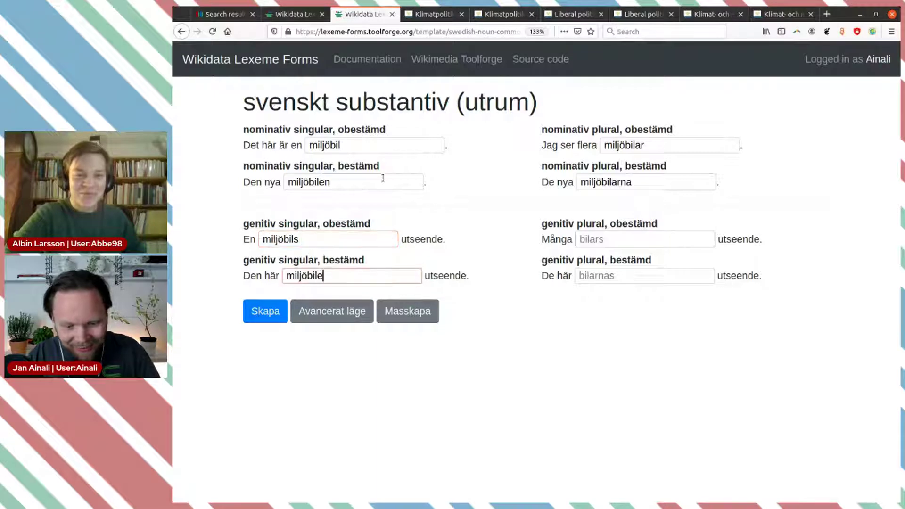
Fill in the genitive plural forms miljöbilars (obestämd) and miljöbilarnas (bestämd), and create the lexeme.
key("Tab")
key("ctrl+v")
type("ars")
key("Tab")
key("ctrl+v")
type("arnas")
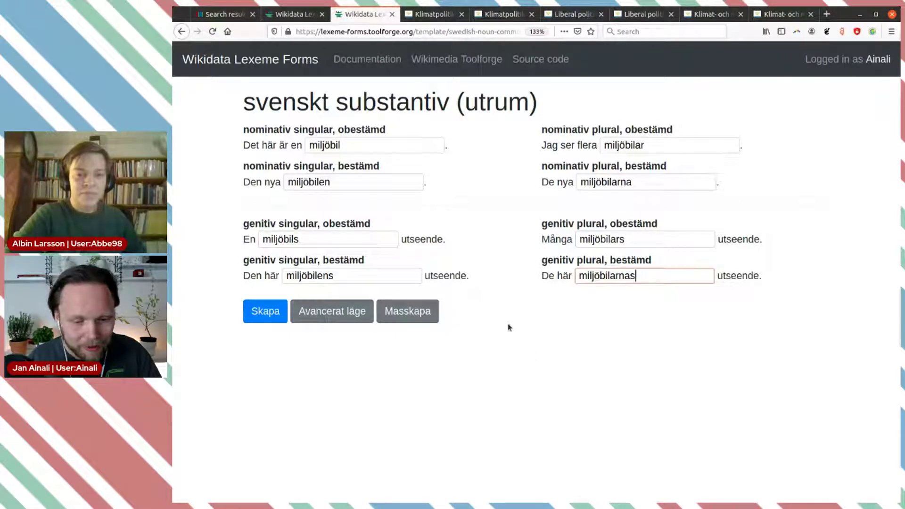
left_click(266, 312)
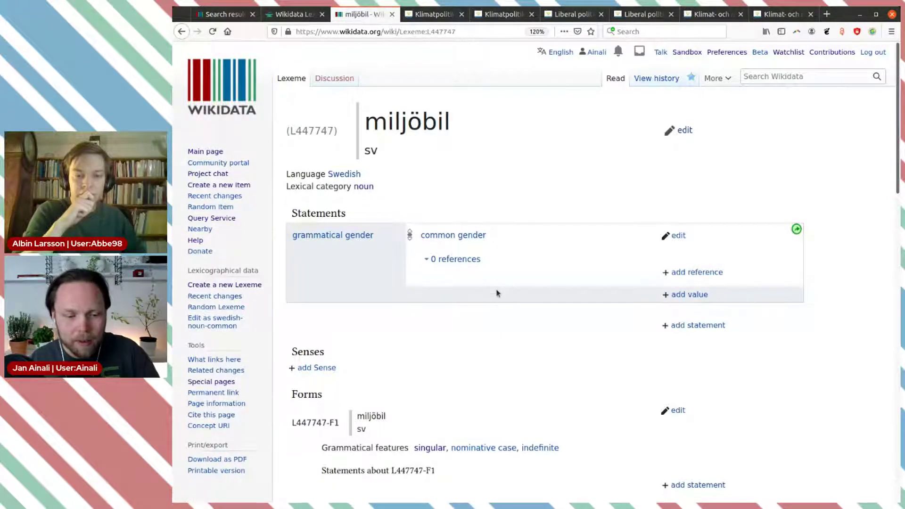
Review the new miljöbil lexeme's statements, senses and forms with their grammatical features.
scroll(497, 282, "down", 5)
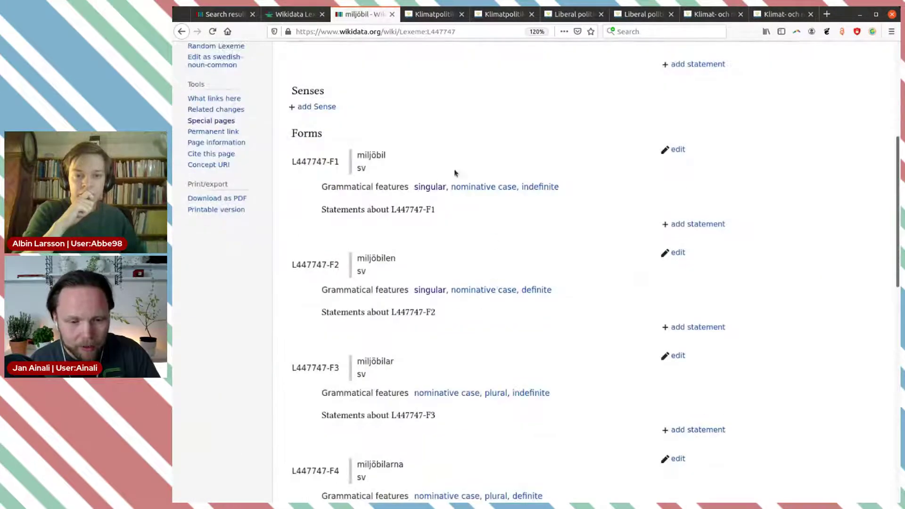
scroll(468, 234, "down", 5)
scroll(470, 235, "down", 6)
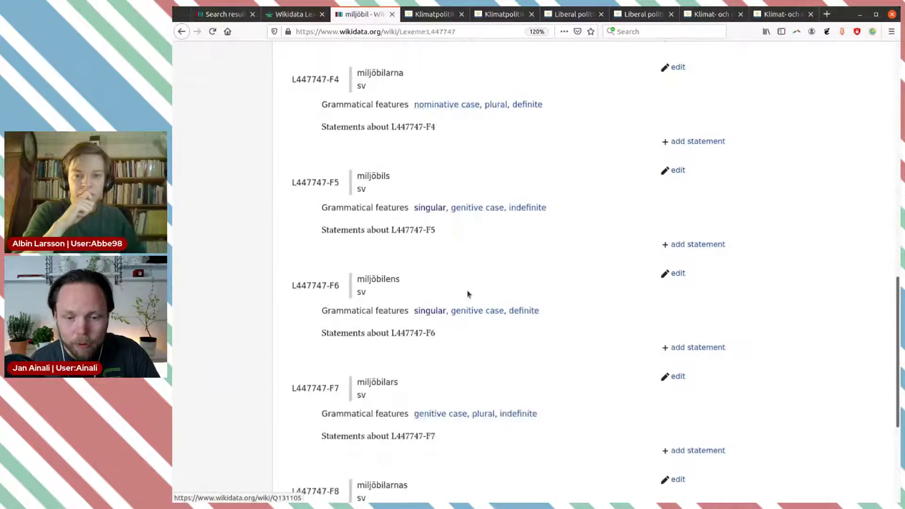
scroll(469, 309, "up", 14)
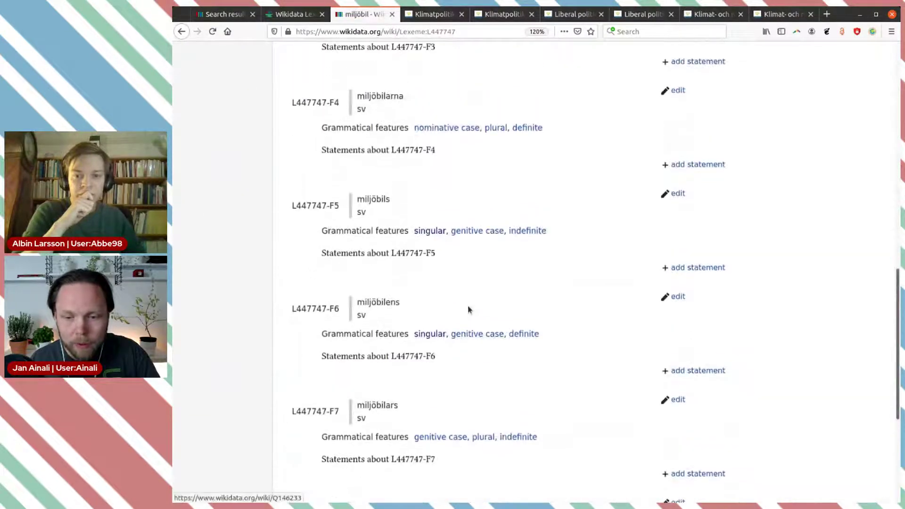
scroll(470, 308, "up", 2)
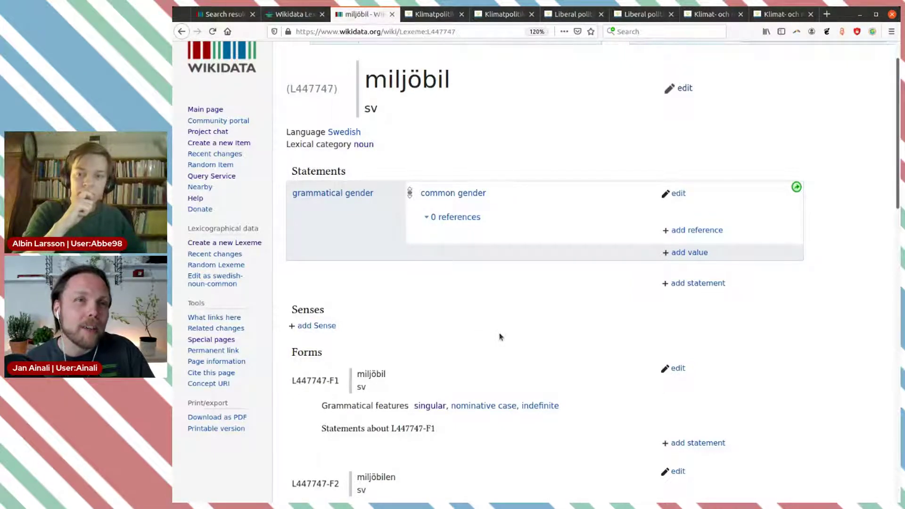
scroll(497, 340, "down", 3)
scroll(497, 345, "down", 3)
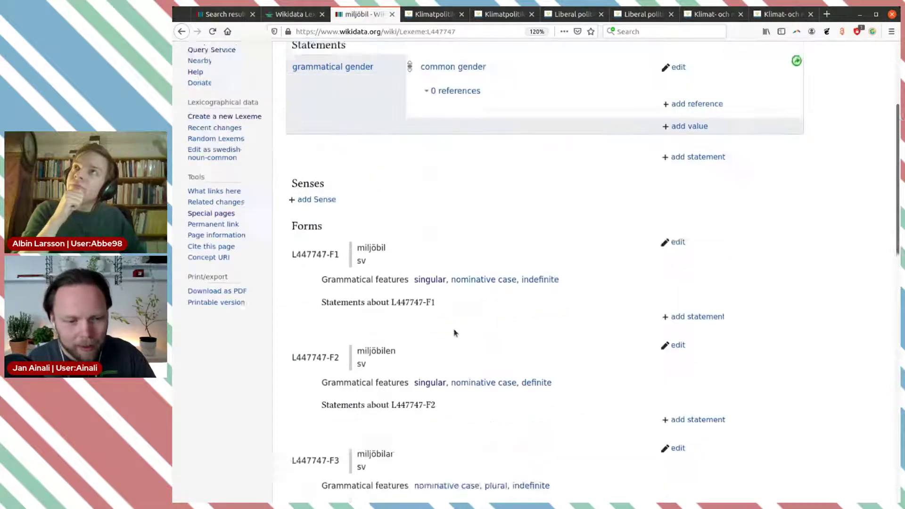
Start a new sense on the miljöbil lexeme with Swedish (sv) as the gloss language.
scroll(454, 333, "up", 5)
left_click(330, 262)
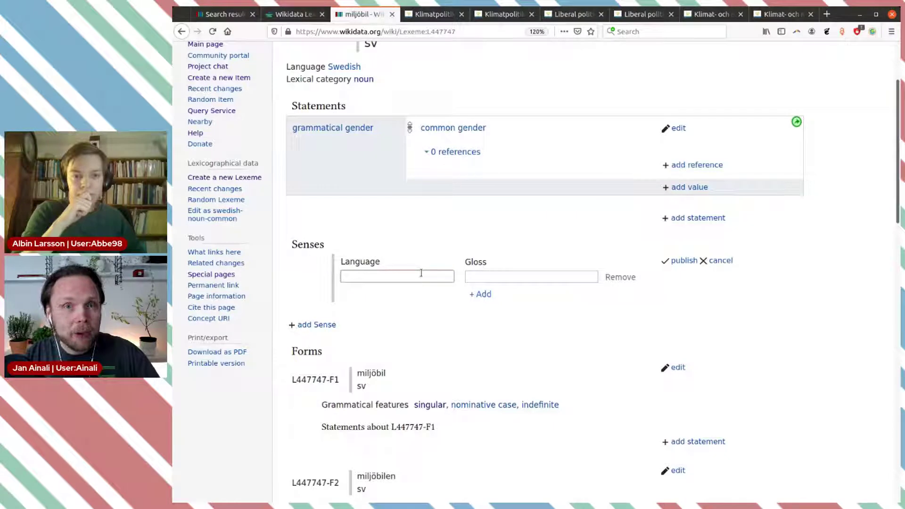
type("sv")
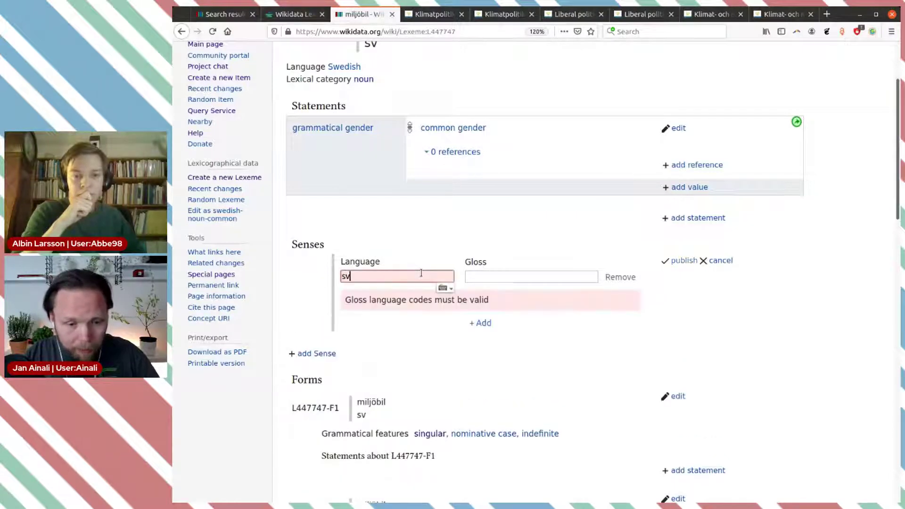
left_click(412, 287)
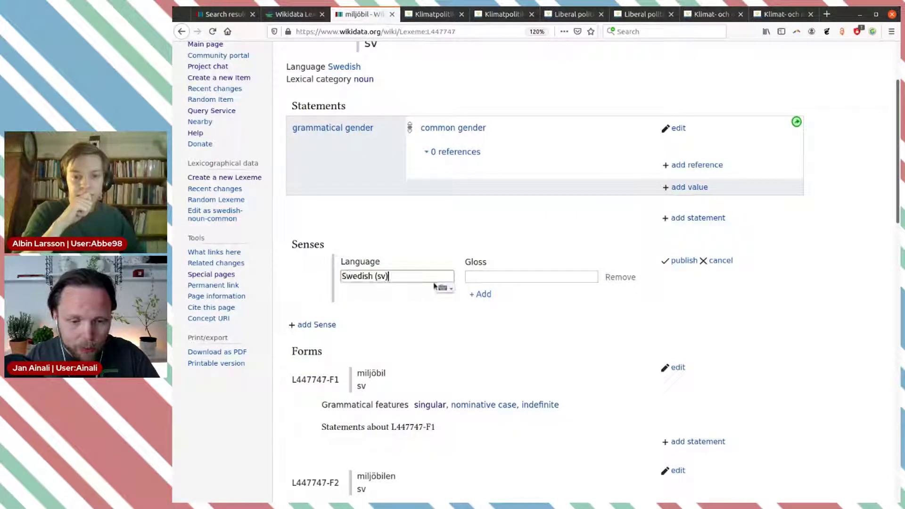
left_click(498, 271)
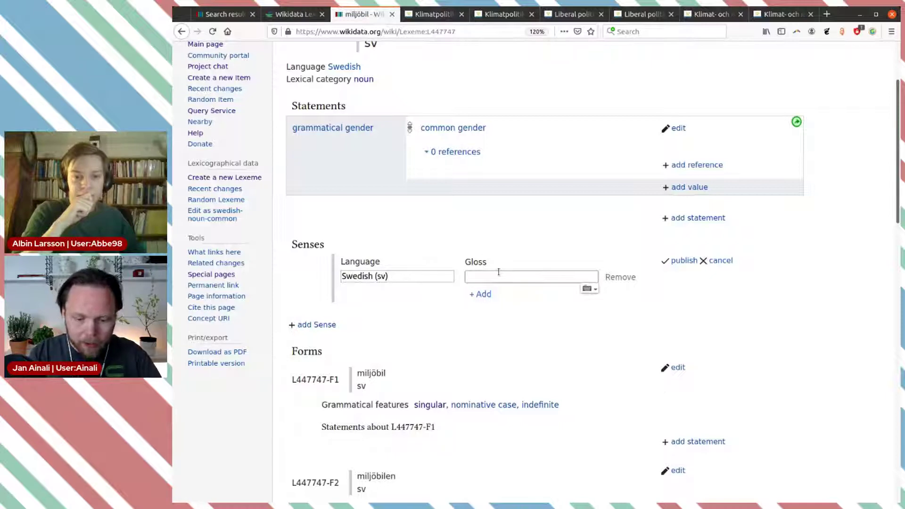
type("car")
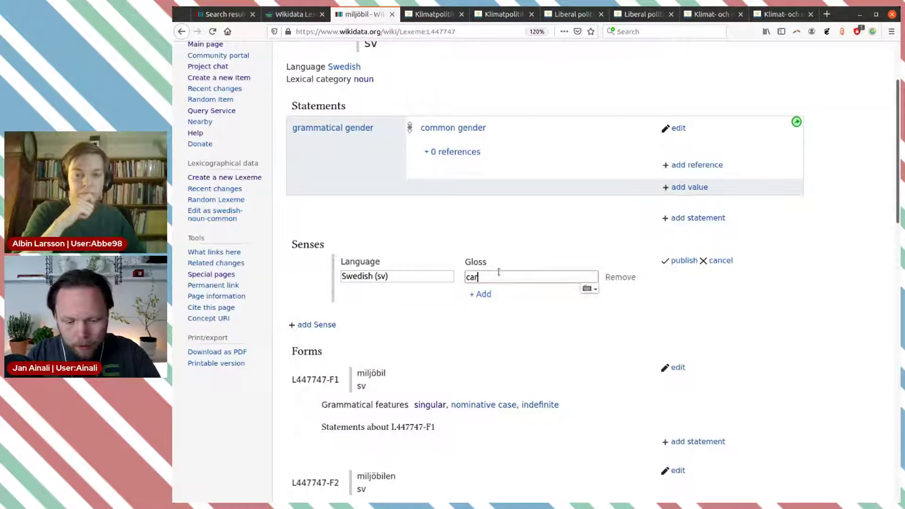
key("BackSpace")
key("BackSpace")
key("BackSpace")
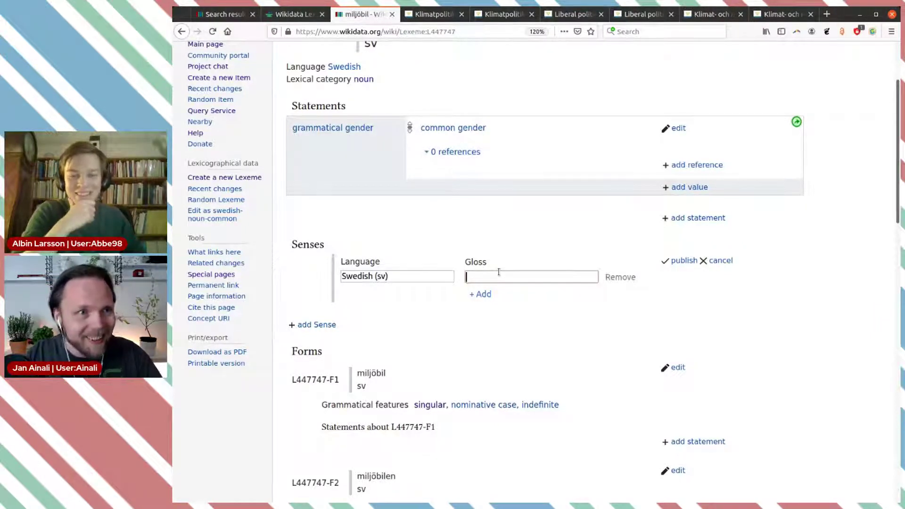
Enter the Swedish gloss "bil som är klassad som miljövänlig" and publish the sense.
type("bil ")
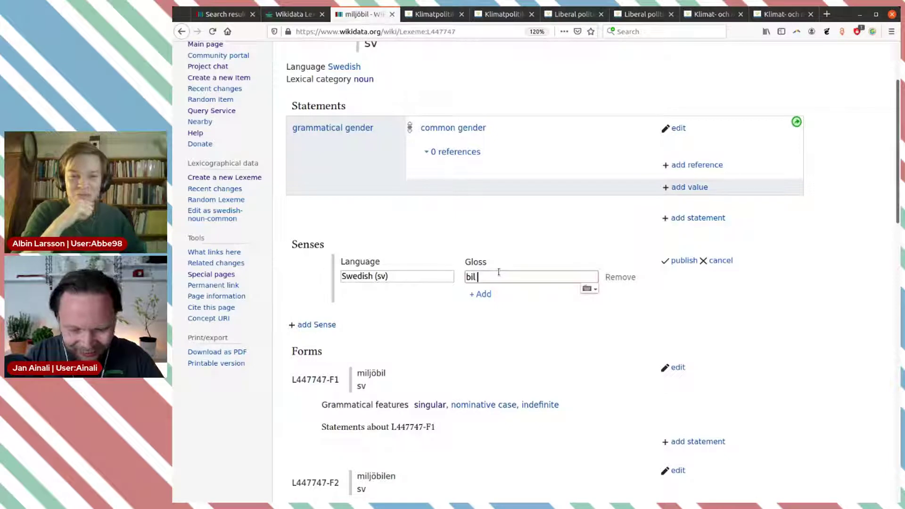
type("som är klass")
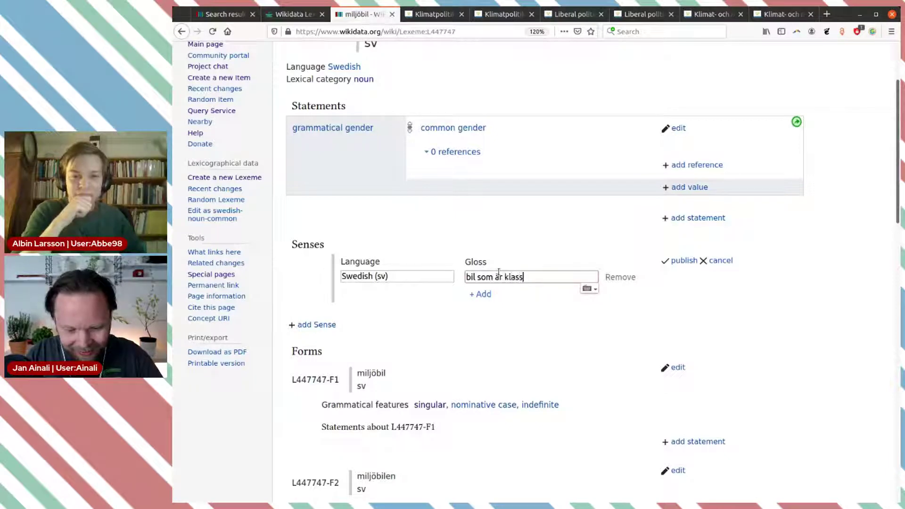
type("ad som mil")
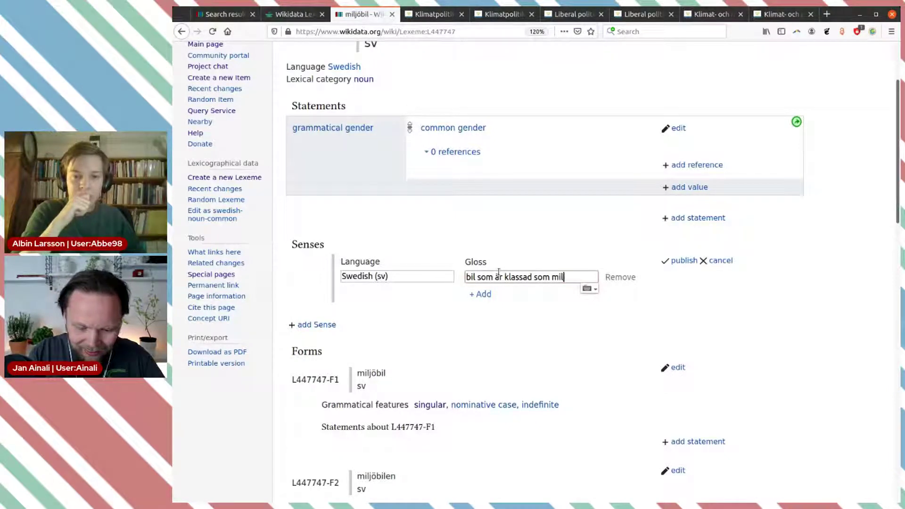
type("jövänlig")
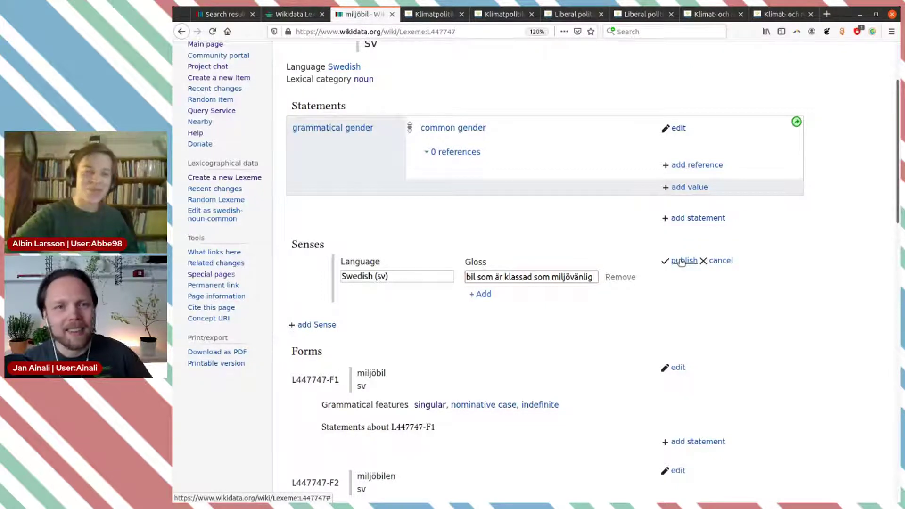
left_click(682, 261)
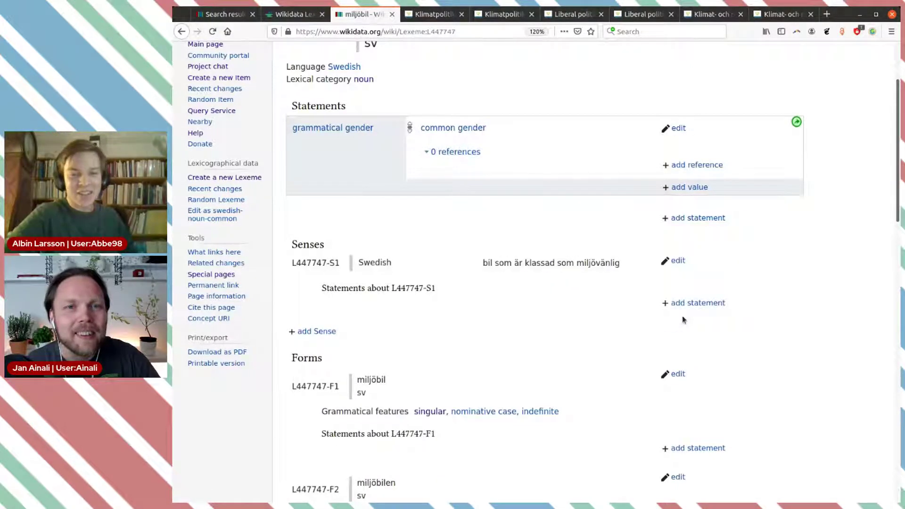
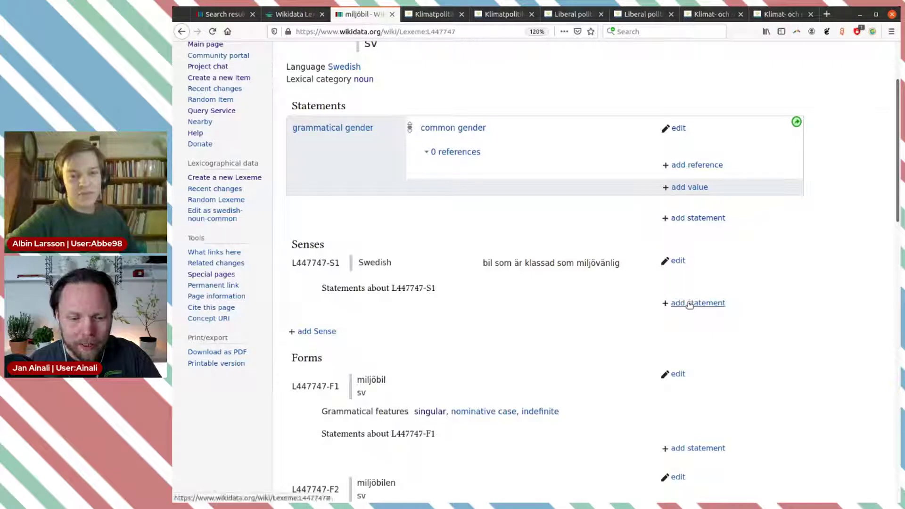
Start an "item for this sense" statement on the Swedish sense of miljöbil.
left_click(689, 307)
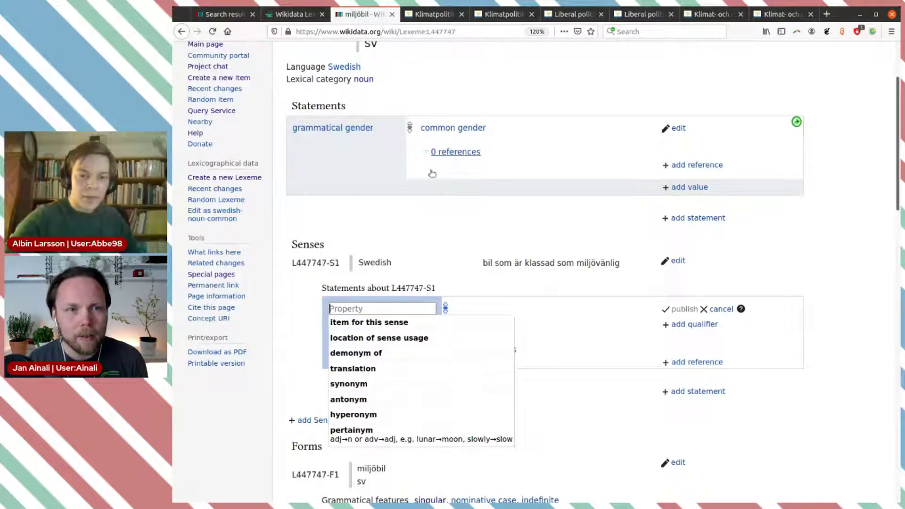
left_click(471, 322)
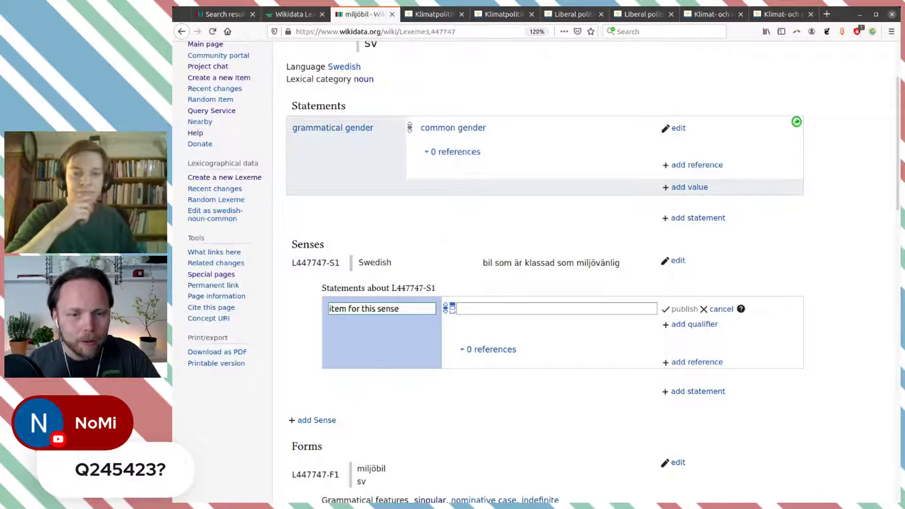
Try Q245423 as the sense's linked item, and clear the value again.
left_click(502, 310)
type("Q24")
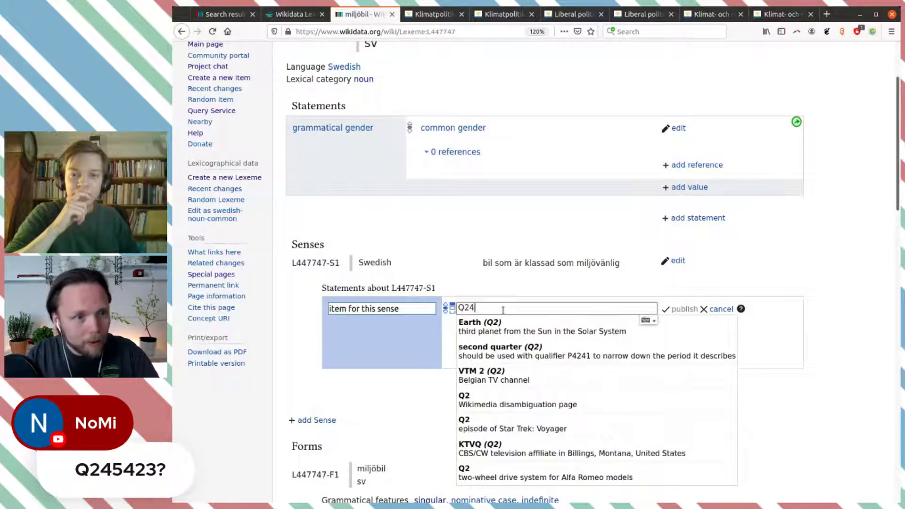
type("542")
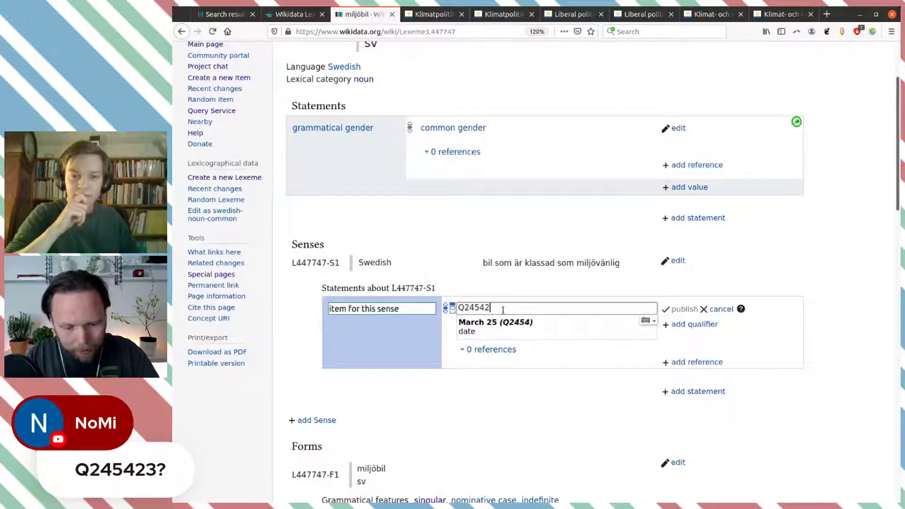
type("3")
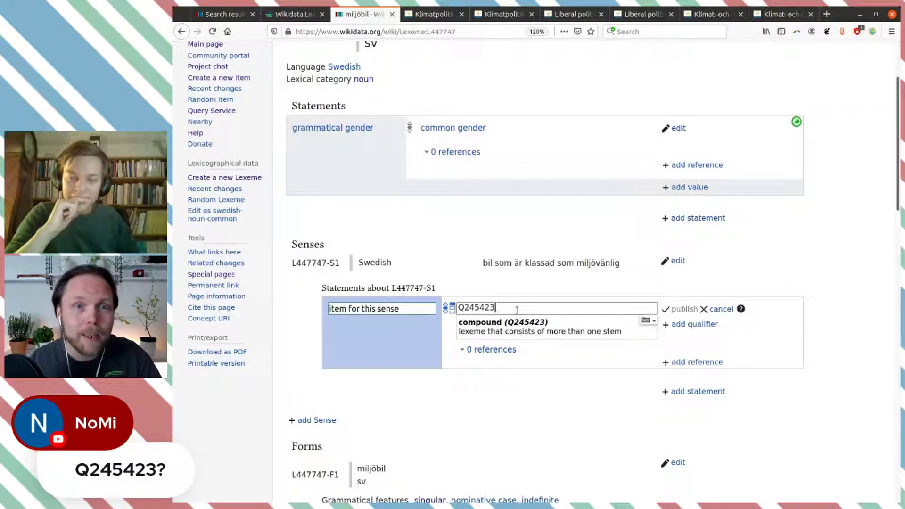
left_click_drag(516, 309, 457, 297)
key("BackSpace")
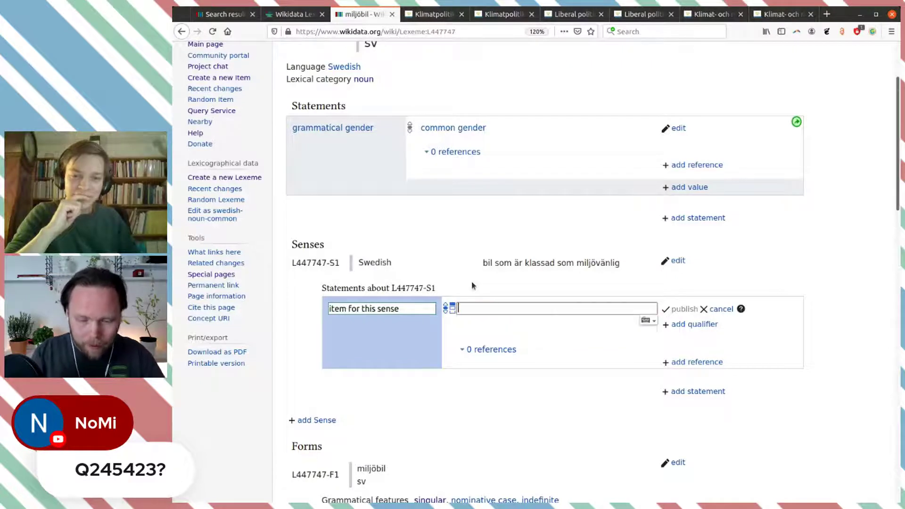
Look up the item Miljöbil, check its Wikidata page (Q10585360), and publish it as the item for this sense.
type("miljöbil")
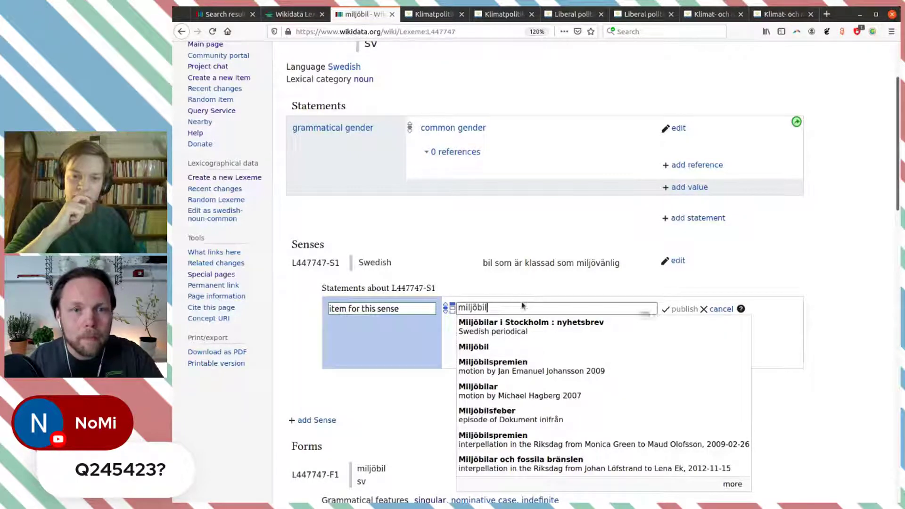
middle_click(484, 347)
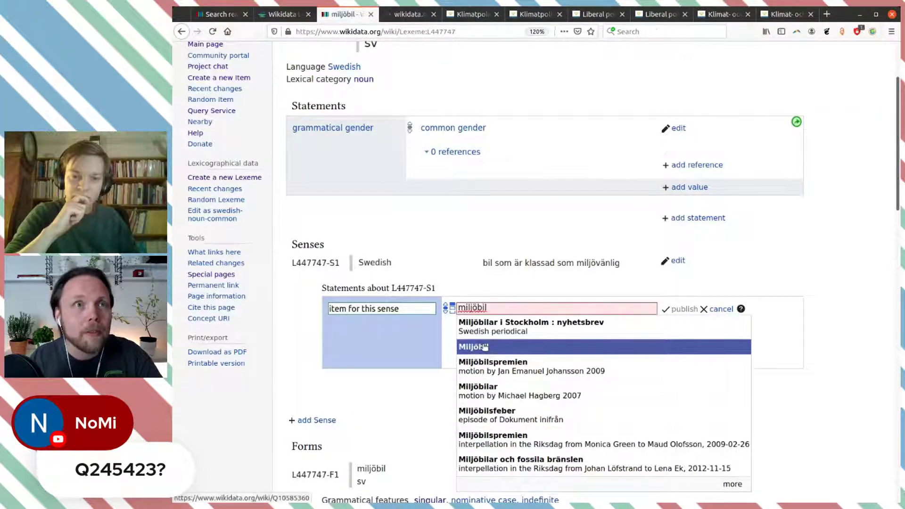
key("ctrl+Tab")
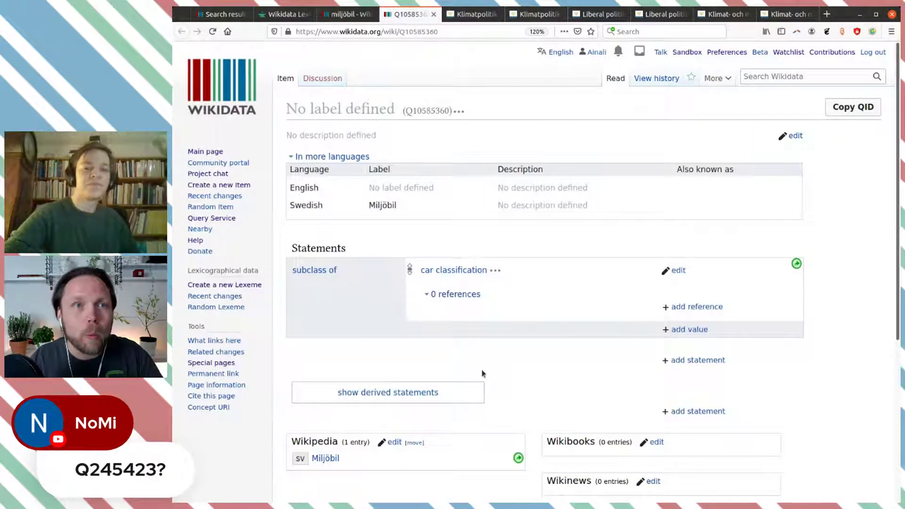
scroll(482, 373, "down", 5)
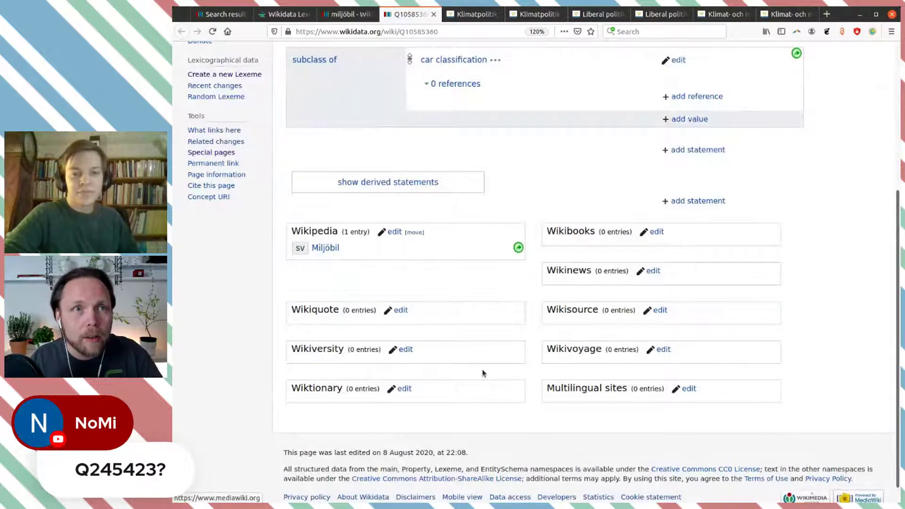
key("ctrl+Page_Up")
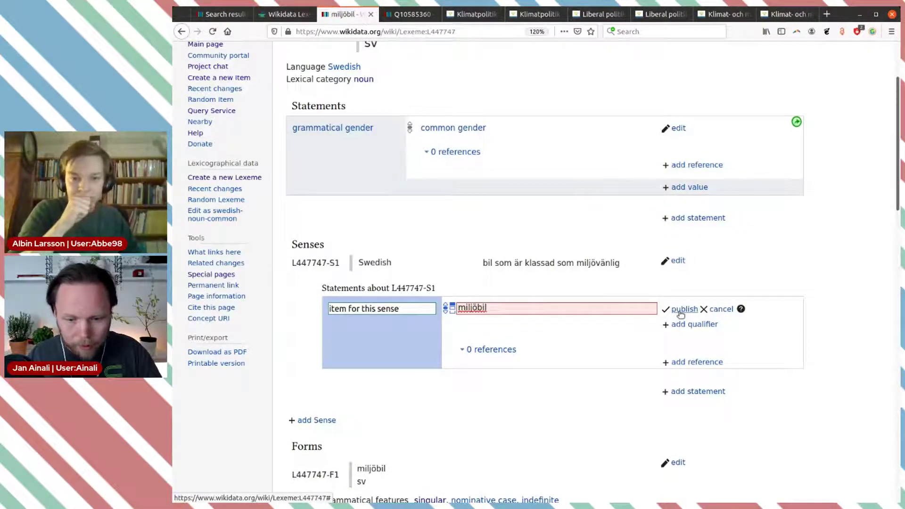
left_click(681, 312)
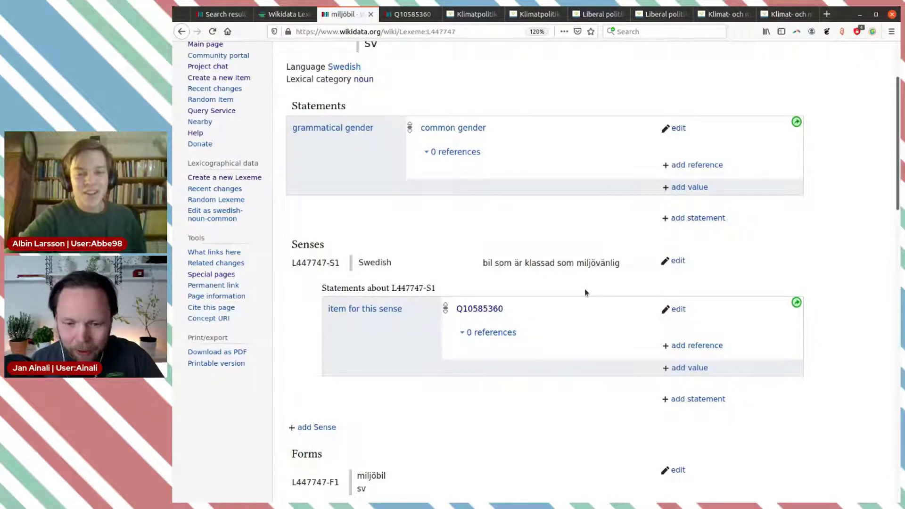
Add a "combines" statement to the miljöbil lexeme with the Swedish noun miljö as its value.
left_click(696, 220)
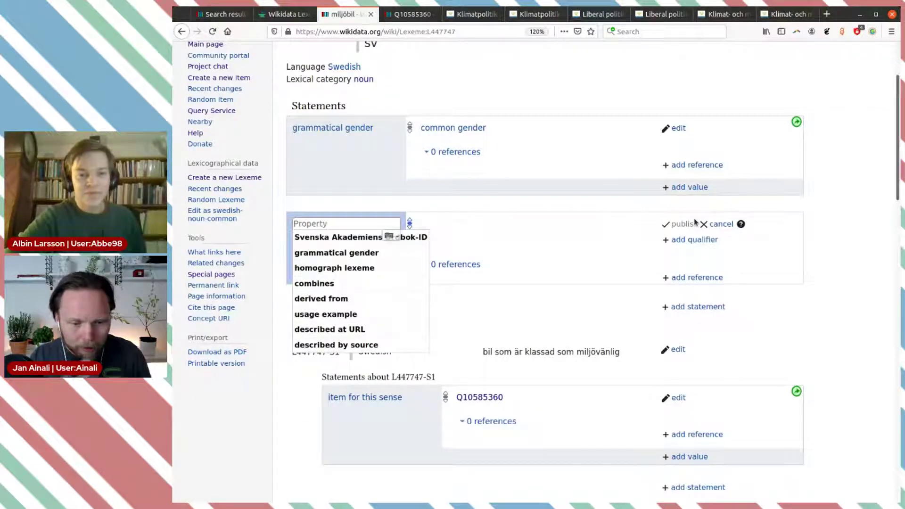
left_click(387, 284)
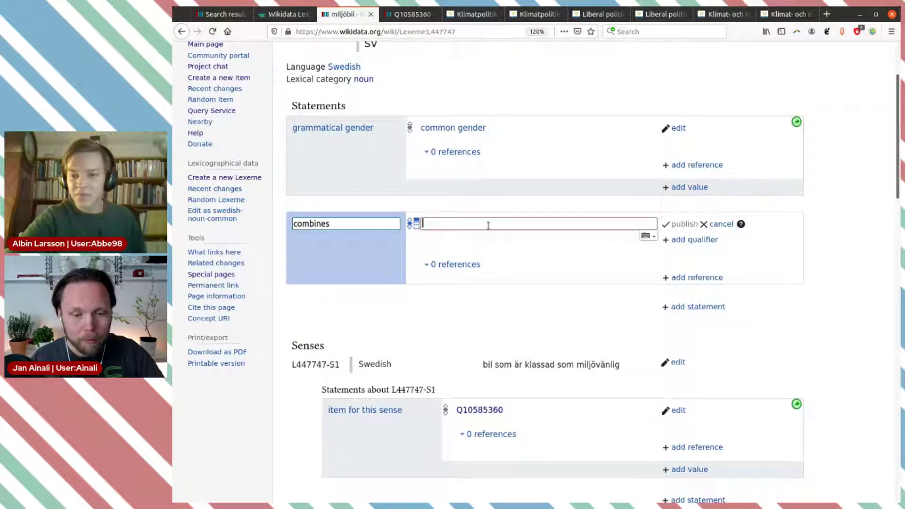
type("miljö")
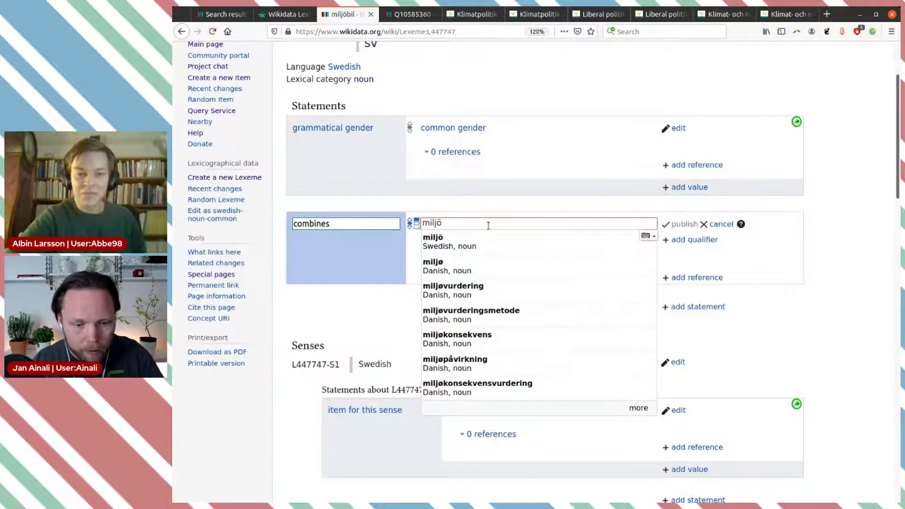
left_click(506, 245)
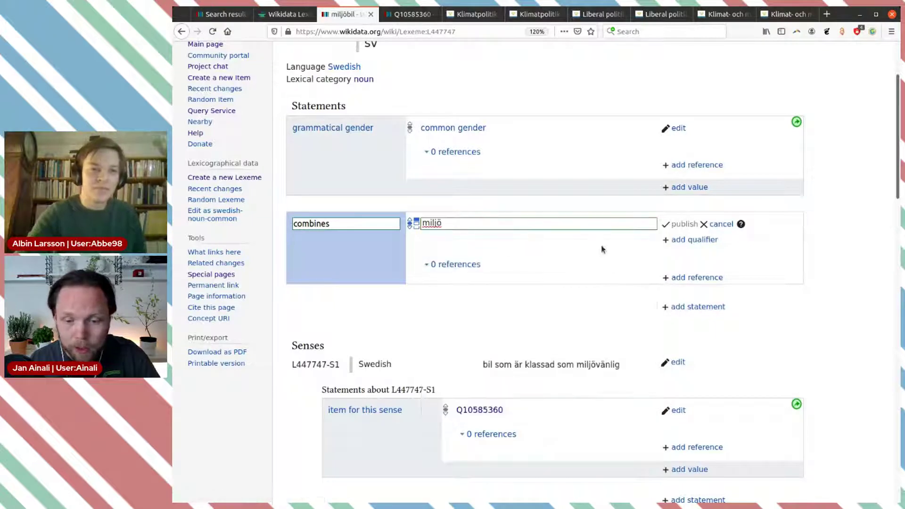
Qualify the combines statement with series ordinal 1 and add a "derived from form" qualifier.
left_click(691, 240)
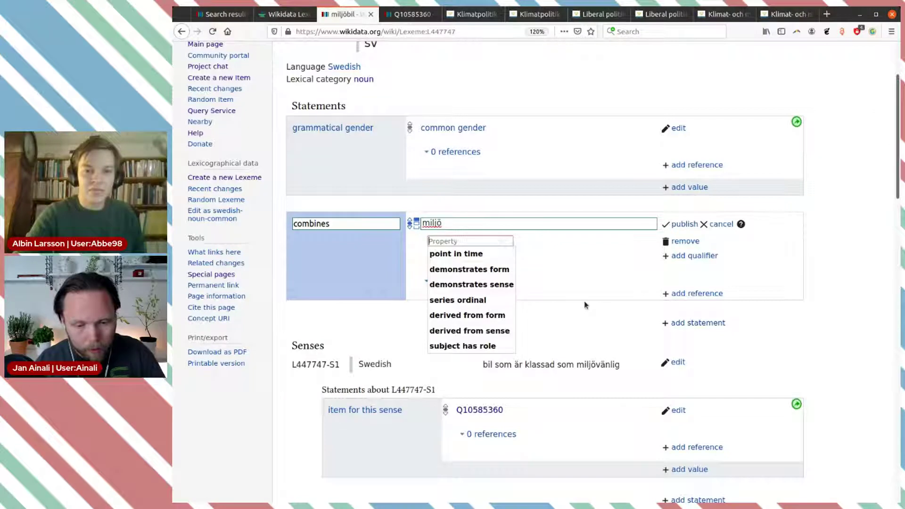
left_click(495, 300)
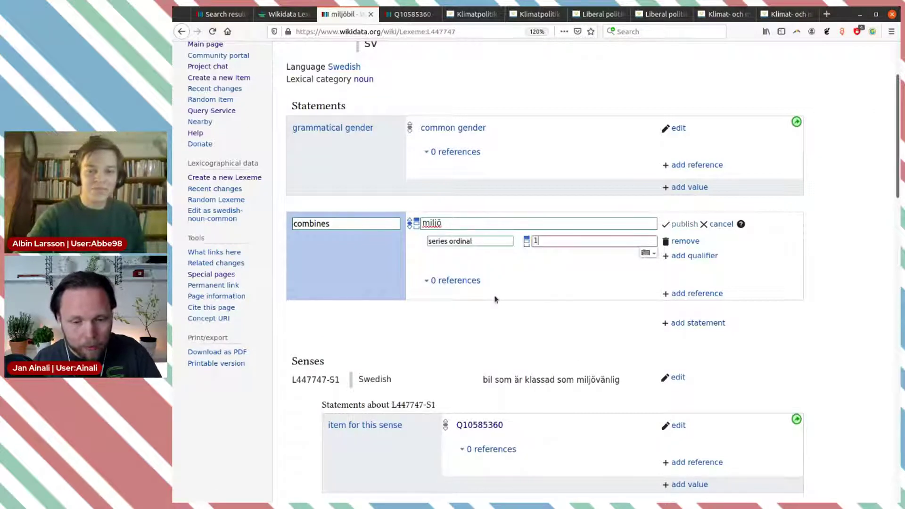
type("1")
left_click(686, 255)
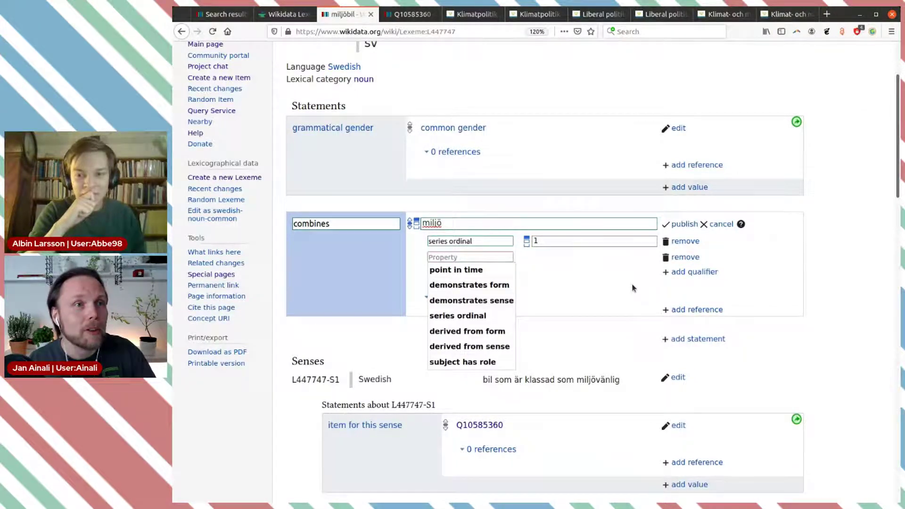
left_click(492, 332)
Open the Swedish miljö lexeme separately and select the L32203- part of its first form's ID.
left_click(453, 222)
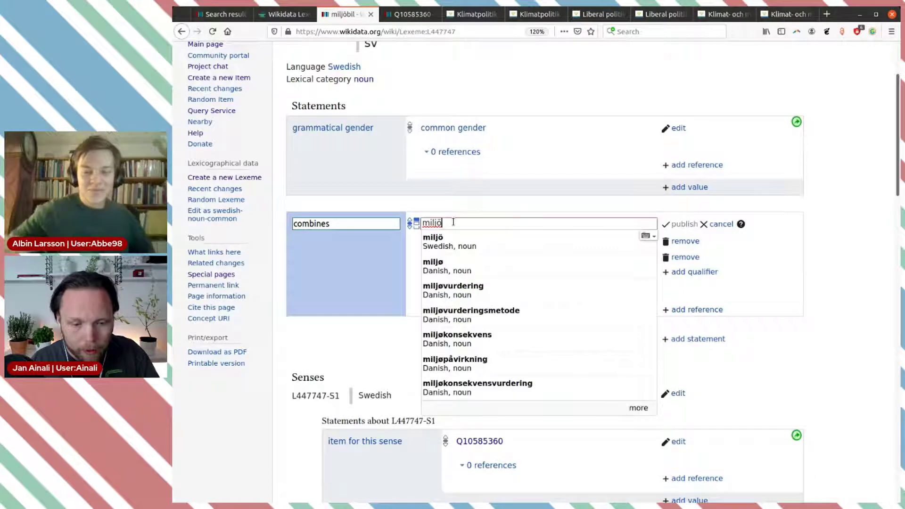
middle_click(445, 241)
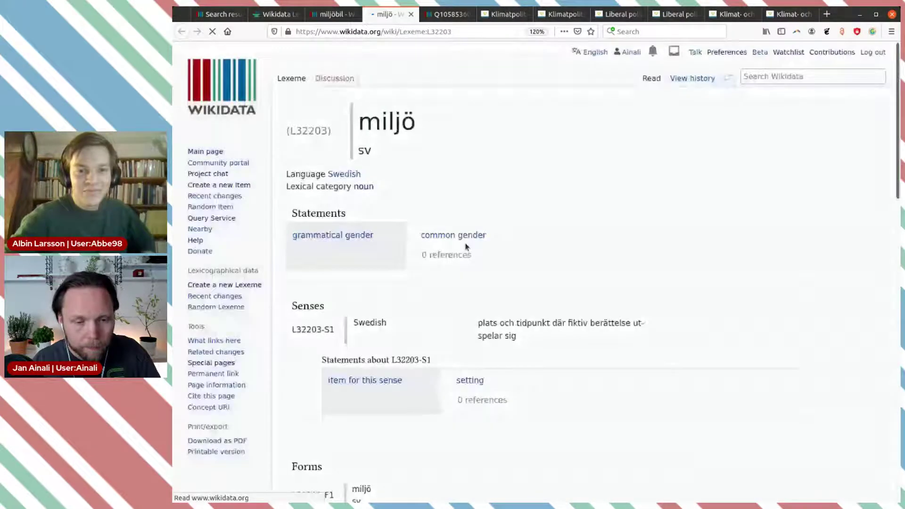
scroll(466, 246, "down", 3)
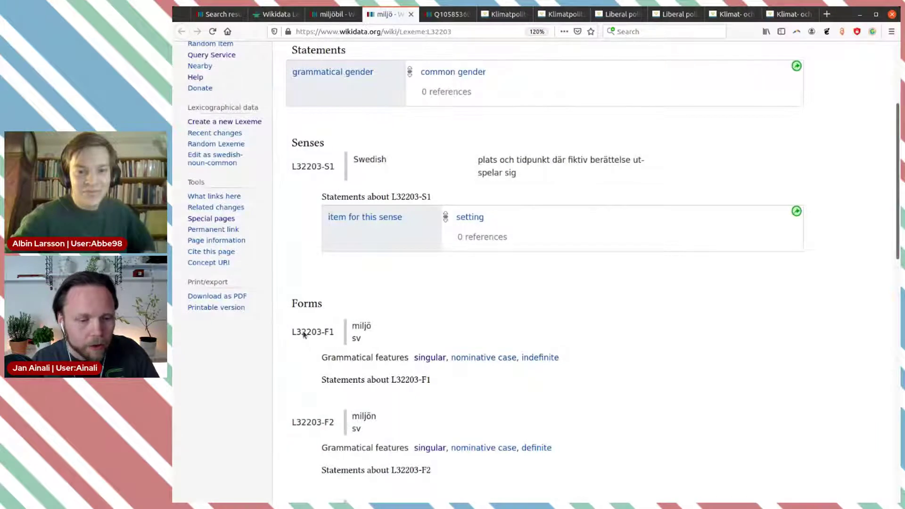
scroll(311, 329, "down", 2)
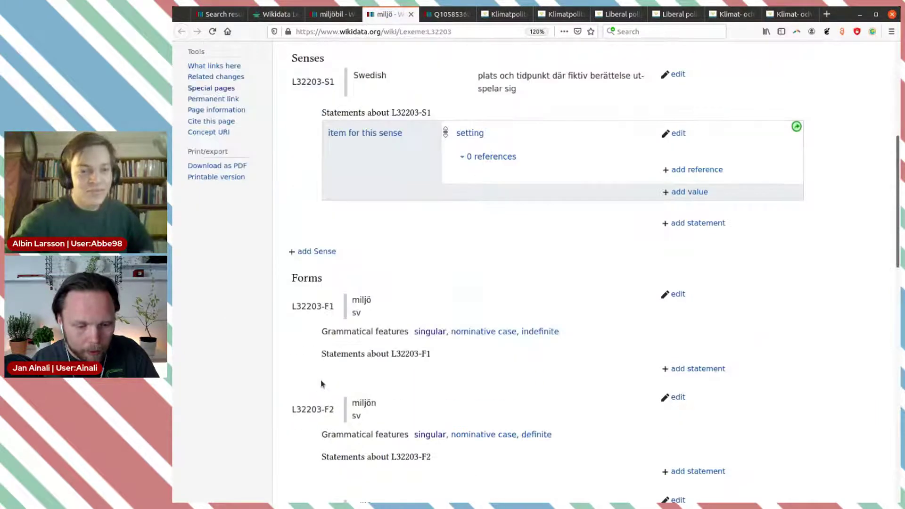
double_click(313, 306)
key("shift+Right")
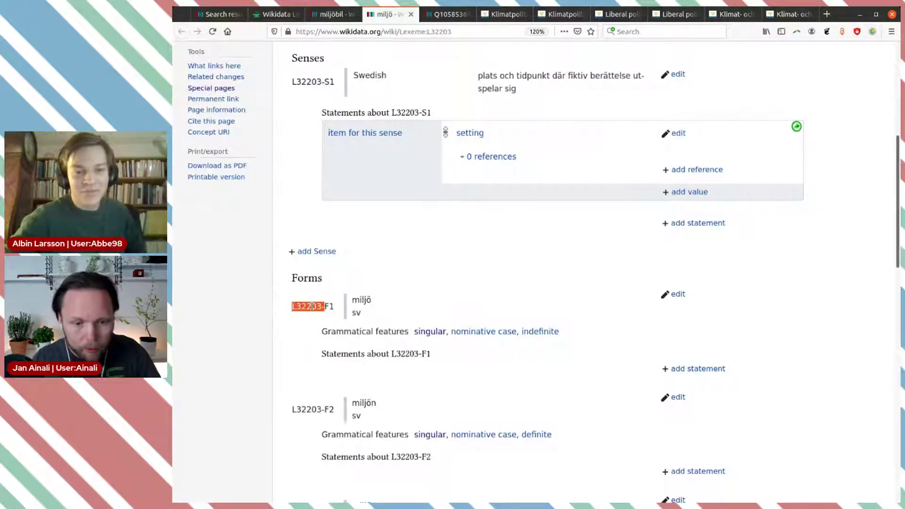
Examine the miljö lexeme's sense, its linked item, and the listed forms with their grammatical features.
scroll(406, 282, "up", 2)
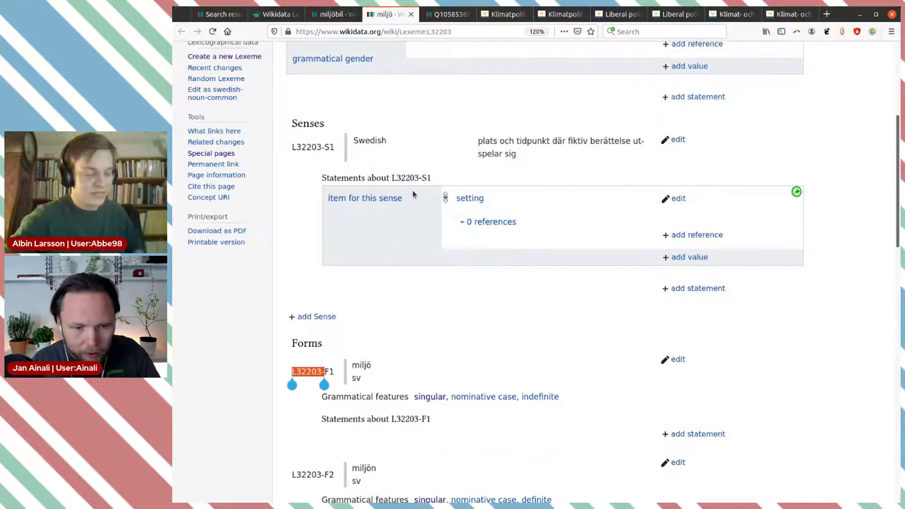
scroll(401, 233, "up", 3)
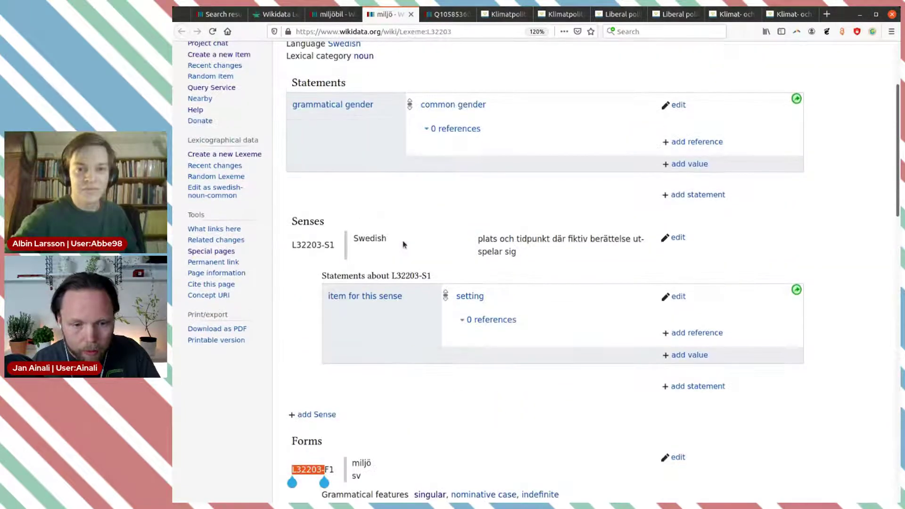
scroll(403, 244, "up", 1)
scroll(402, 242, "down", 2)
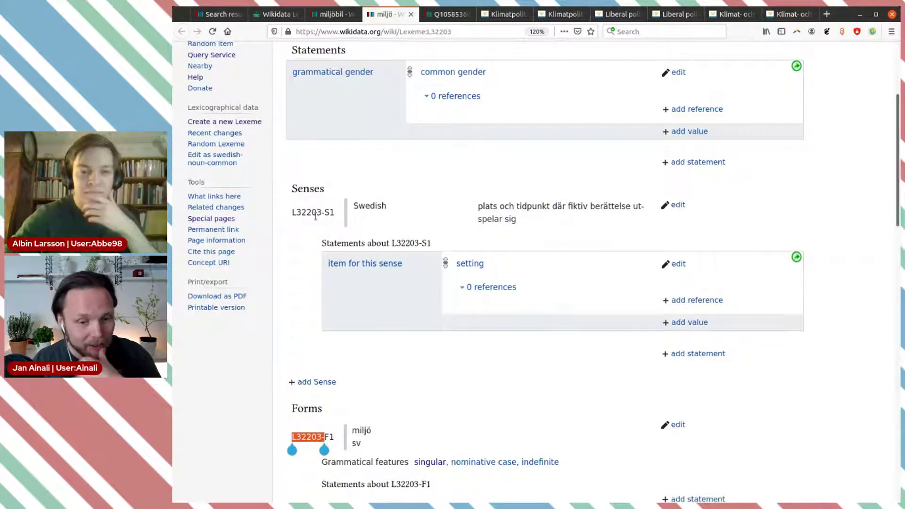
scroll(488, 220, "up", 3)
scroll(488, 221, "down", 4)
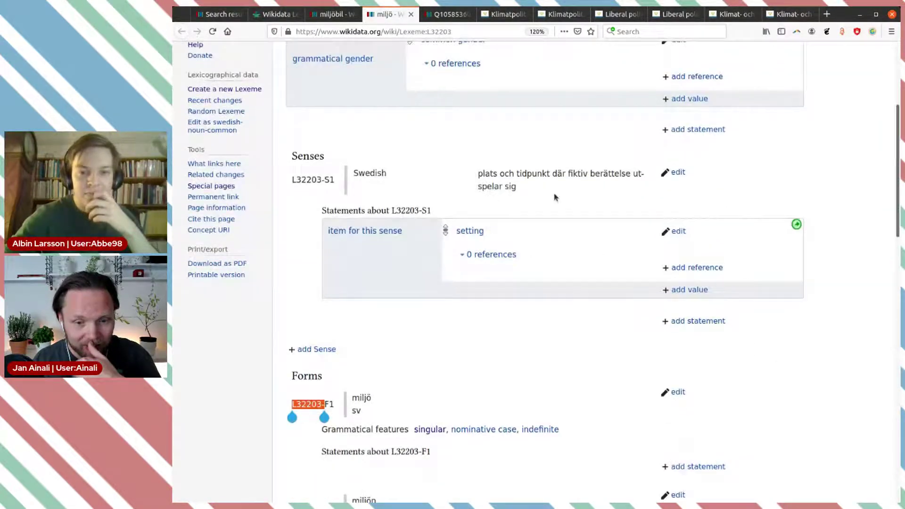
scroll(559, 176, "down", 15)
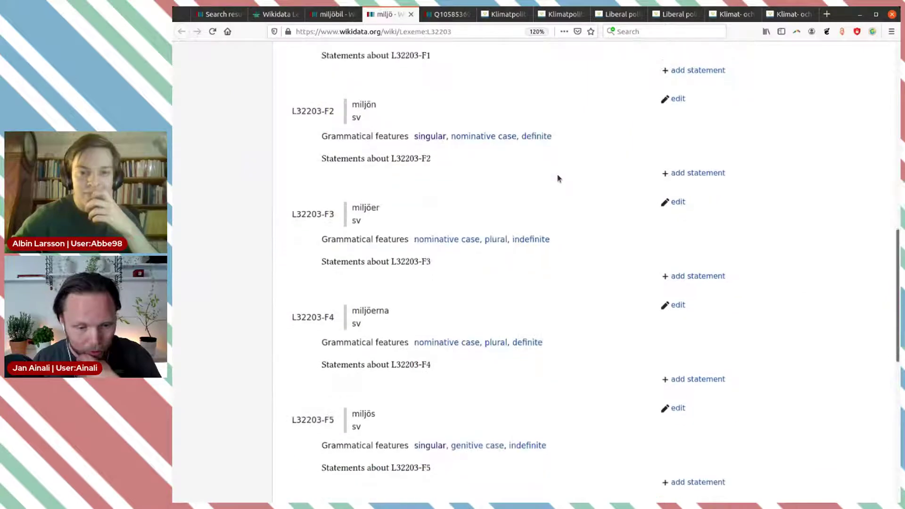
scroll(558, 178, "down", 4)
scroll(558, 178, "up", 16)
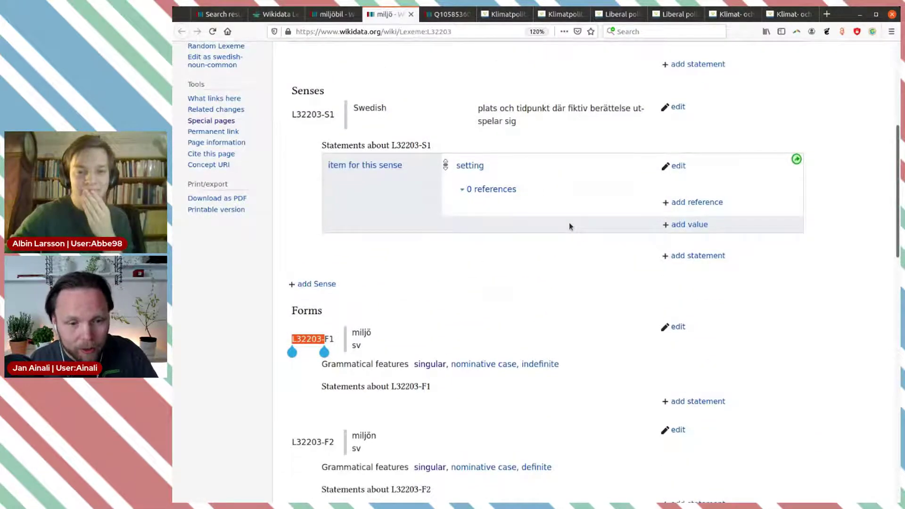
Return to the miljöbil lexeme and set the "derived from form" qualifier to L32203-F1.
key("ctrl+Page_Up")
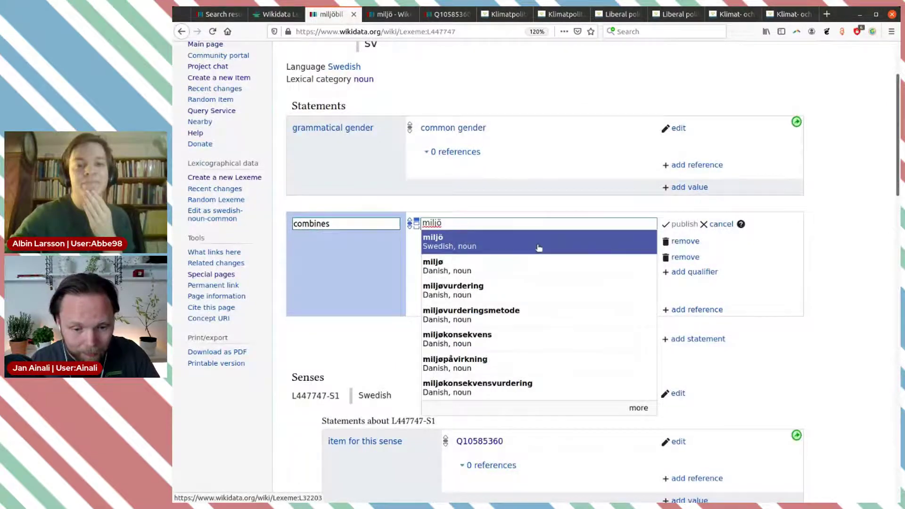
left_click(645, 256)
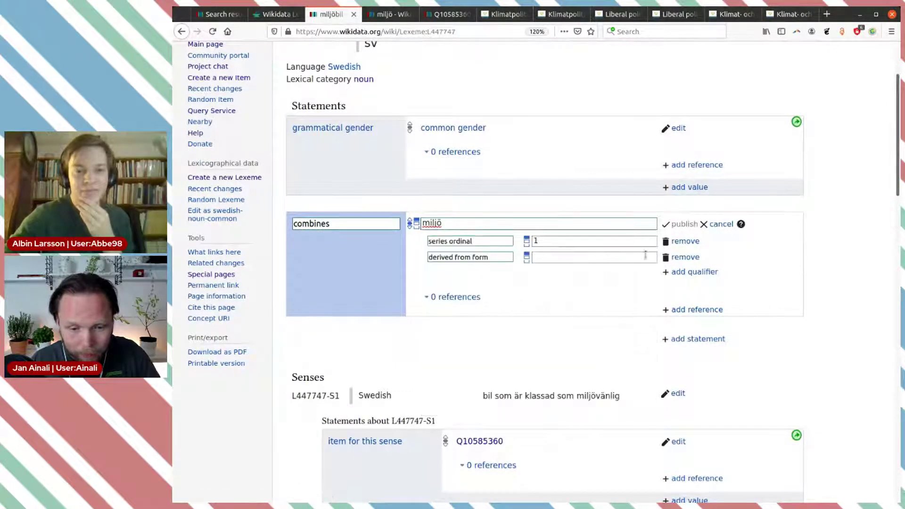
left_click(572, 257)
type("L32203-")
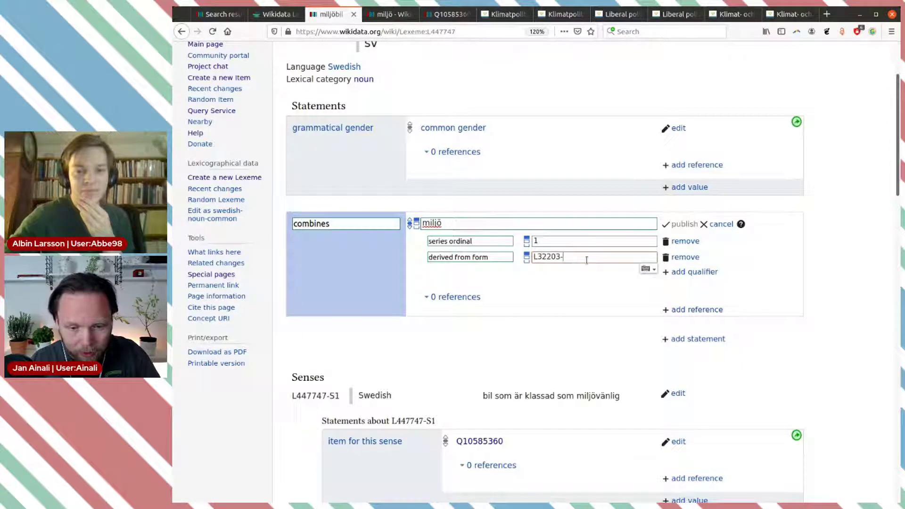
type("F1")
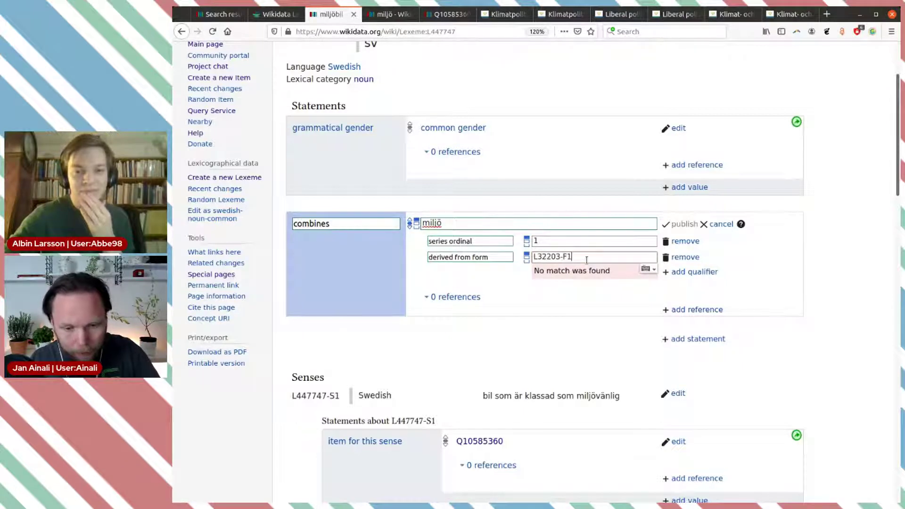
left_click(586, 271)
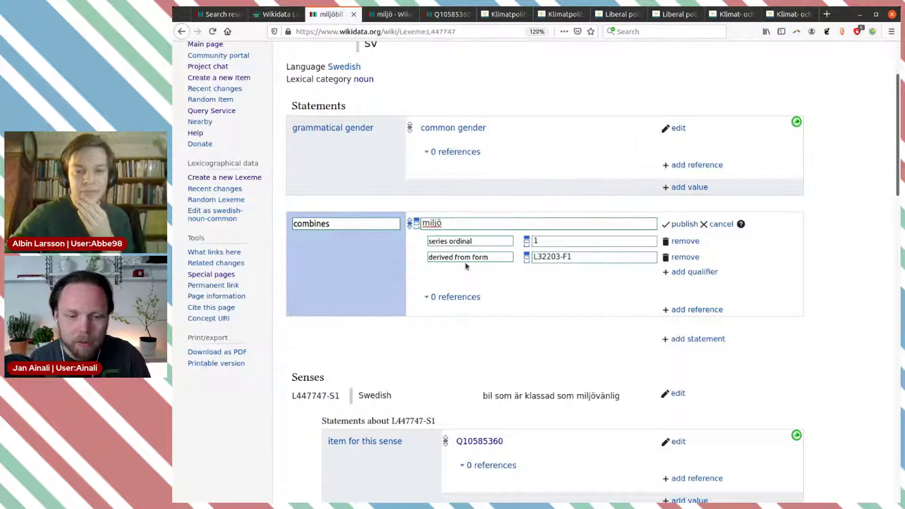
Publish the combines statement for miljö together with its qualifiers.
left_click(681, 224)
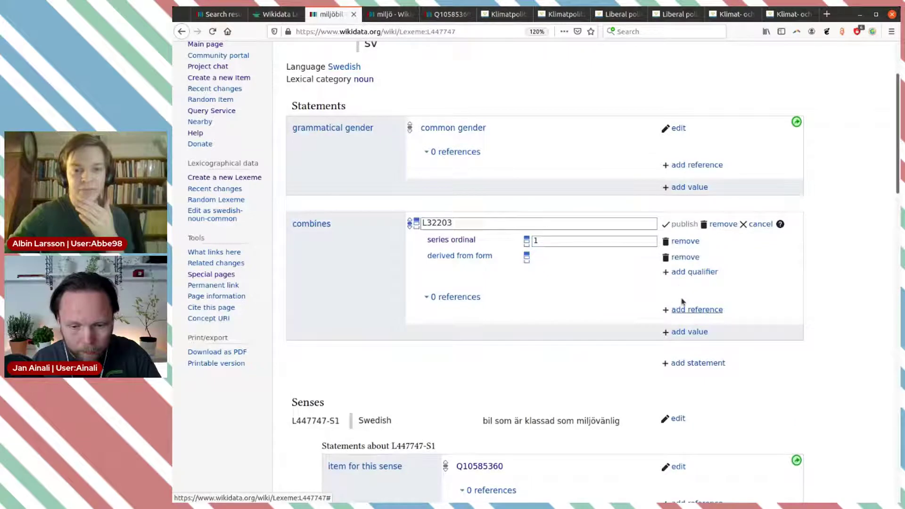
left_click(692, 309)
left_click(759, 224)
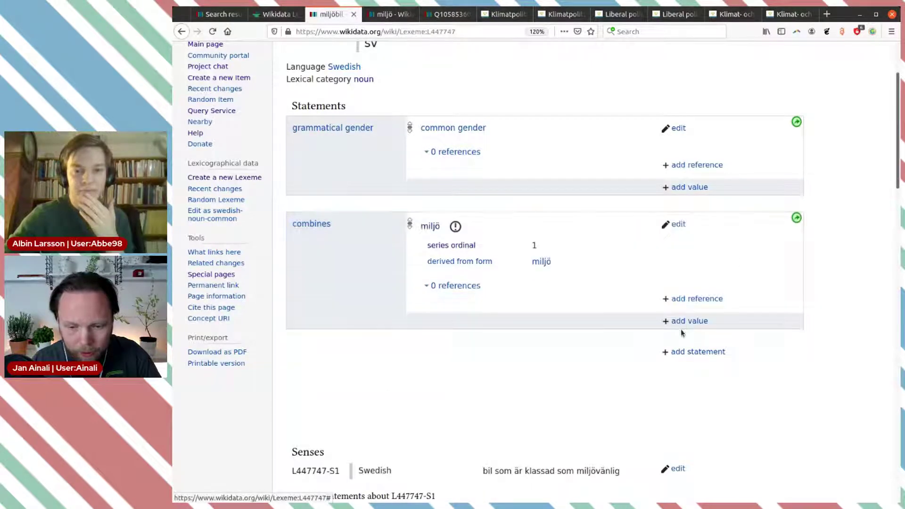
Add the Swedish noun bil as a second value of the combines statement and open the bil lexeme separately.
left_click(684, 320)
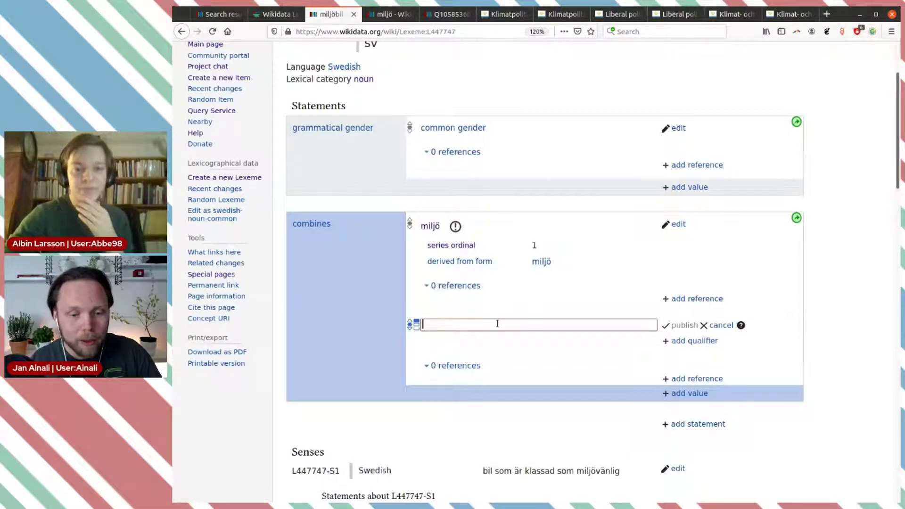
type("bil")
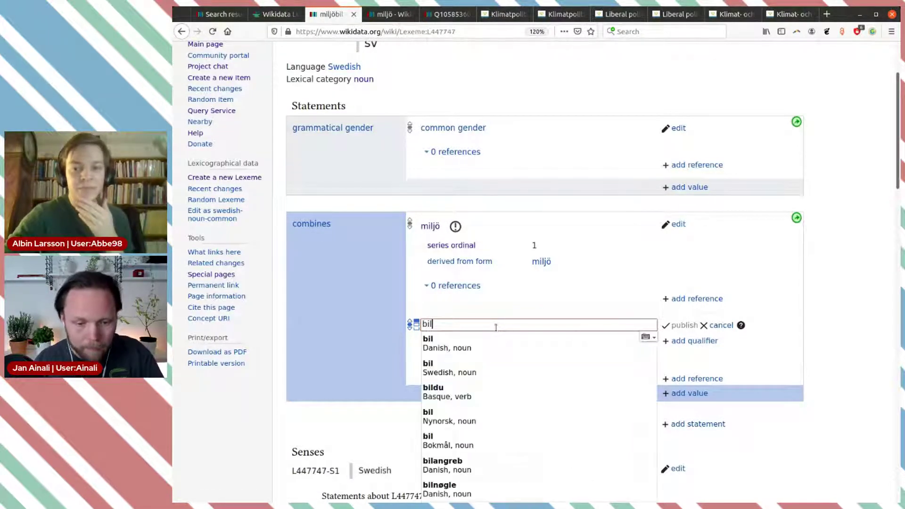
left_click(517, 368)
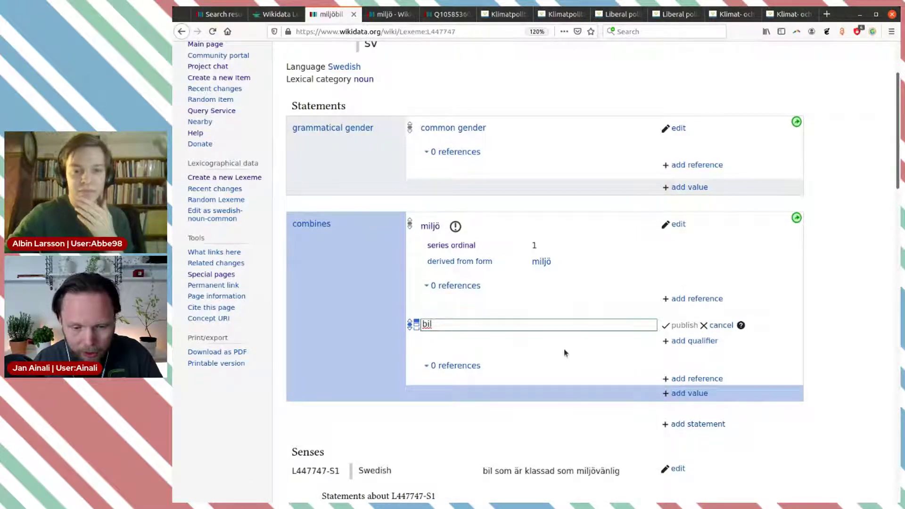
left_click(445, 325)
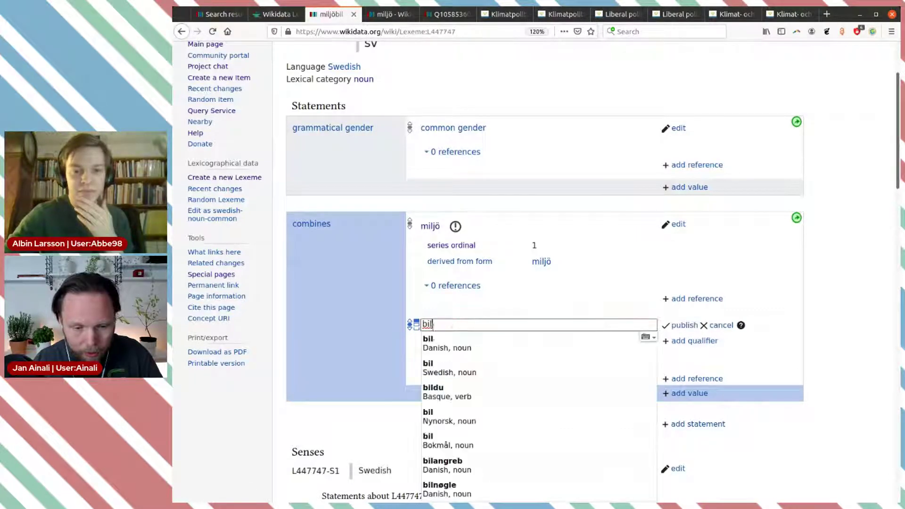
middle_click(442, 373)
Qualify the bil value with series ordinal 2 and add a "derived from form" qualifier.
left_click(686, 341)
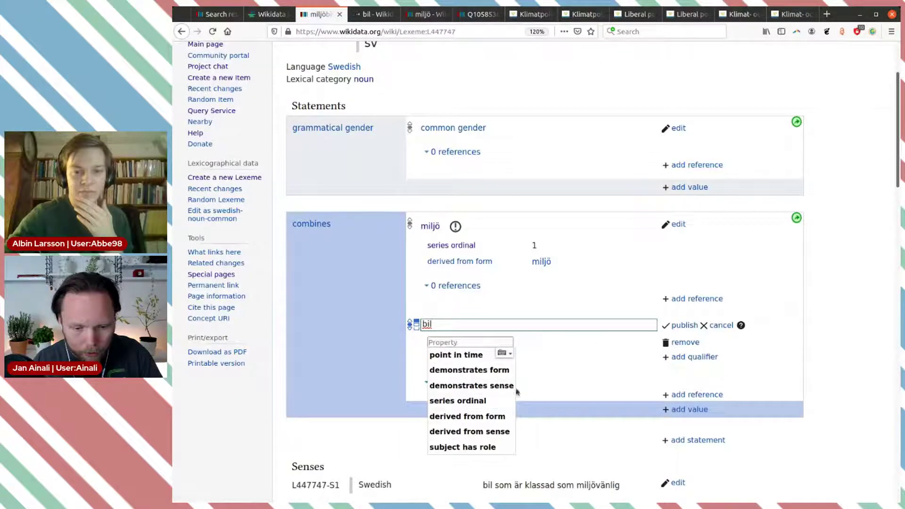
left_click(501, 400)
type("2")
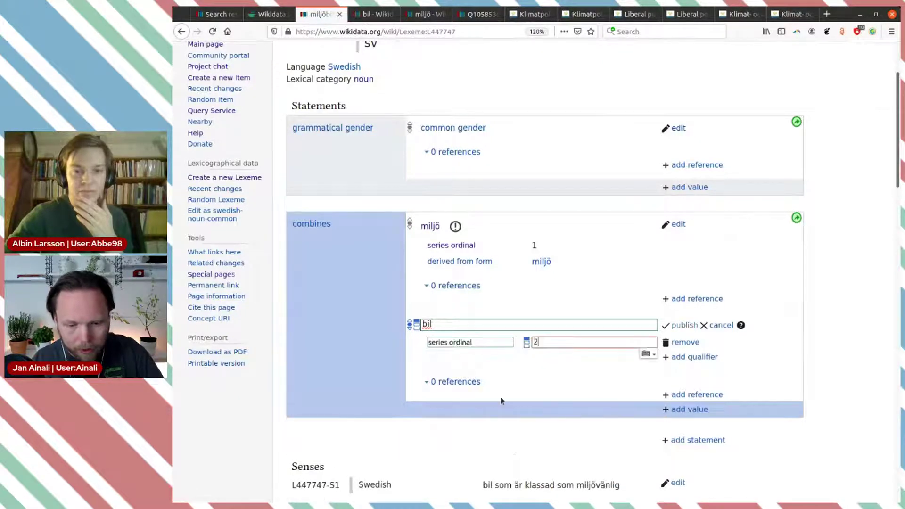
left_click(691, 358)
left_click(502, 431)
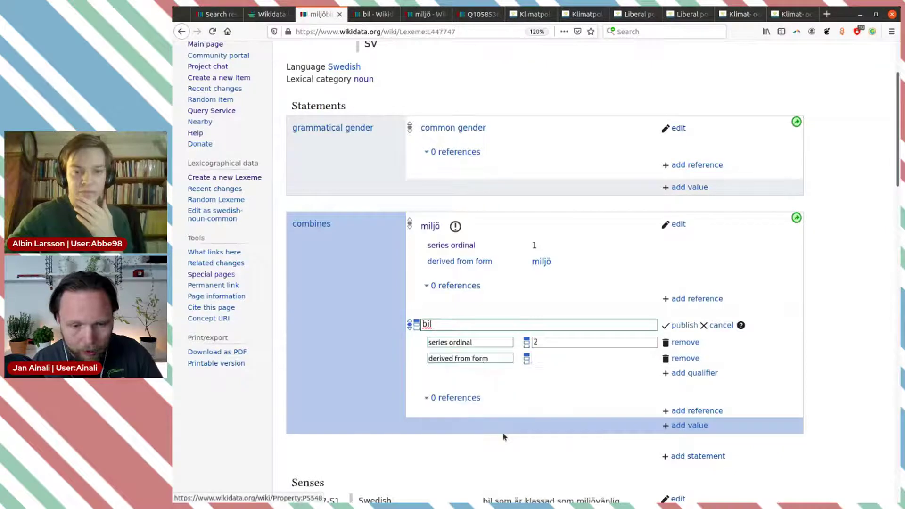
Copy the L32265- part of the first form's ID from the bil lexeme.
key("ctrl+Tab")
scroll(484, 307, "down", 6)
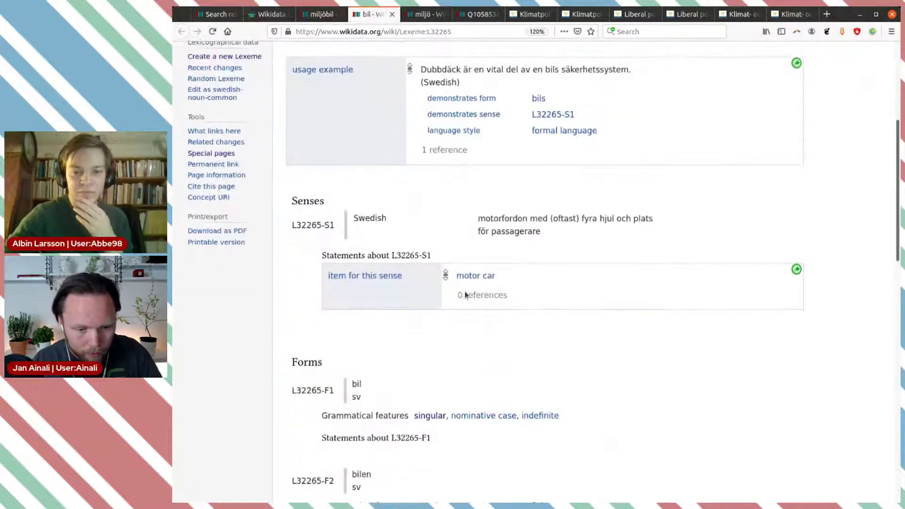
scroll(345, 278, "down", 3)
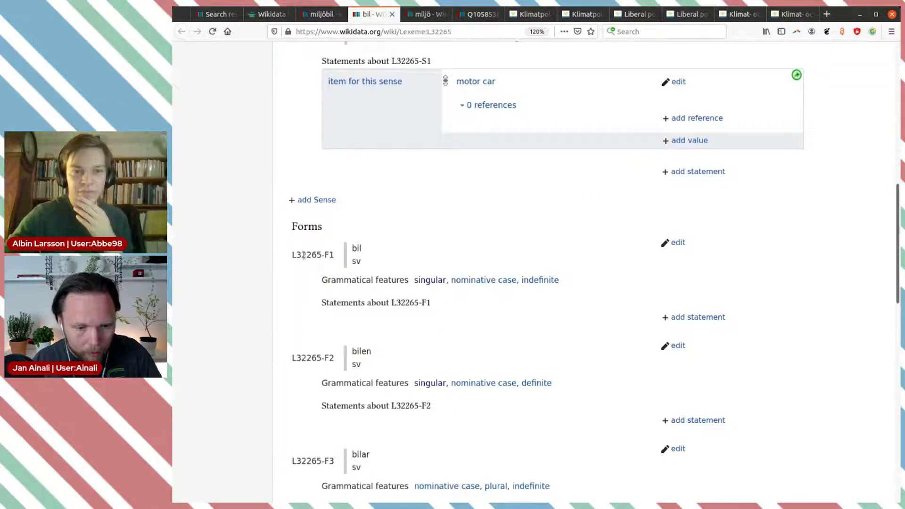
double_click(303, 255)
key("ctrl+c")
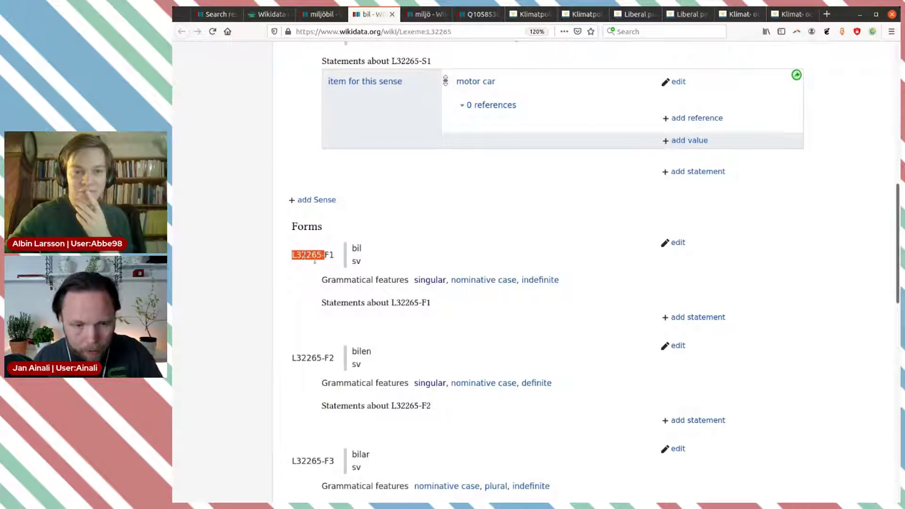
scroll(408, 275, "up", 4)
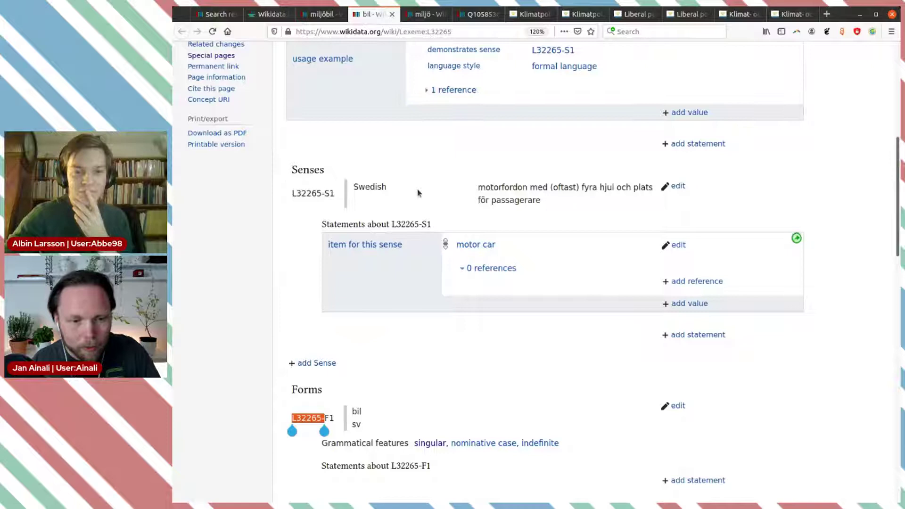
Return to the miljöbil lexeme and set the bil value's "derived from form" qualifier to L32265-F1.
key("ctrl+Page_Up")
key("ctrl+v")
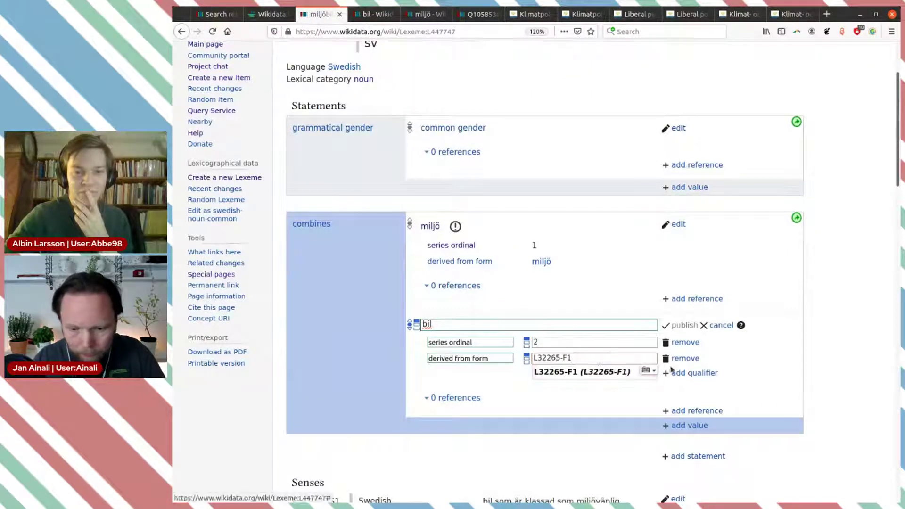
left_click(628, 376)
Add a "derived from sense" qualifier with L32265-S1 to the bil value and publish it.
left_click(673, 373)
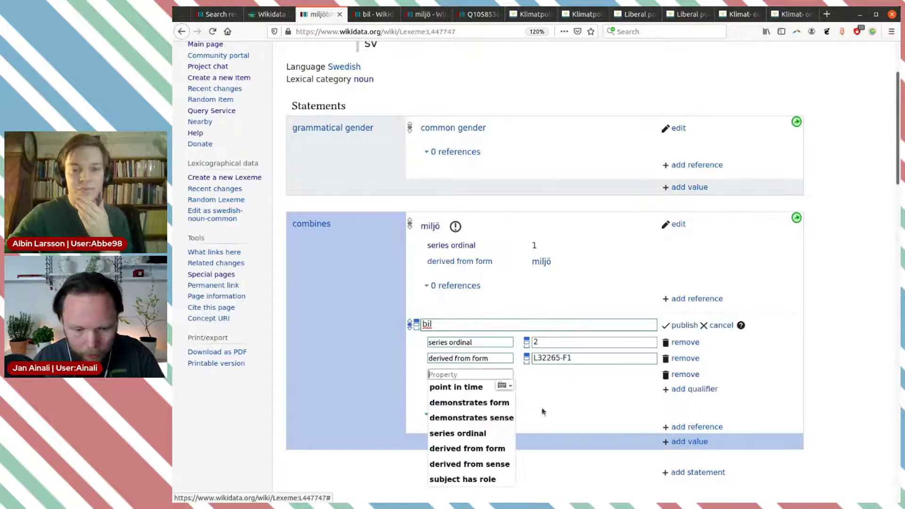
left_click(502, 466)
key("ctrl+v")
type("S1")
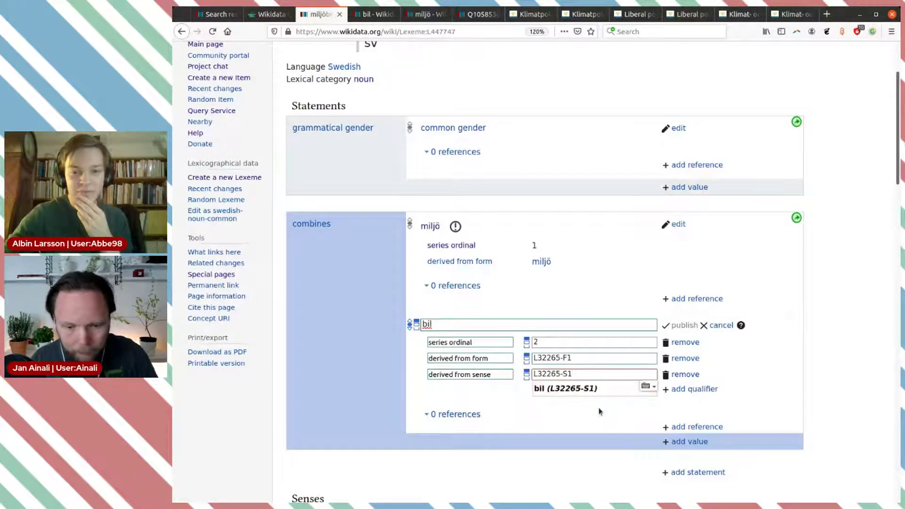
left_click(572, 388)
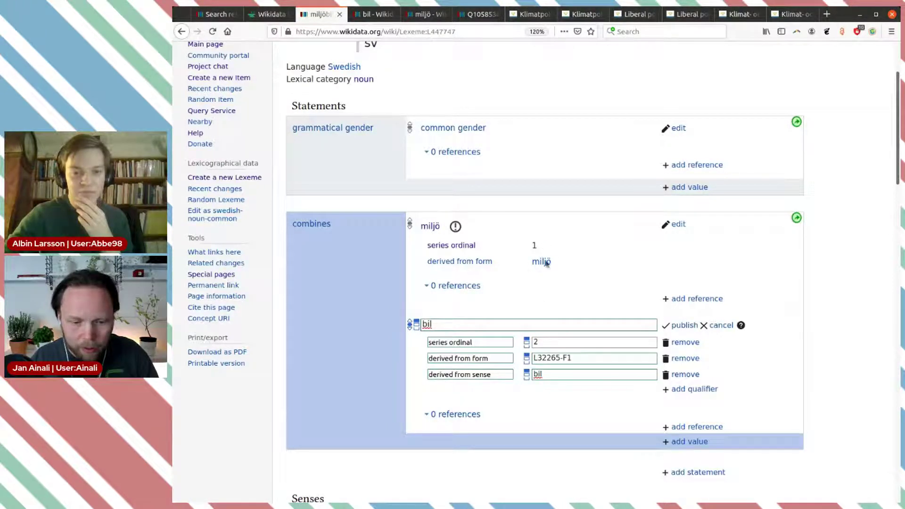
left_click(689, 325)
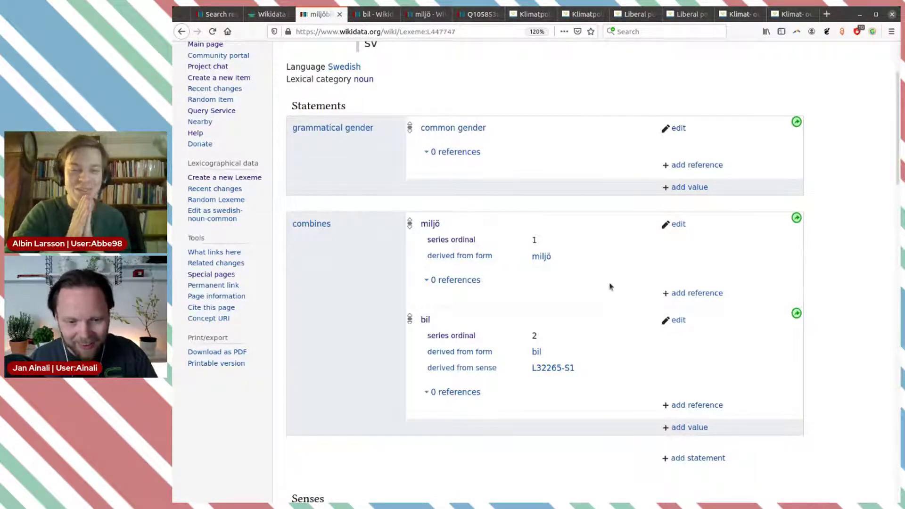
Review the miljöbil lexeme's combines statement with its qualifiers, the sense with its linked item, and the forms.
scroll(610, 285, "down", 2)
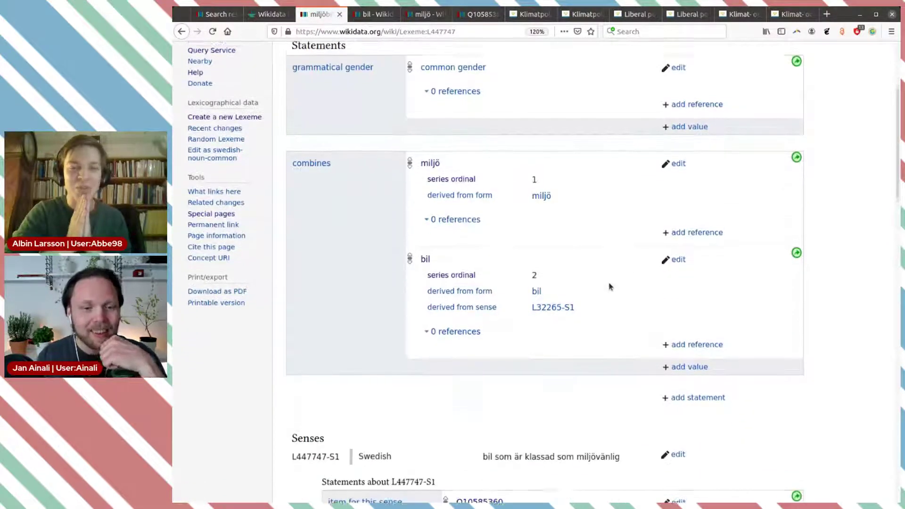
scroll(609, 285, "up", 2)
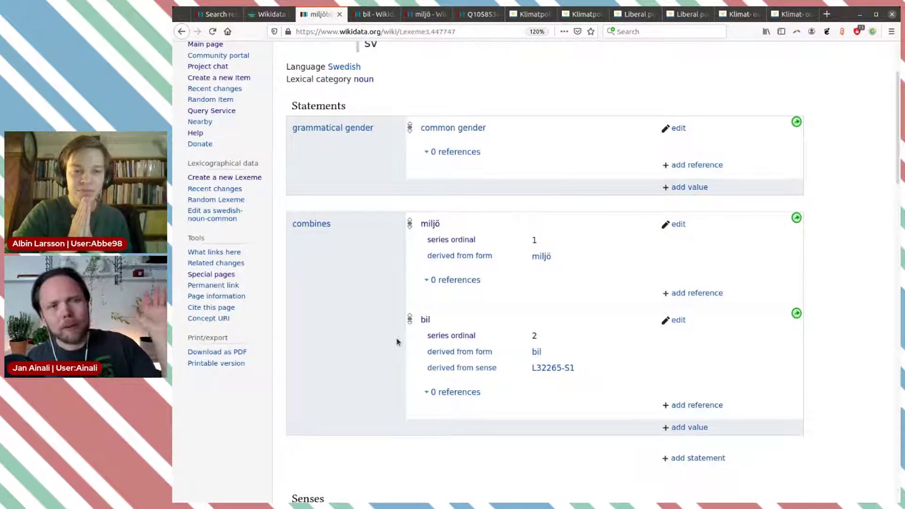
scroll(396, 342, "down", 2)
scroll(396, 342, "down", 8)
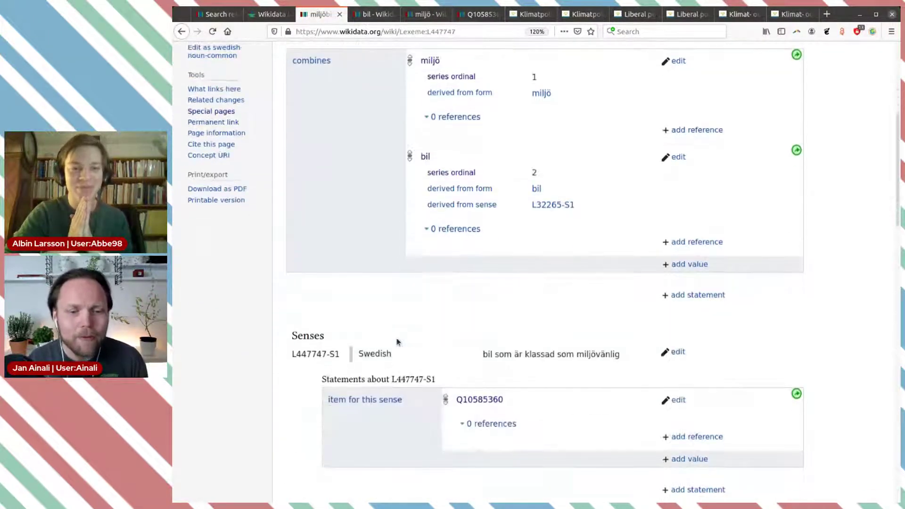
scroll(397, 342, "down", 6)
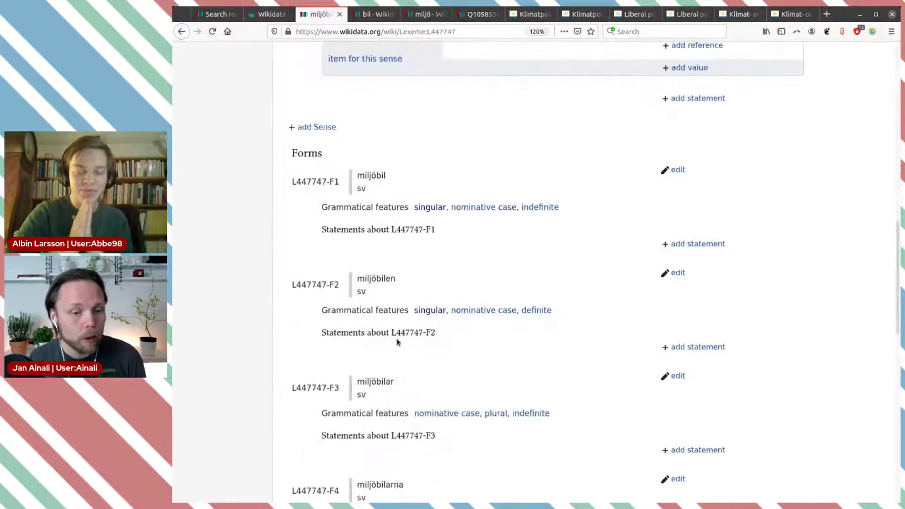
scroll(396, 341, "down", 1)
scroll(396, 341, "up", 5)
scroll(396, 342, "up", 6)
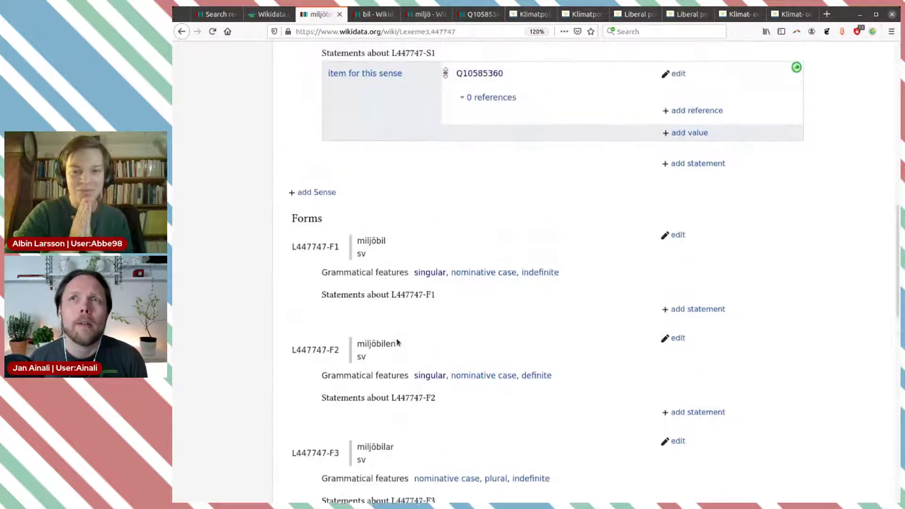
scroll(397, 342, "up", 8)
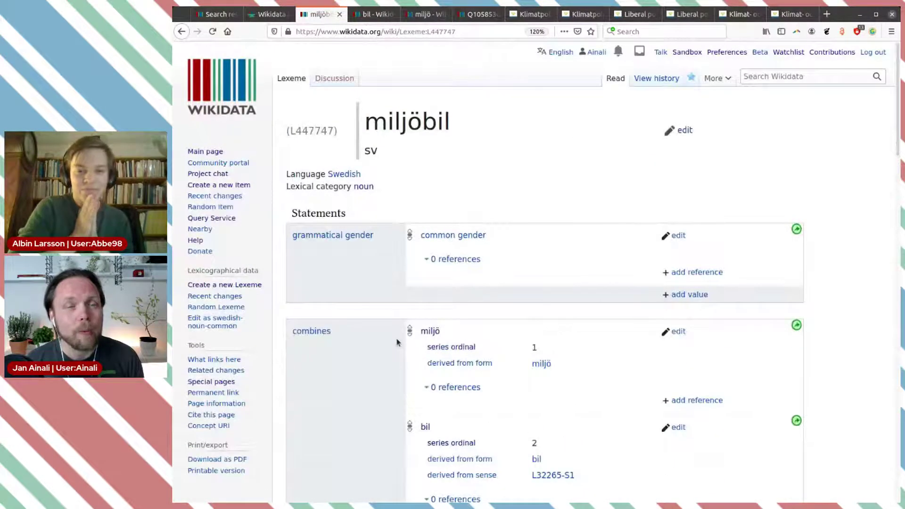
scroll(396, 341, "down", 3)
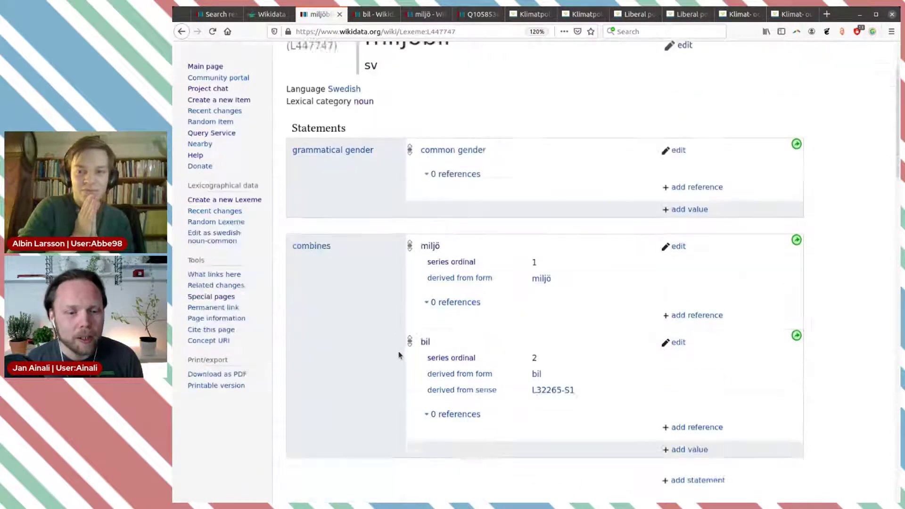
scroll(398, 351, "down", 2)
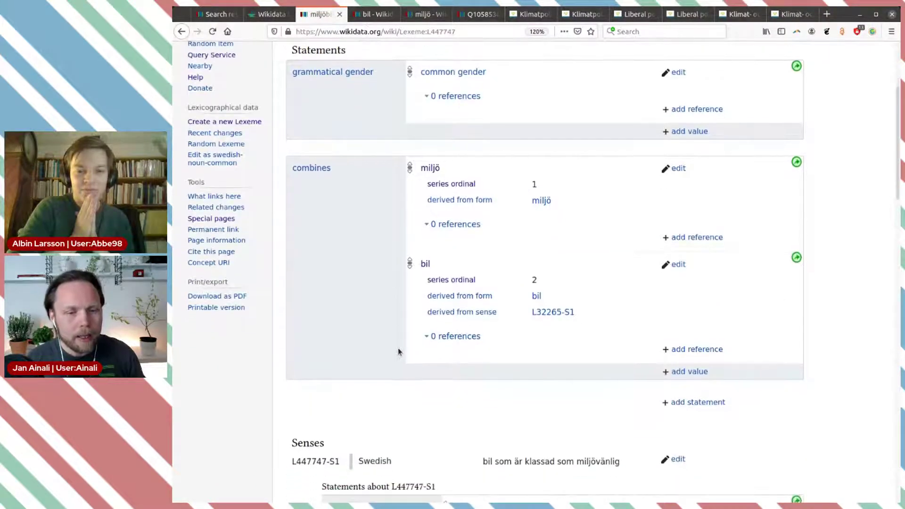
scroll(398, 349, "down", 5)
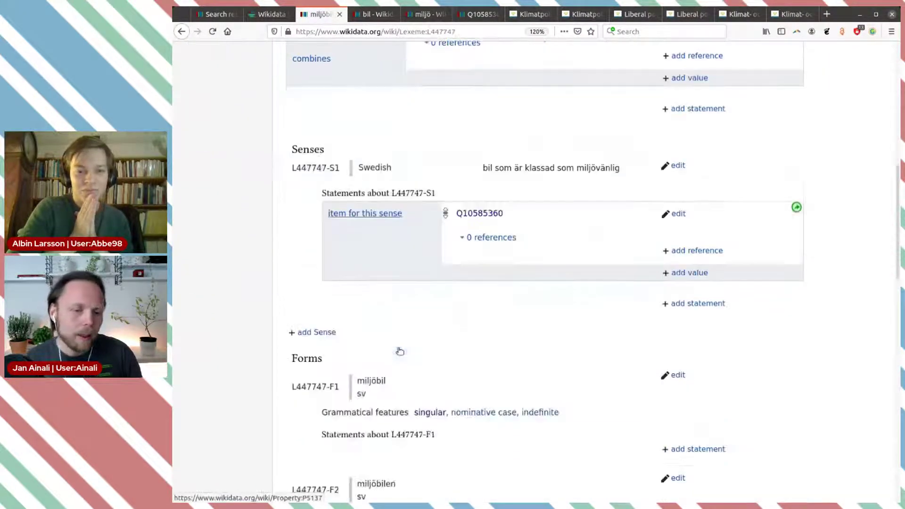
scroll(399, 350, "up", 4)
scroll(398, 351, "up", 6)
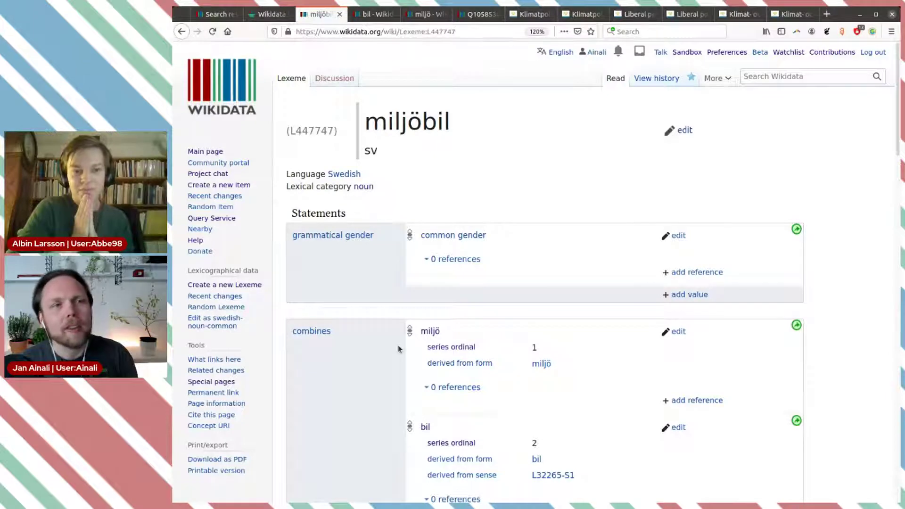
scroll(398, 349, "down", 8)
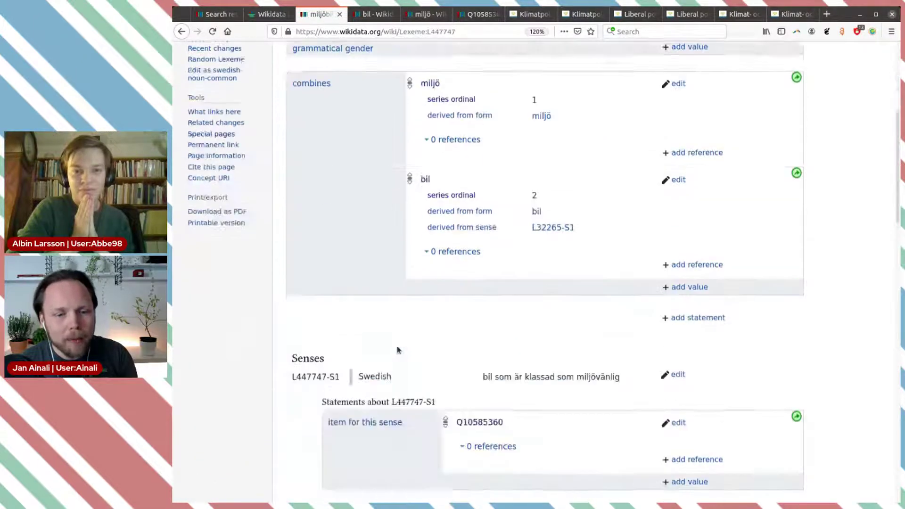
scroll(398, 349, "down", 2)
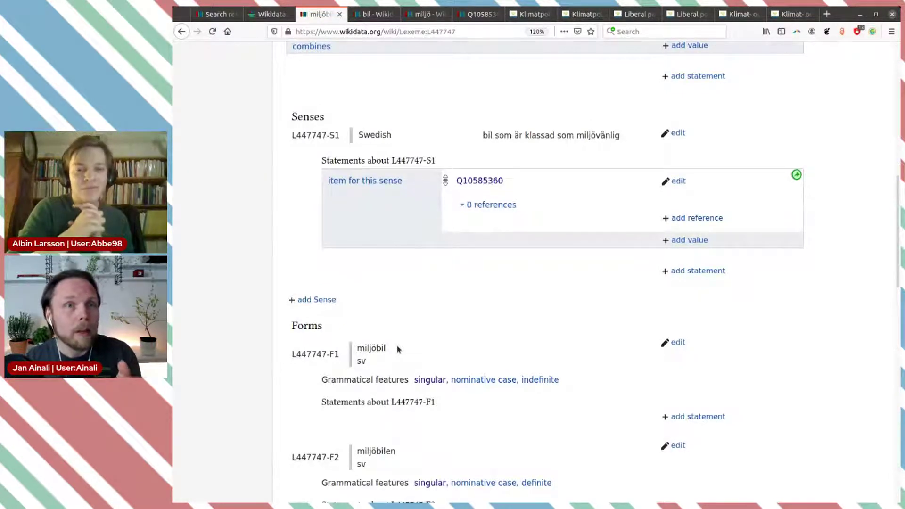
scroll(397, 349, "up", 10)
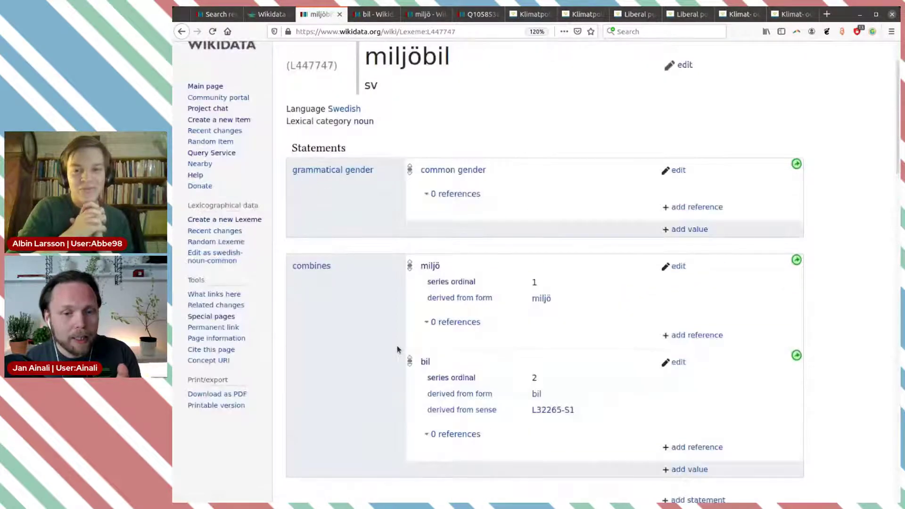
scroll(396, 349, "down", 3)
scroll(396, 348, "up", 2)
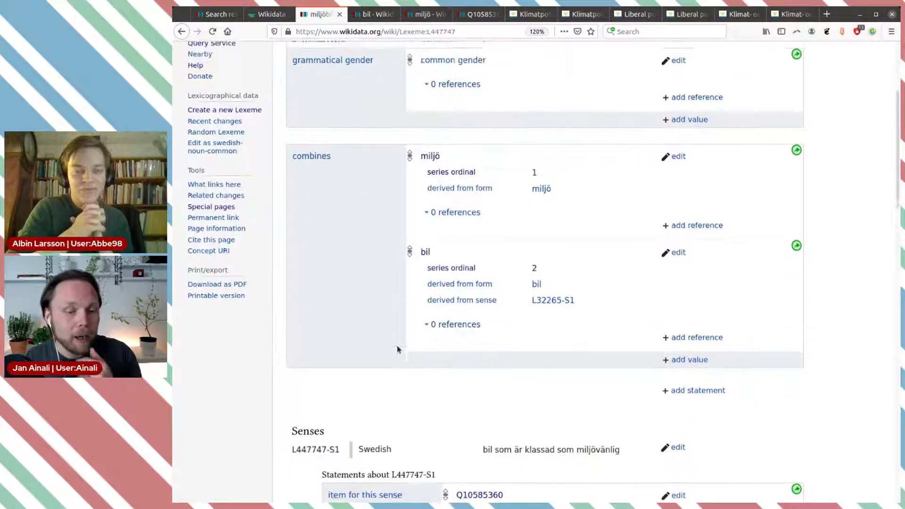
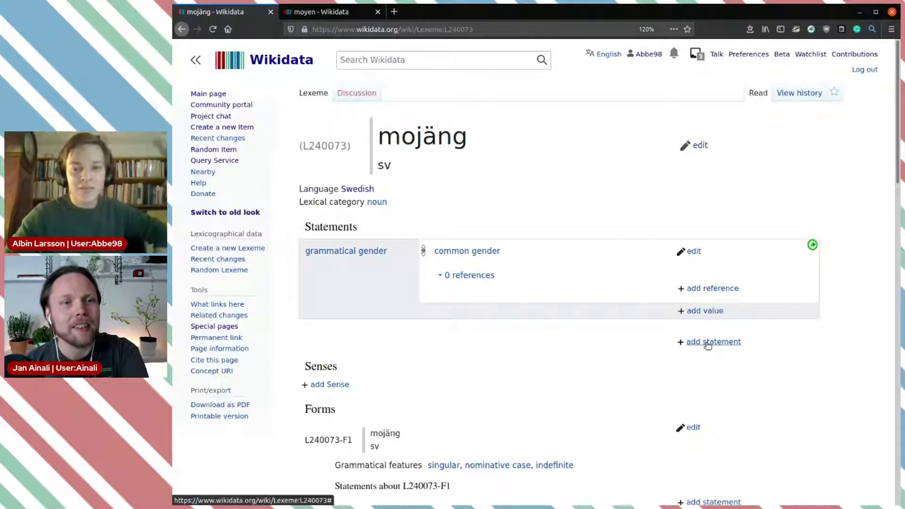
left_click(709, 342)
scroll(586, 341, "down", 3)
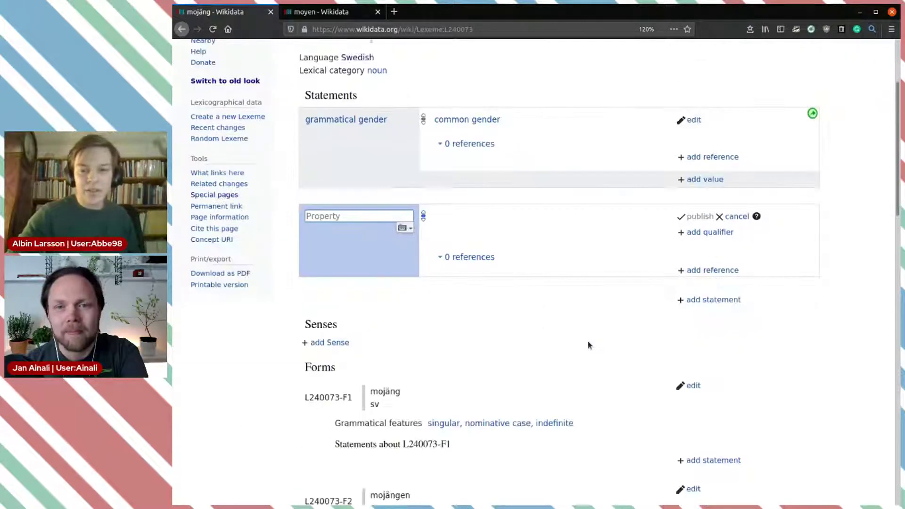
left_click(737, 217)
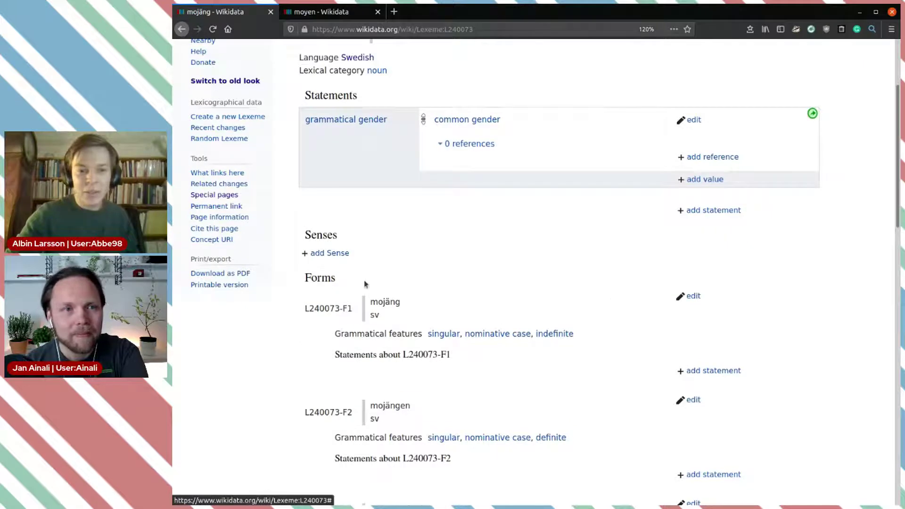
Add a new sense to the mojäng lexeme with Swedish (sv) as its gloss language.
left_click(329, 253)
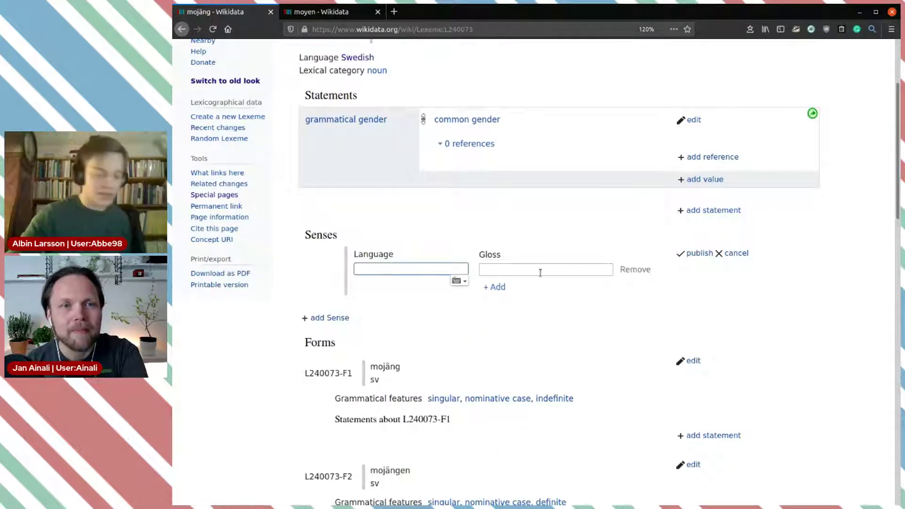
type("sv")
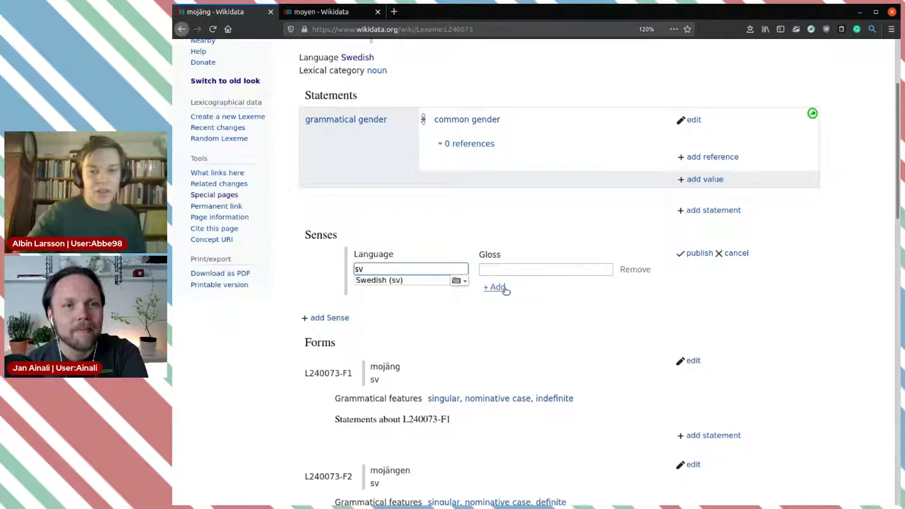
left_click(416, 281)
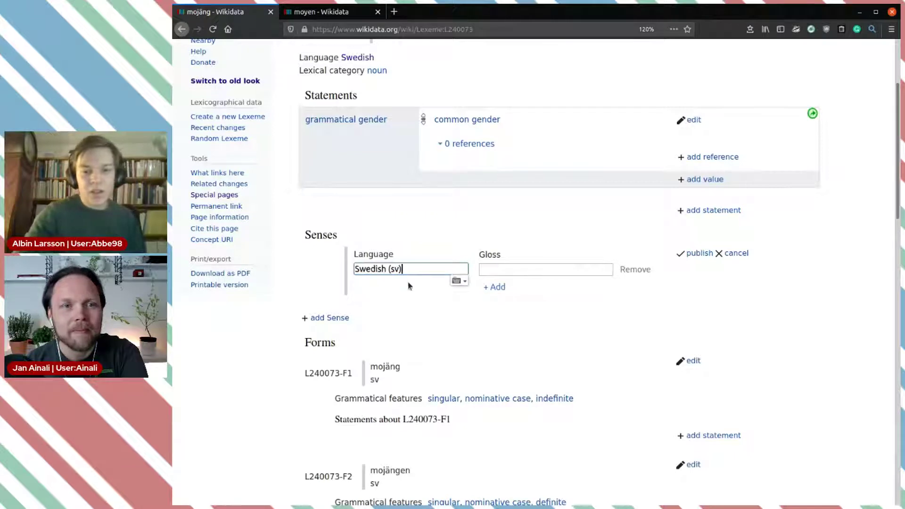
left_click(550, 269)
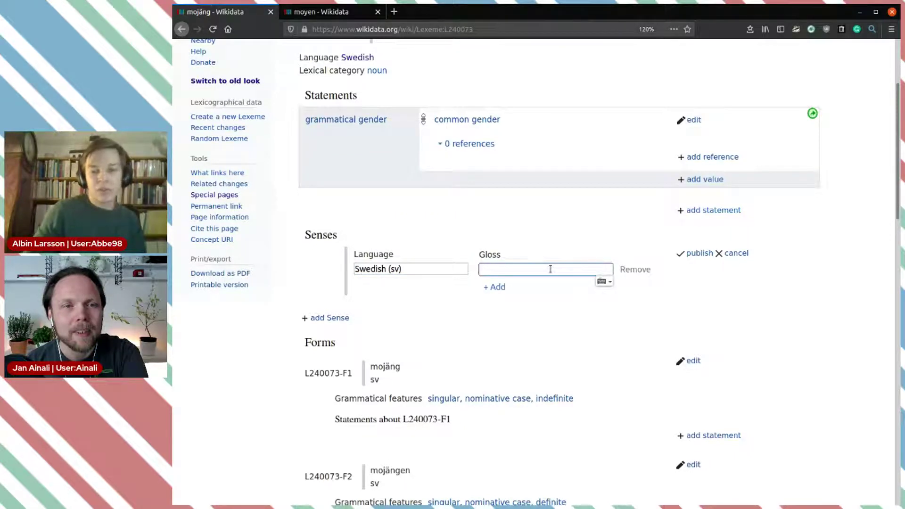
type("t")
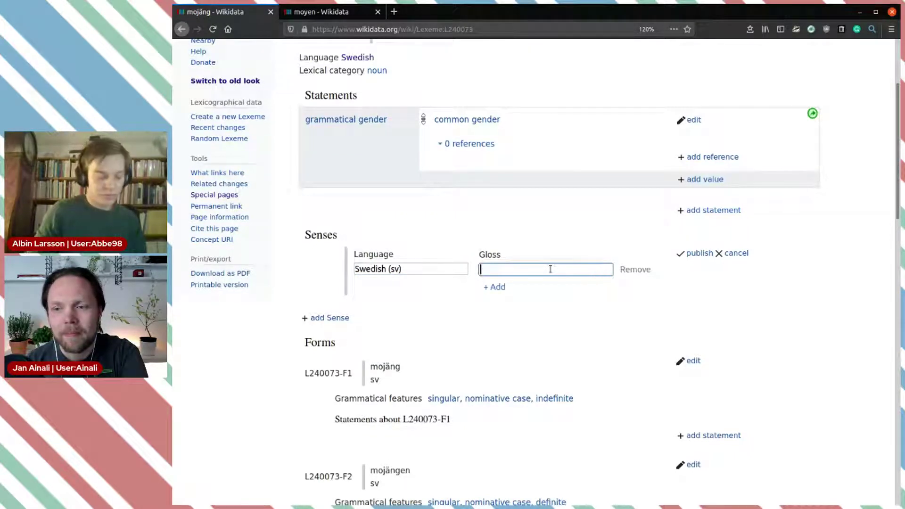
type("hing")
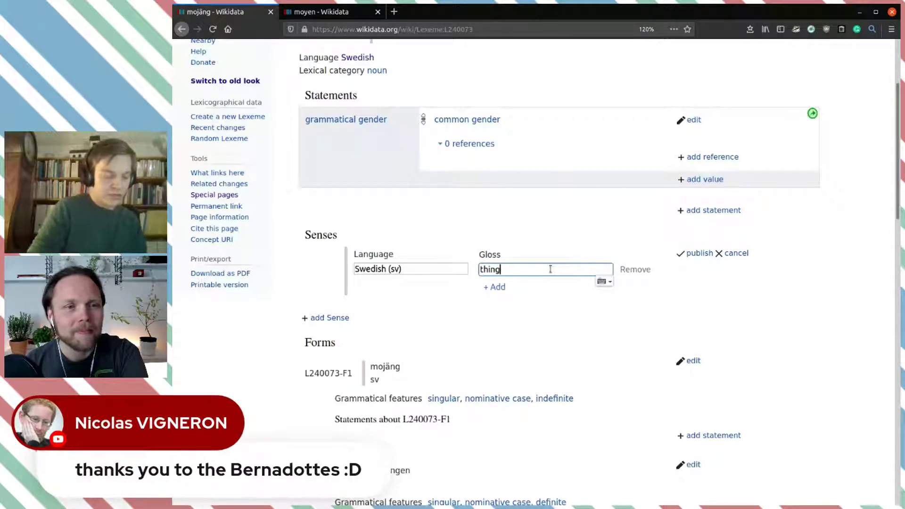
key("BackSpace")
key("BackSpace")
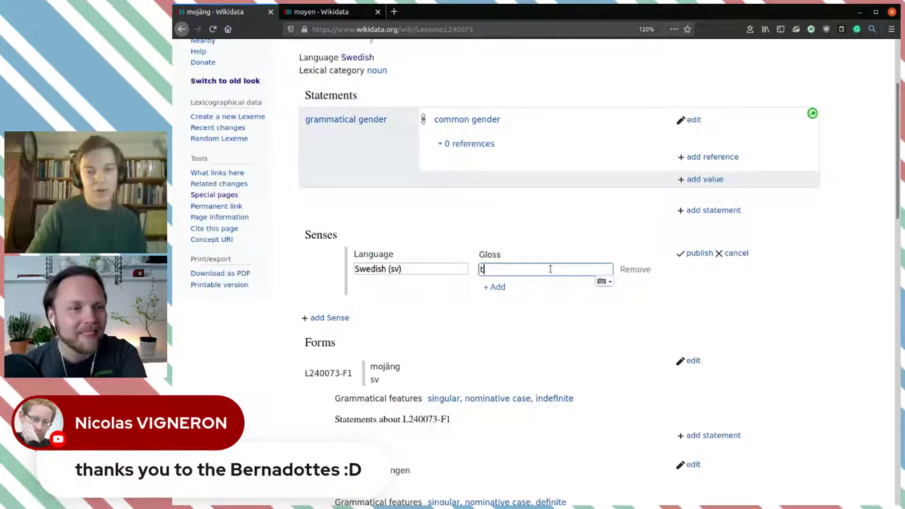
key("BackSpace")
key("BackSpace")
Enter "sak or appar" as the Swedish gloss of the new mojäng sense.
type("sak")
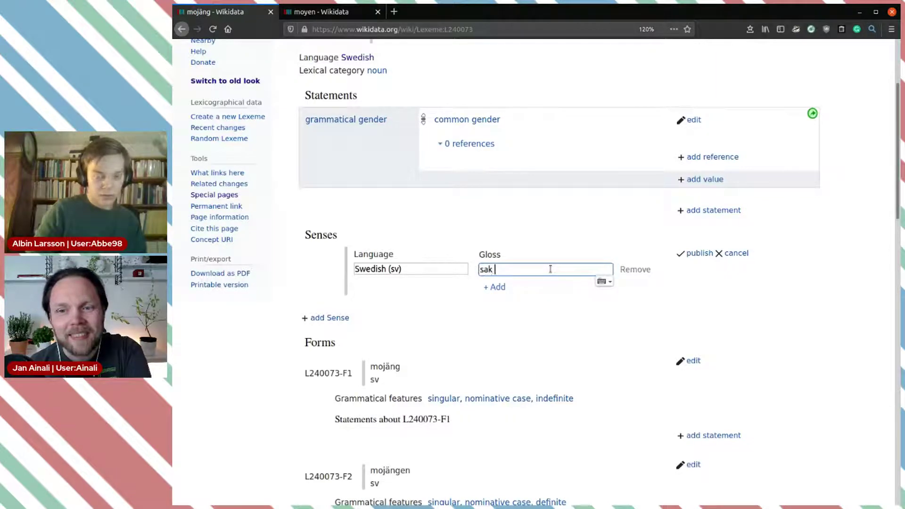
type(" or")
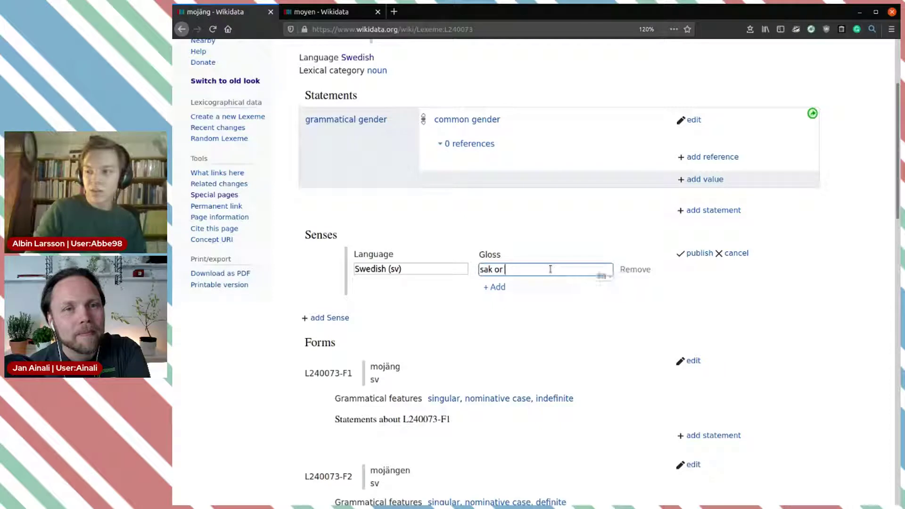
type("app")
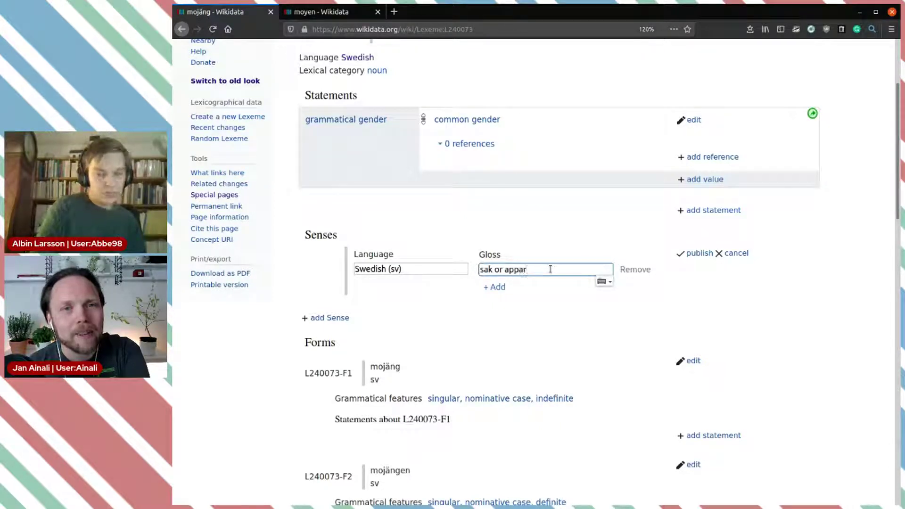
Complete the new sense's Swedish gloss as "sak eller apparat" and publish it.
type("ar")
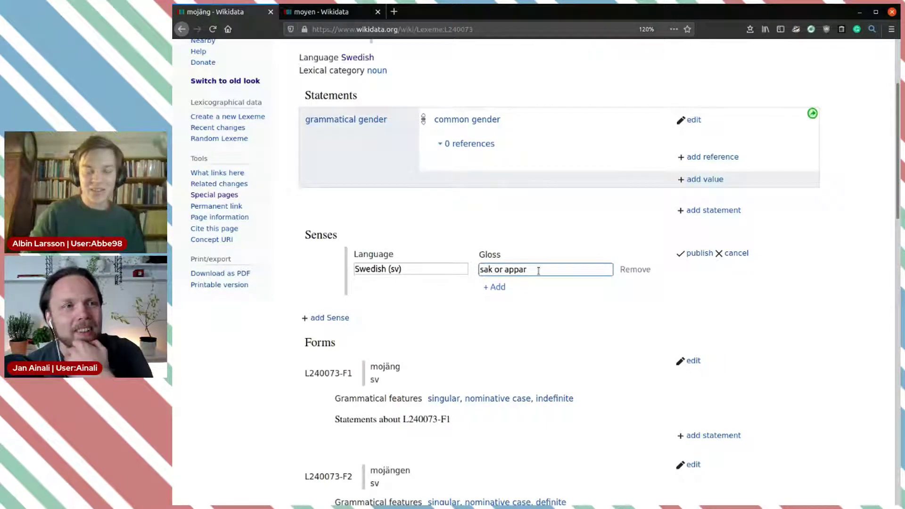
key("Left")
key("Left")
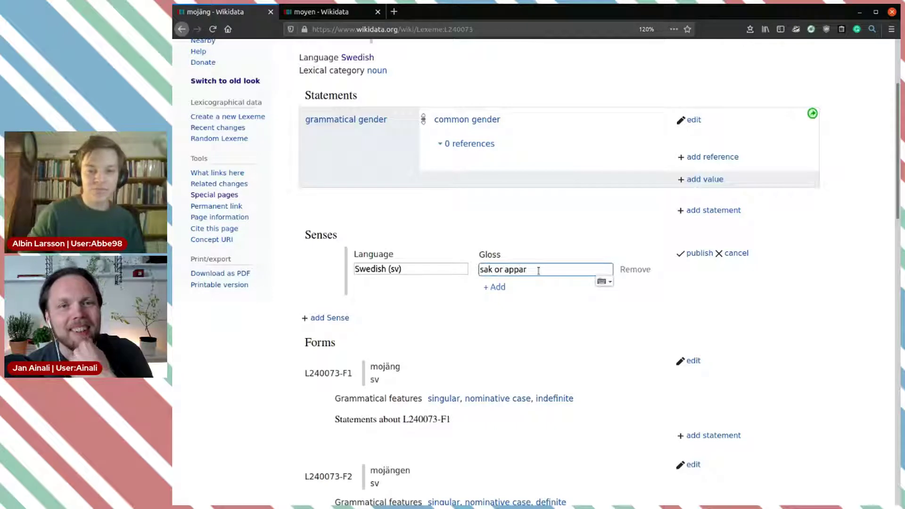
key("BackSpace")
key("BackSpace")
type("eller")
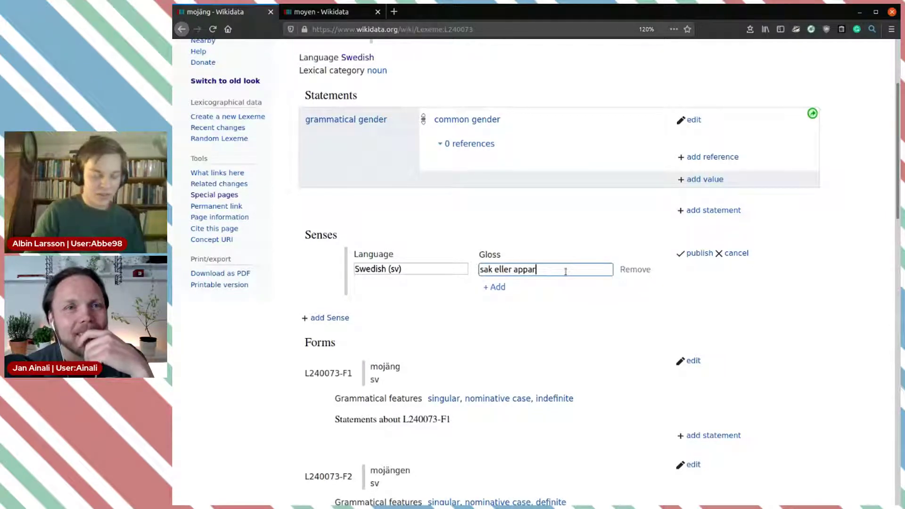
type("at")
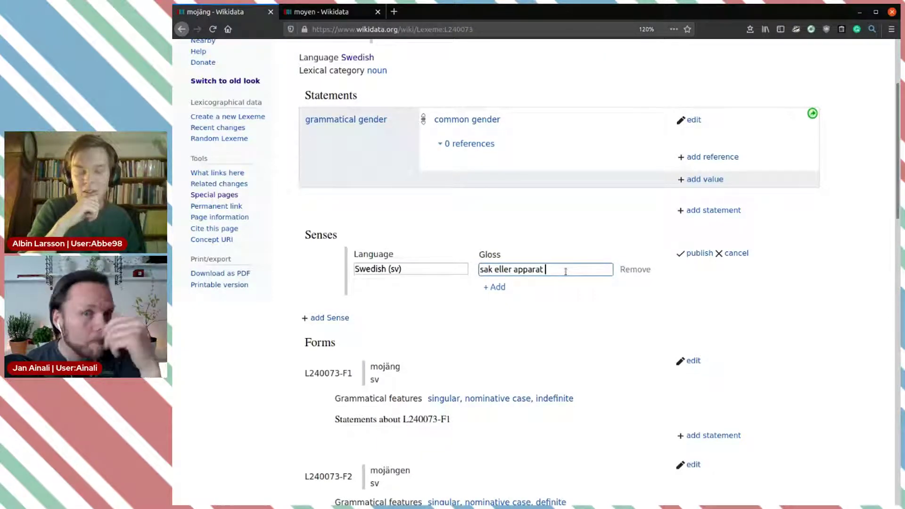
left_click(699, 254)
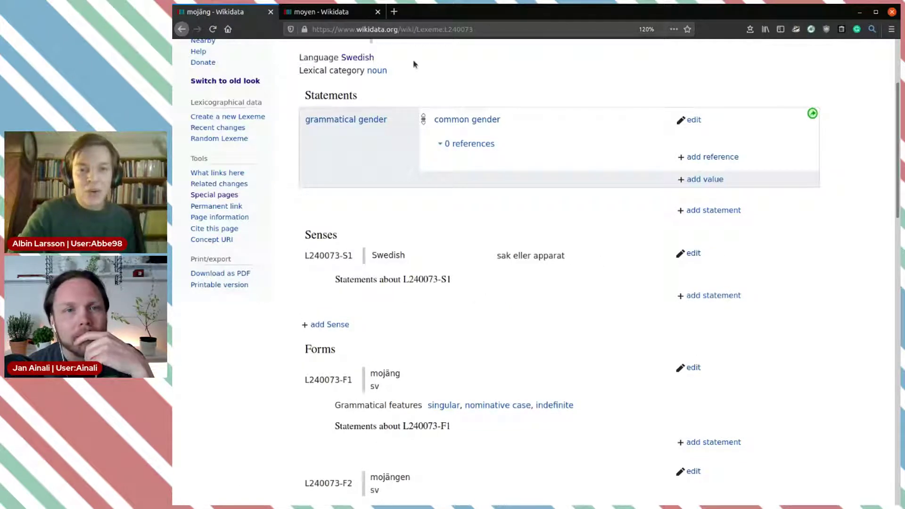
Review the statements, senses and forms on the French lexeme moyen's page.
left_click(343, 14)
left_click_drag(494, 144, 372, 142)
left_click(561, 146)
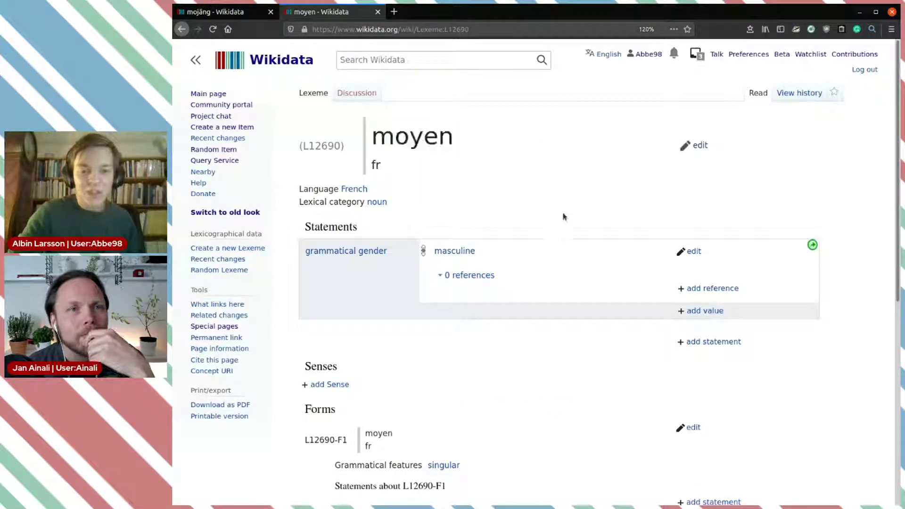
scroll(471, 366, "down", 4)
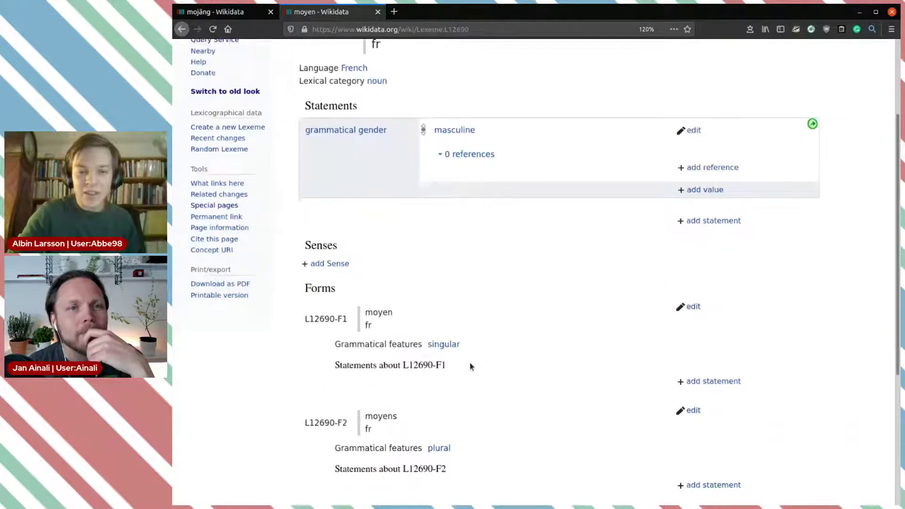
scroll(486, 354, "up", 3)
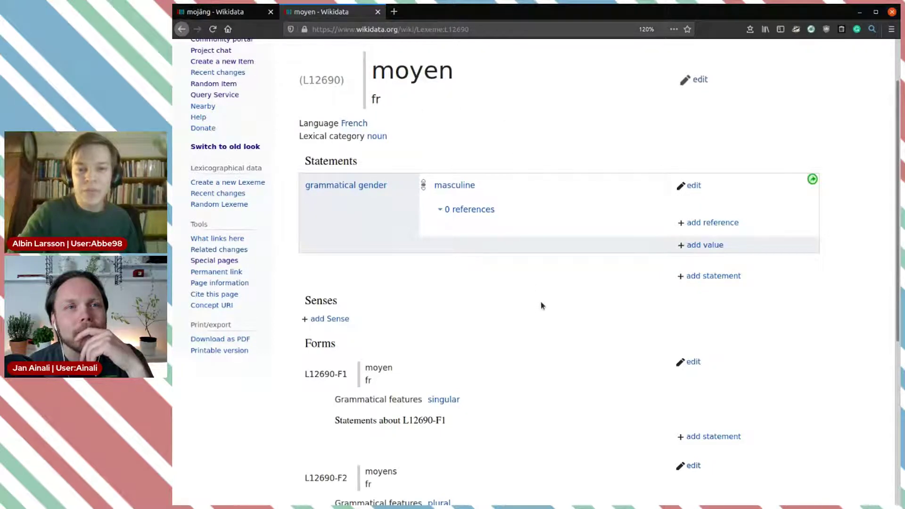
scroll(541, 301, "up", 2)
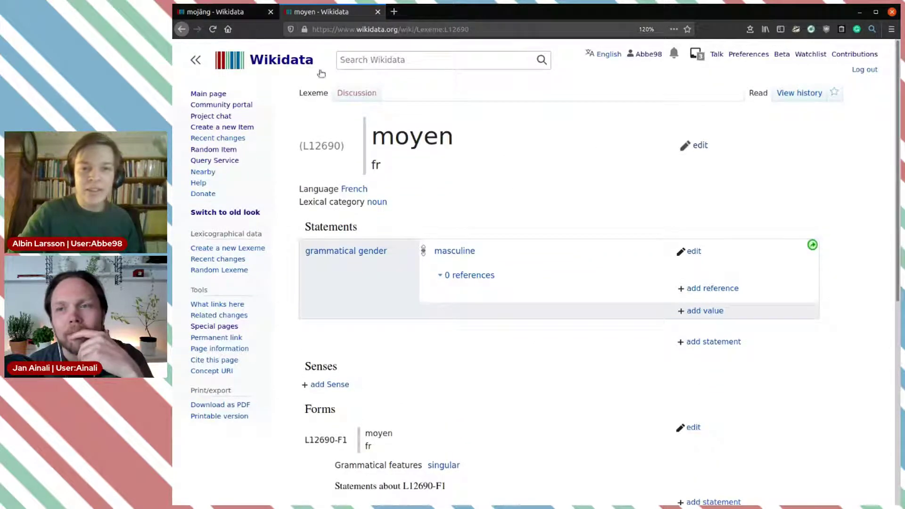
Start a new statement on the Swedish lexeme mojäng with the property "derived from".
key("ctrl+Tab")
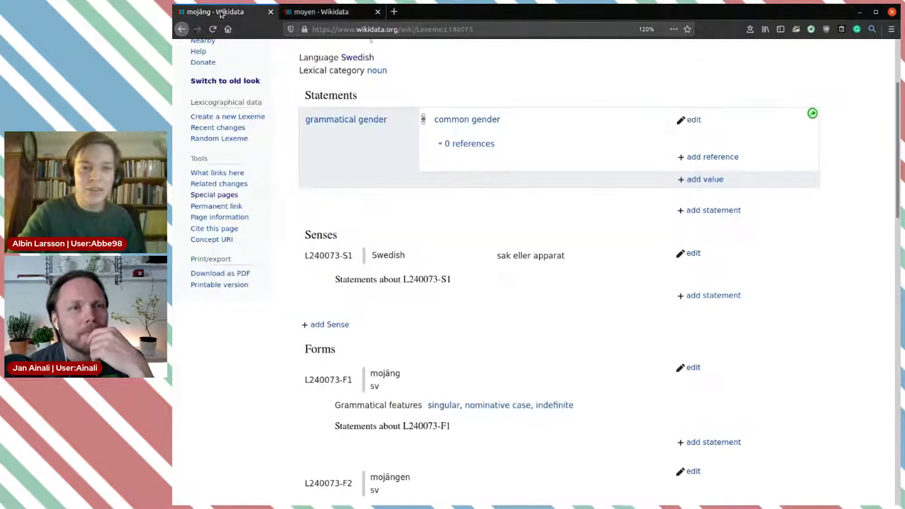
scroll(669, 292, "up", 1)
left_click(714, 245)
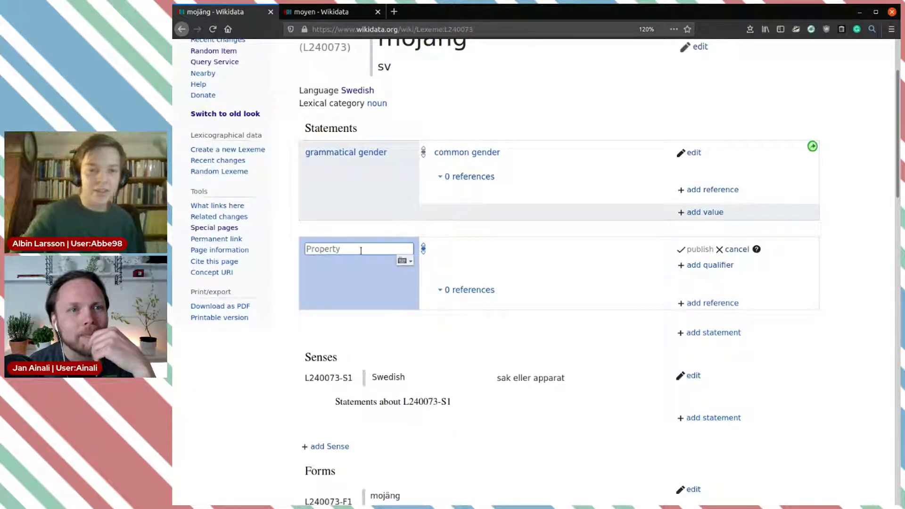
type("de")
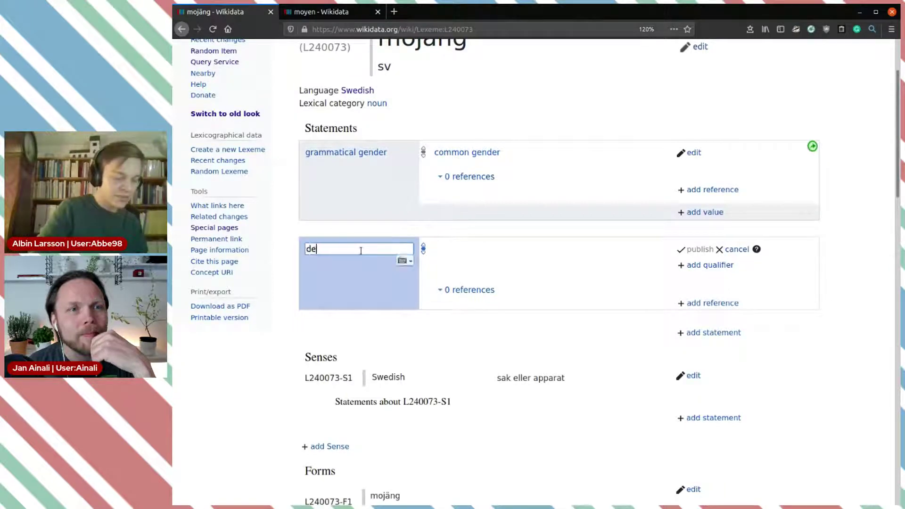
type("rived")
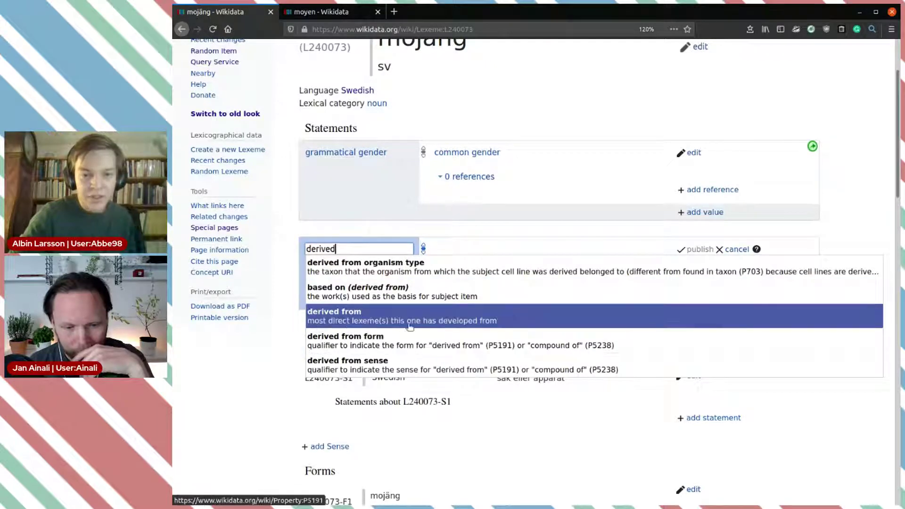
left_click(479, 324)
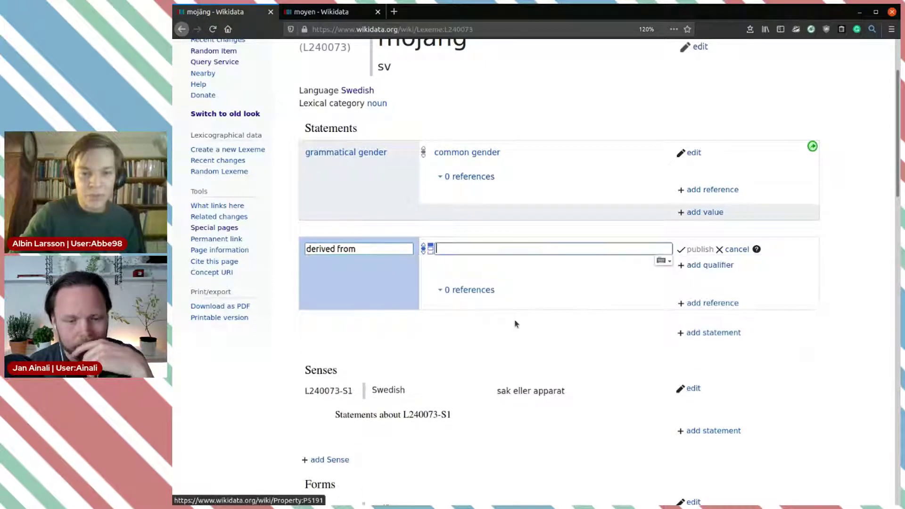
Copy the French lexeme moyen's ID, L12690, into the "derived from" value and publish the statement.
key("ctrl+Tab")
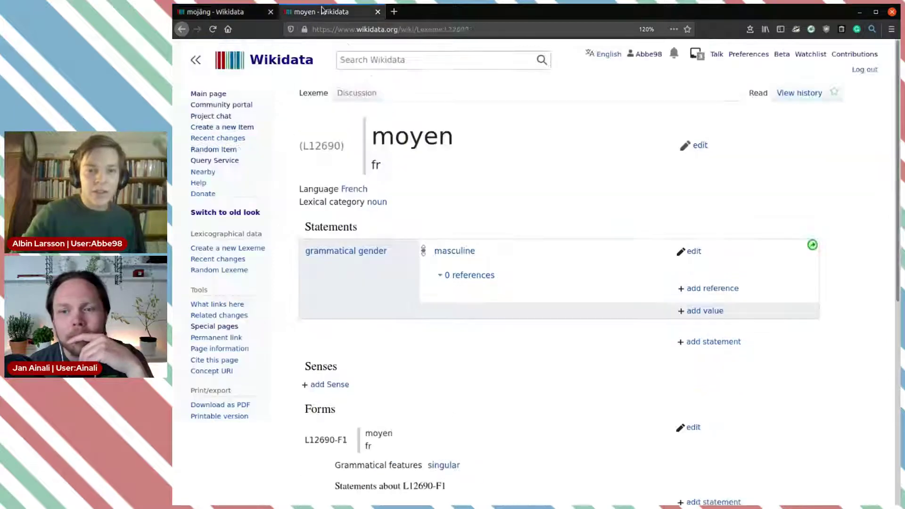
double_click(313, 149)
key("ctrl+c")
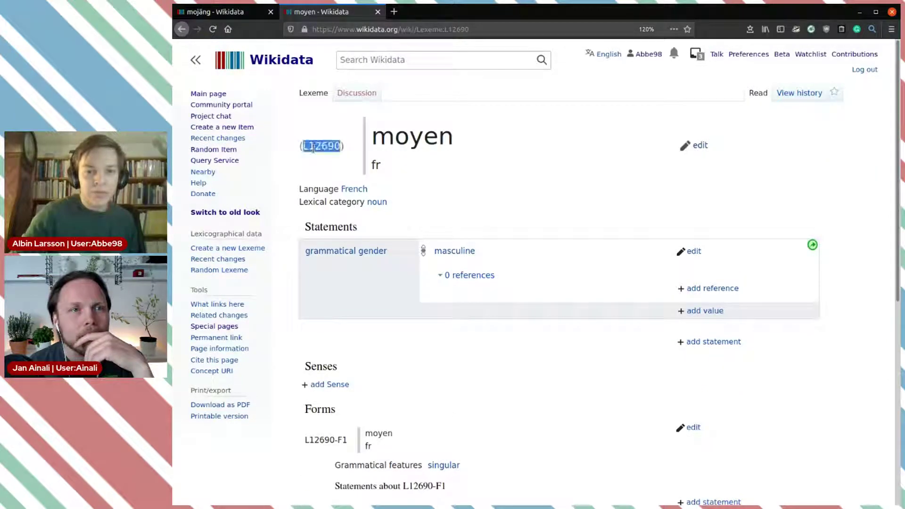
key("ctrl+Tab")
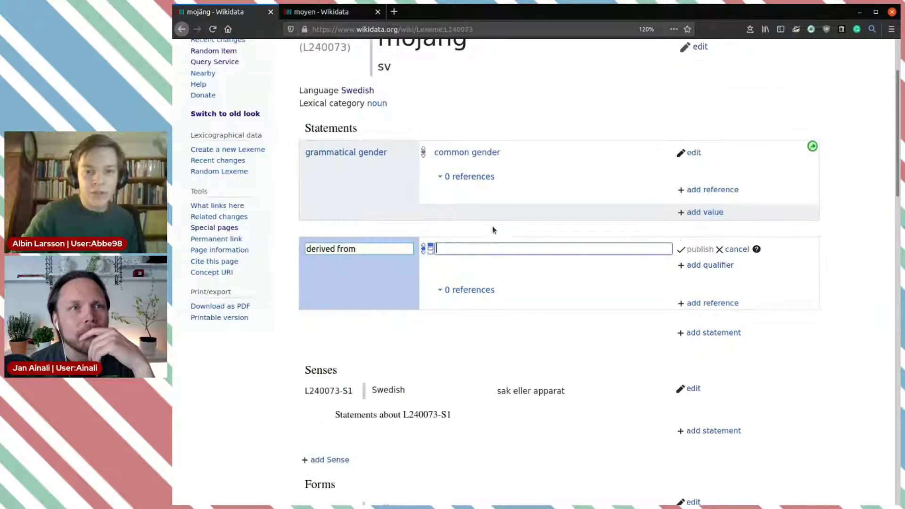
key("ctrl+v")
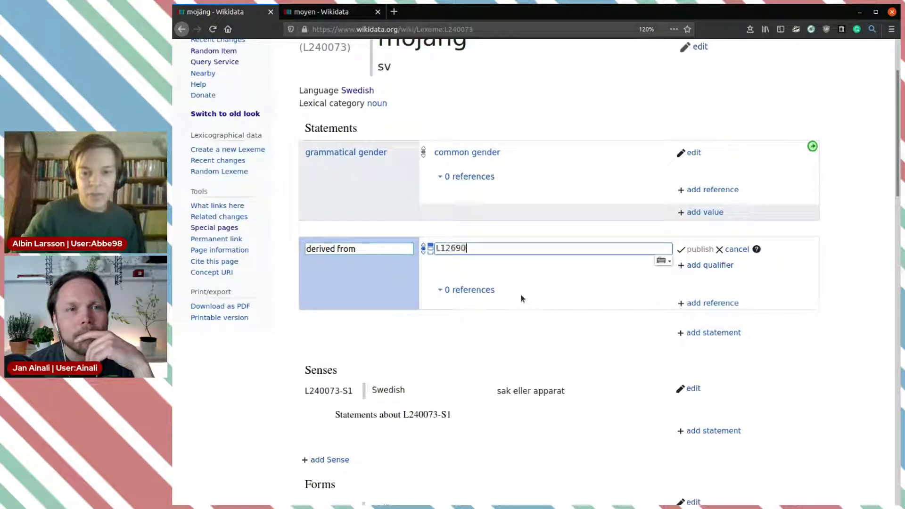
left_click(565, 261)
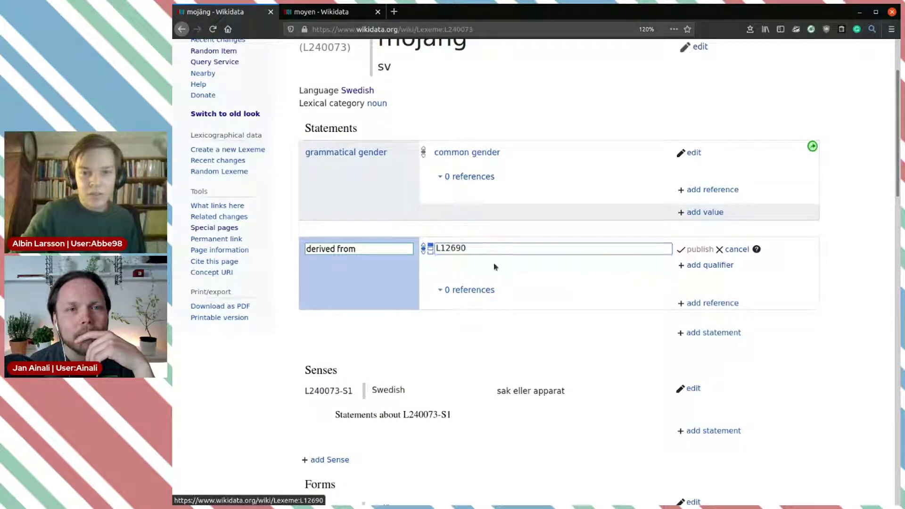
left_click(697, 250)
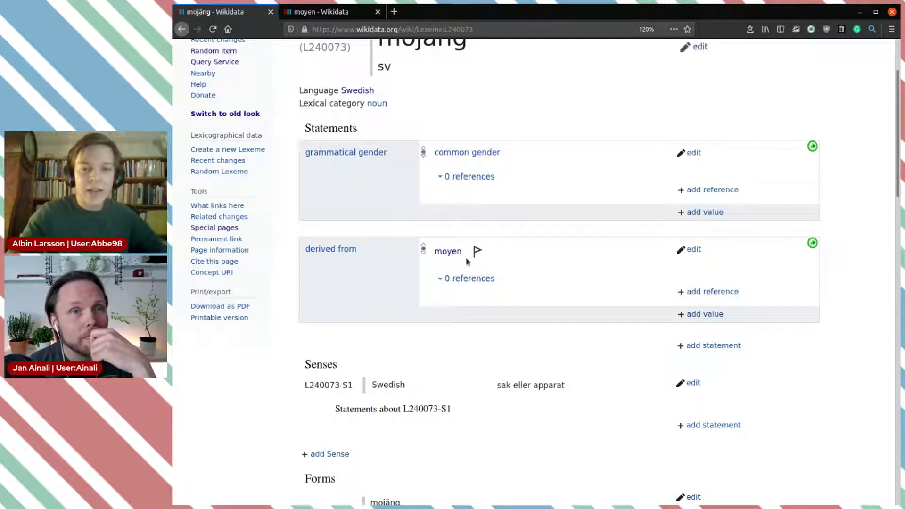
Check the constraint suggestion flagged on the "derived from" statement and close it.
left_click(477, 252)
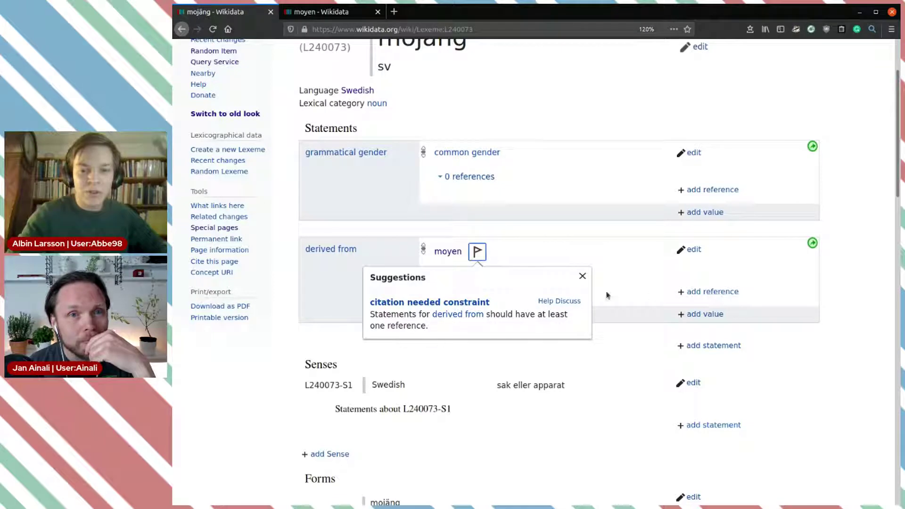
left_click(635, 260)
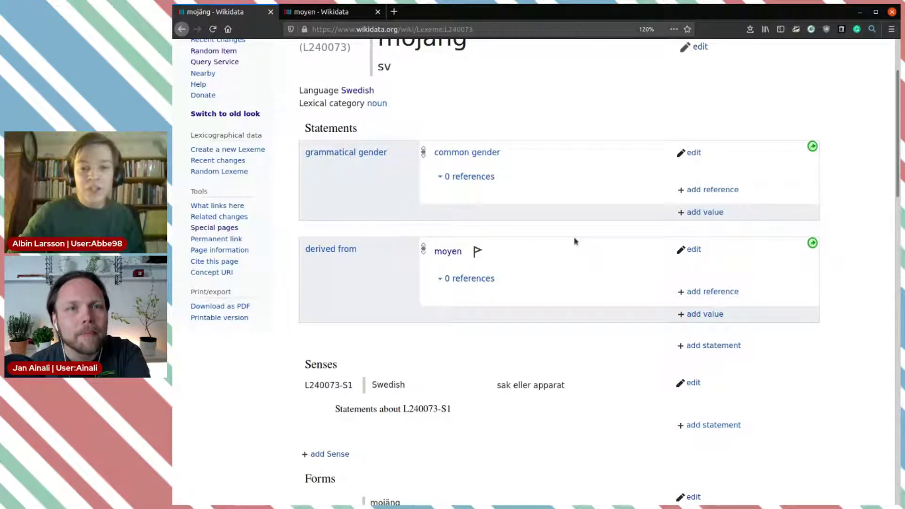
scroll(574, 241, "up", 3)
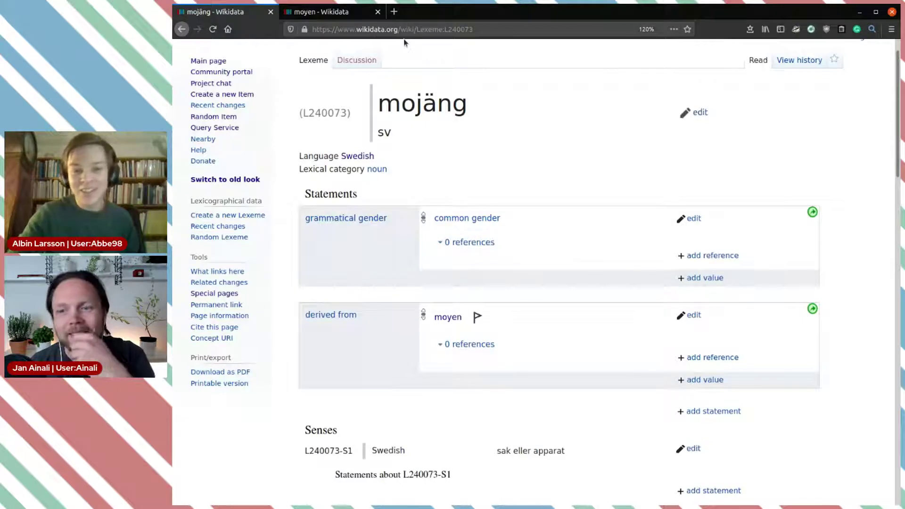
Open the Wikidata Query Service at query.wikidata.org in a new browser tab.
left_click(394, 15)
type("quer")
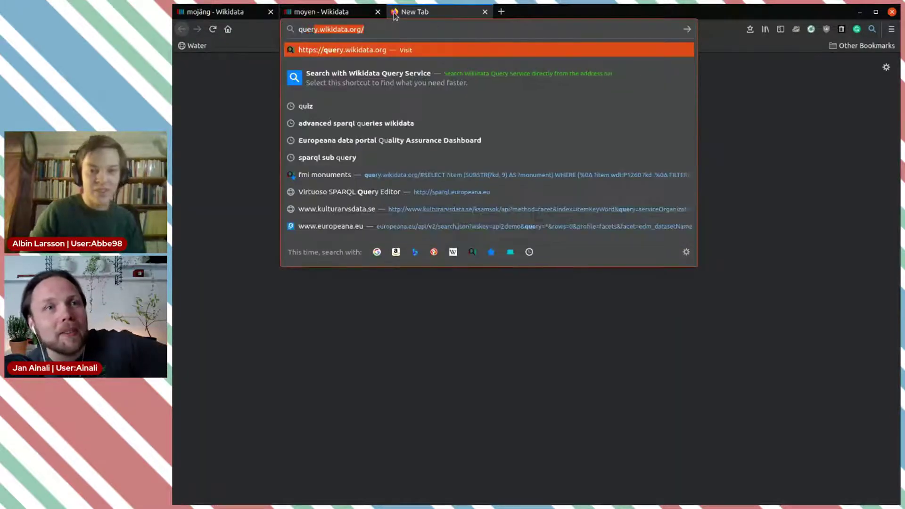
key("Return")
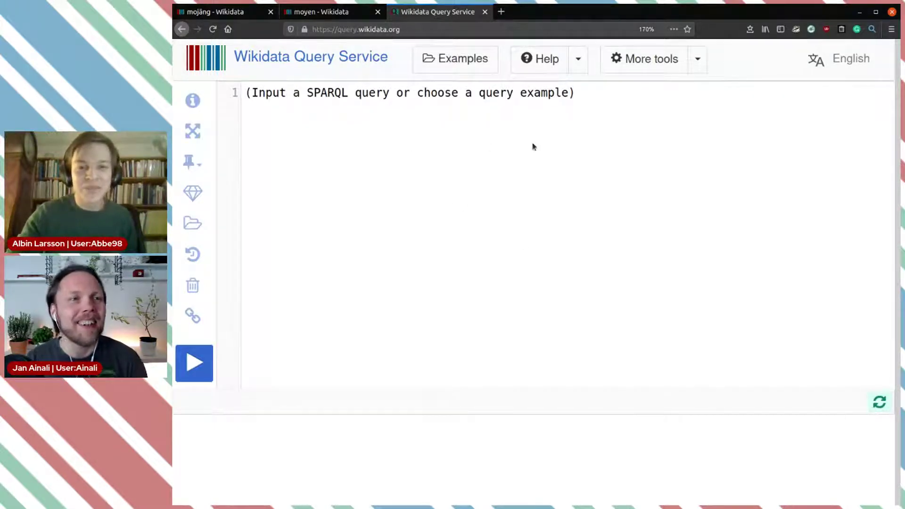
Load the example query "Lexemes describing a color" from the Lexeme queries section.
left_click(471, 57)
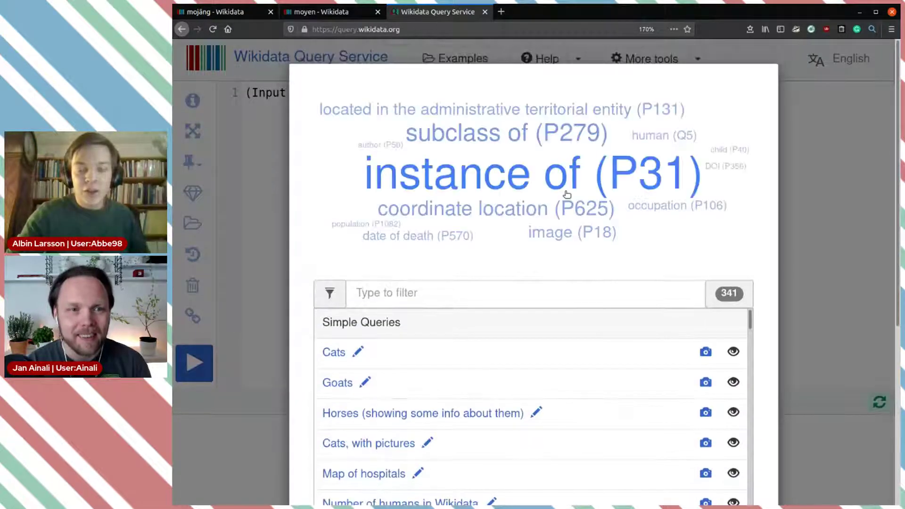
scroll(761, 322, "down", 15)
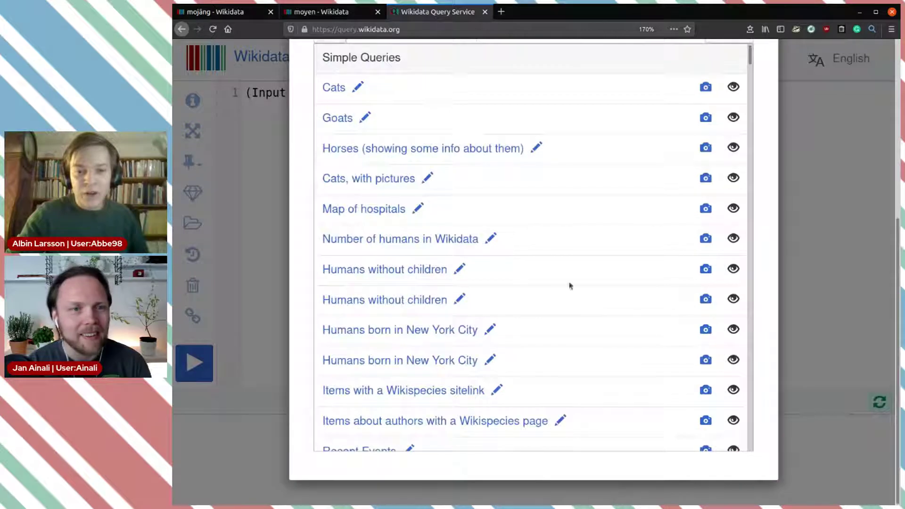
scroll(555, 262, "up", 2)
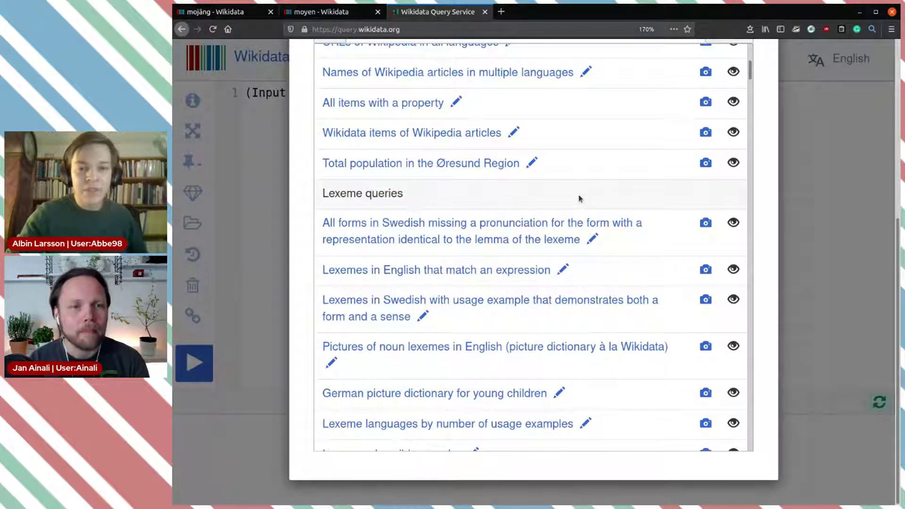
scroll(650, 238, "down", 1)
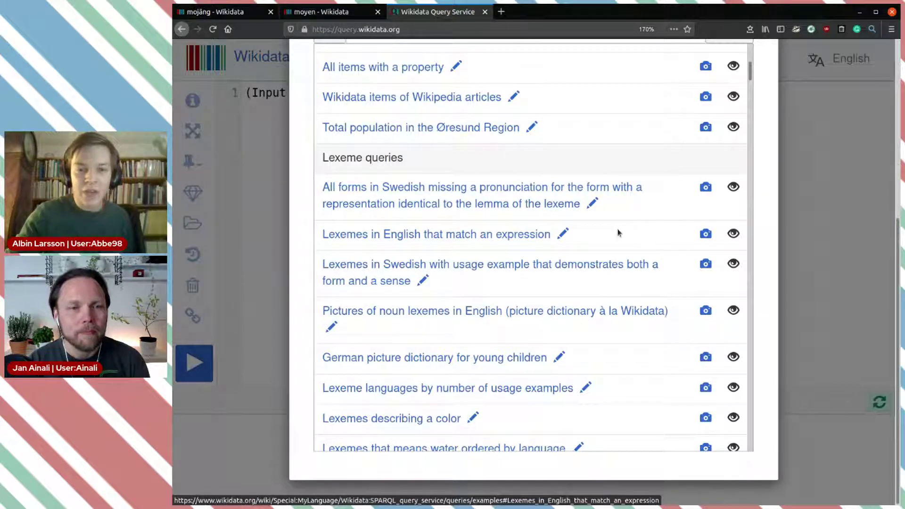
scroll(569, 368, "down", 3)
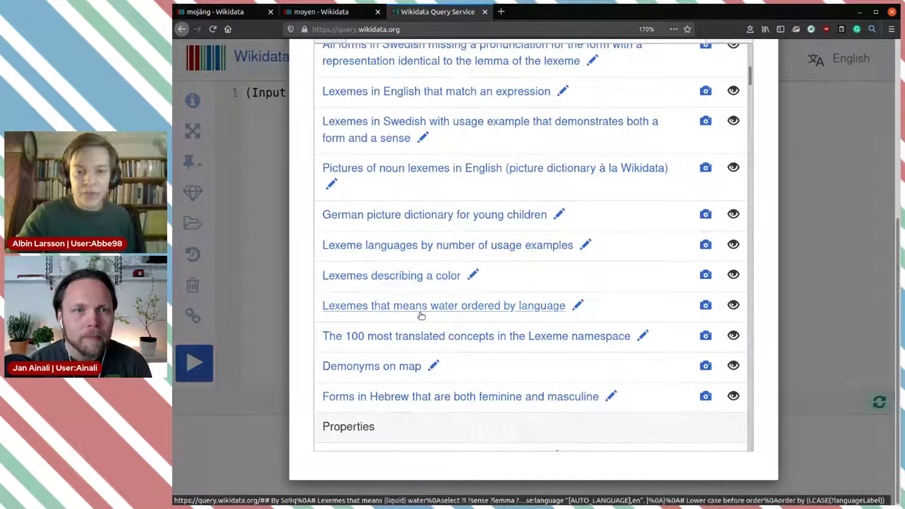
left_click(412, 275)
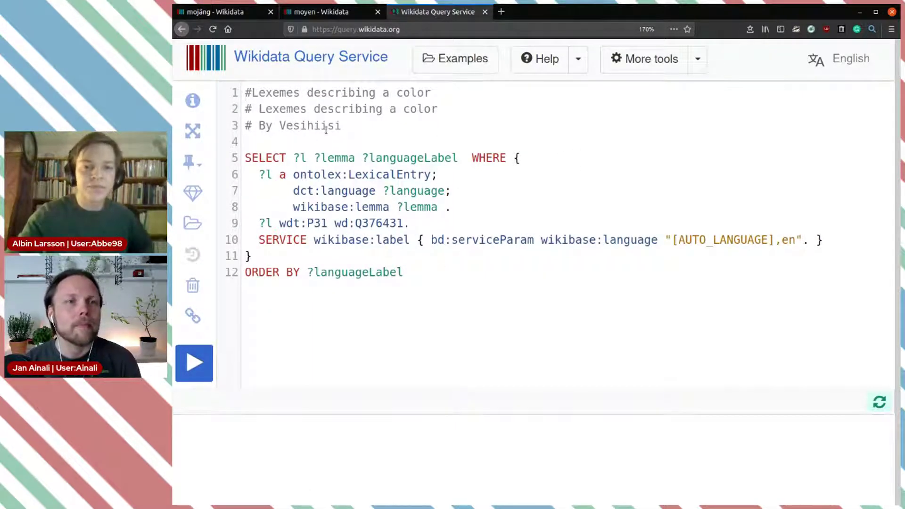
Delete the comment lines and blank lines above the SELECT clause so the query starts on line 1.
left_click_drag(342, 130, 255, 87)
key("BackSpace")
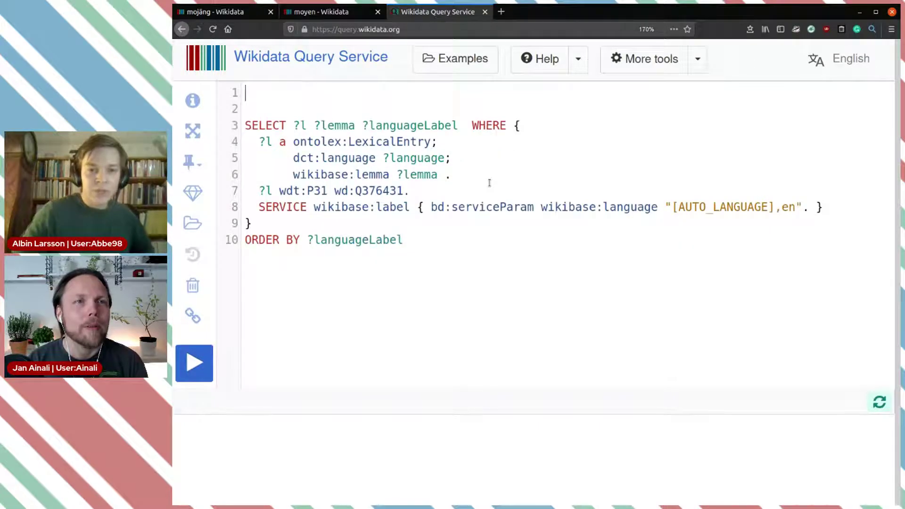
key("Down")
key("BackSpace")
key("BackSpace")
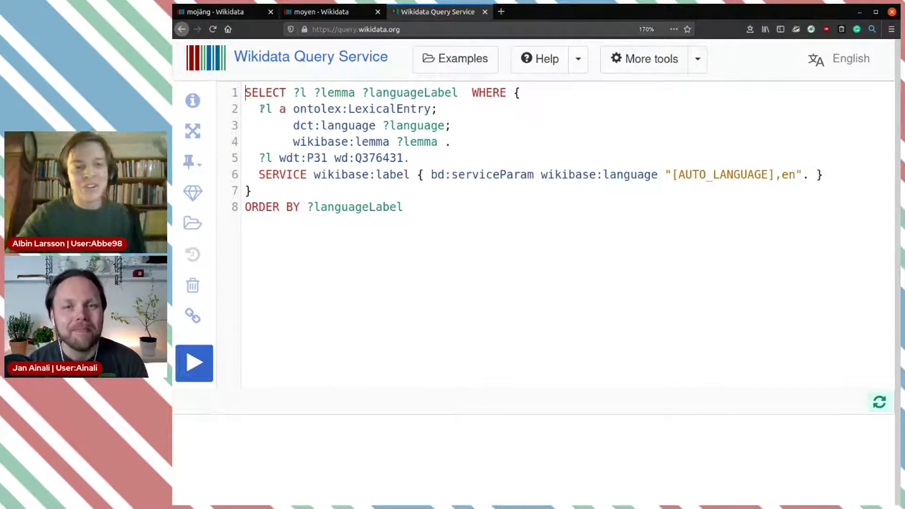
Examine the "a ontolex:LexicalEntry" type pattern on the query's second line.
double_click(283, 109)
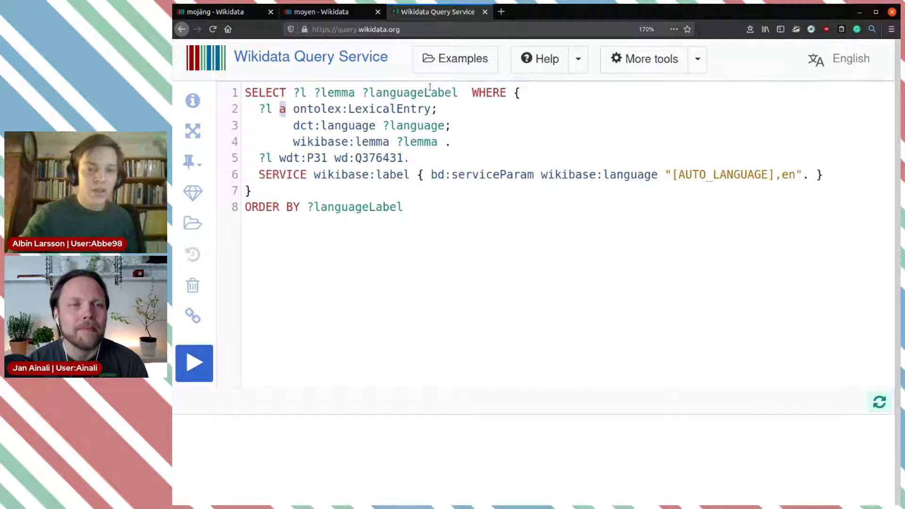
left_click(446, 109)
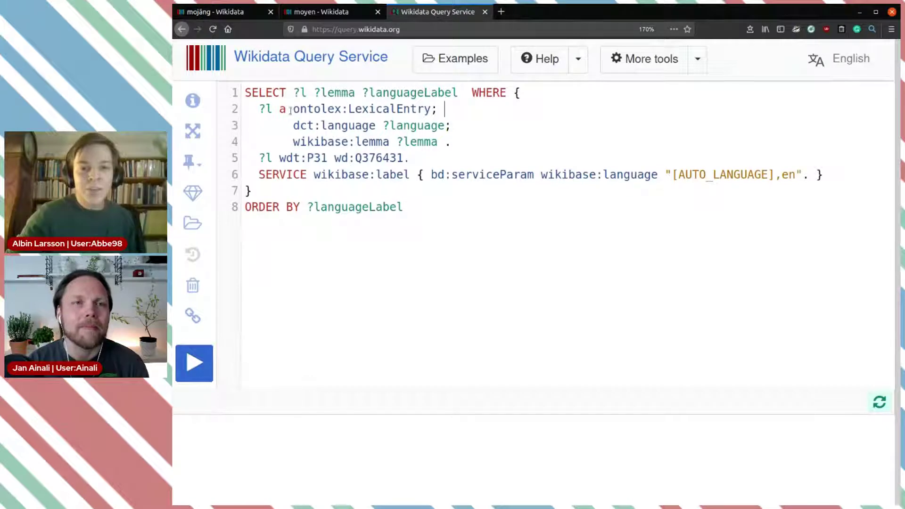
Examine the ontolex:LexicalEntry, dct:language and wikibase:lemma triple patterns in the query's WHERE clause.
left_click_drag(292, 109, 345, 107)
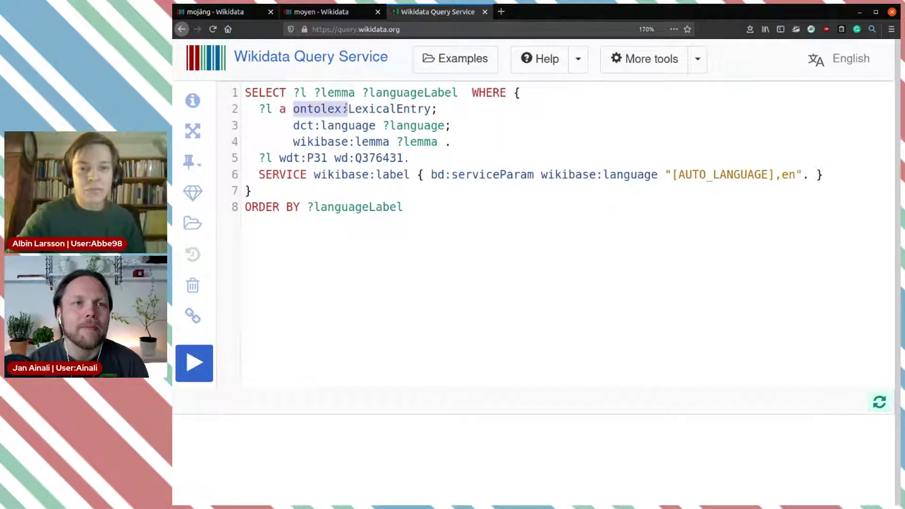
left_click(389, 109)
double_click(322, 109)
left_click(389, 109)
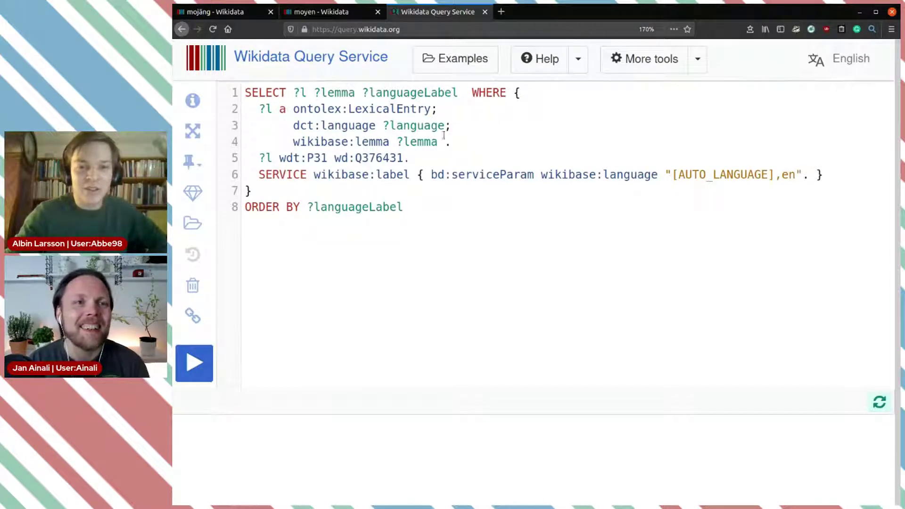
left_click_drag(258, 108, 461, 107)
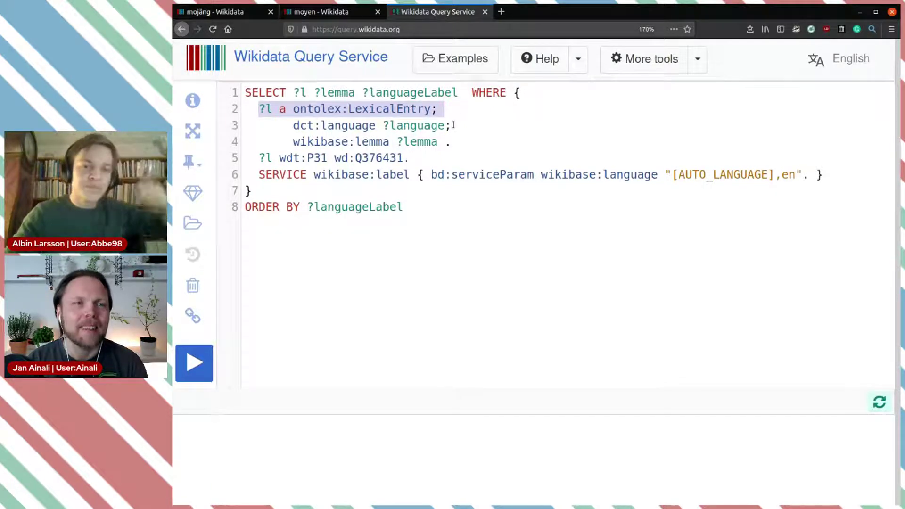
left_click(448, 126)
key("Left")
key("Left")
key("Left")
double_click(430, 126)
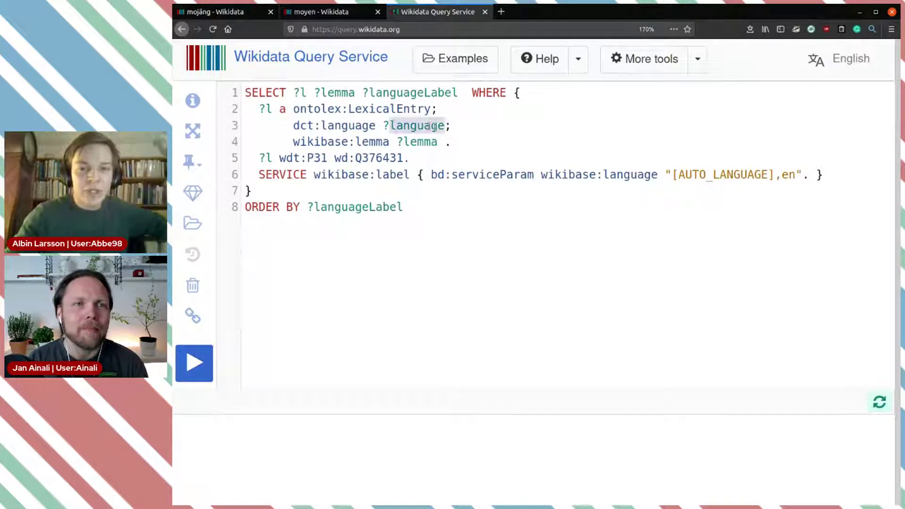
left_click(455, 142)
left_click_drag(445, 143, 294, 140)
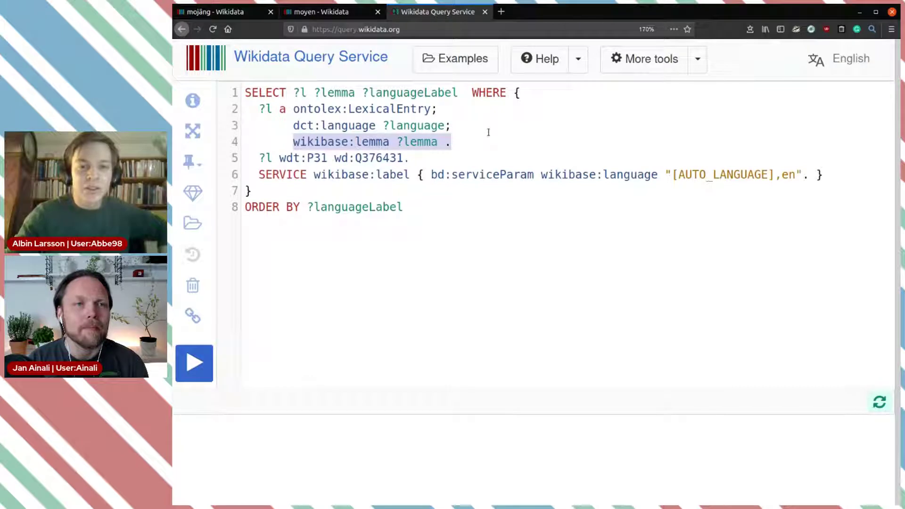
left_click_drag(280, 109, 261, 108)
left_click(403, 119)
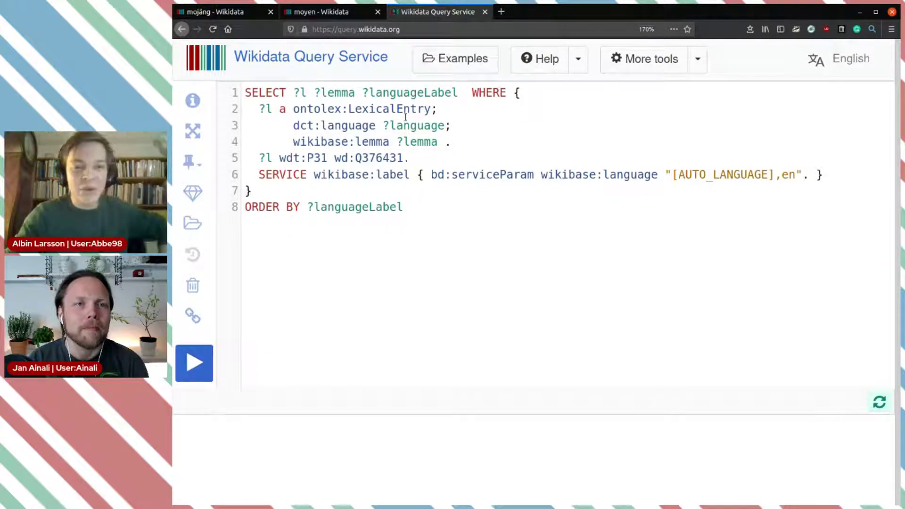
left_click(449, 126)
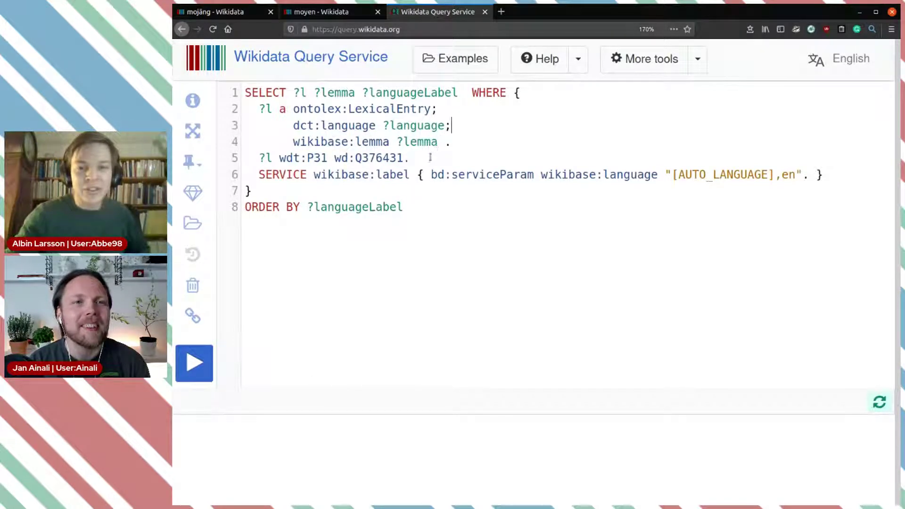
Delete the color term restriction line "?l wdt:P31 wd:Q376431." from the WHERE clause.
mouse_move(425, 156)
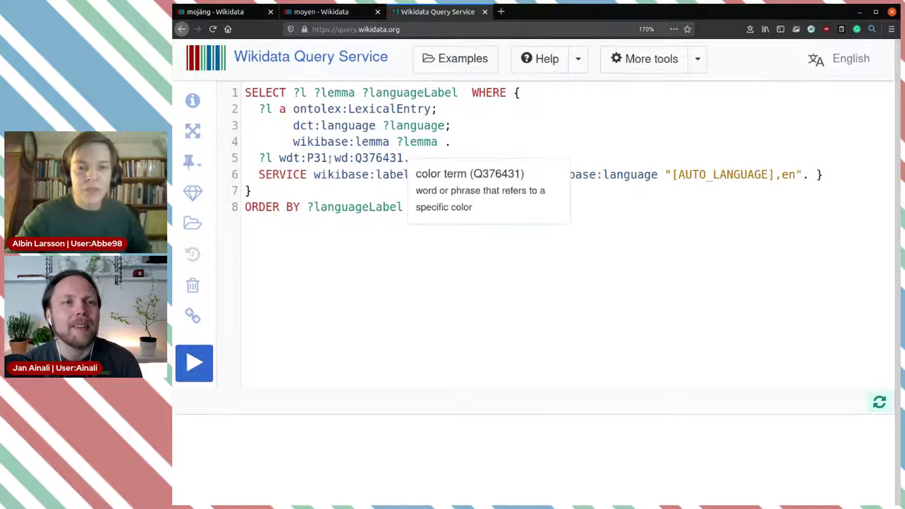
left_click(411, 158)
left_click_drag(411, 159, 488, 140)
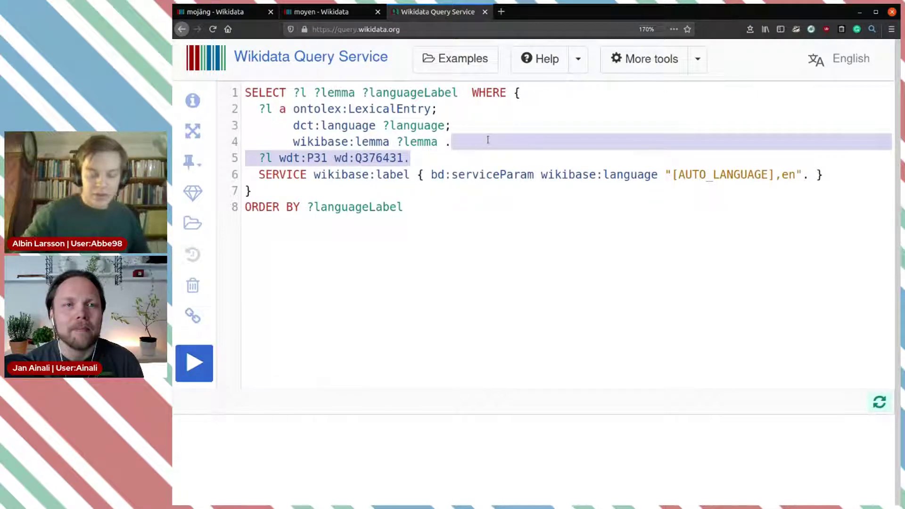
key("BackSpace")
Rename the variable ?l to ?lexeme in both the SELECT clause and the first triple pattern.
left_click(307, 95)
type("exeme")
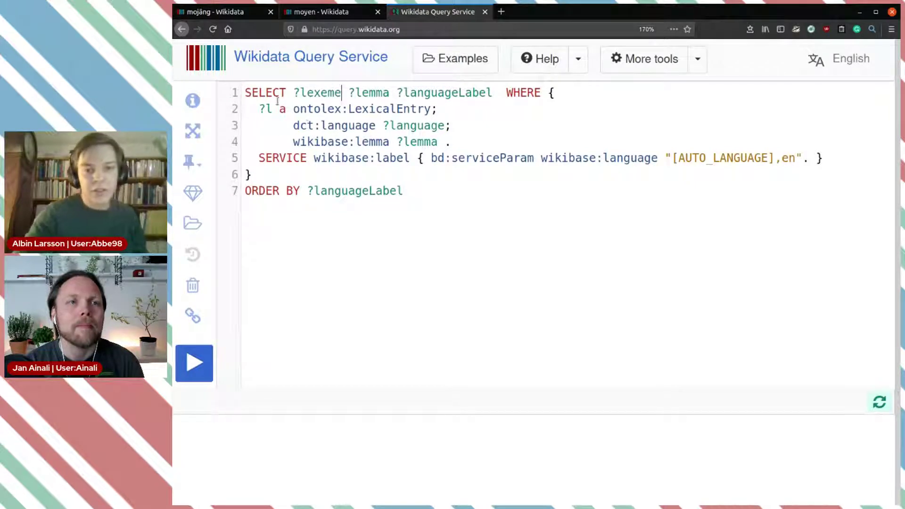
type("exeme")
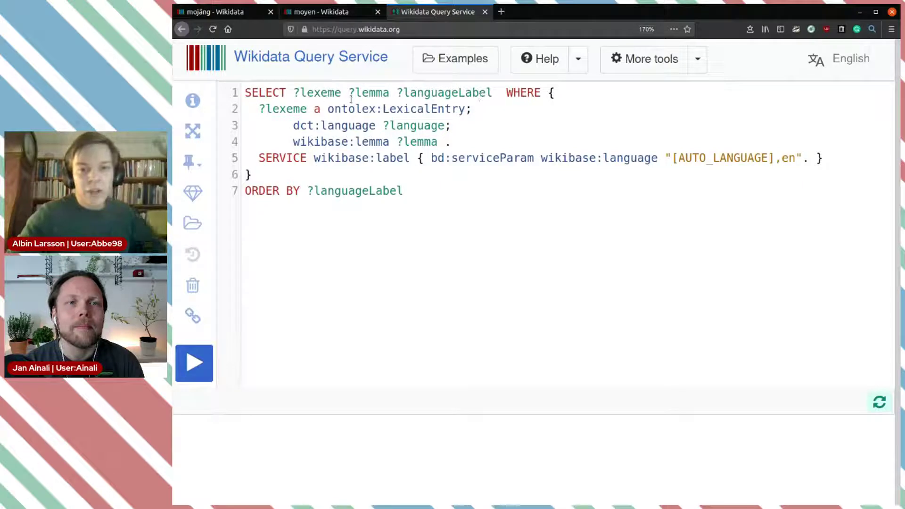
Replace the ?language variable in the dct:language pattern with the Old Norse item, wd:Q35505, found through entity autocompletion.
double_click(408, 127)
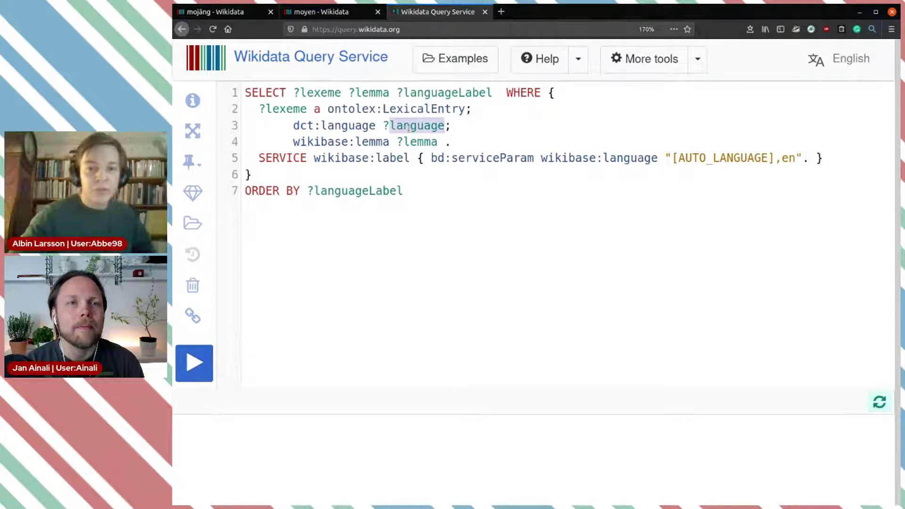
key("BackSpace")
key("BackSpace")
type("wd:")
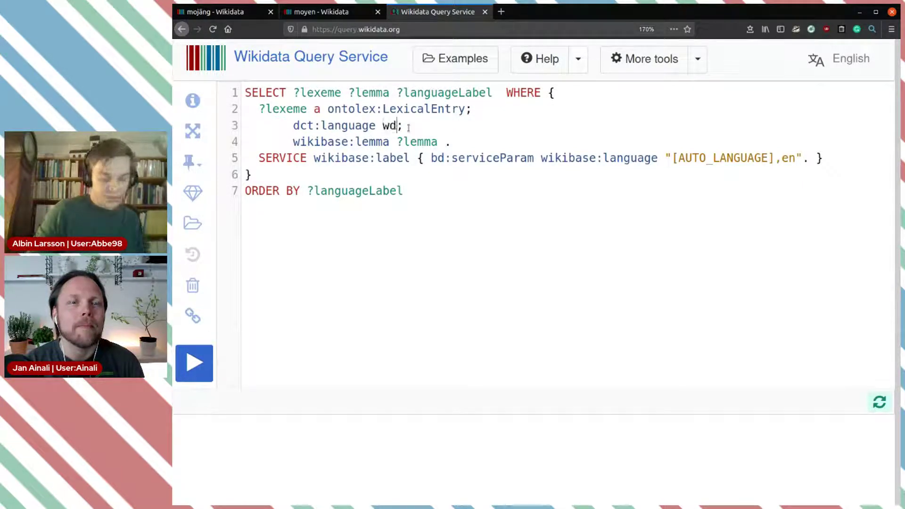
key("ctrl+space")
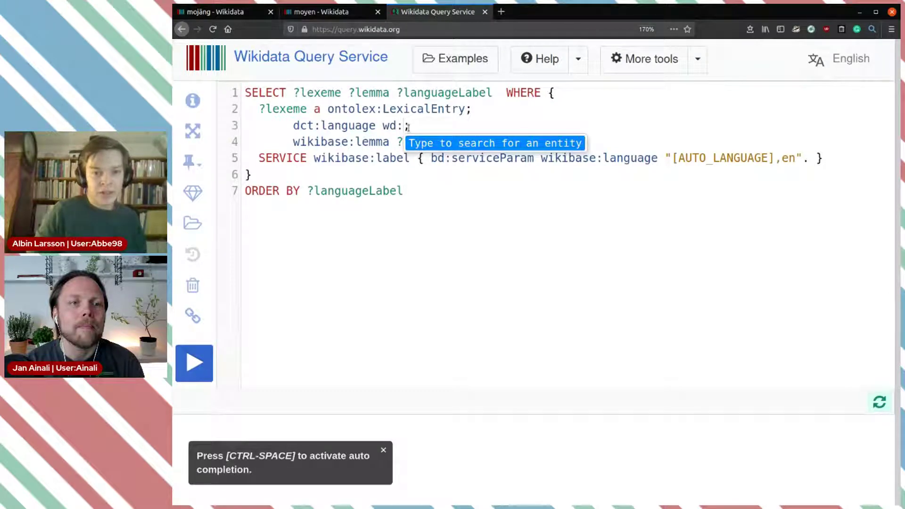
type("qld no")
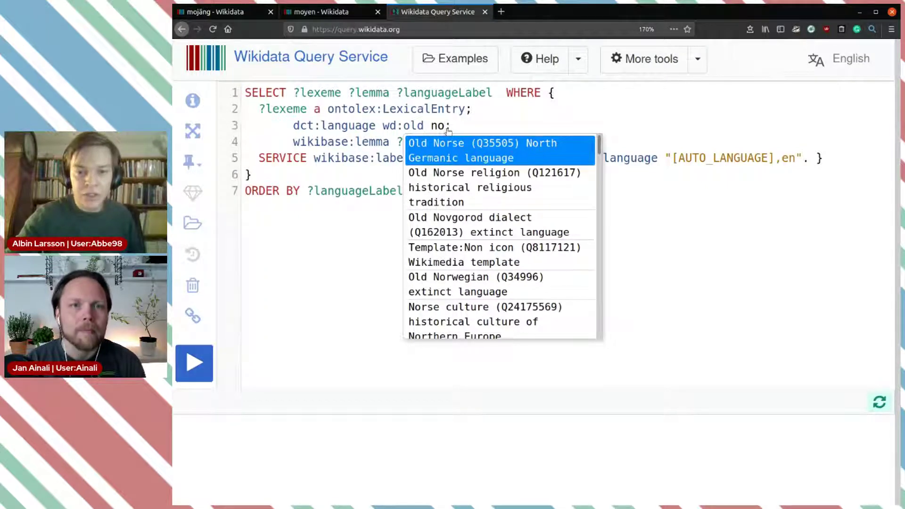
left_click(513, 145)
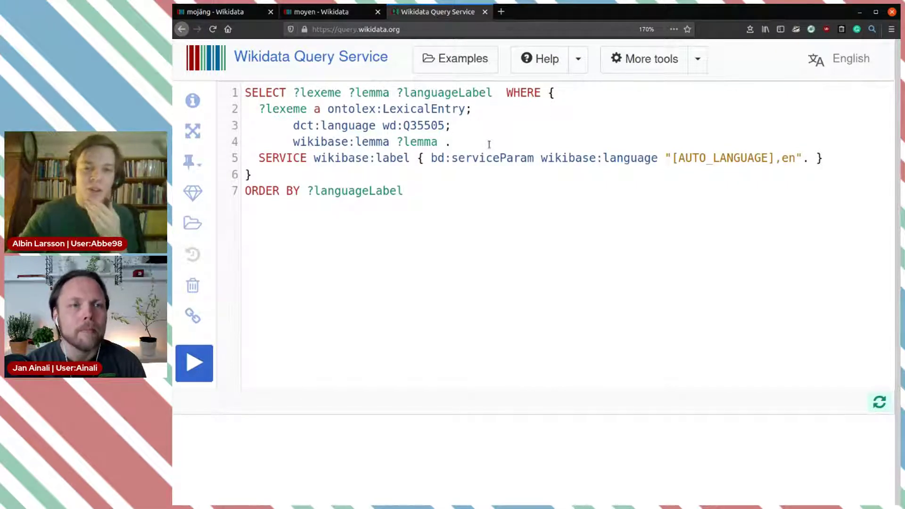
mouse_move(408, 126)
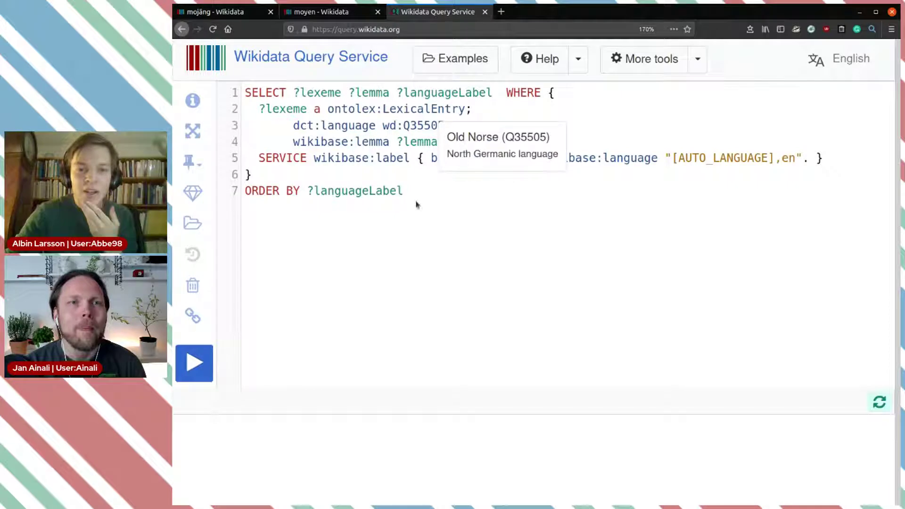
Remove the ORDER BY ?languageLabel line and the ?languageLabel variable from the SELECT clause.
left_click(431, 196)
left_click_drag(428, 182, 426, 179)
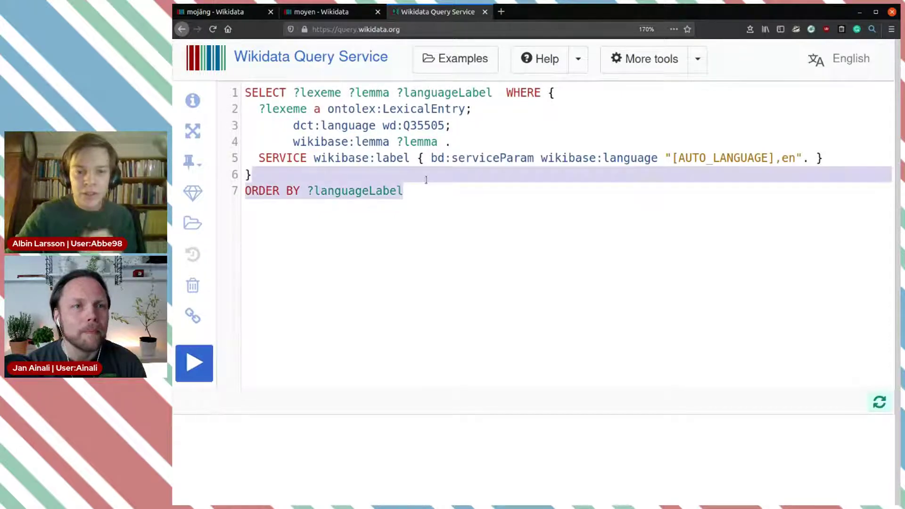
key("BackSpace")
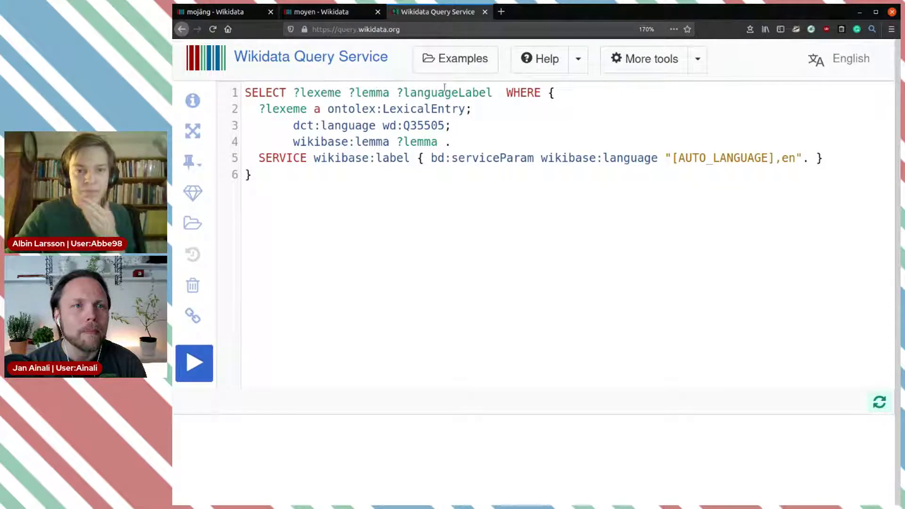
left_click_drag(496, 92, 390, 93)
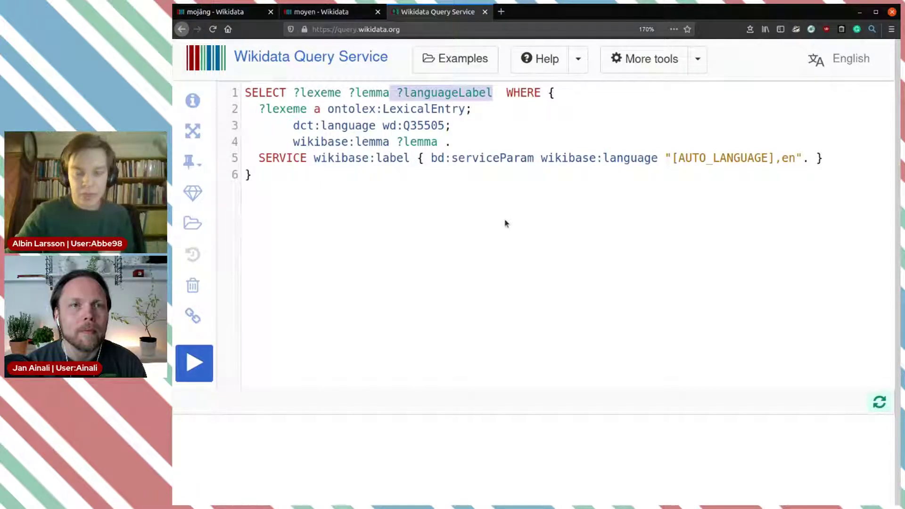
key("BackSpace")
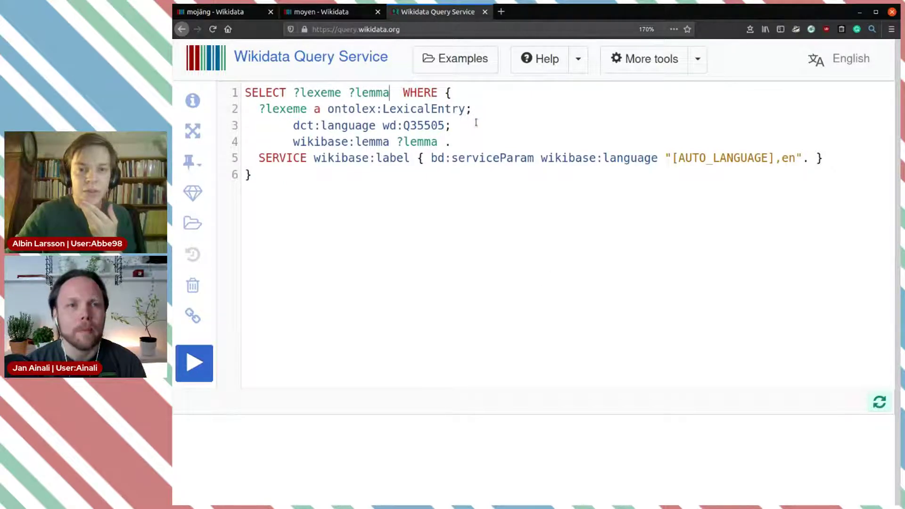
Review the lexeme type, Old Norse language and lemma patterns on lines 2 to 4 of the query.
left_click_drag(258, 109, 487, 104)
left_click(509, 105)
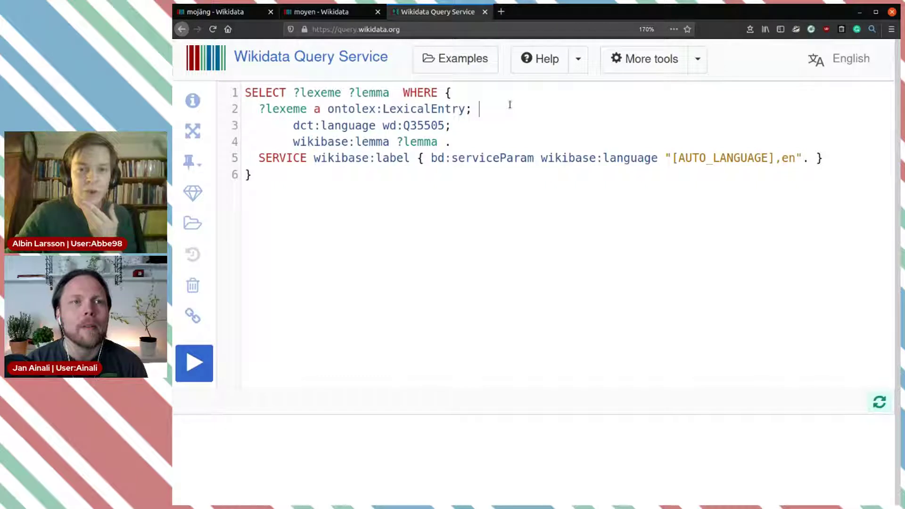
double_click(306, 125)
left_click_drag(318, 126, 400, 125)
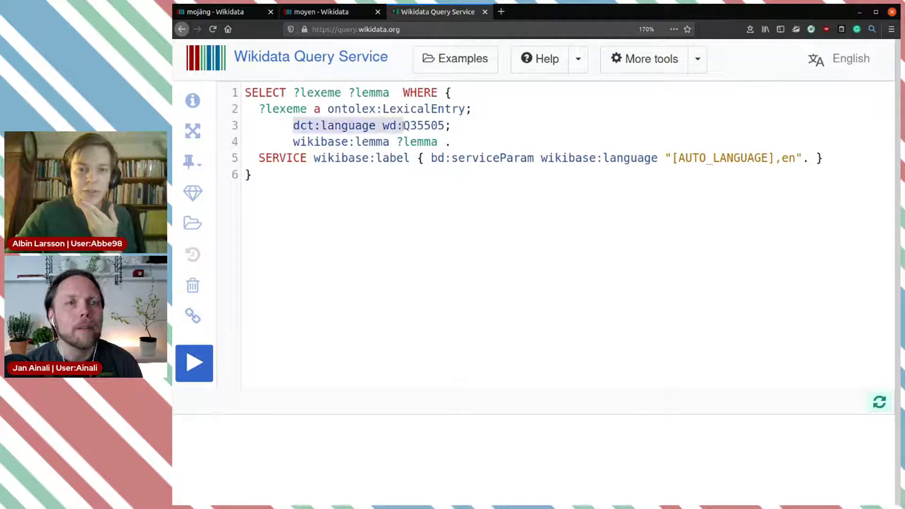
left_click(401, 125)
left_click(423, 126)
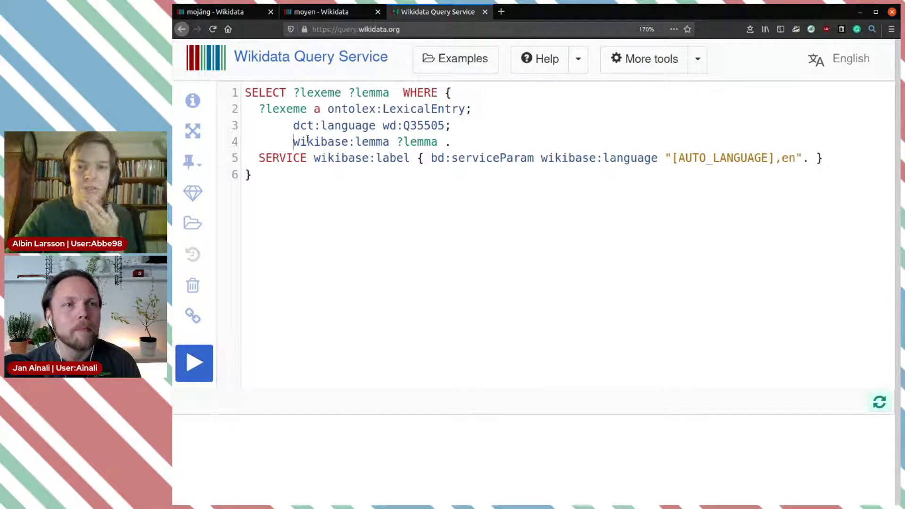
left_click_drag(294, 141, 438, 141)
left_click(575, 138)
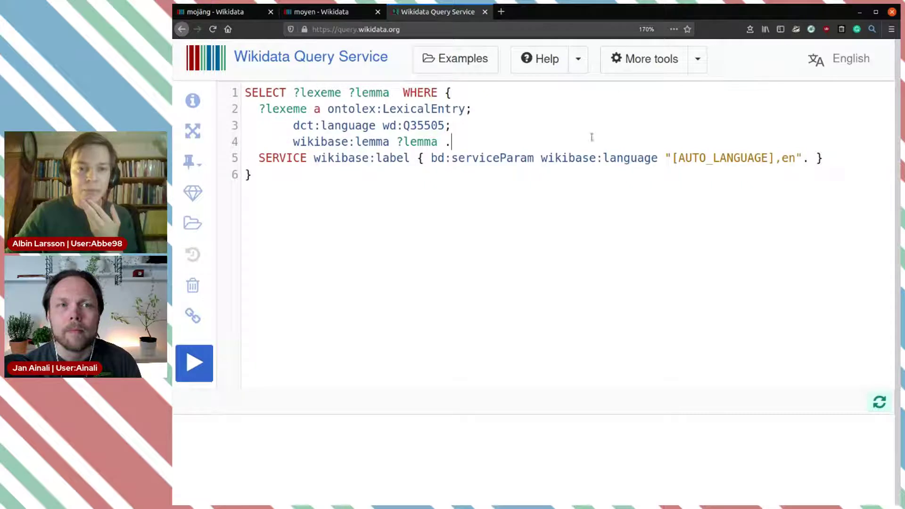
Run the query and look through the returned Old Norse lexemes and their lemmas.
left_click(194, 362)
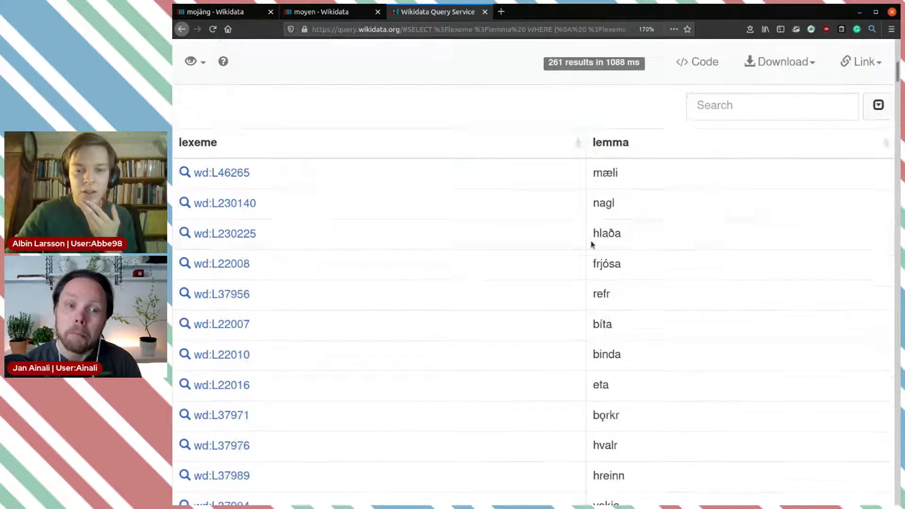
scroll(591, 244, "up", 2)
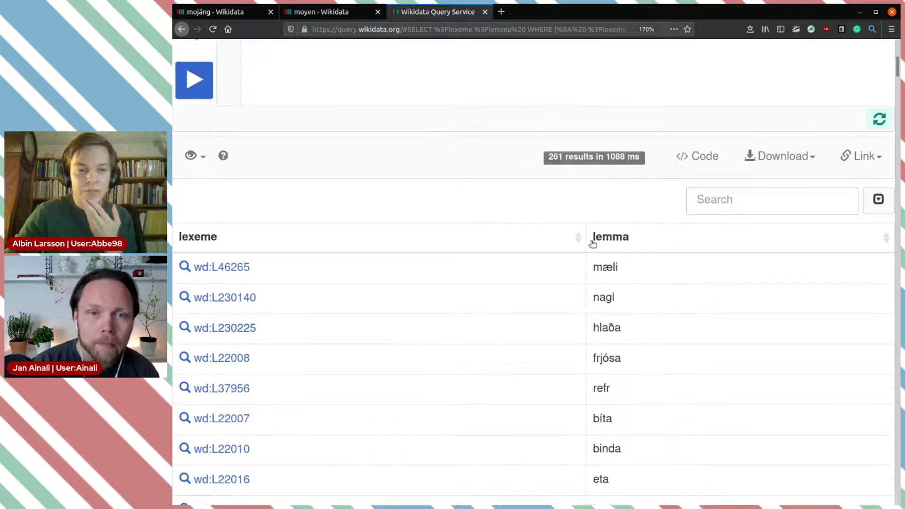
scroll(592, 243, "down", 4)
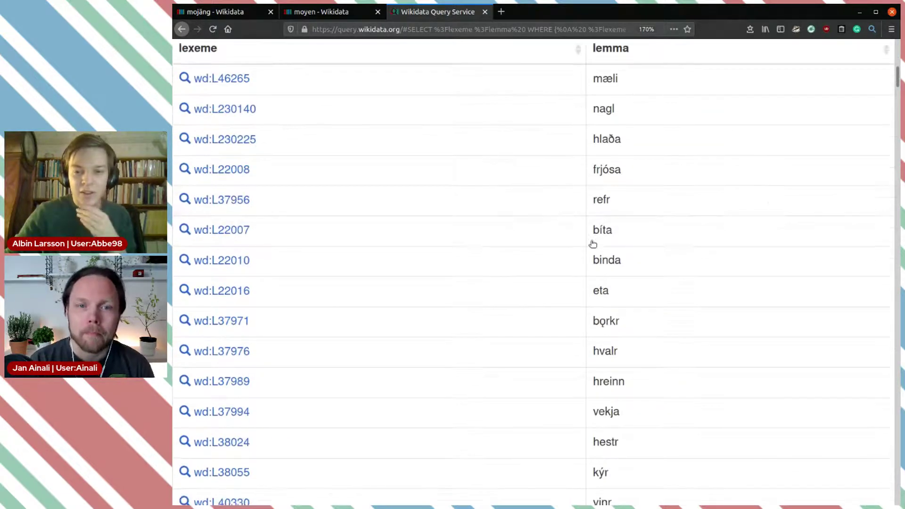
scroll(690, 363, "down", 3)
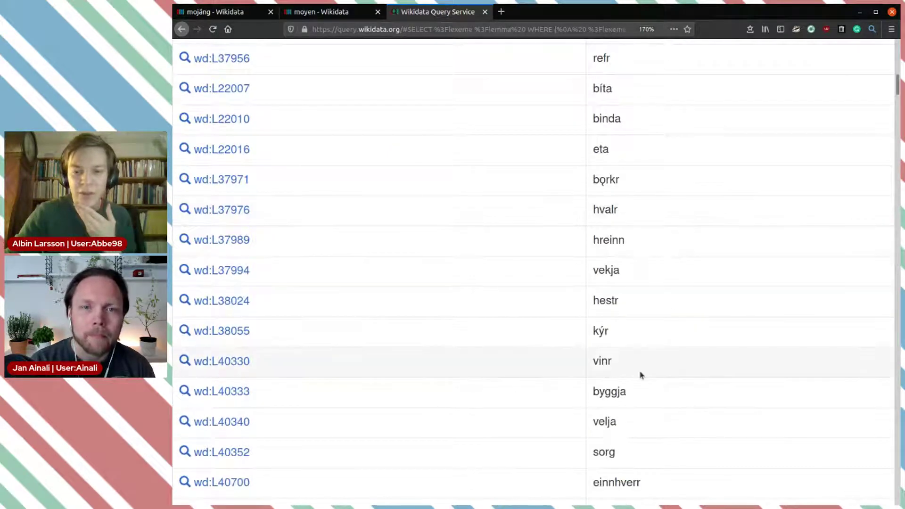
scroll(639, 375, "down", 3)
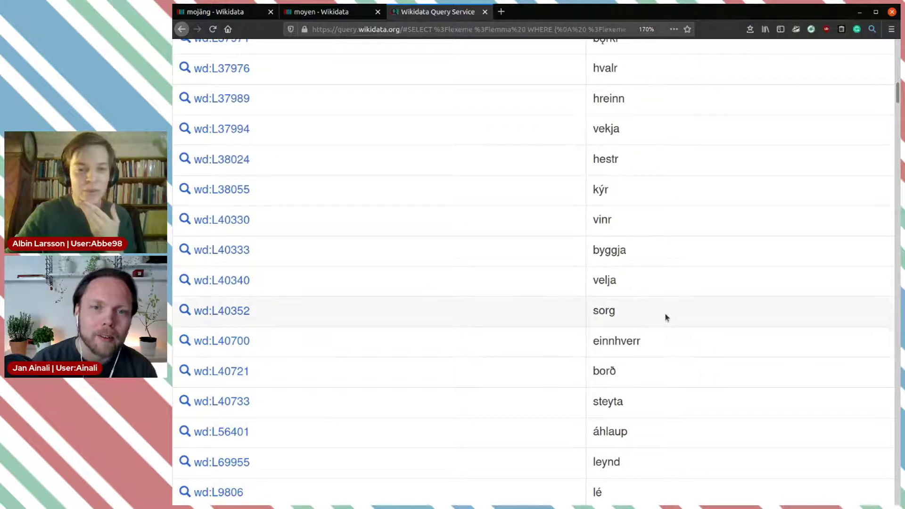
scroll(681, 332, "down", 1)
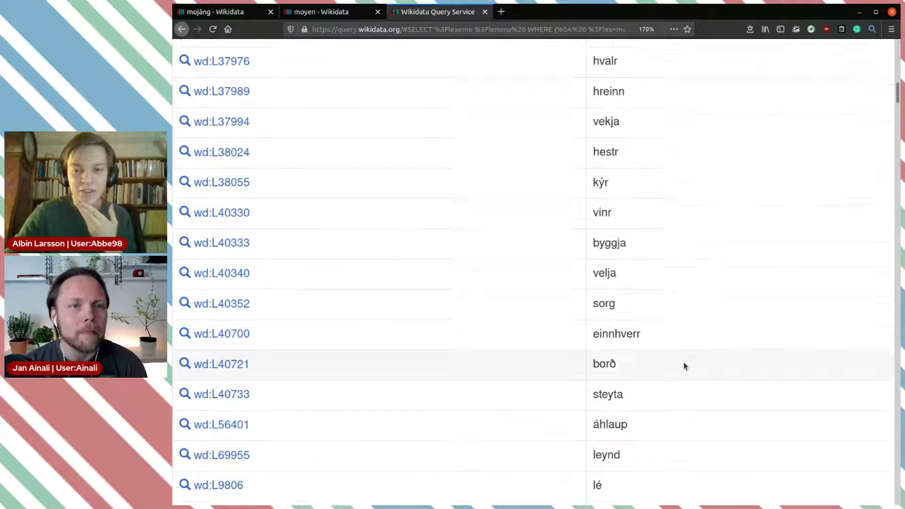
scroll(685, 366, "down", 3)
scroll(685, 366, "down", 3)
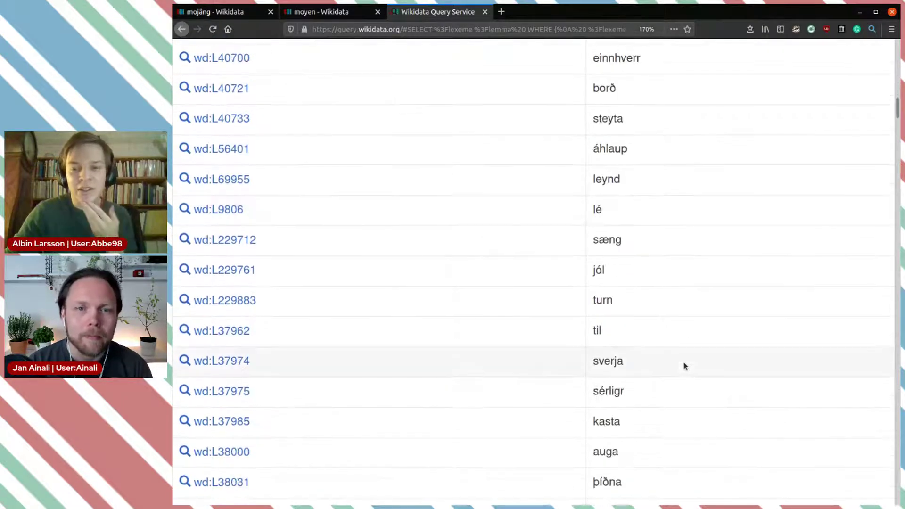
scroll(685, 366, "up", 10)
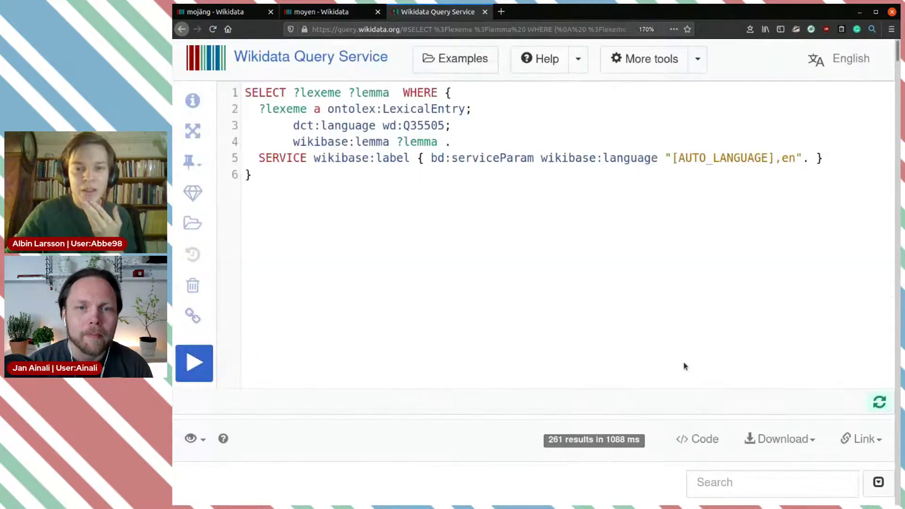
Begin a new triple pattern below the lemma pattern with the variable ?lexeme_modern as its subject.
left_click(472, 144)
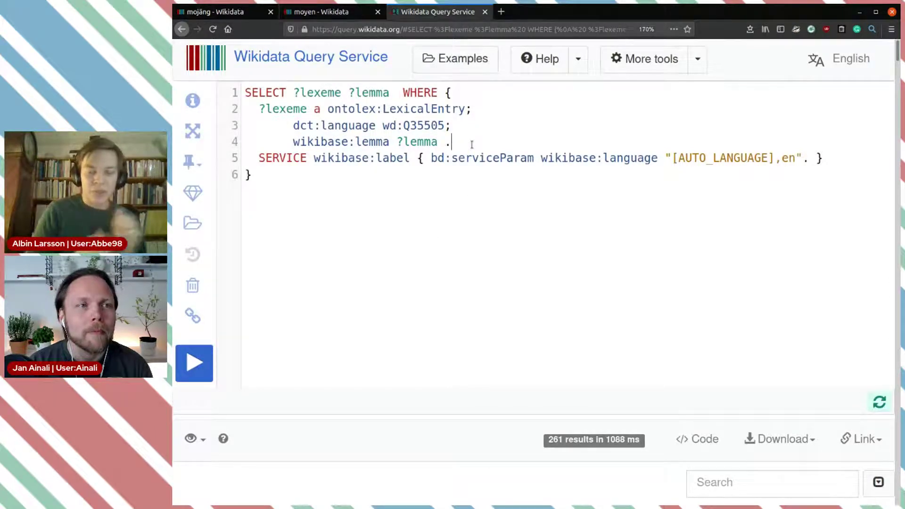
key("Return")
key("Return")
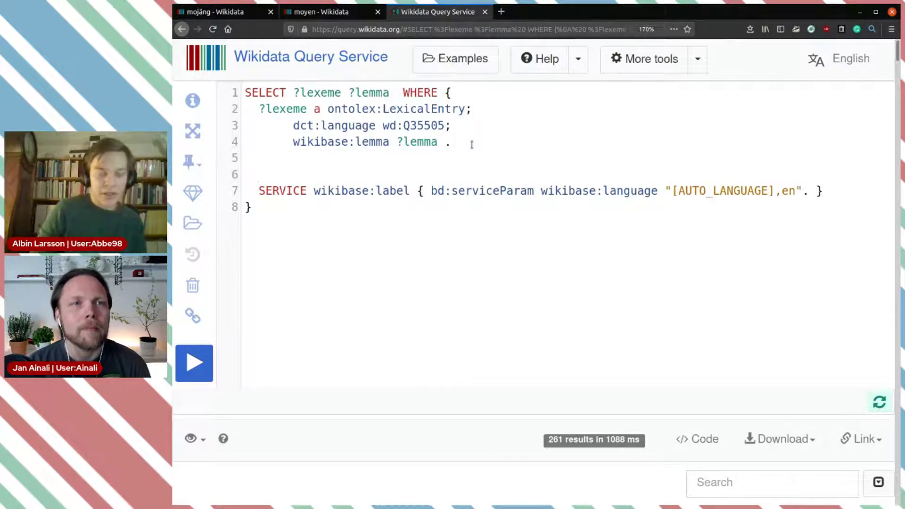
type("?")
key("Return")
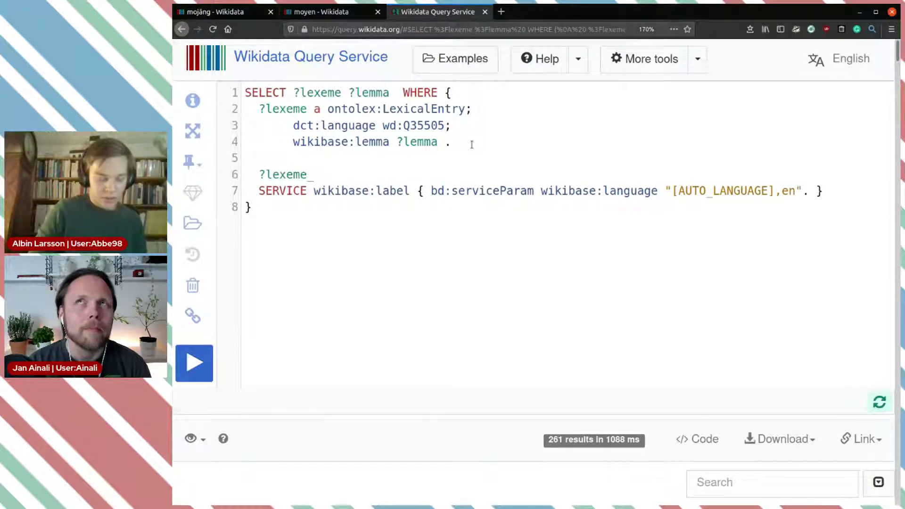
type("dern")
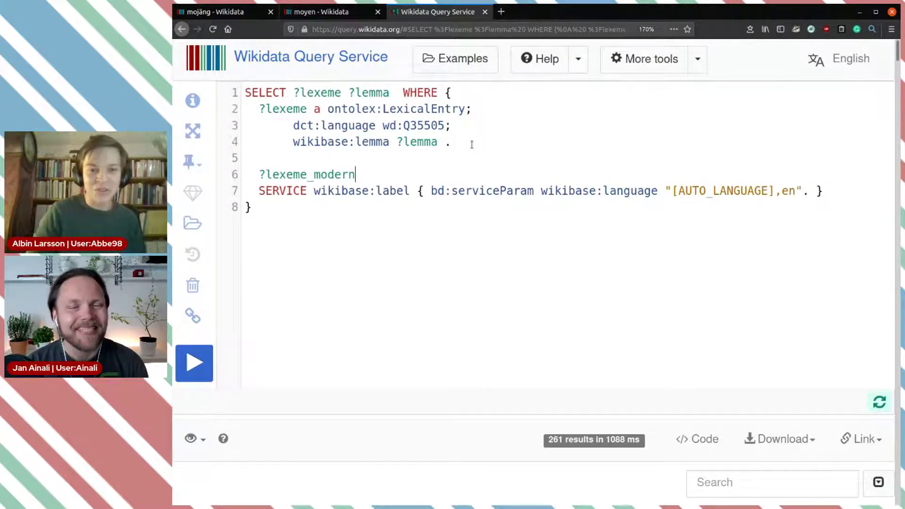
type("a")
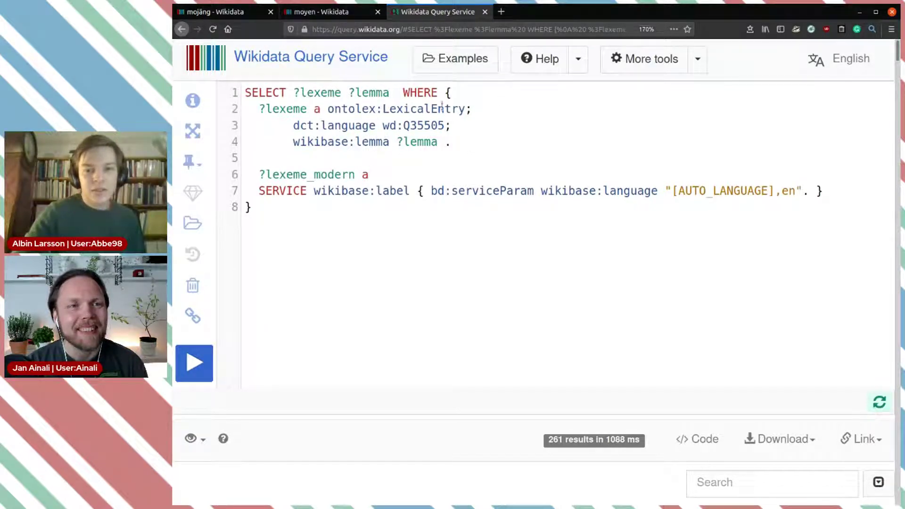
key("BackSpace")
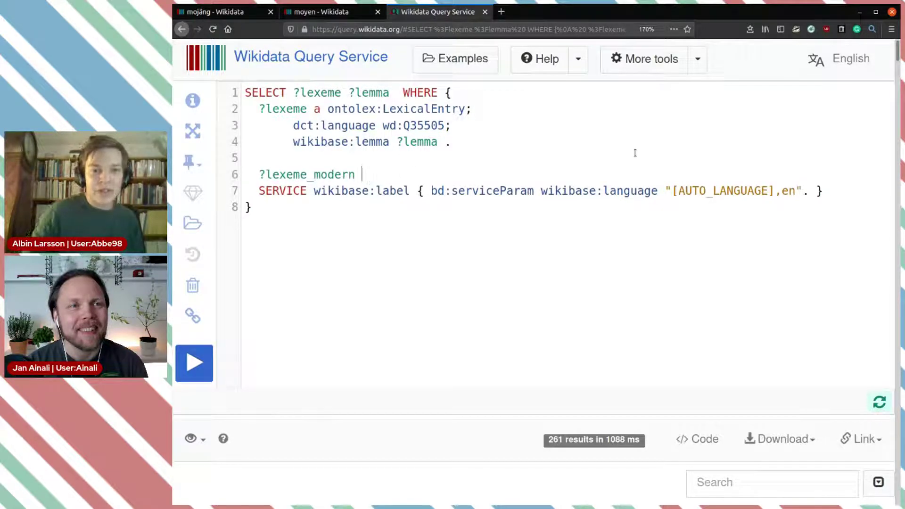
Give the ?lexeme_modern pattern the predicate wdt:P5191, choosing the derived from property through entity autocompletion.
type("wdt:")
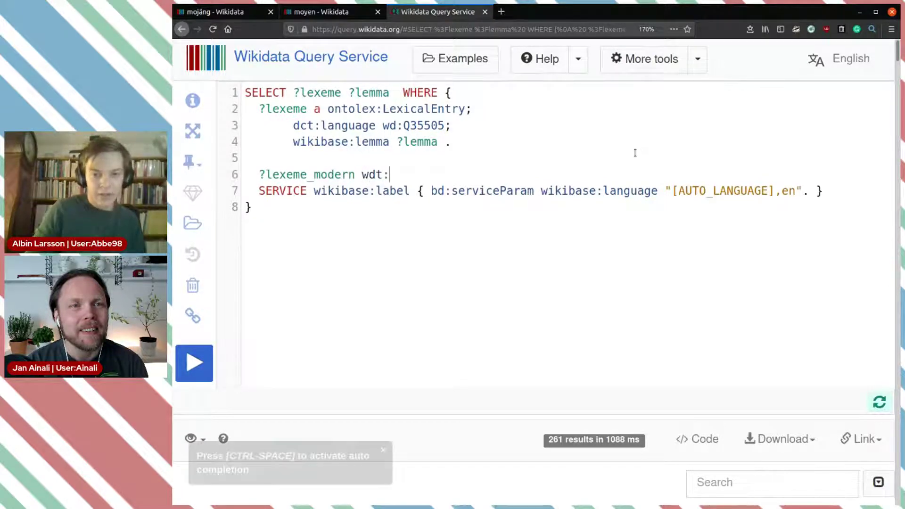
type("derived")
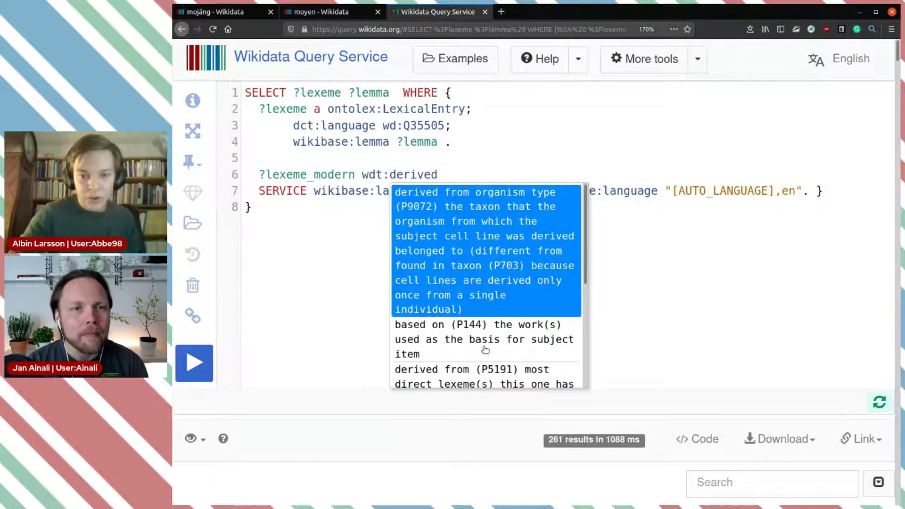
scroll(503, 332, "down", 1)
scroll(502, 329, "down", 1)
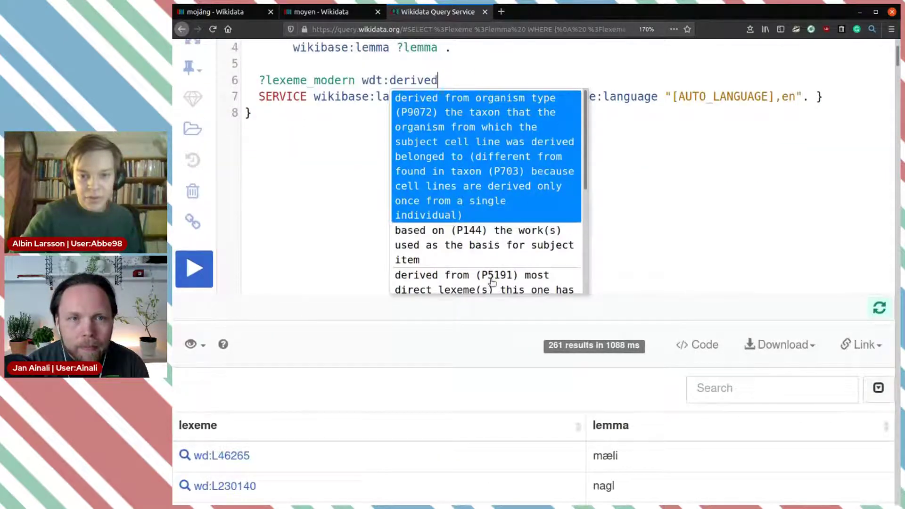
left_click(492, 283)
scroll(494, 231, "up", 2)
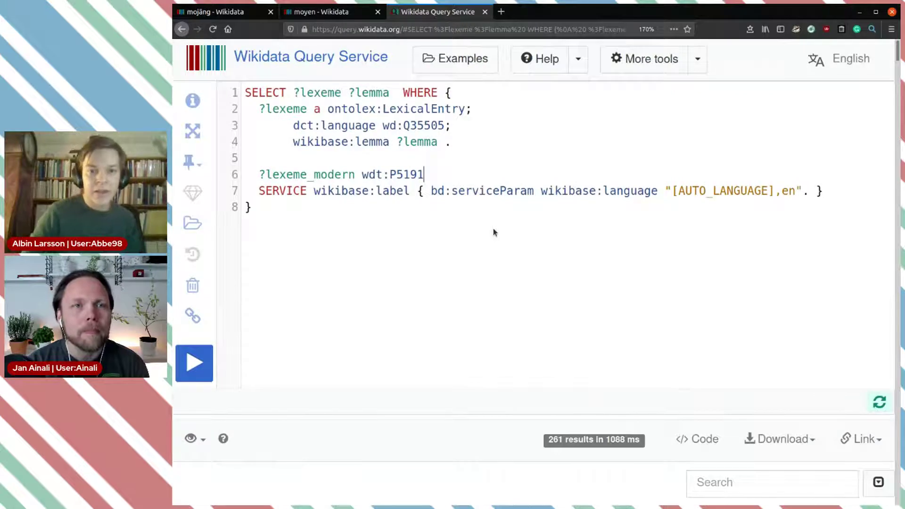
Complete the derived from pattern with ?lexeme as its object and end it with a period.
type("?l")
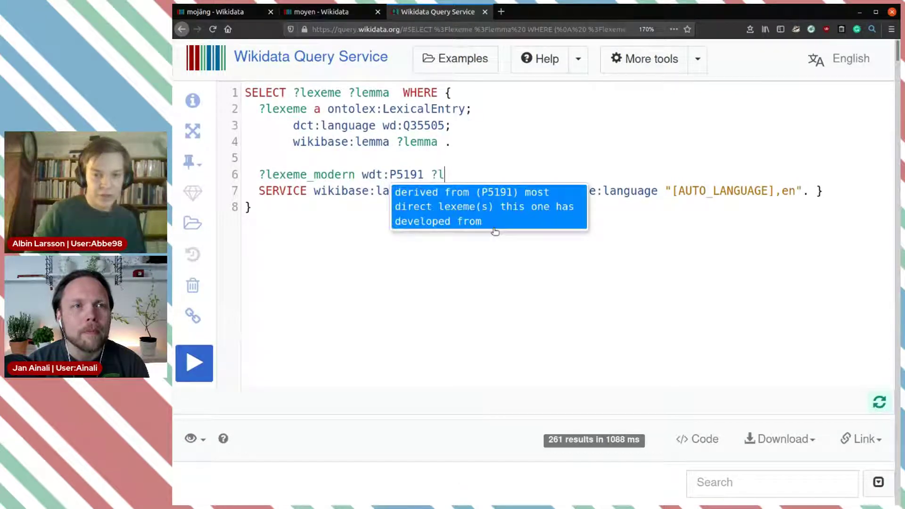
type("e")
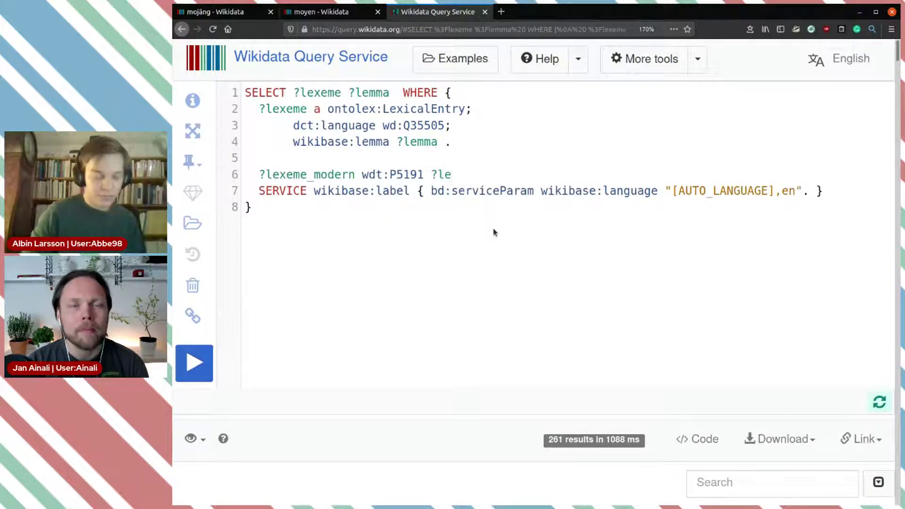
type("xene")
key("BackSpace")
key("BackSpace")
type("me")
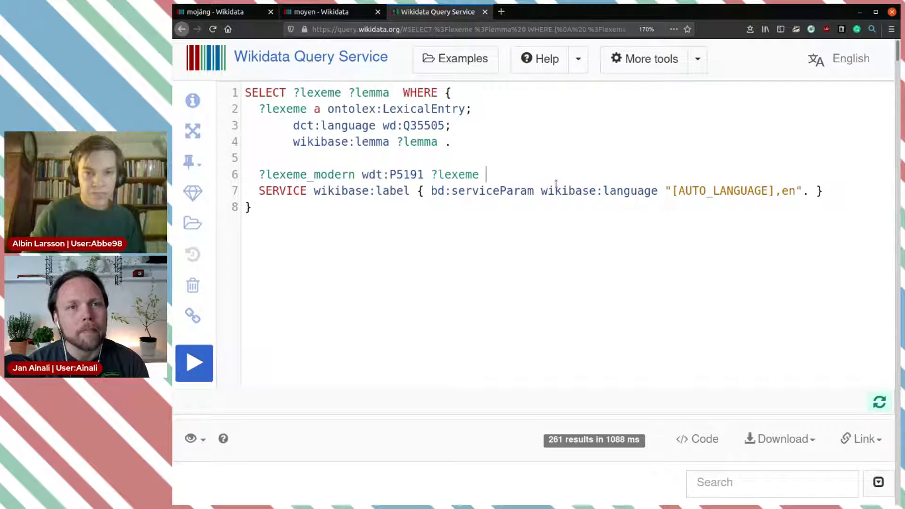
type(".")
Start another pattern on line 7 with ?lexeme_modern as the subject and wikibase:lemma as the predicate.
key("Return")
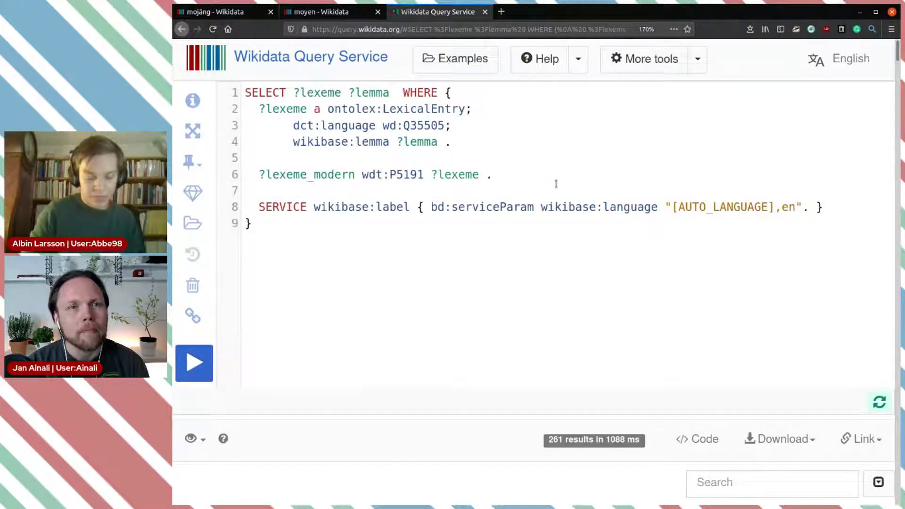
type("?")
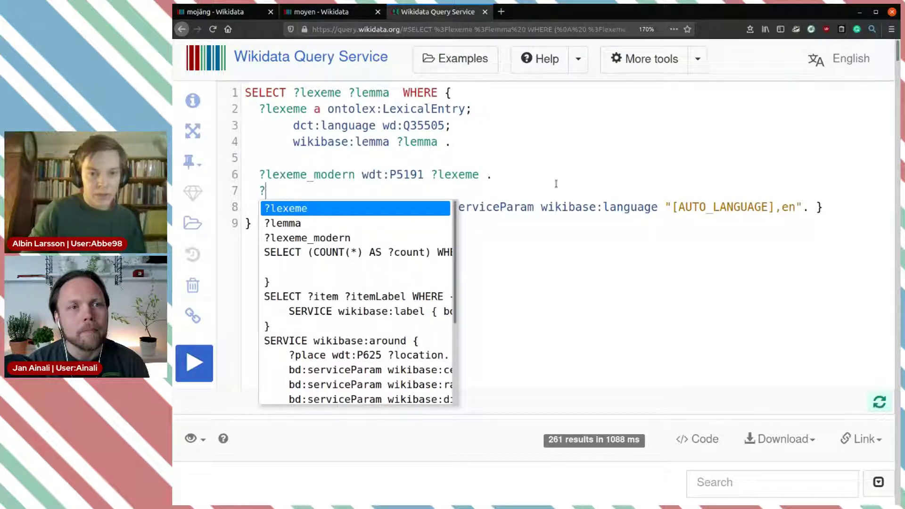
key("Down")
key("Down")
key("Return")
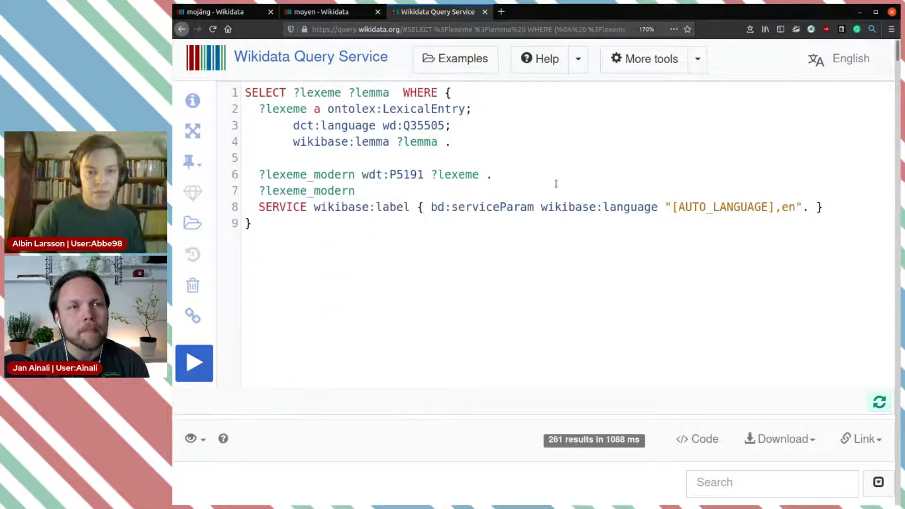
type("w")
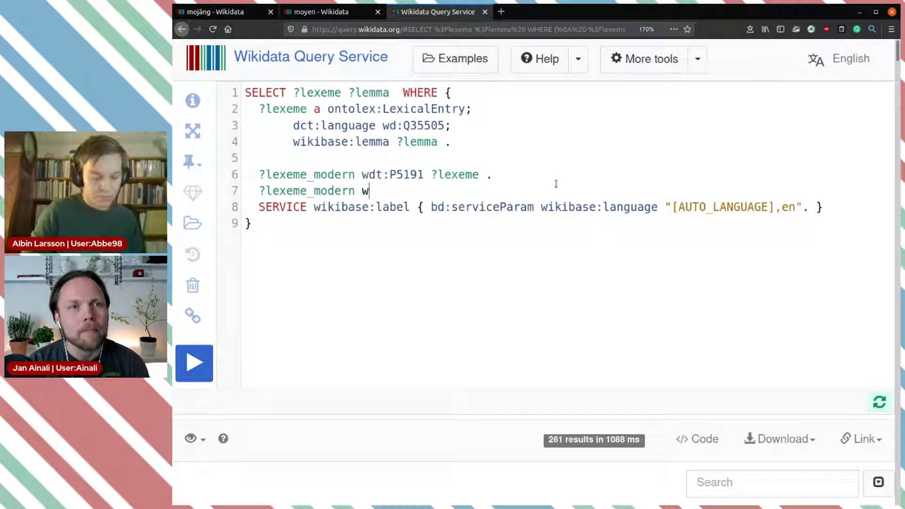
type("ikibase:")
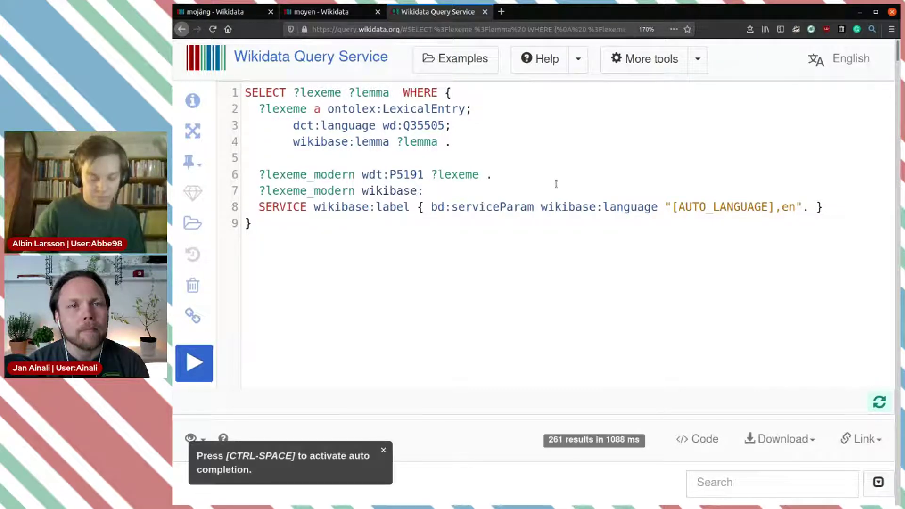
key("ctrl+space")
type("le")
key("Return")
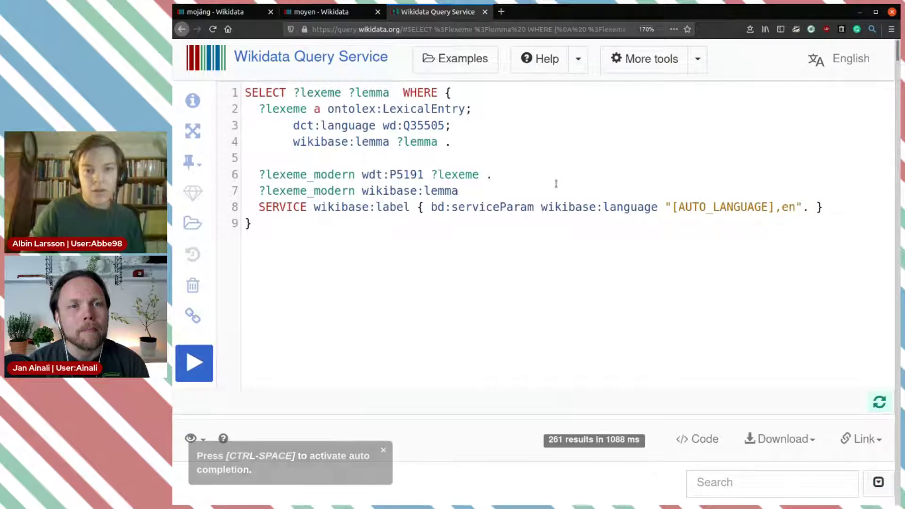
Set the variable ?lemma_modern as the object of the wikibase:lemma pattern on line 7.
type("?")
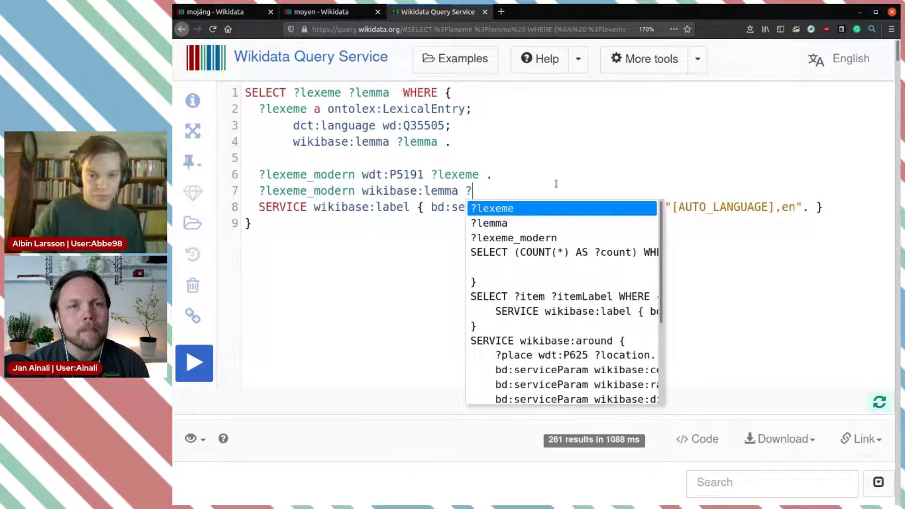
type("mod")
key("BackSpace")
key("BackSpace")
key("BackSpace")
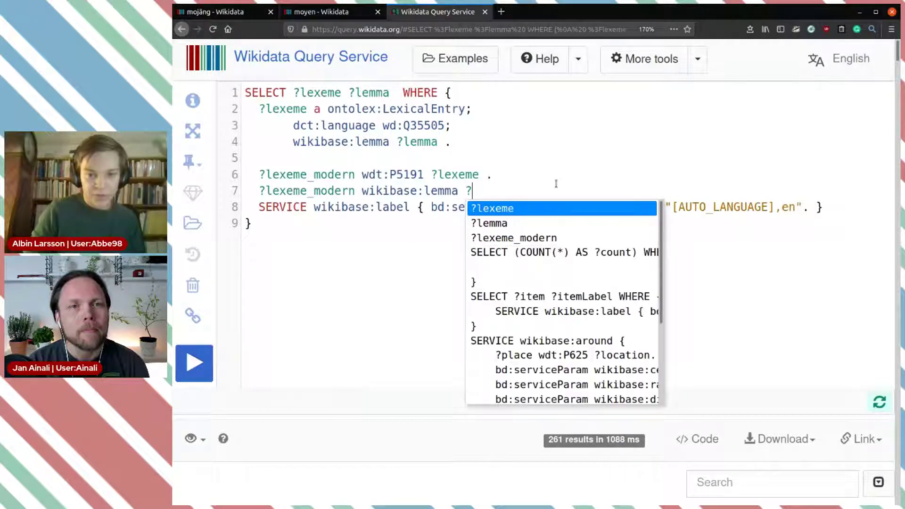
key("Down")
key("Return")
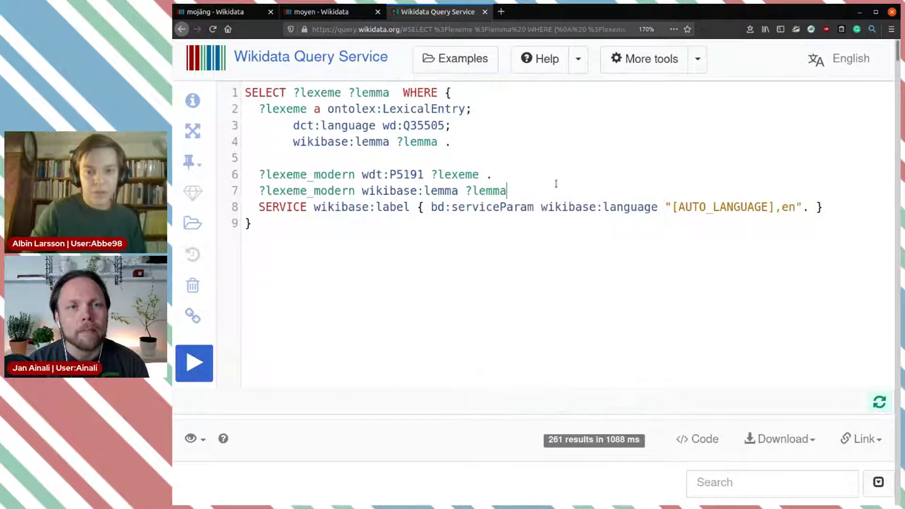
type("_moder")
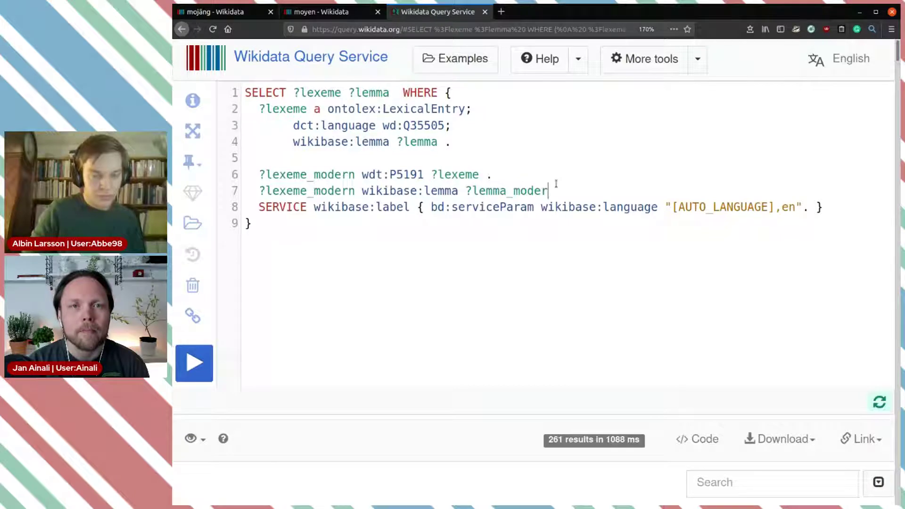
type("n")
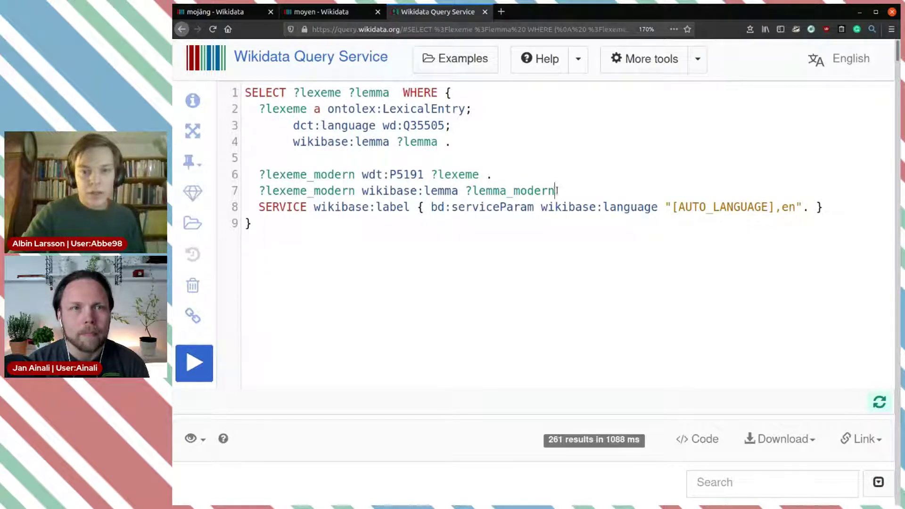
Add the ?lexeme_modern variable to the SELECT clause after ?lemma.
left_click_drag(556, 190, 467, 191)
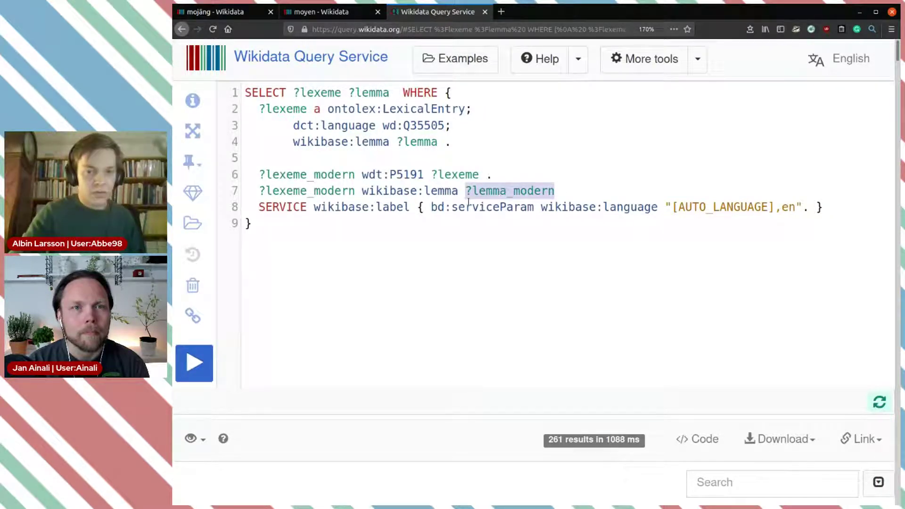
left_click(394, 92)
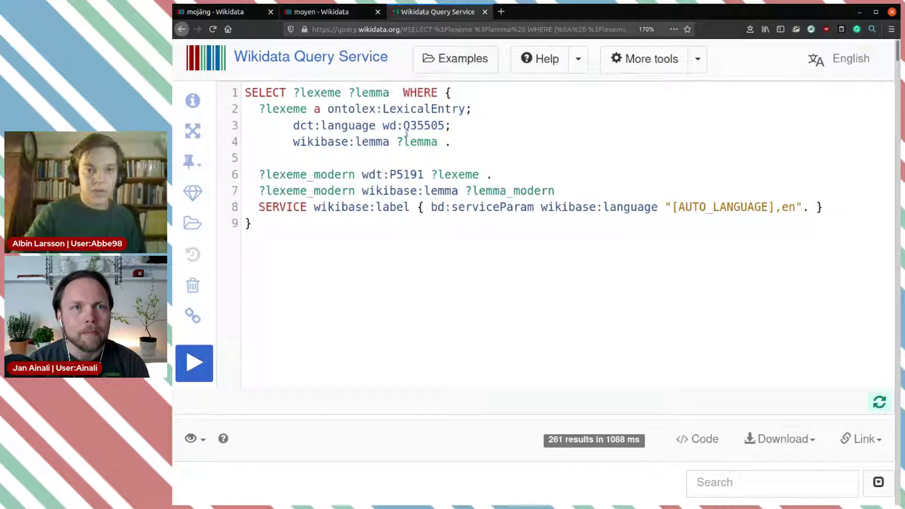
mouse_move(406, 134)
type("?le")
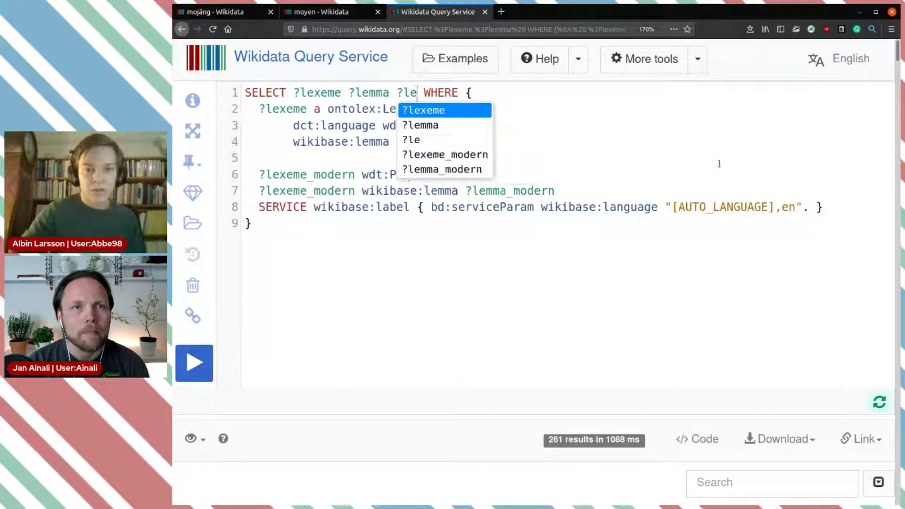
key("Down")
key("Down")
key("Down")
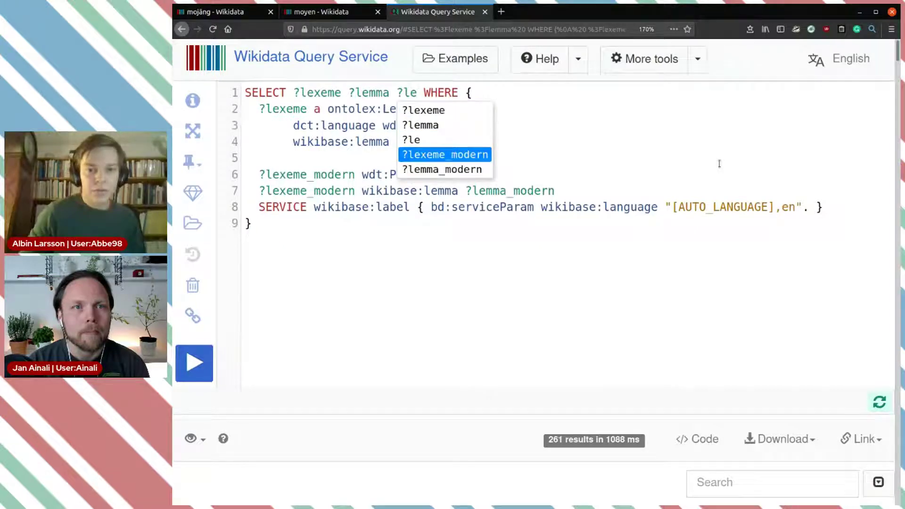
key("Return")
Add the ?lemma_modern variable to the SELECT clause after ?lexeme_modern.
type("?")
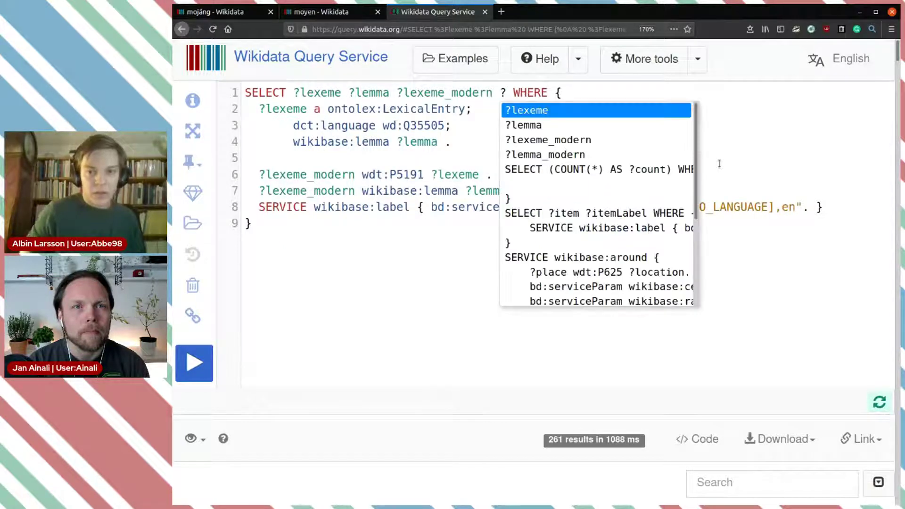
key("Down")
key("Down")
key("Down")
key("Return")
Run the query, check the result count and compare the Old Norse lemma with the modern lemma in the first row.
left_click(207, 375)
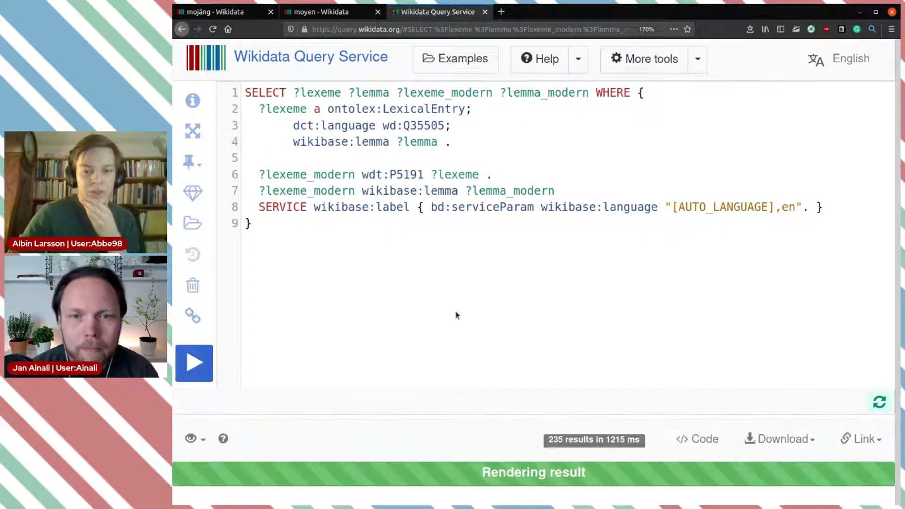
scroll(455, 315, "down", 6)
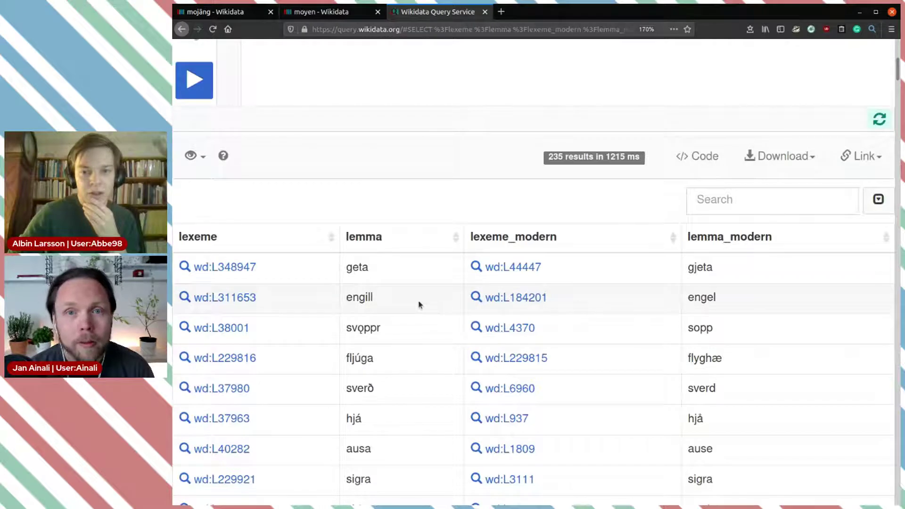
double_click(555, 157)
left_click(488, 162)
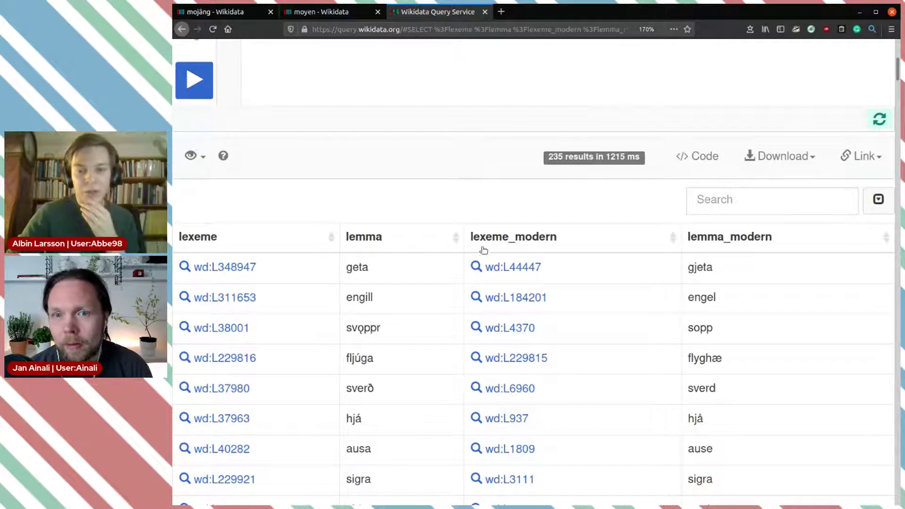
scroll(511, 192, "down", 1)
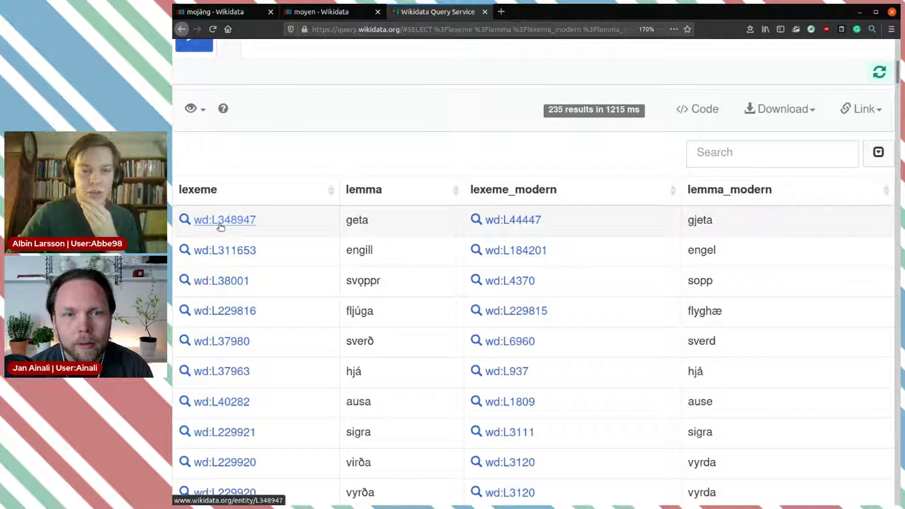
double_click(353, 221)
left_click(384, 224)
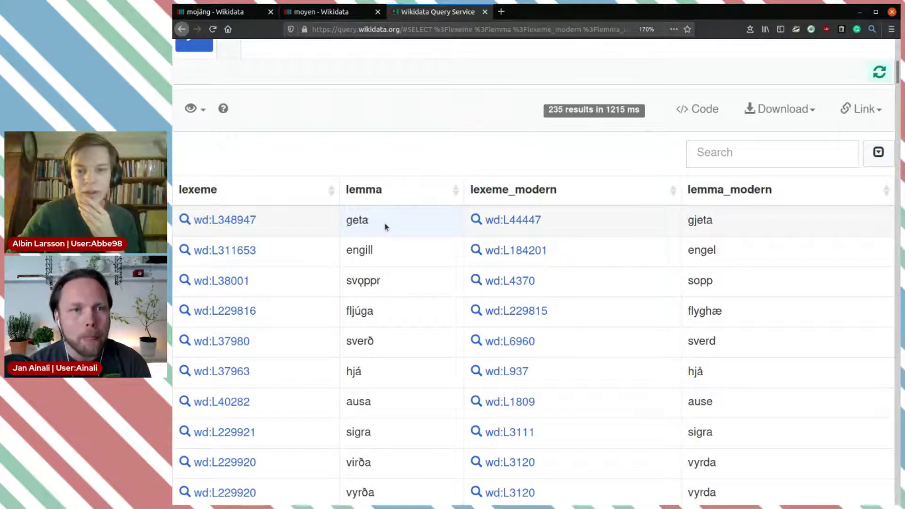
double_click(699, 220)
left_click(785, 233)
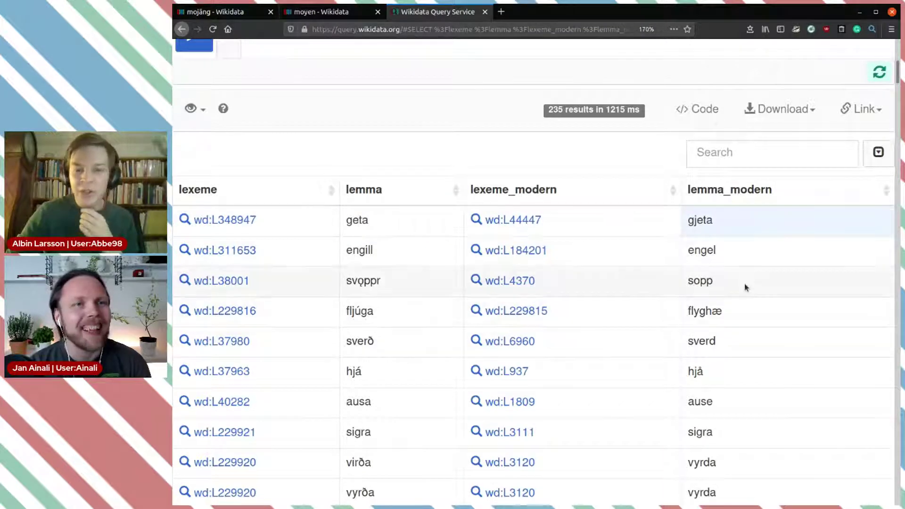
Examine the modern lemmas in the first result rows and compare them with their Old Norse lemmas.
double_click(703, 221)
left_click(742, 227)
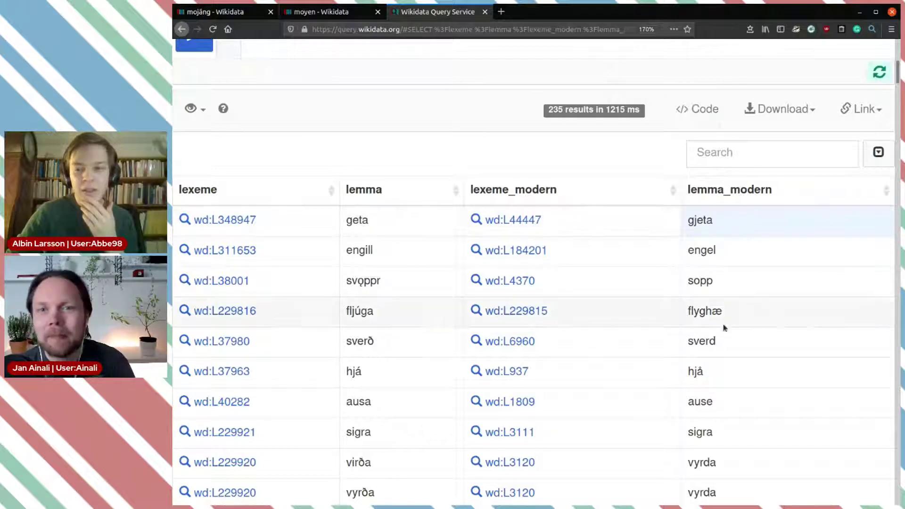
scroll(732, 312, "down", 1)
double_click(733, 298)
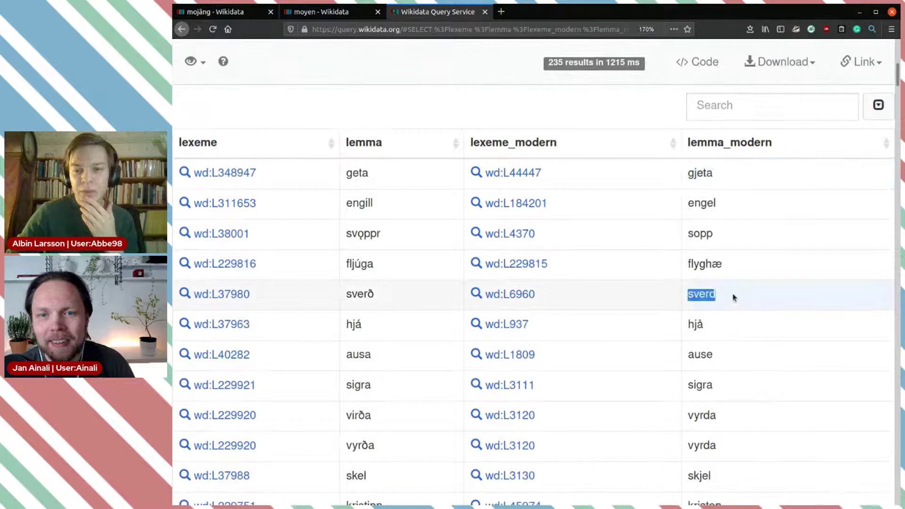
Extend the ?lexeme_modern lemma pattern with a semicolon and the new line dct:language ?language ; below it.
scroll(747, 288, "up", 8)
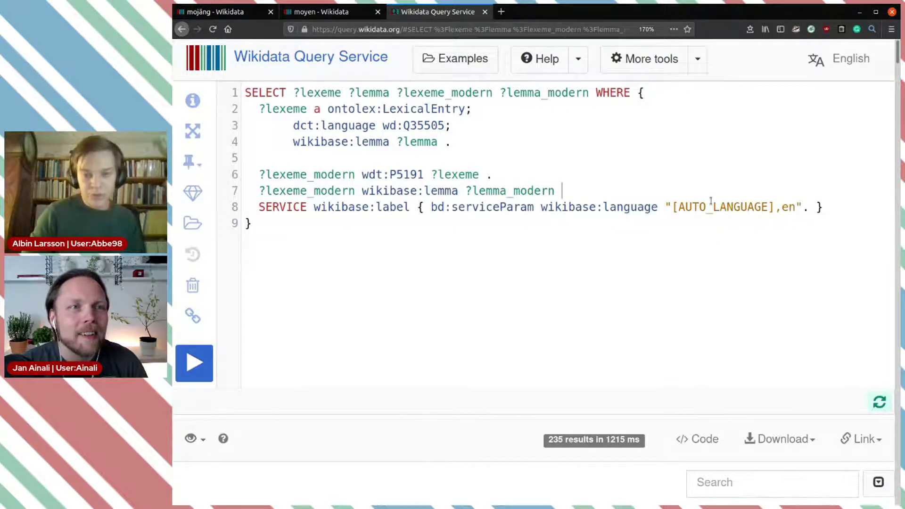
type(";")
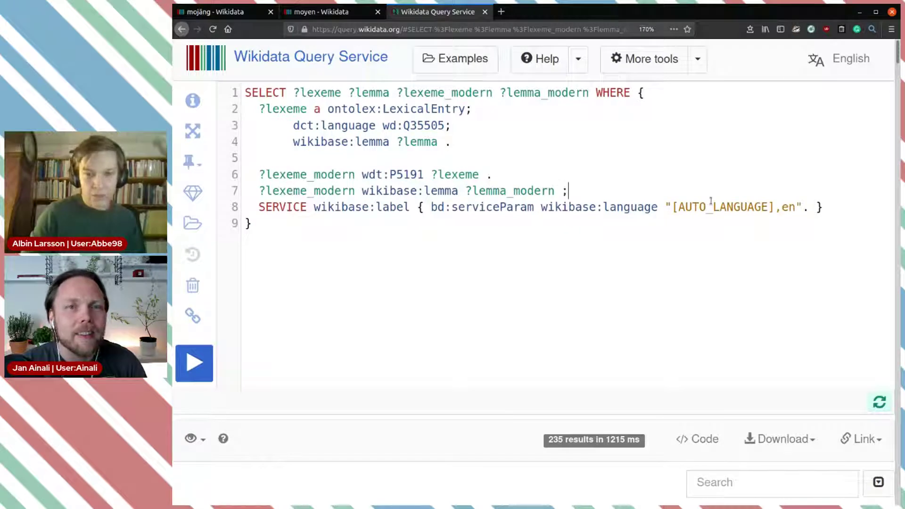
key("Return")
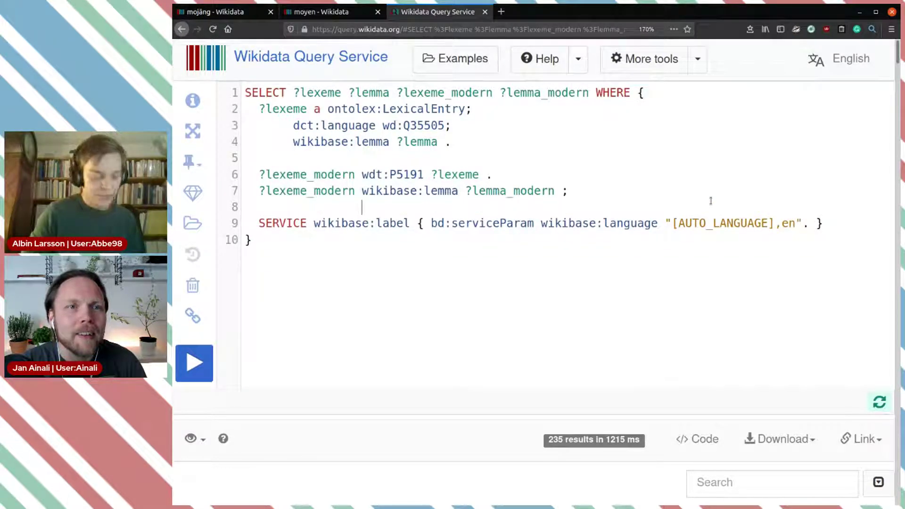
type("dct:")
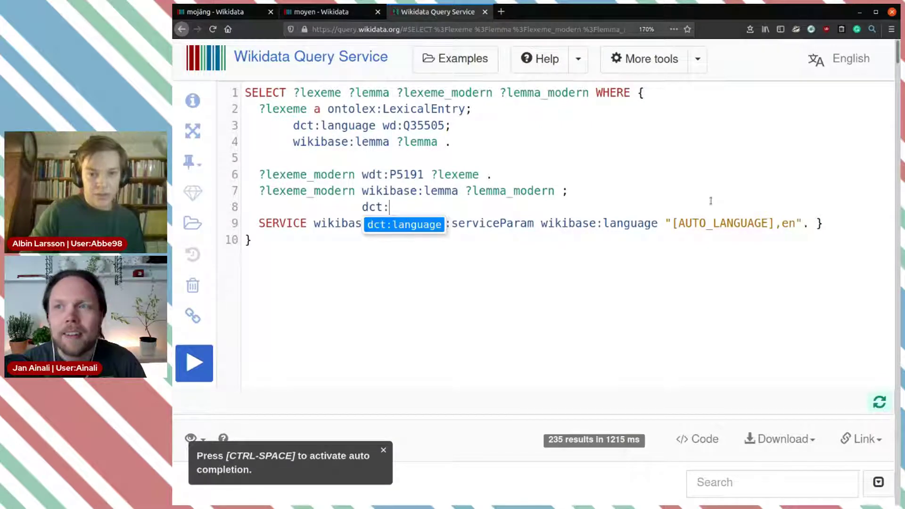
key("Return")
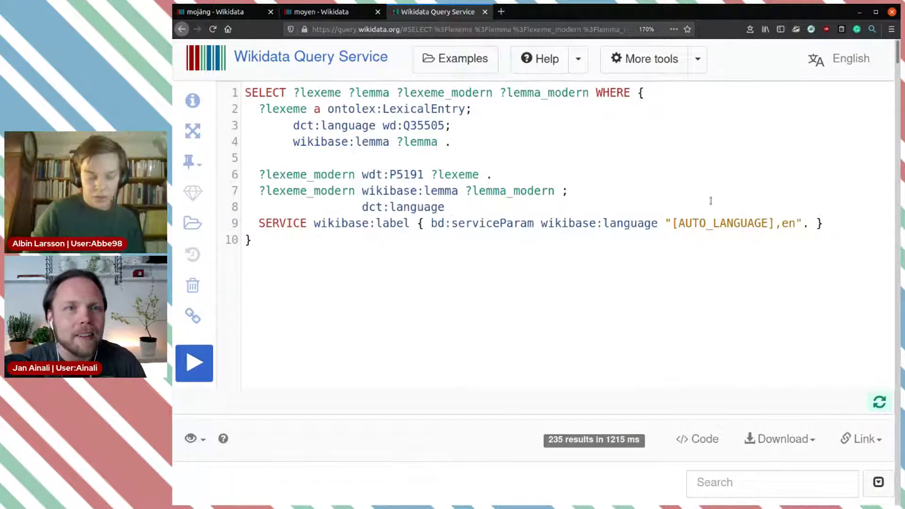
type("?")
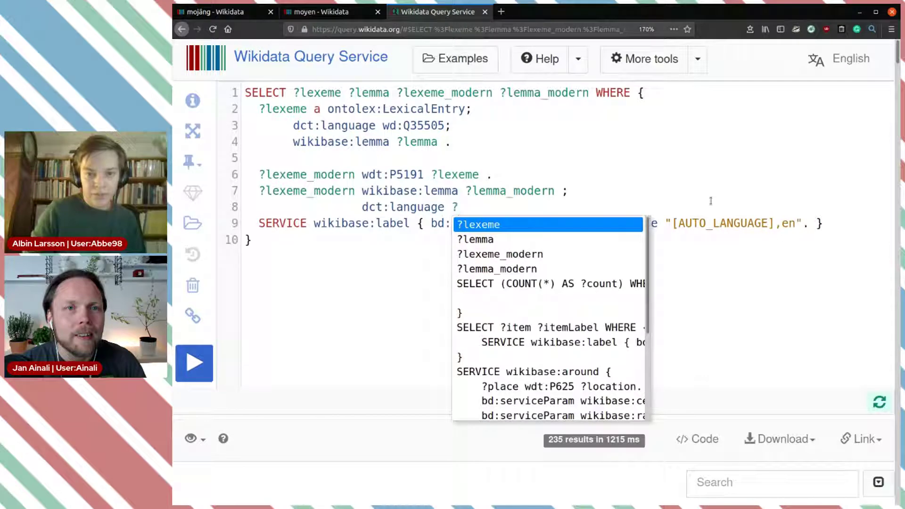
type("lan")
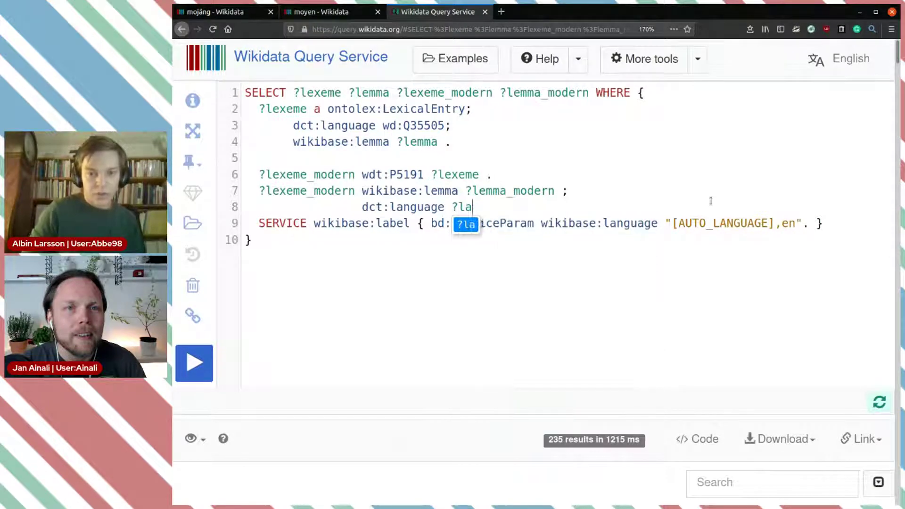
type("guage")
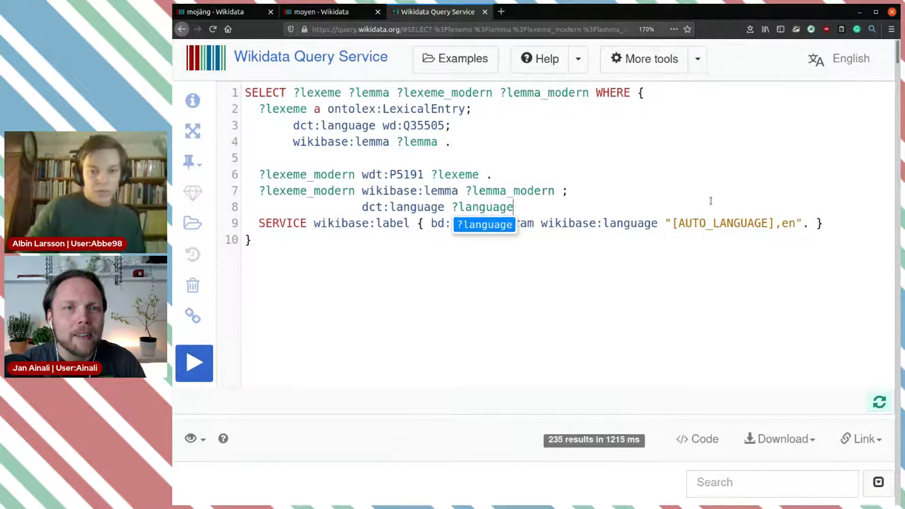
type(" ;")
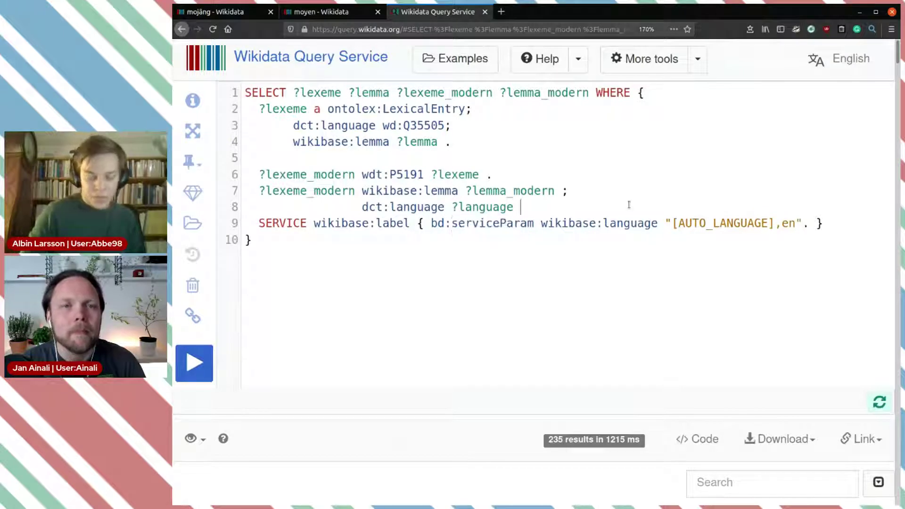
Add ?languageLabel to the SELECT clause after ?lemma_modern and run the query.
double_click(495, 206)
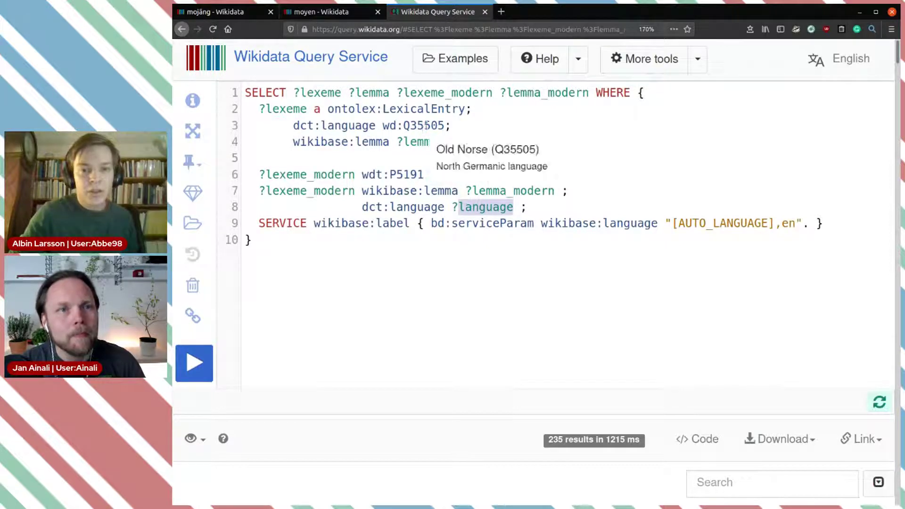
double_click(427, 125)
left_click(523, 112)
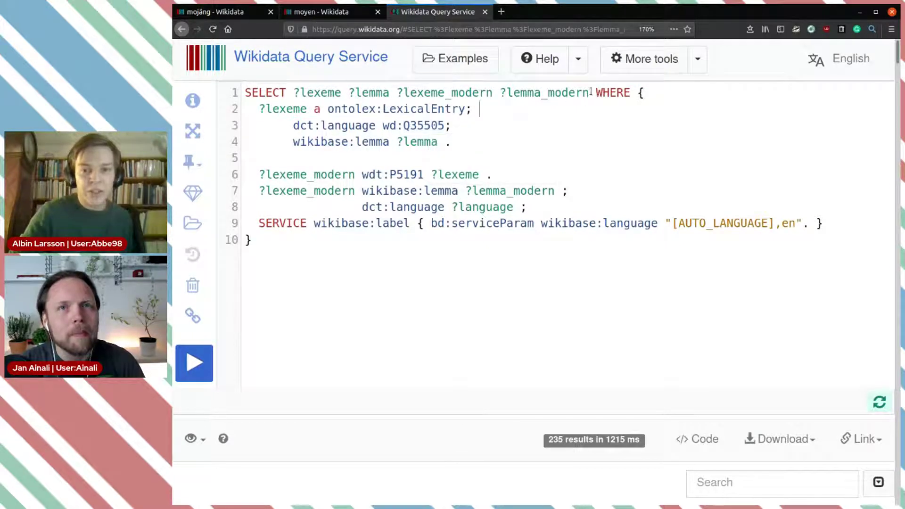
type("?lan")
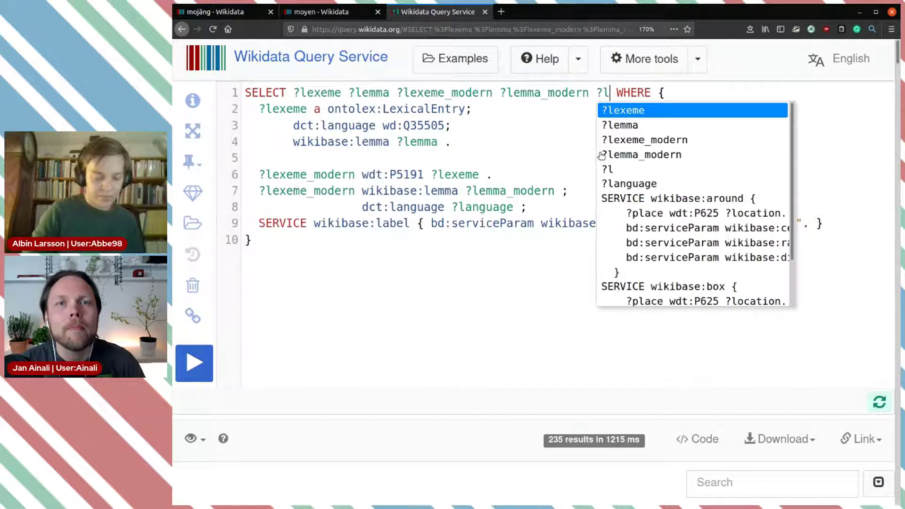
key("Down")
key("Return")
type("Label")
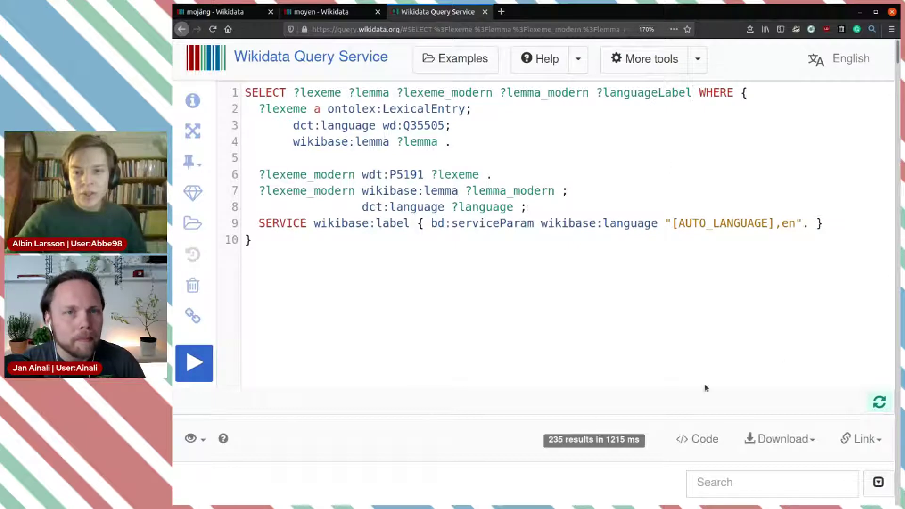
left_click(194, 363)
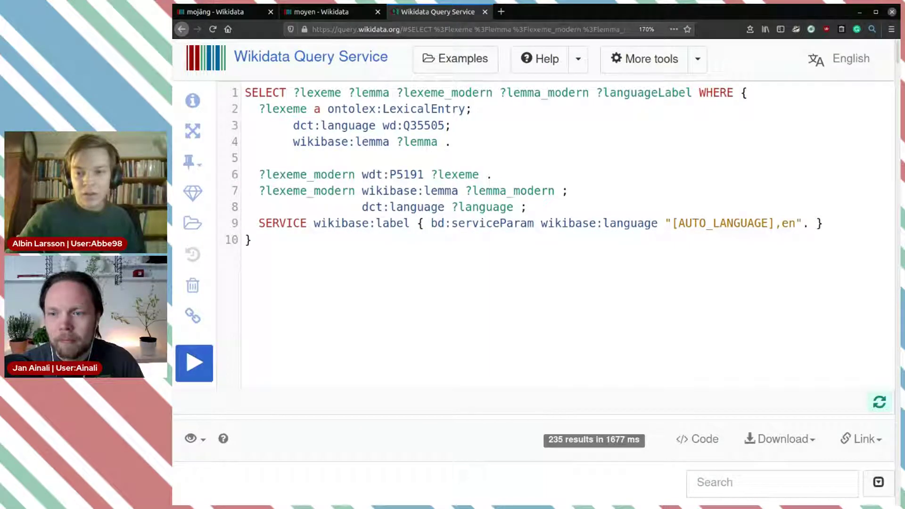
Examine the languageLabel column to see which languages the modern lemmas belong to.
scroll(640, 197, "down", 9)
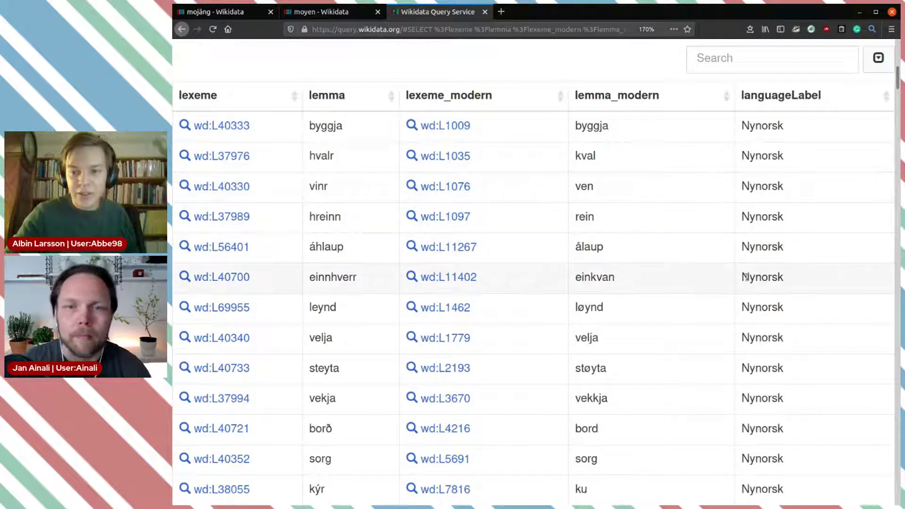
scroll(779, 251, "down", 6)
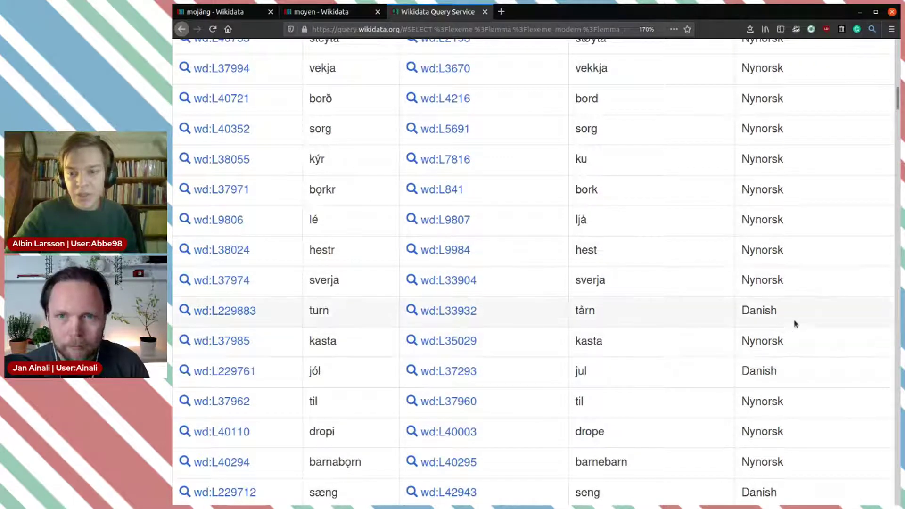
scroll(795, 313, "down", 3)
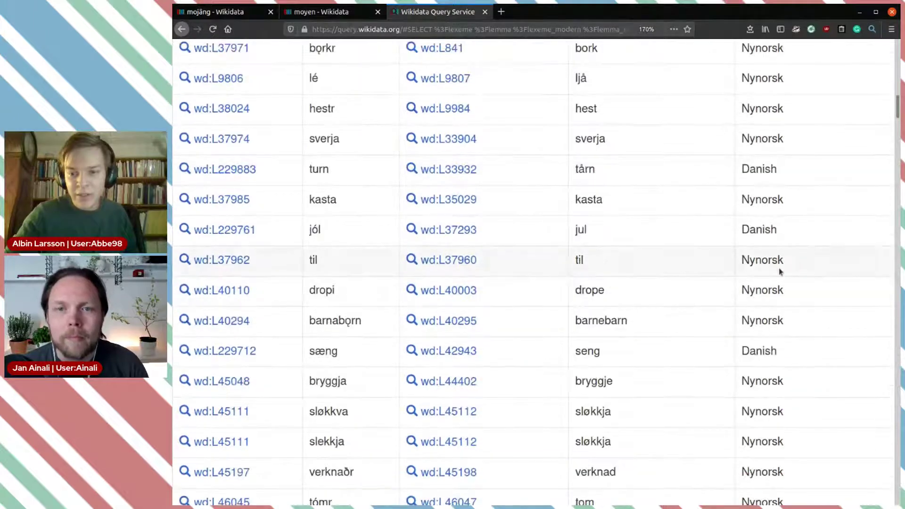
scroll(779, 267, "down", 3)
scroll(778, 268, "down", 1)
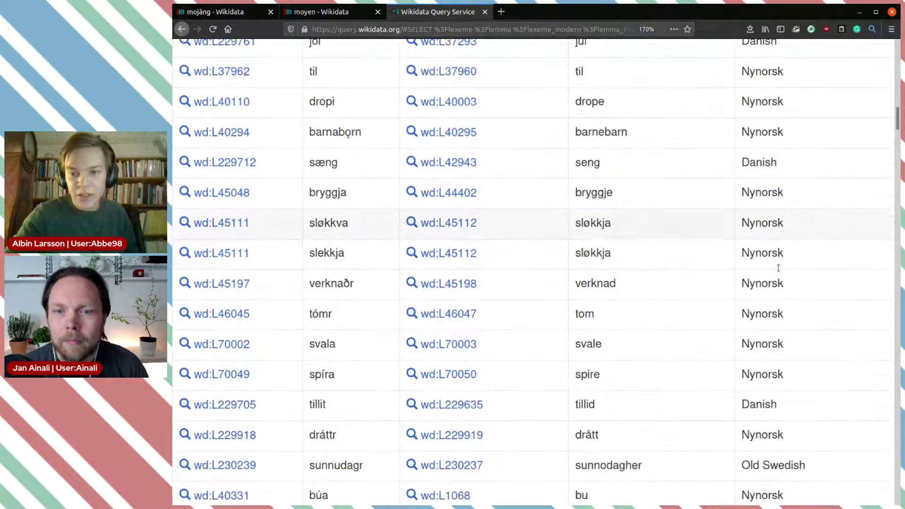
scroll(782, 273, "up", 2)
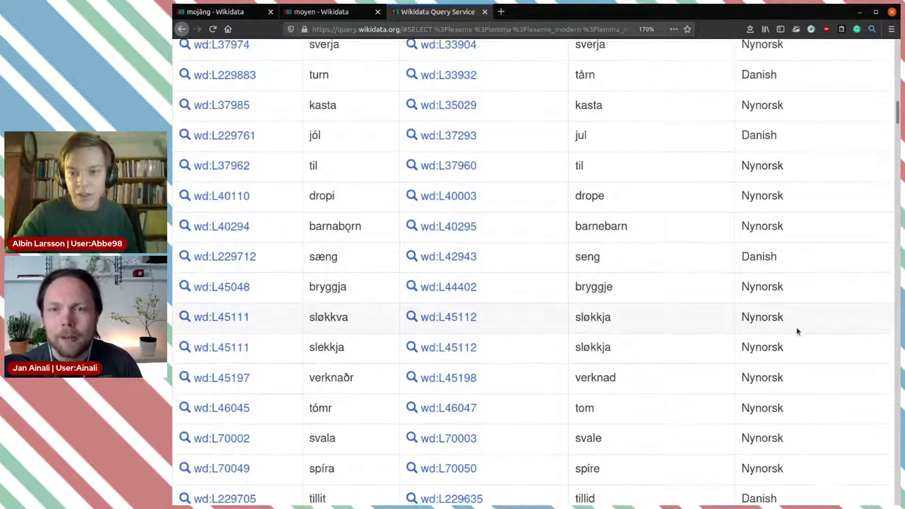
double_click(790, 290)
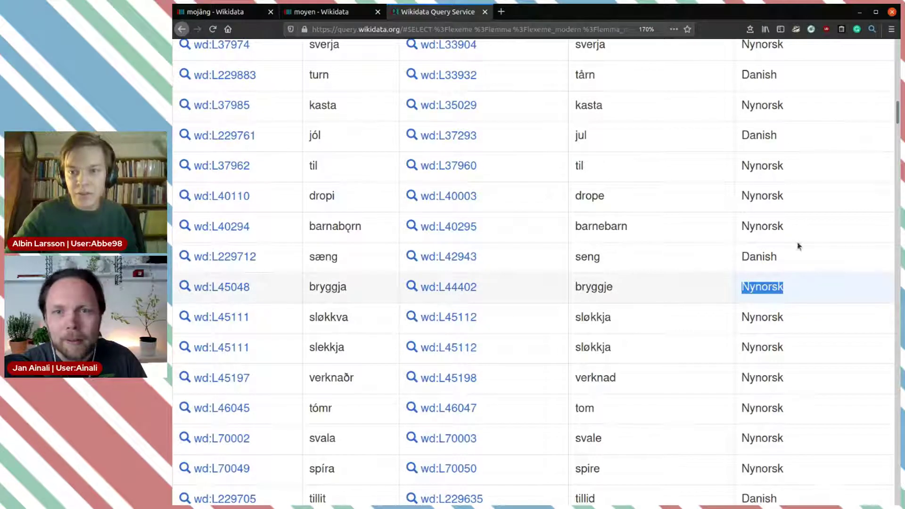
left_click(801, 287)
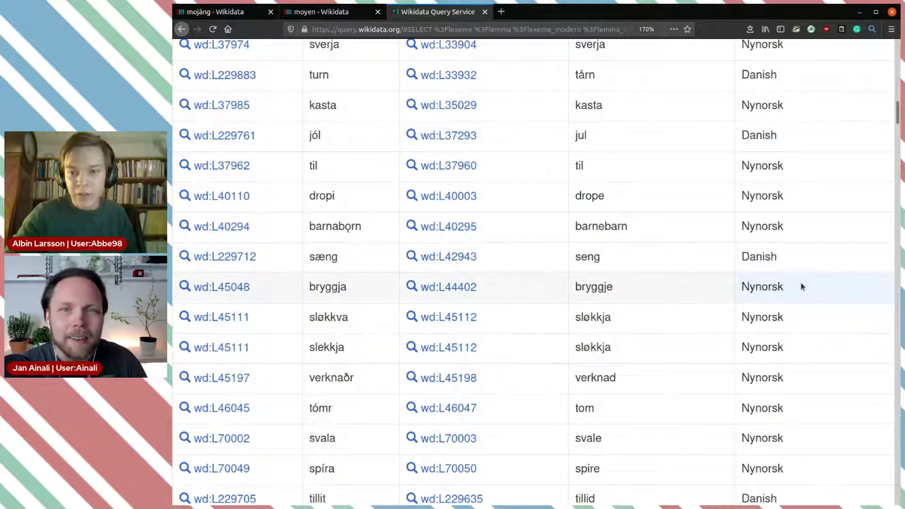
scroll(799, 376, "down", 4)
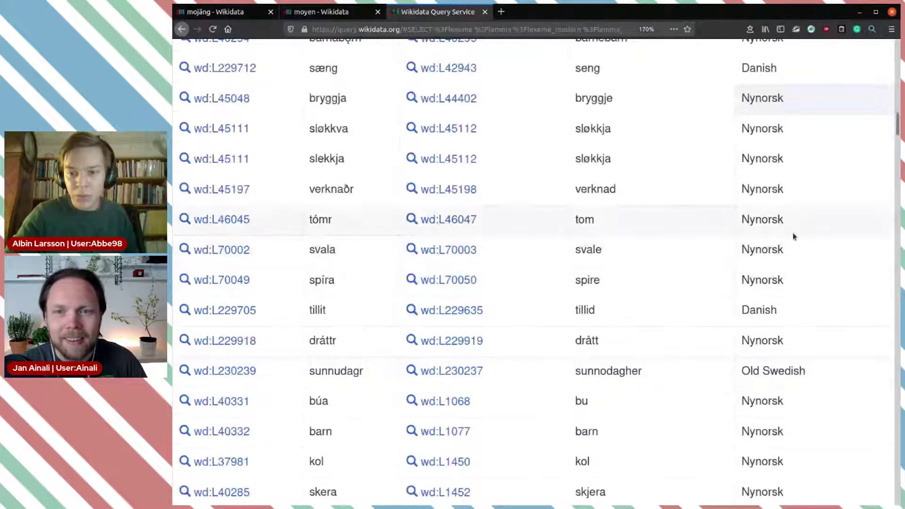
double_click(809, 376)
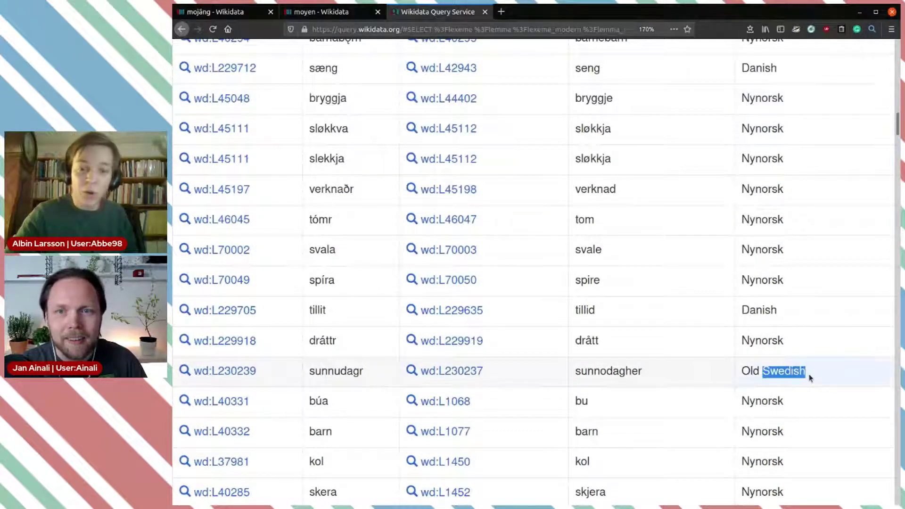
left_click(822, 371)
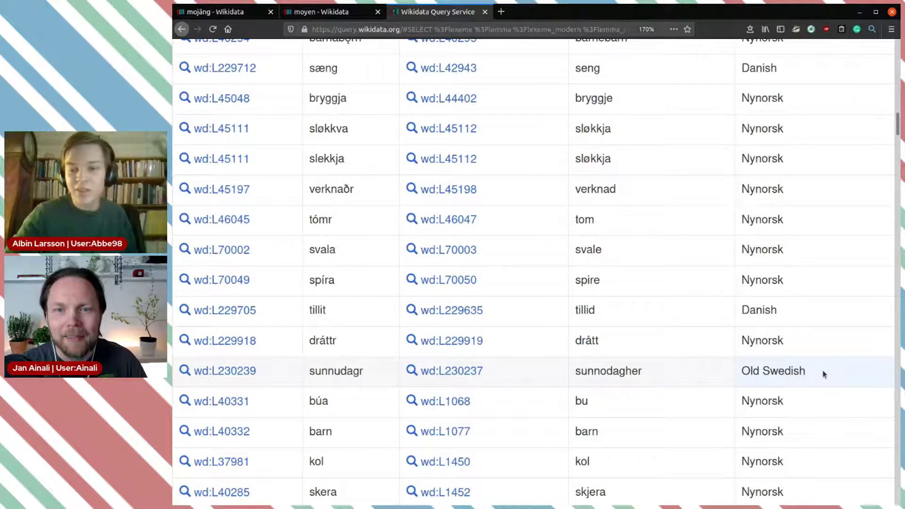
Look further through the result rows for a modern lexeme whose language is Swedish.
scroll(822, 374, "down", 5)
scroll(824, 375, "down", 7)
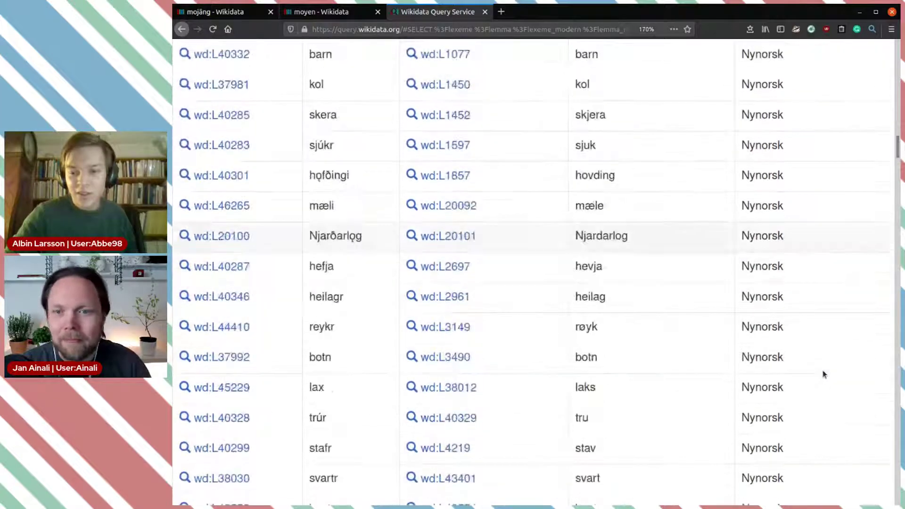
scroll(824, 374, "down", 5)
scroll(822, 371, "down", 1)
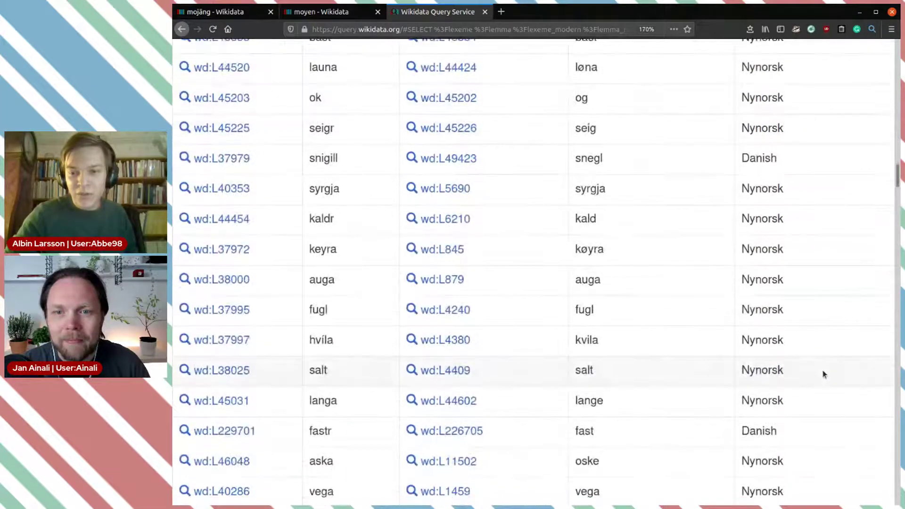
scroll(821, 372, "up", 4)
scroll(810, 417, "down", 8)
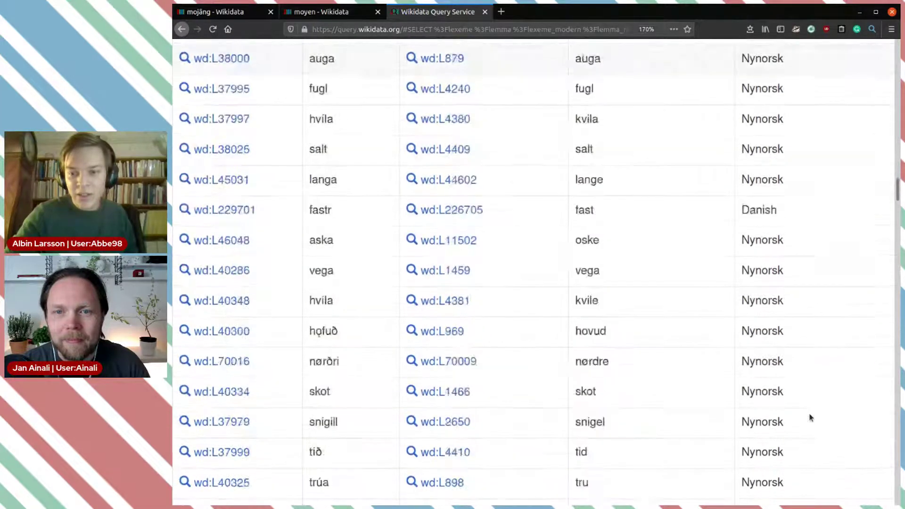
scroll(809, 347, "down", 7)
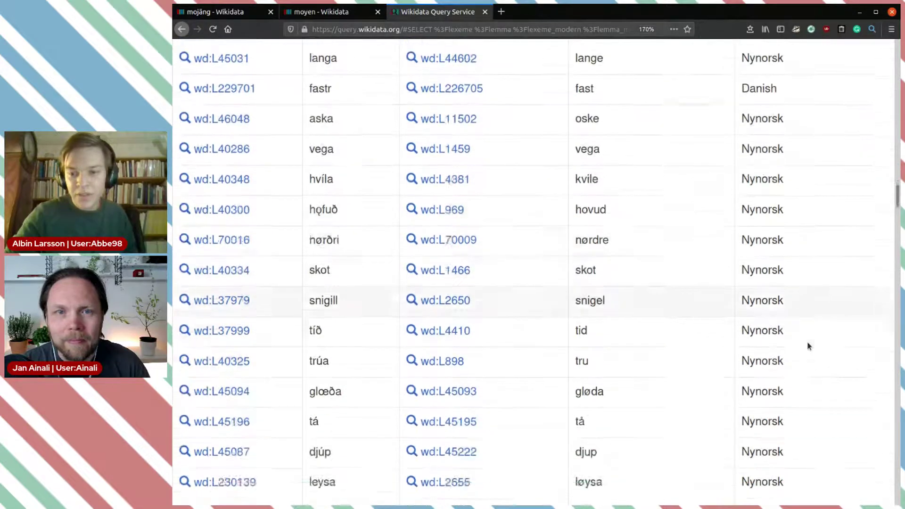
scroll(808, 346, "down", 3)
scroll(809, 347, "down", 6)
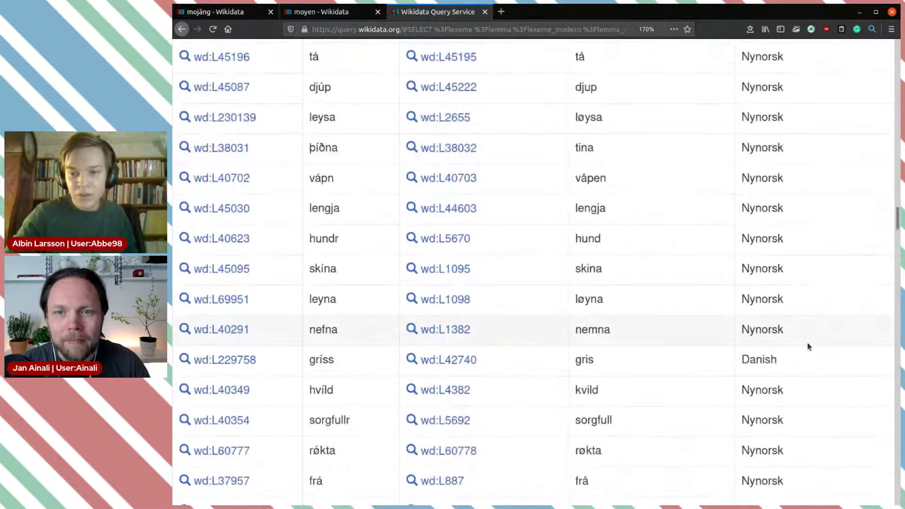
scroll(809, 346, "down", 3)
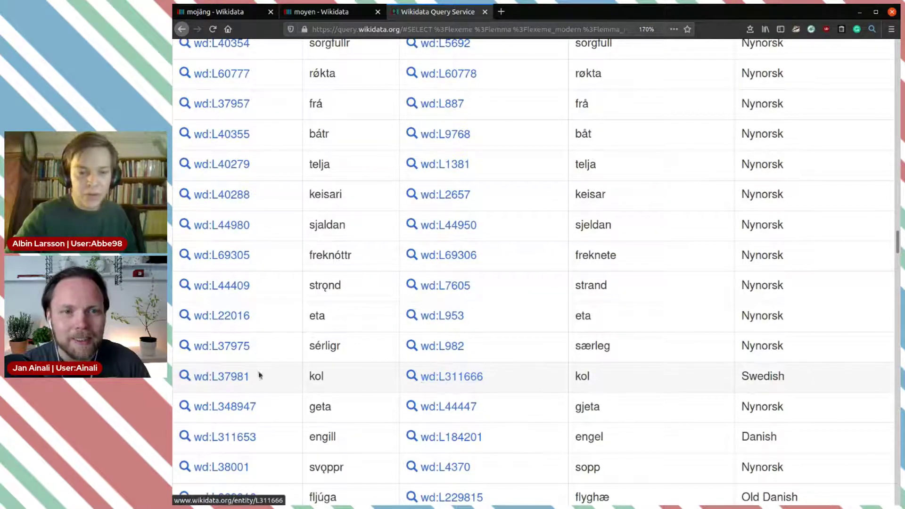
right_click(215, 377)
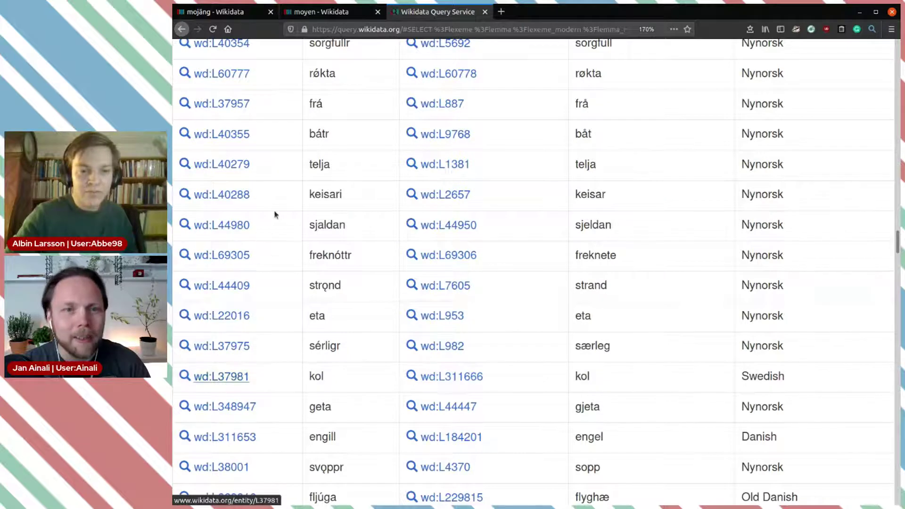
left_click(276, 215)
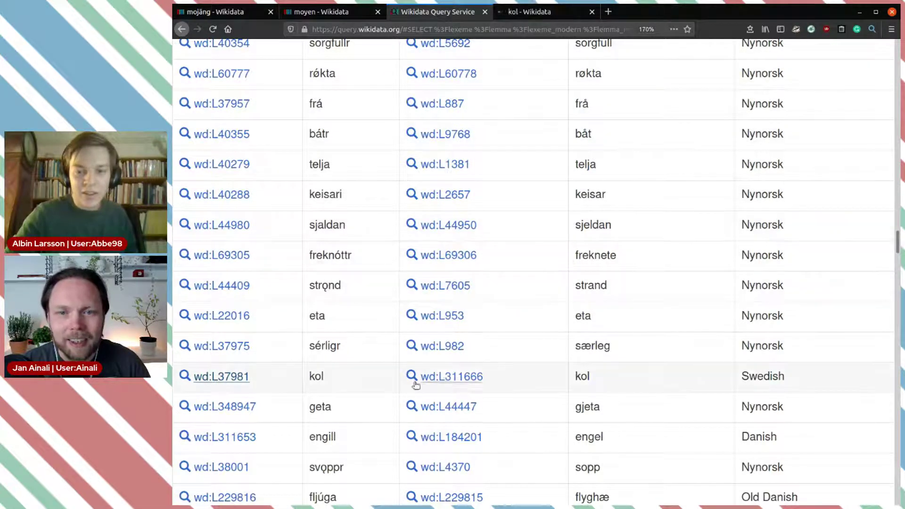
left_click(591, 12)
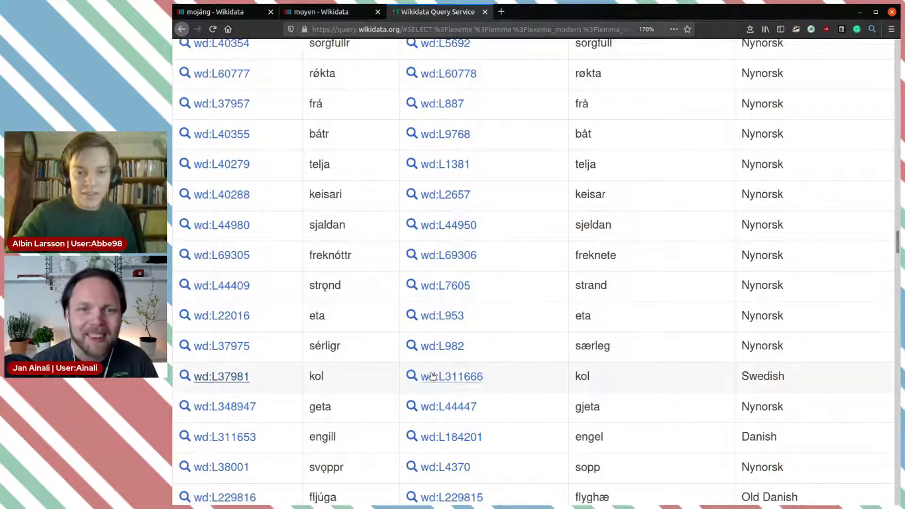
Open the Swedish modern lexeme kol (L311666) from the results and examine its usage examples, derived from statement and senses.
middle_click(463, 381)
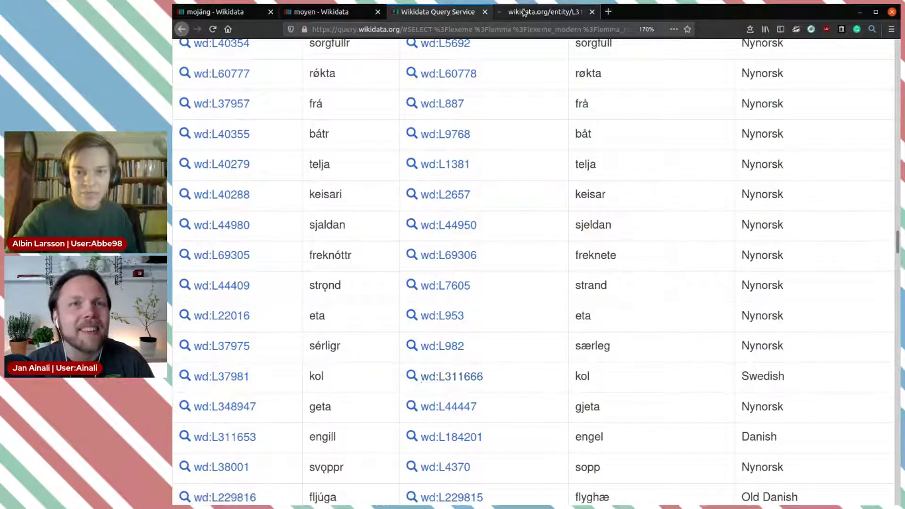
left_click(523, 12)
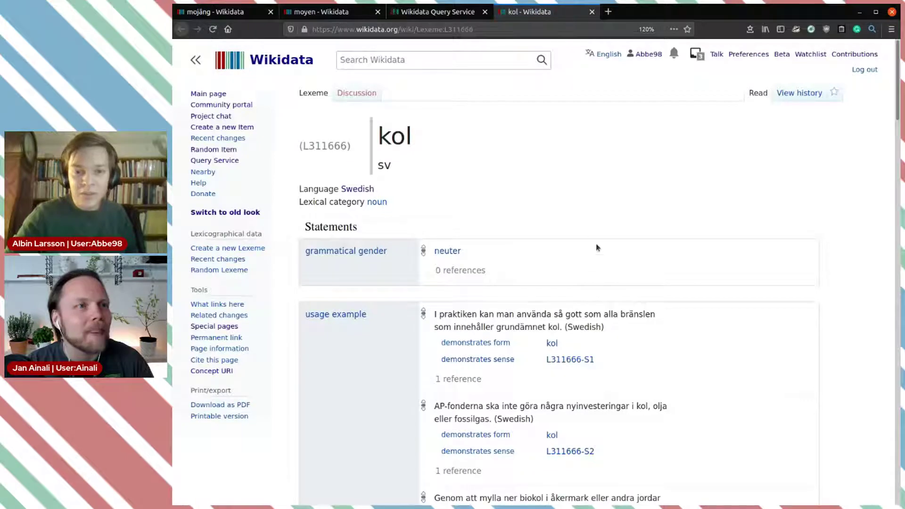
scroll(608, 240, "down", 5)
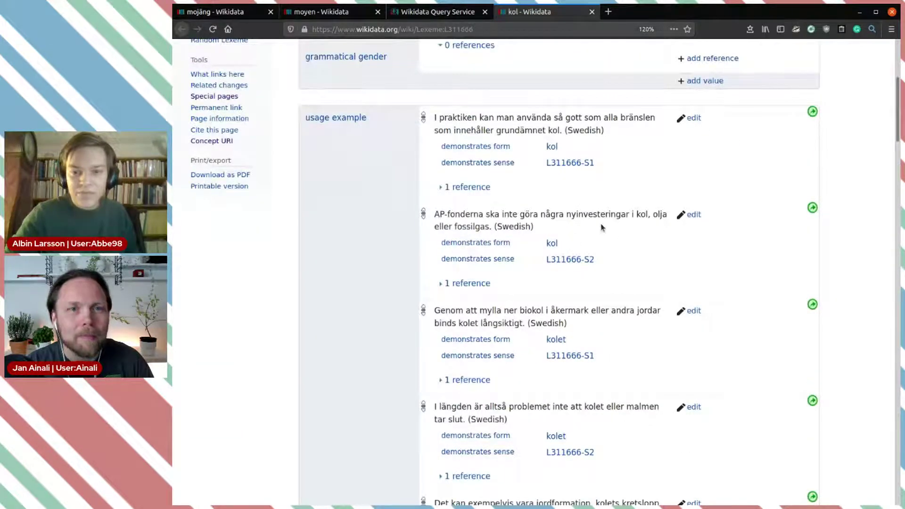
scroll(601, 227, "down", 3)
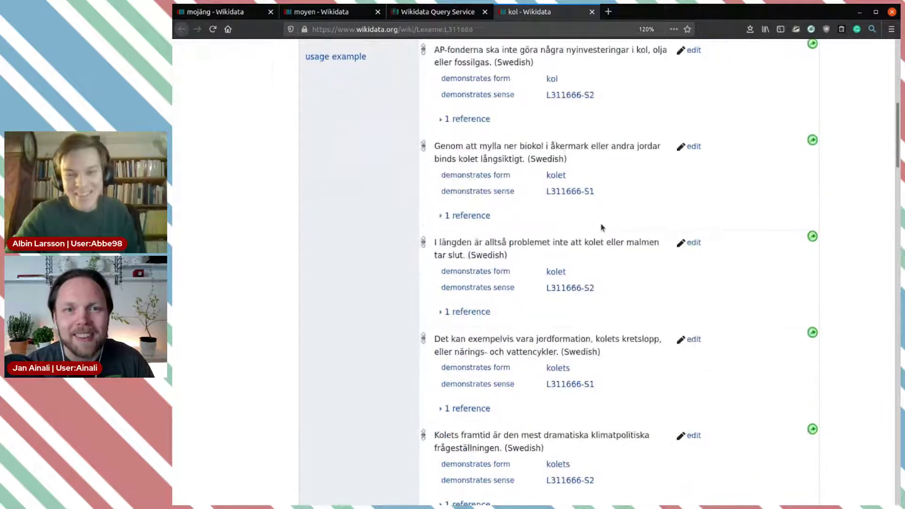
scroll(601, 227, "down", 6)
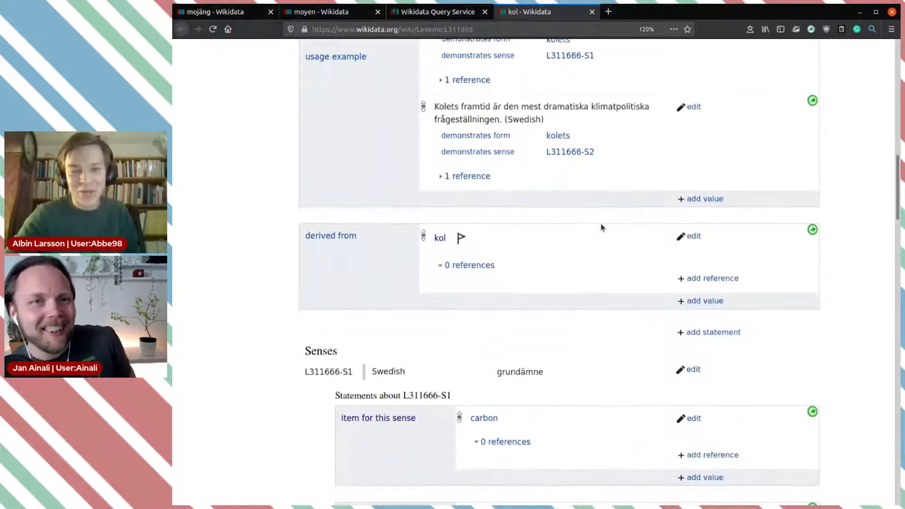
scroll(601, 227, "down", 2)
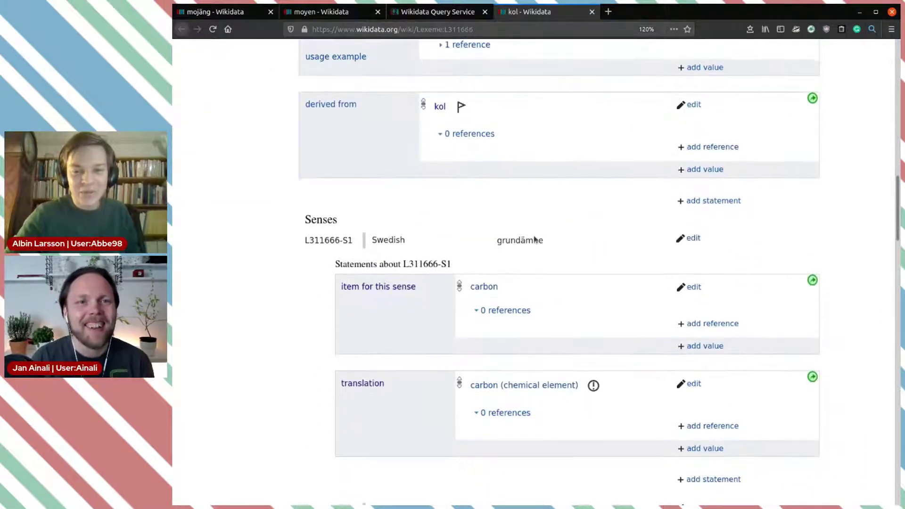
double_click(518, 241)
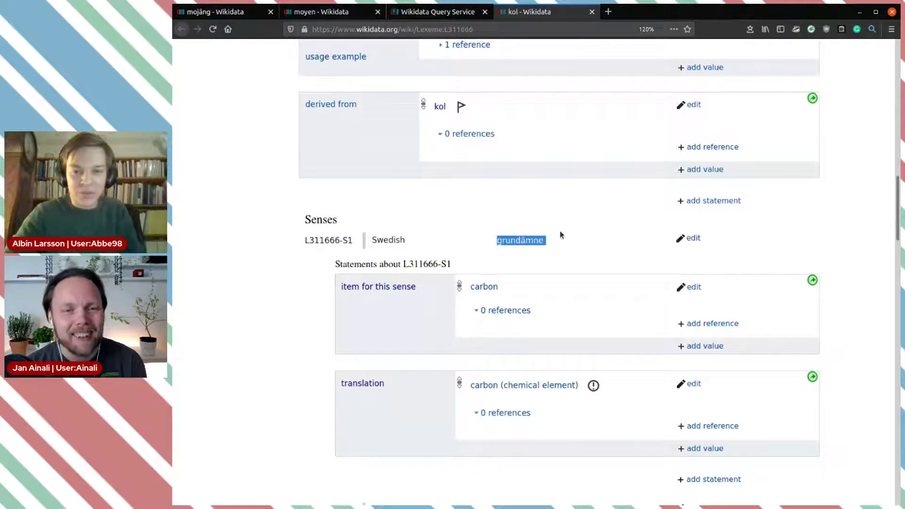
left_click(592, 215)
Check the suggestion flagged on kol's derived from statement, and close the lexeme page to return to the query results.
scroll(592, 211, "up", 2)
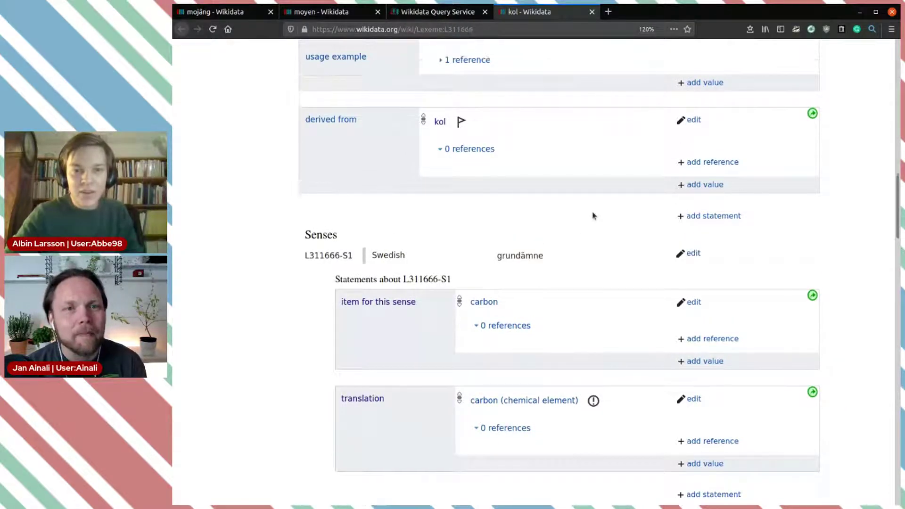
left_click(461, 205)
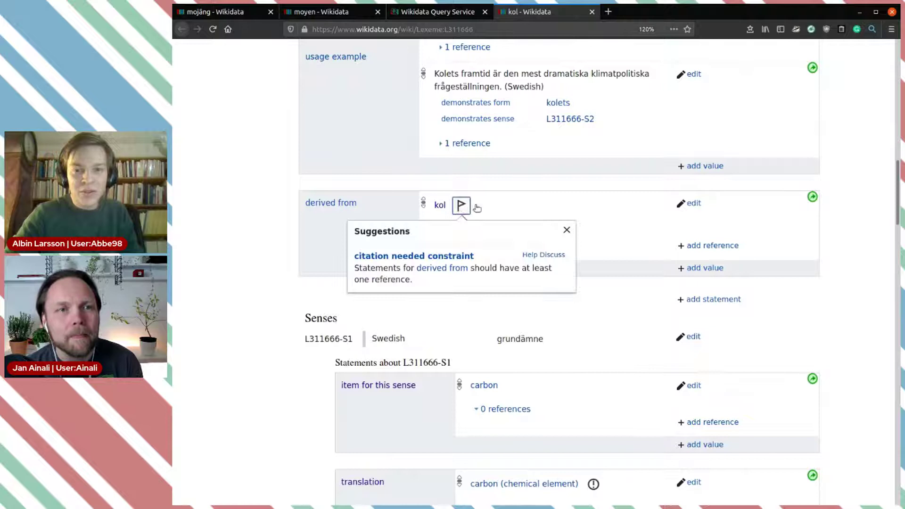
left_click(536, 203)
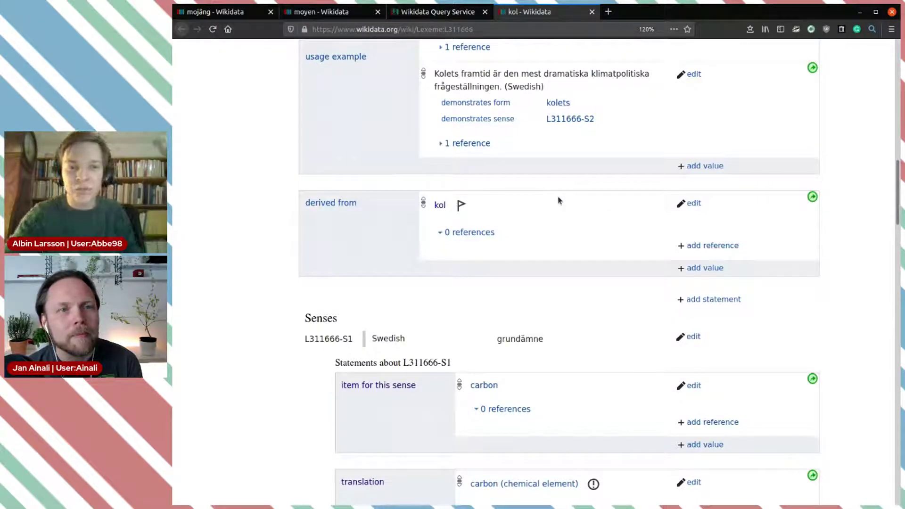
left_click(591, 12)
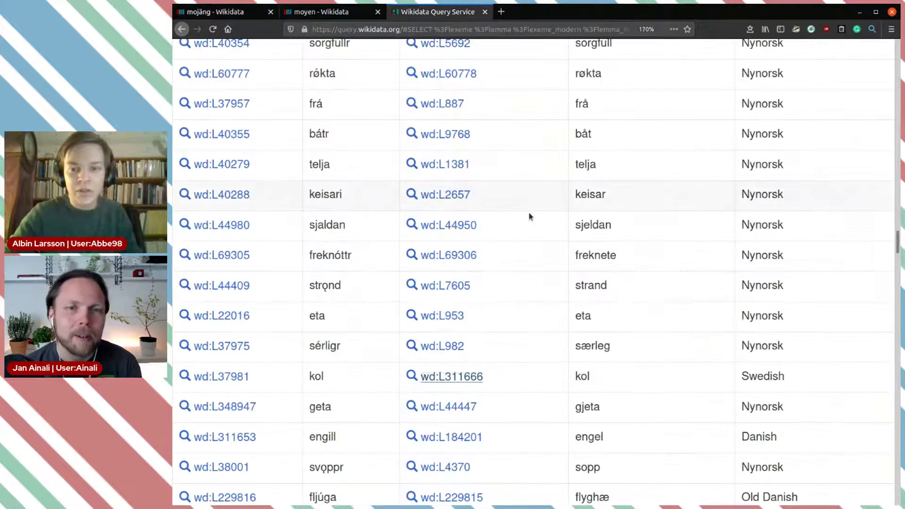
Find another Swedish row further down the query results and open its modern lexeme kåda (L311869).
scroll(744, 236, "down", 4)
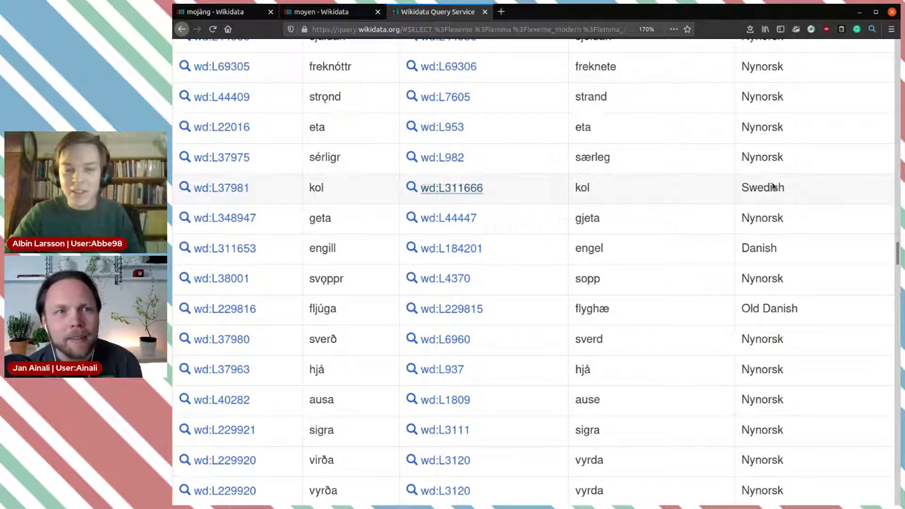
scroll(773, 187, "down", 10)
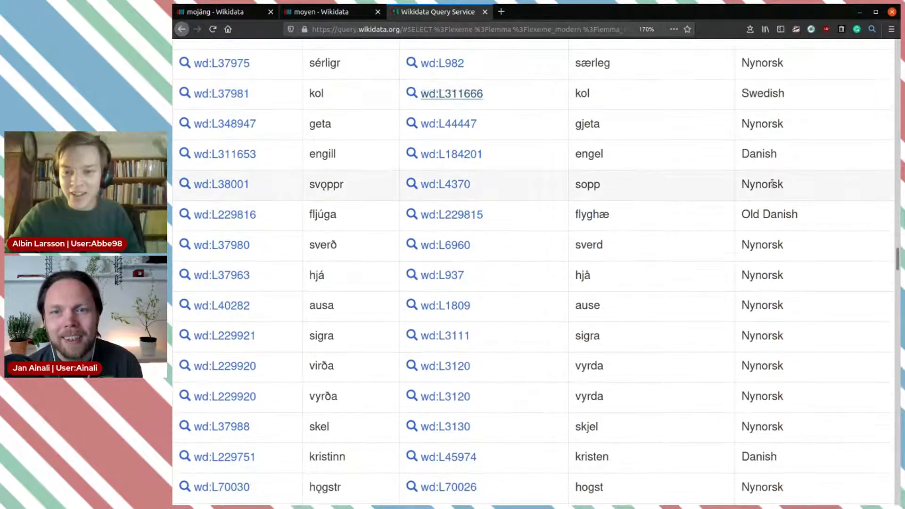
scroll(772, 184, "down", 7)
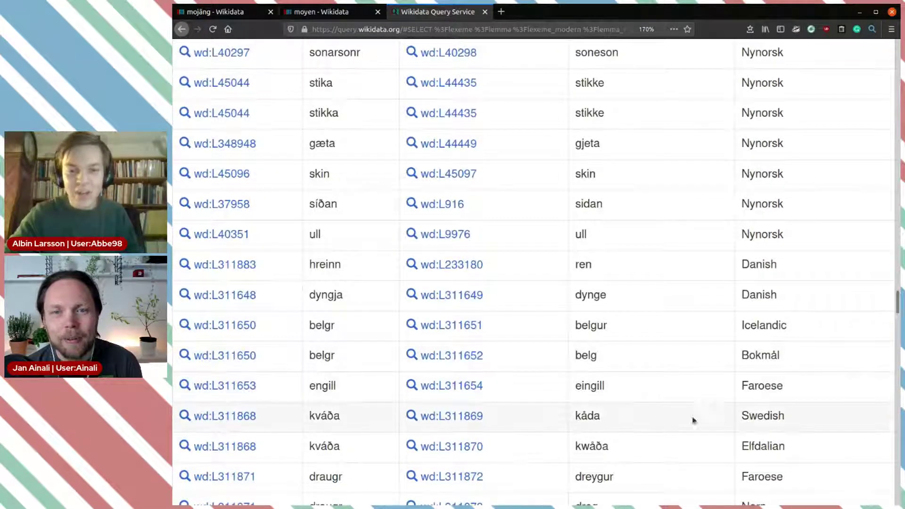
scroll(654, 412, "down", 1)
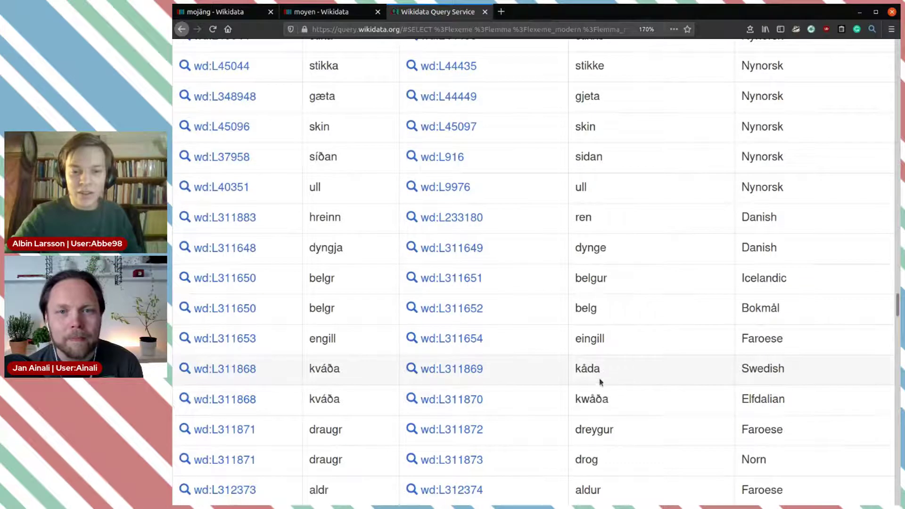
left_click(464, 373)
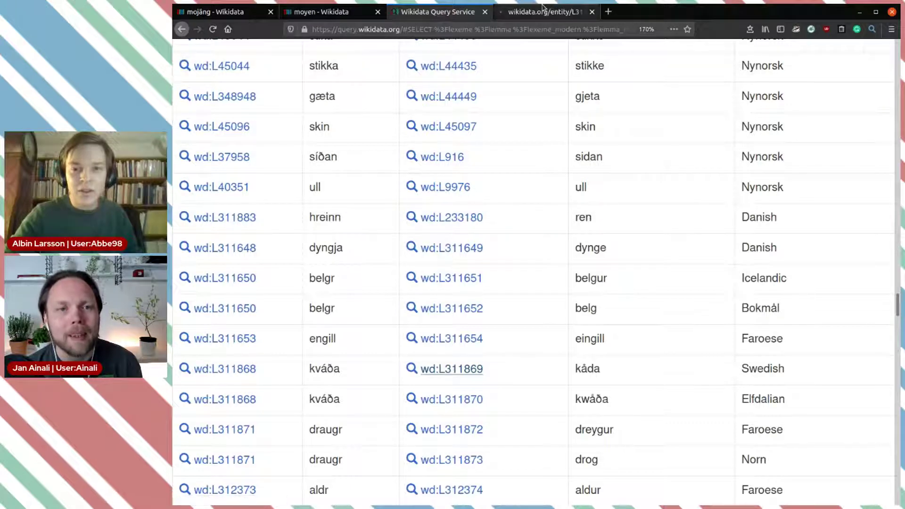
left_click(541, 11)
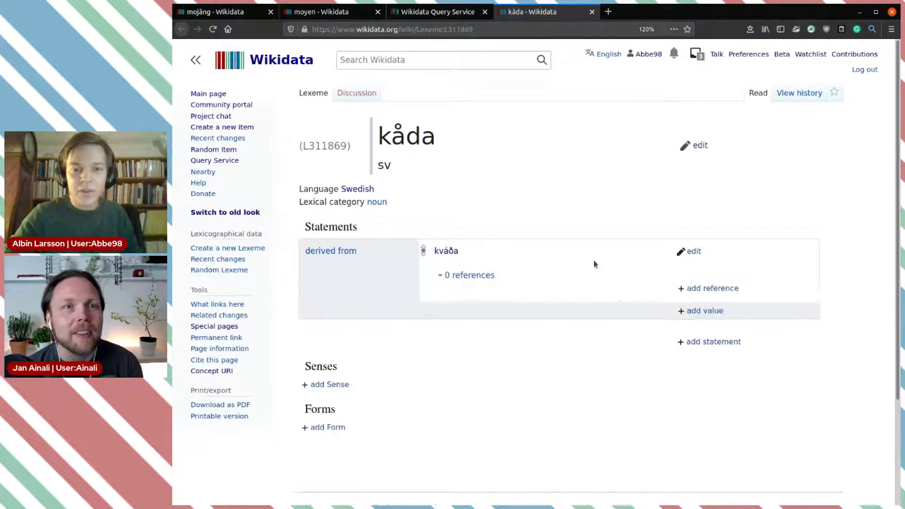
Start a new sense on the kåda lexeme and set its gloss language to Swedish (sv).
scroll(606, 235, "down", 1)
scroll(606, 236, "down", 2)
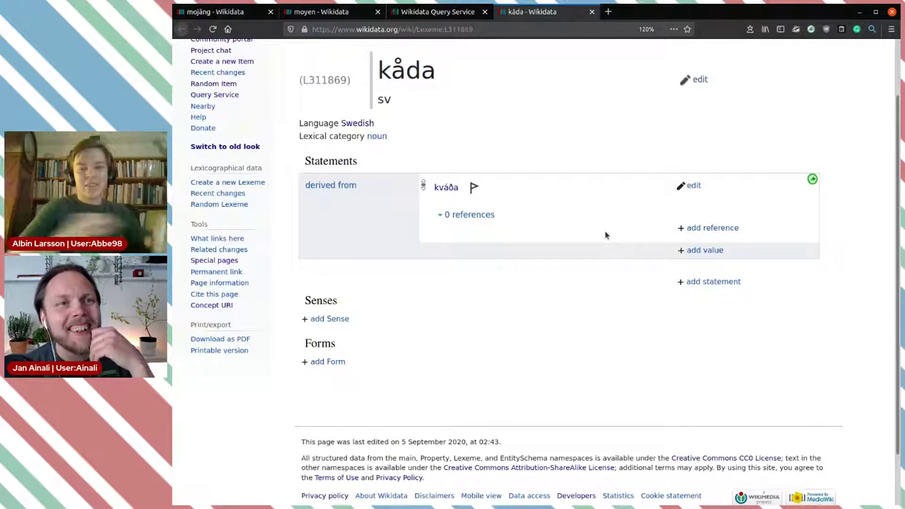
left_click(330, 319)
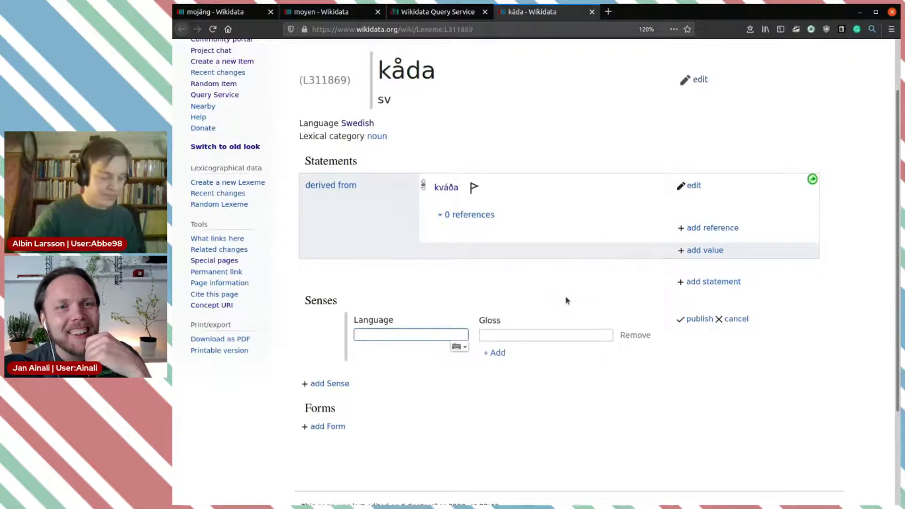
type("sve")
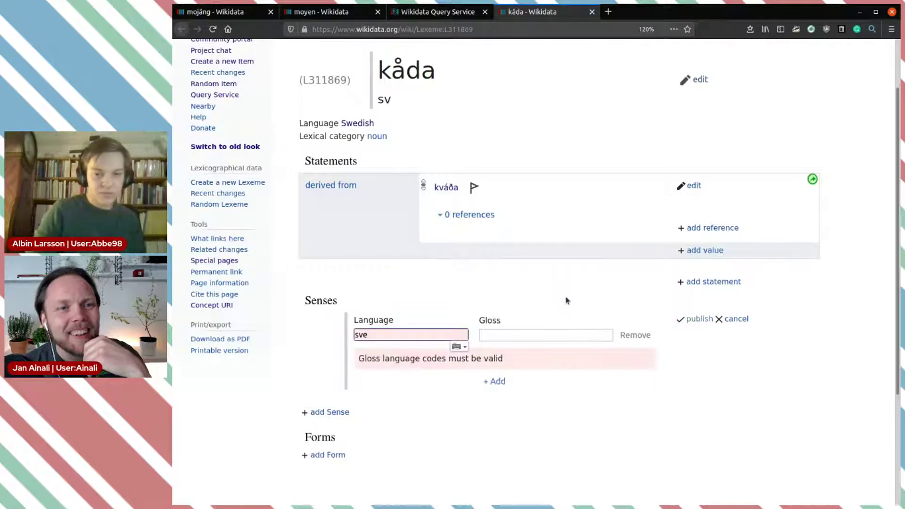
key("BackSpace")
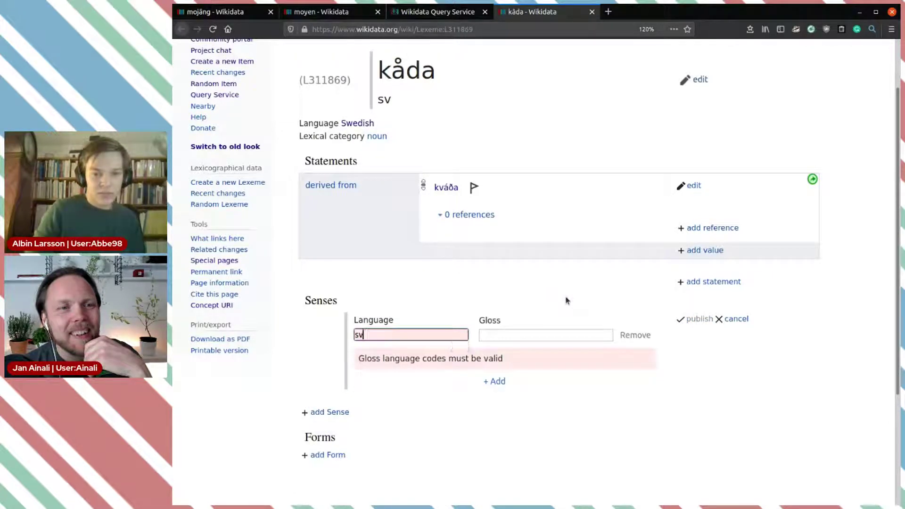
left_click(416, 333)
left_click(409, 346)
Enter "skyddande vätska från växter" as the Swedish gloss of the new sense.
left_click(540, 335)
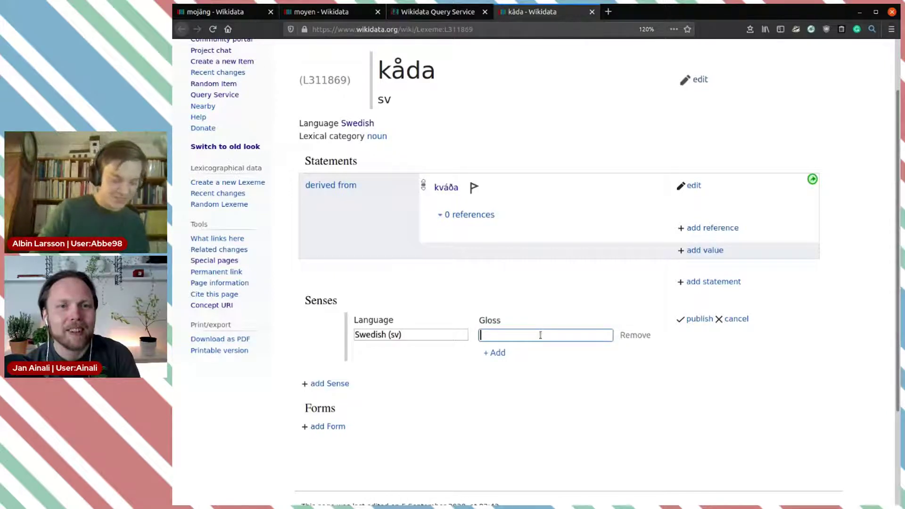
type("skyddande v")
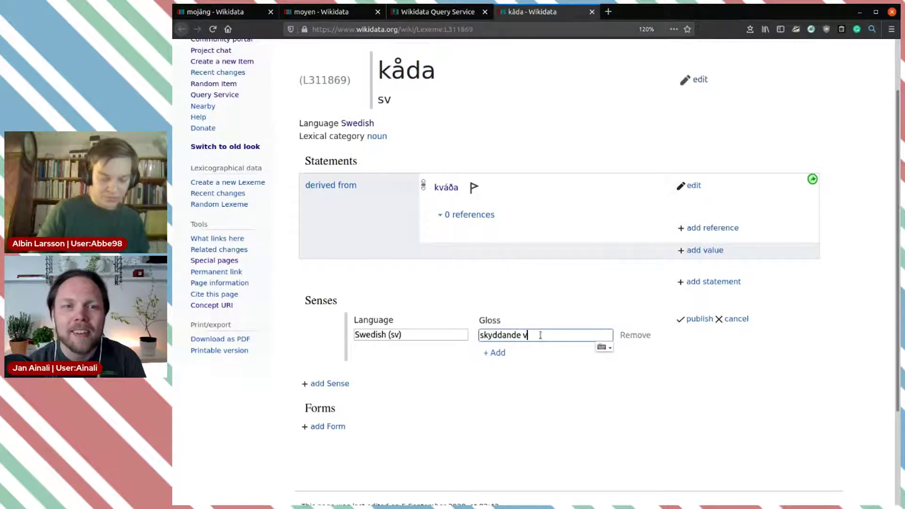
type("ätska från")
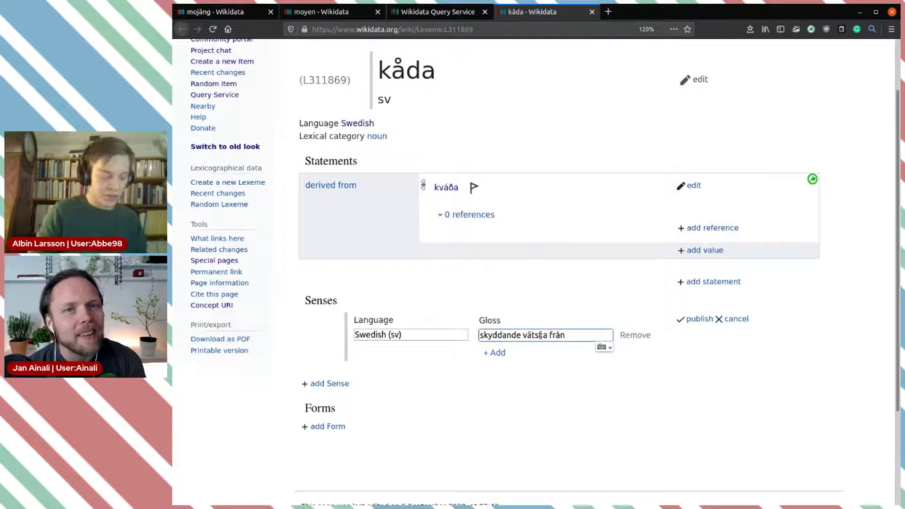
type("vä")
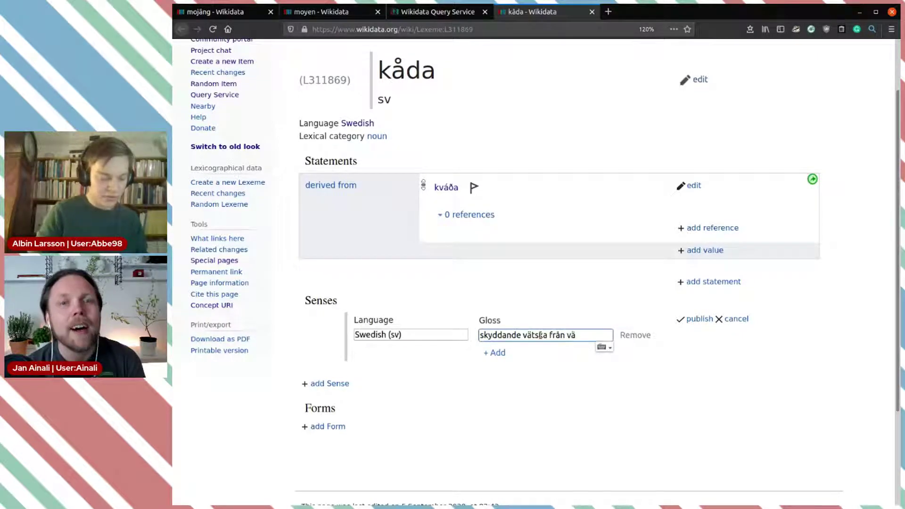
type("xter")
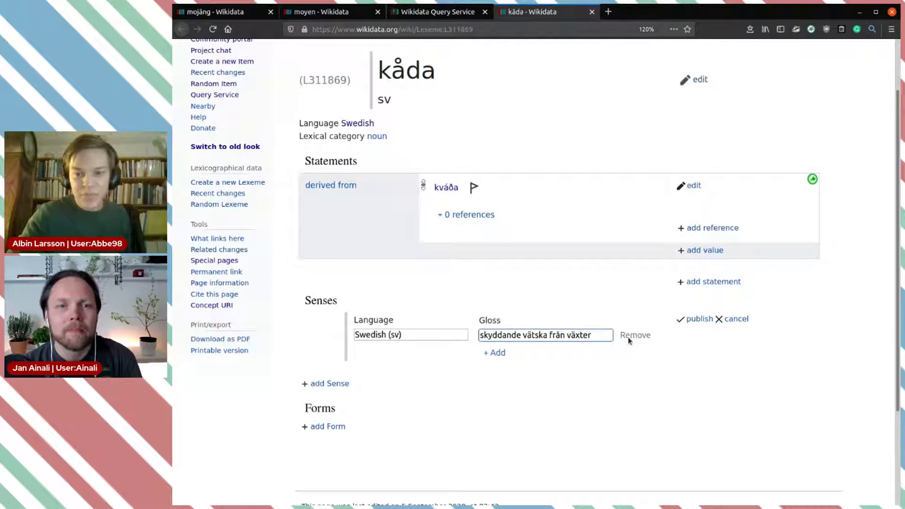
left_click(497, 353)
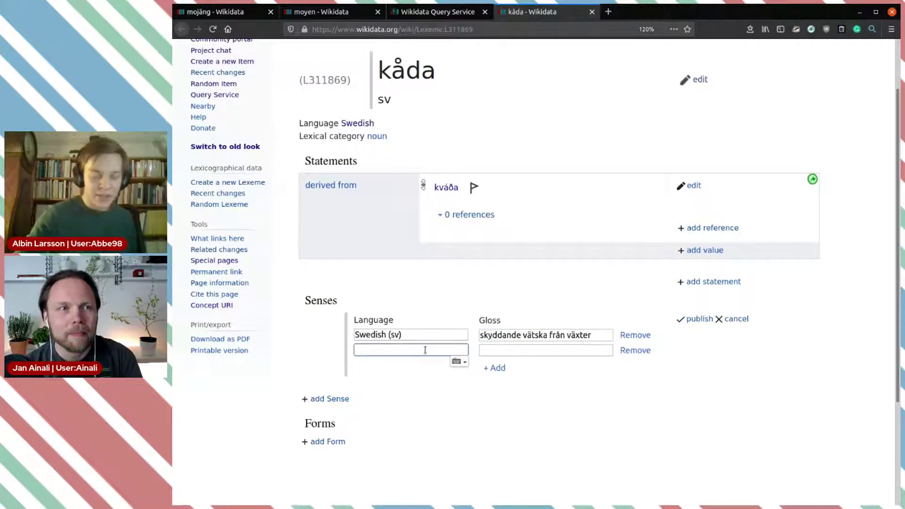
type("ite")
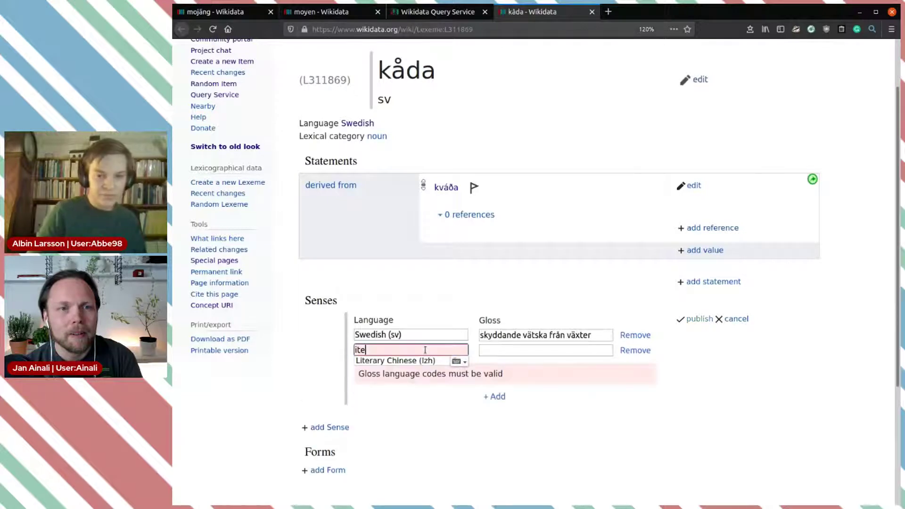
key("BackSpace")
key("BackSpace")
key("BackSpace")
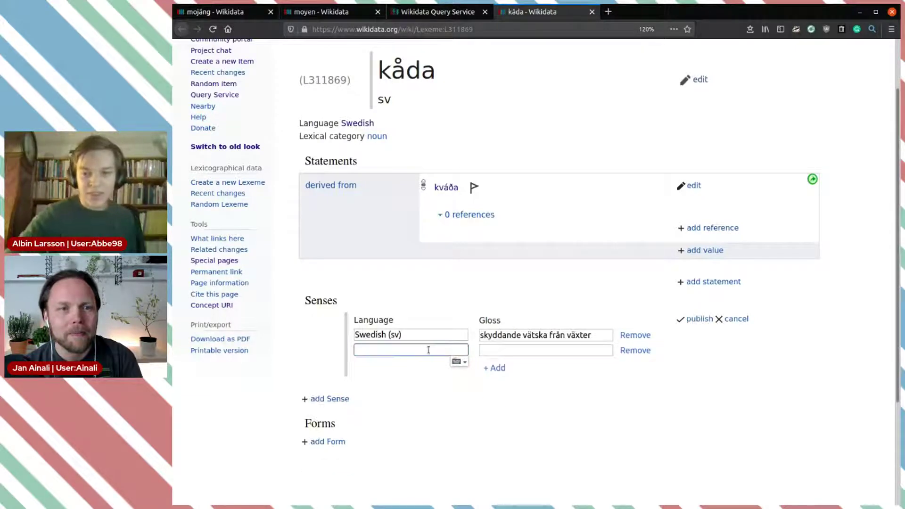
left_click(634, 351)
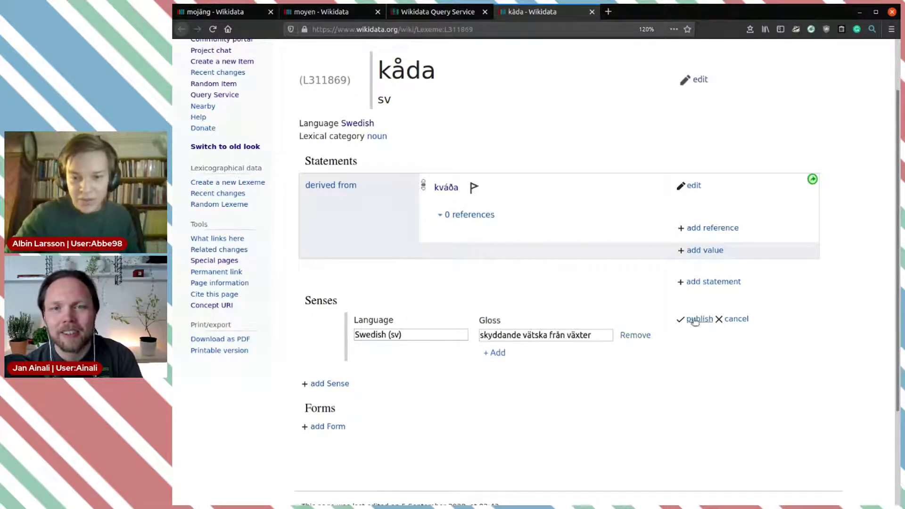
Publish the new Swedish sense and start a statement on it with the property "item for this sense".
left_click(693, 319)
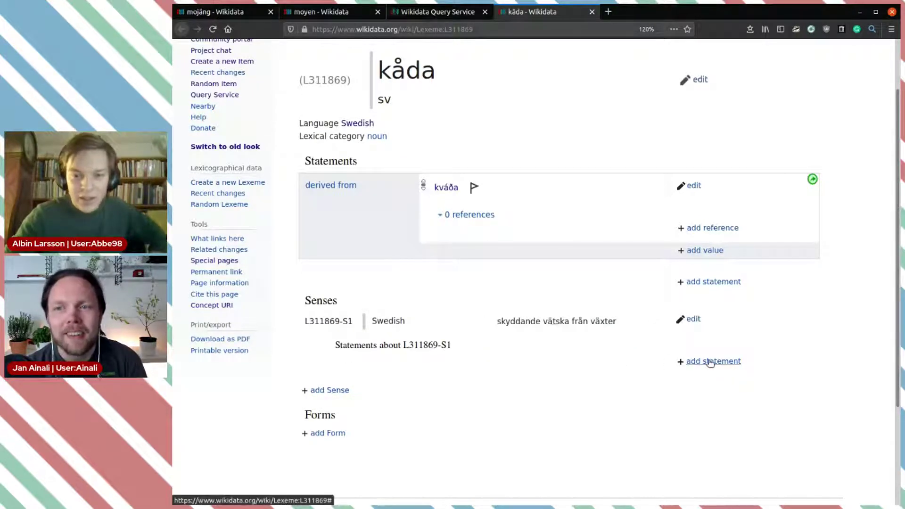
left_click(709, 361)
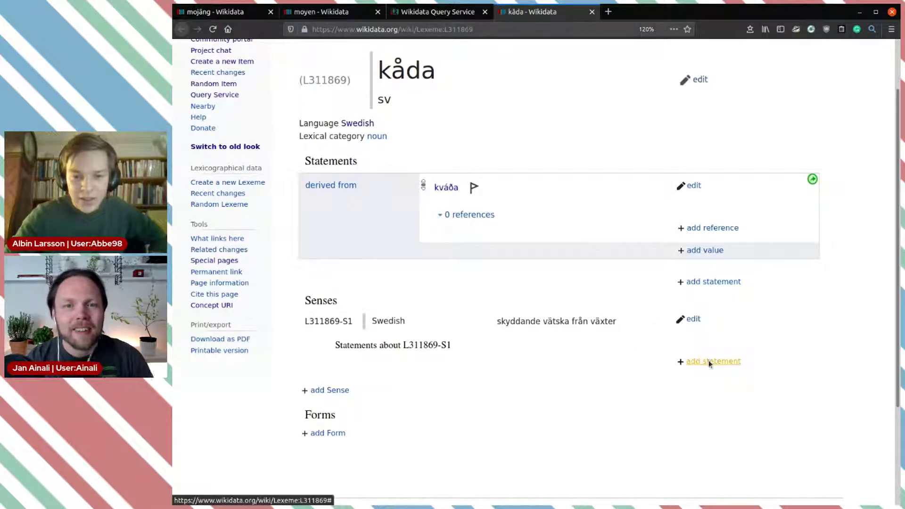
left_click_drag(402, 344, 461, 346)
left_click(460, 346)
scroll(461, 346, "down", 1)
scroll(460, 346, "down", 2)
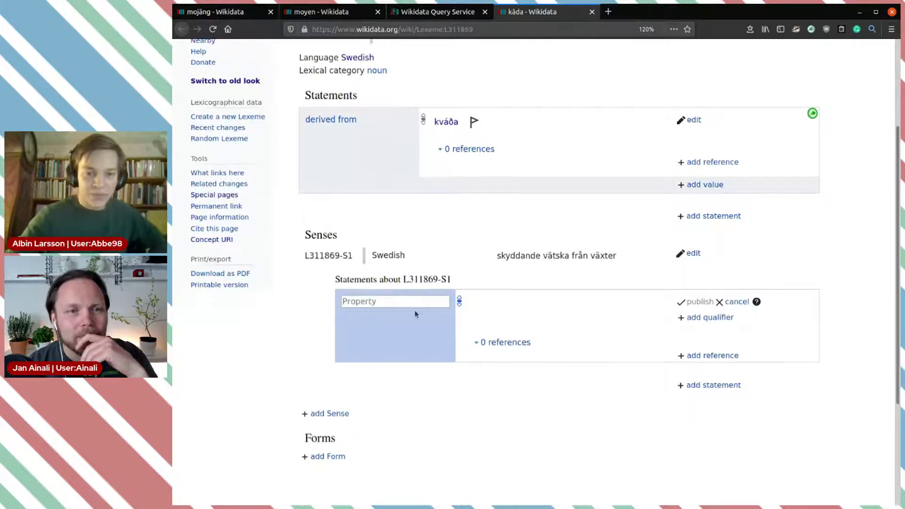
left_click(404, 301)
left_click(444, 279)
left_click(405, 299)
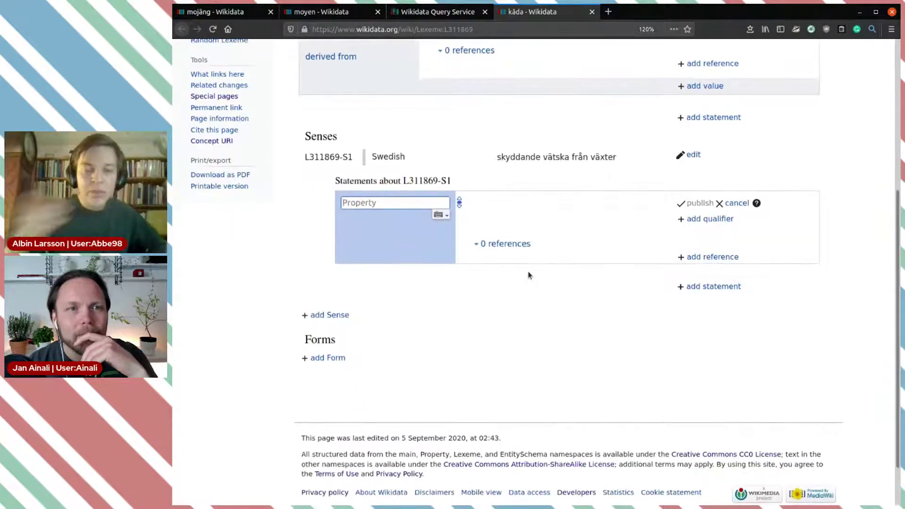
type("i")
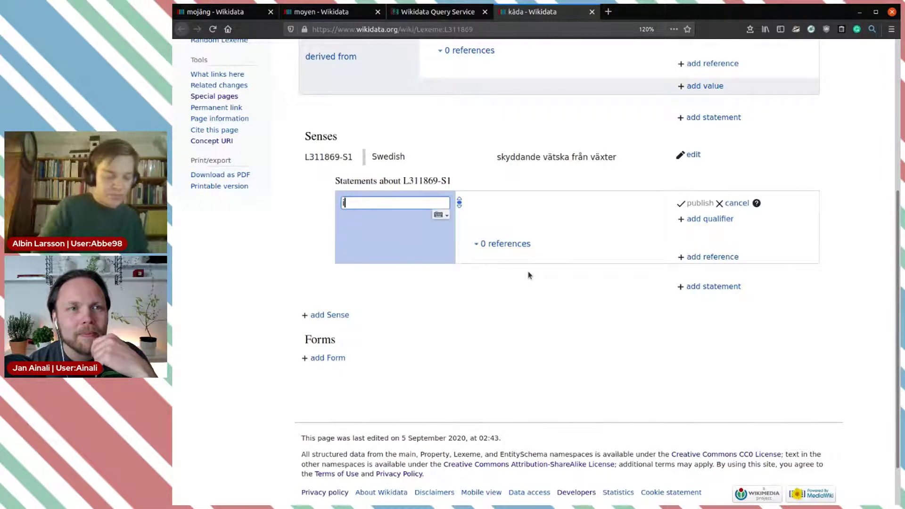
type("tem")
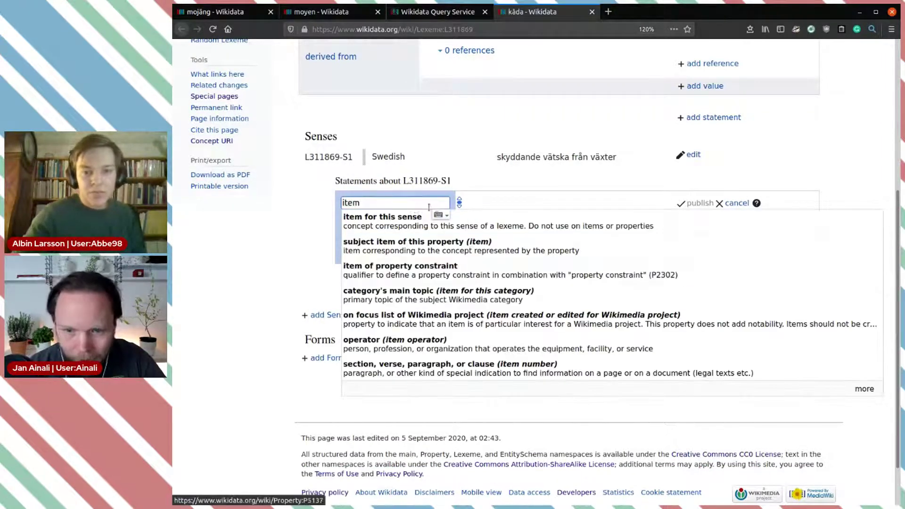
left_click(404, 225)
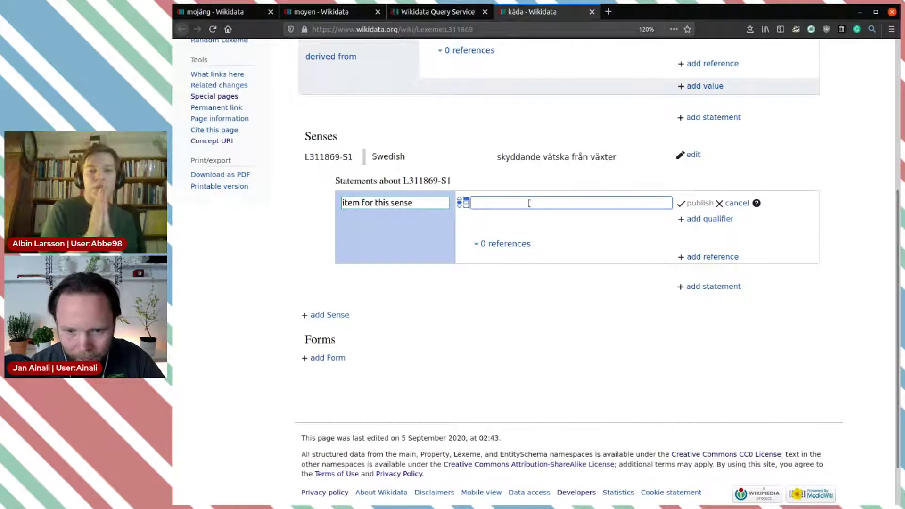
Open sv.wikipedia.org in a new tab and look up the Swedish Wikipedia article Kåda.
left_click(608, 11)
type("sv.wikipedia.org/")
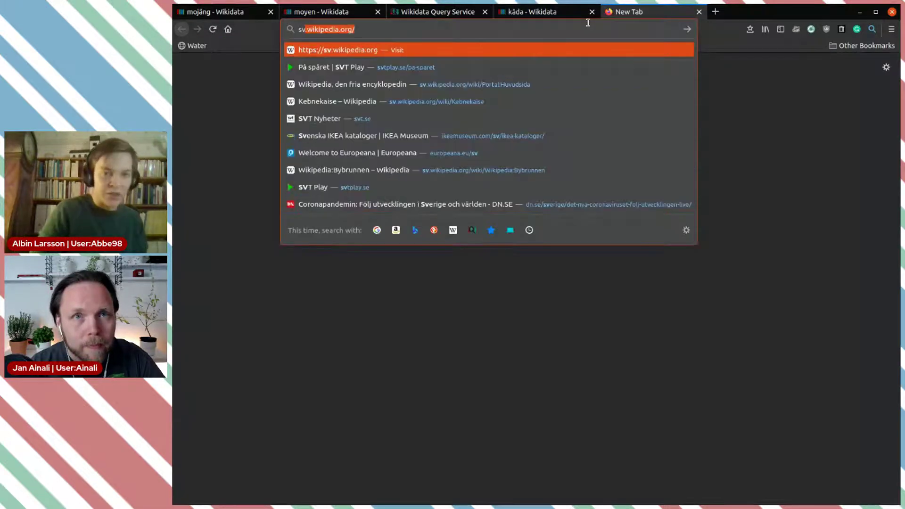
key("Return")
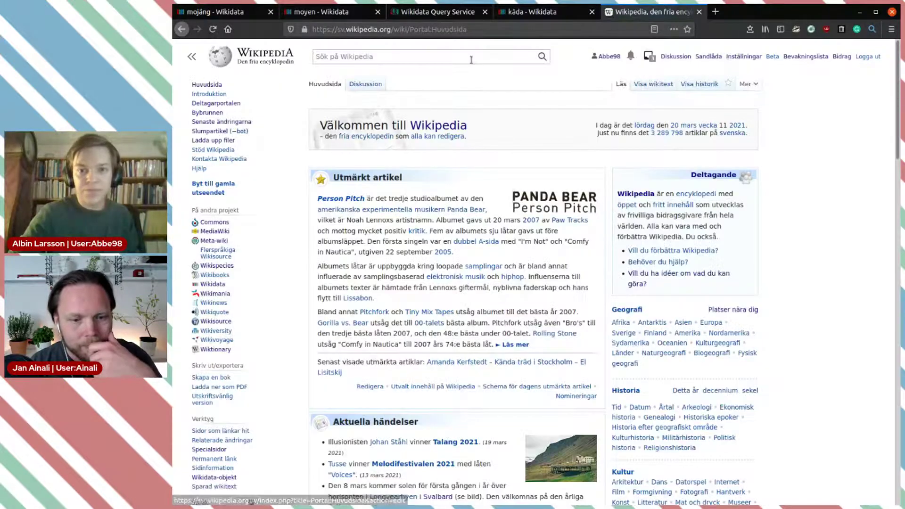
left_click(465, 59)
type("kåda")
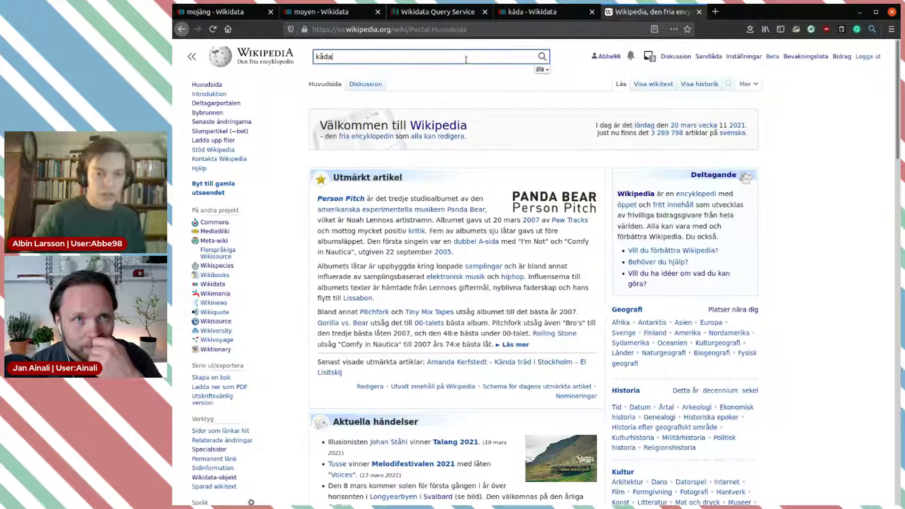
left_click(354, 68)
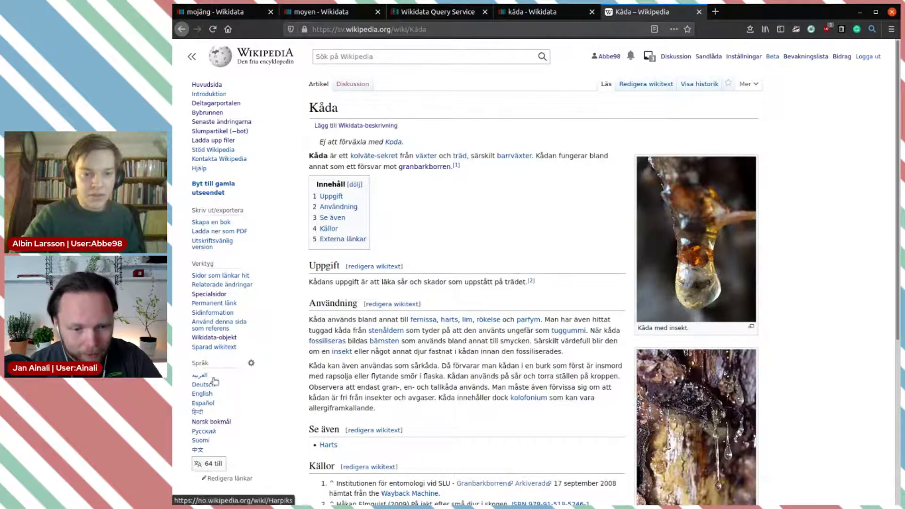
Open the Wikidata item linked to the Kåda article, copy its QID, and close that tab to return to the lexeme.
left_click(215, 337)
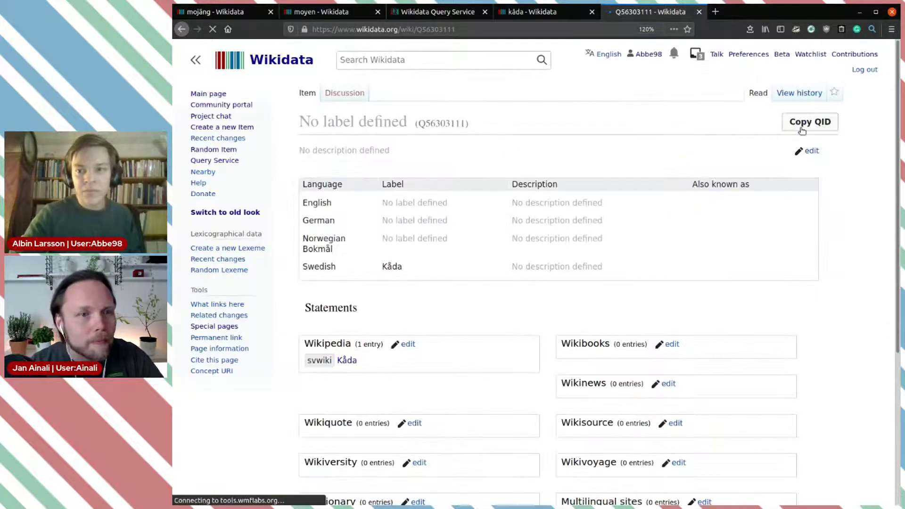
left_click(801, 127)
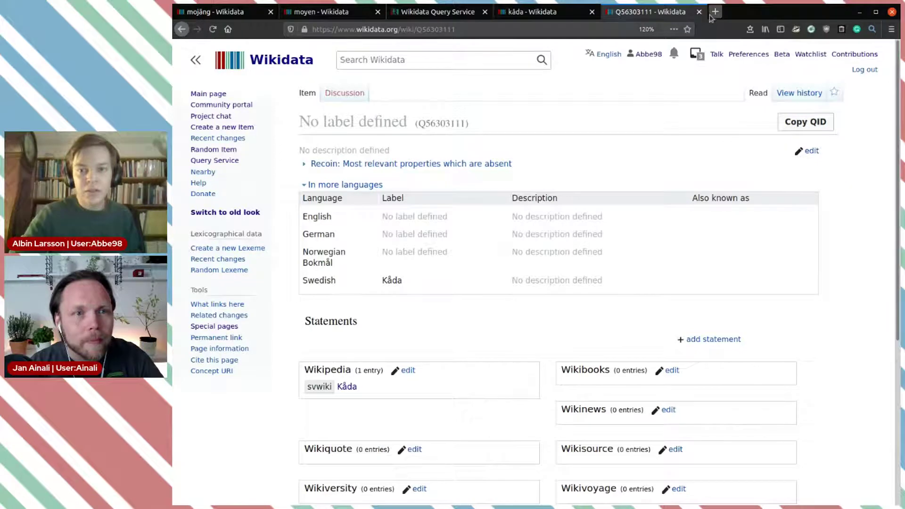
left_click(699, 11)
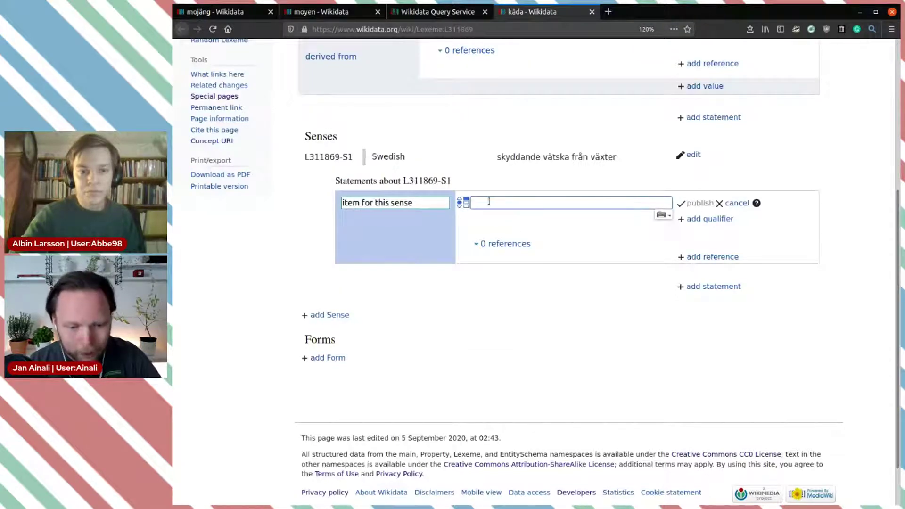
Set the value of the sense's "item for this sense" statement to Q56303111 and publish it.
key("ctrl+v")
left_click(540, 218)
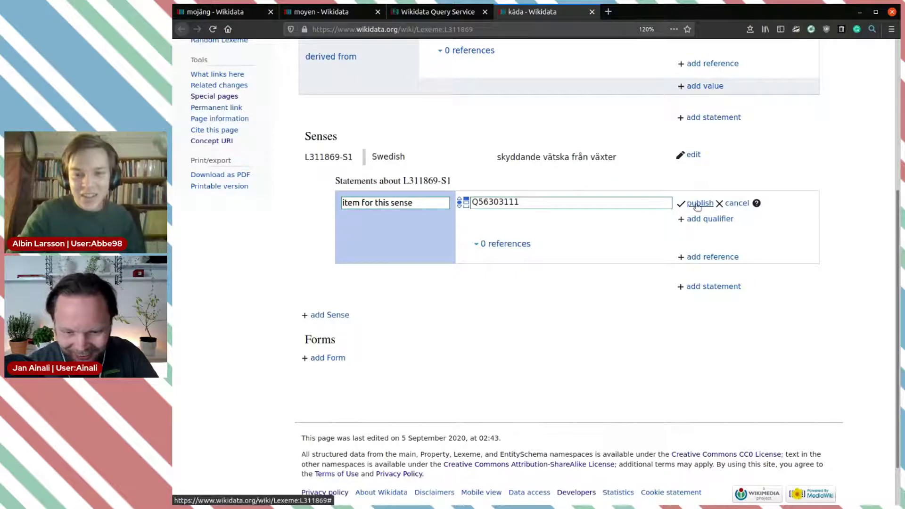
left_click(698, 203)
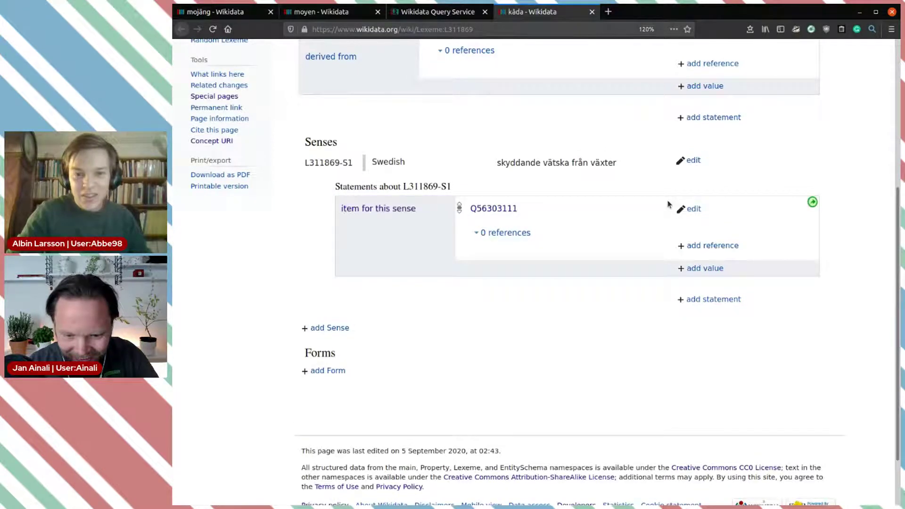
Review the kåda lexeme page, examining its derived from statement, the new sense and the statement about that sense.
scroll(668, 204, "up", 3)
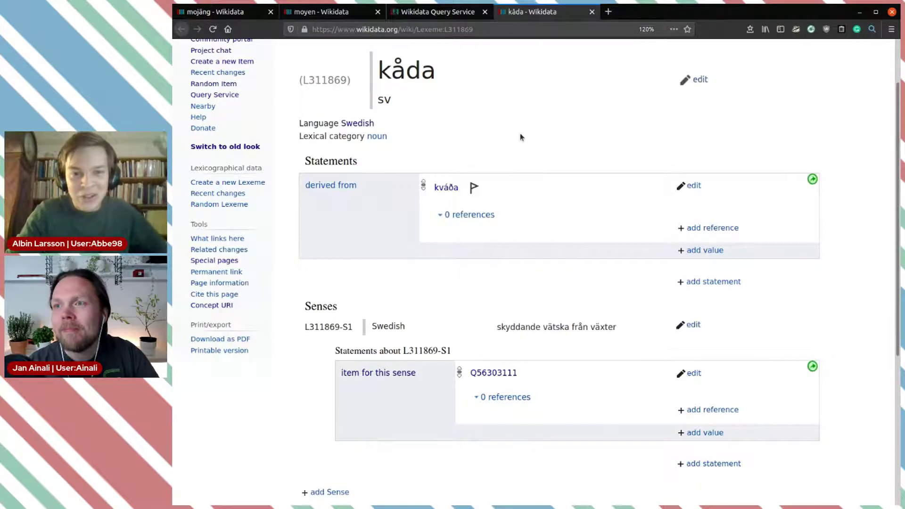
scroll(520, 137, "up", 1)
scroll(521, 137, "down", 5)
scroll(520, 137, "up", 4)
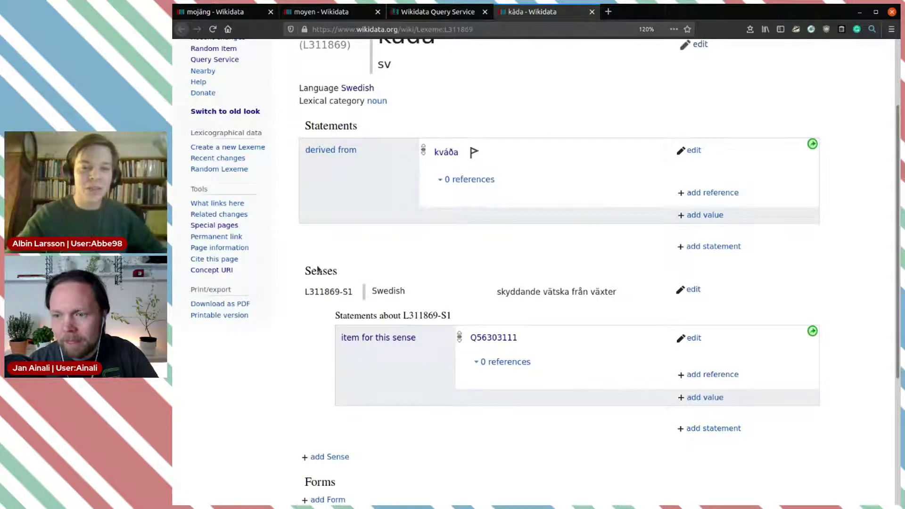
double_click(325, 271)
left_click(424, 269)
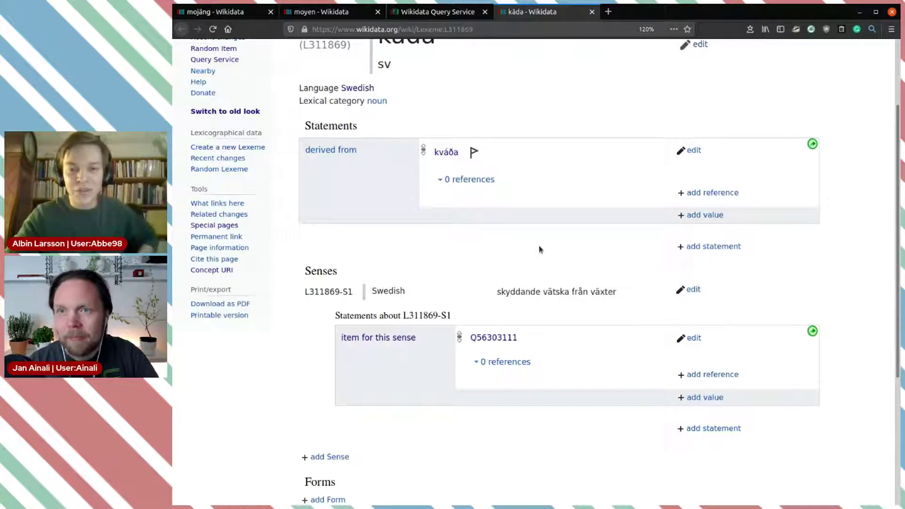
scroll(540, 249, "up", 2)
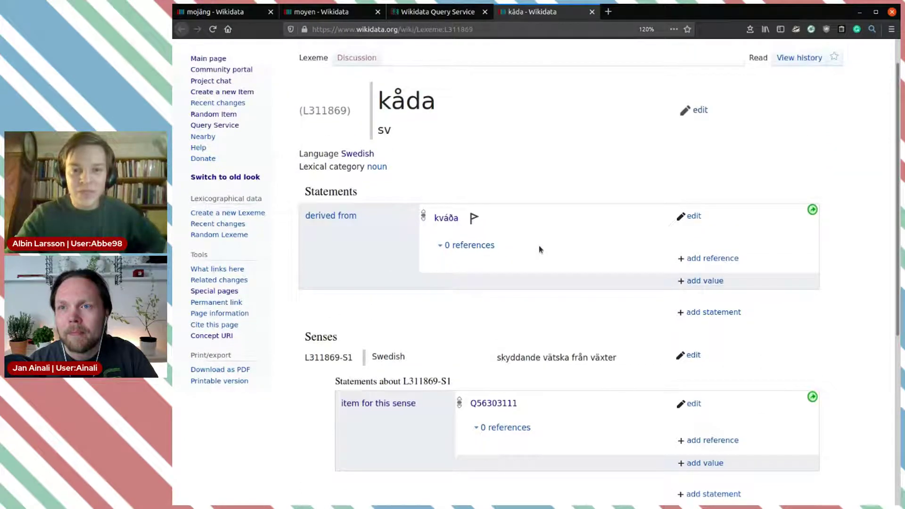
scroll(540, 250, "down", 2)
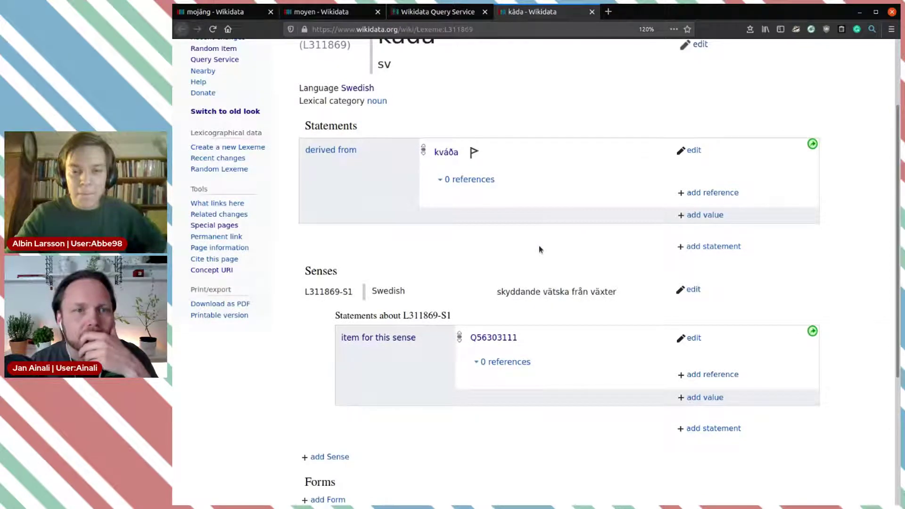
scroll(624, 336, "down", 2)
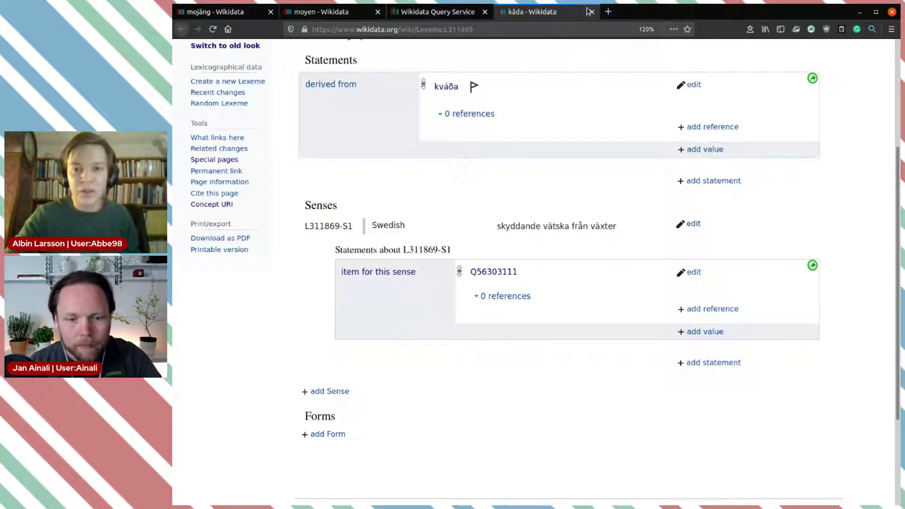
scroll(548, 203, "up", 4)
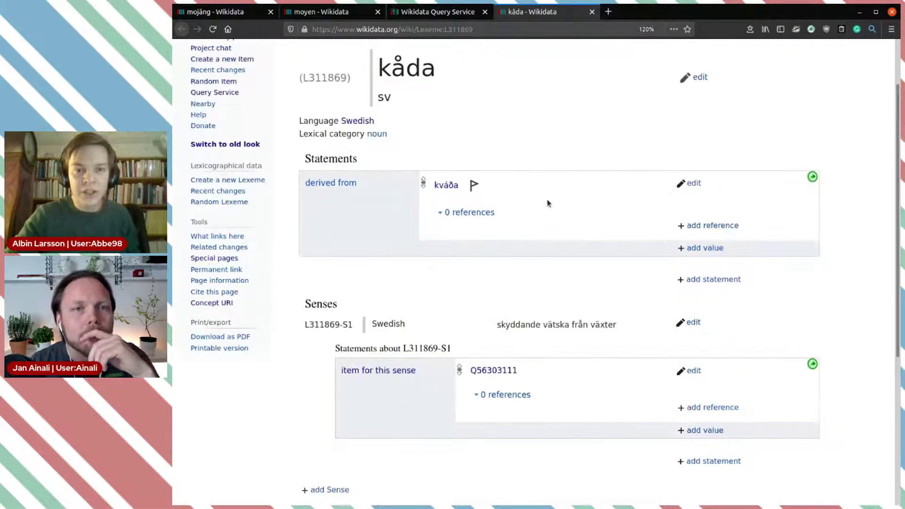
left_click_drag(294, 141, 533, 398)
left_click(533, 398)
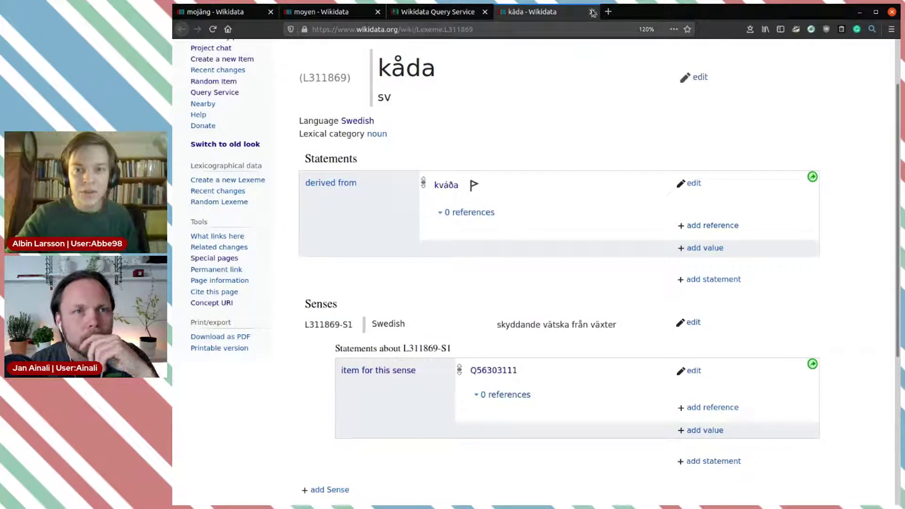
From the query results, open the modern Bokmål lexeme belg (L311652) in its own tab and place that tab after kåda's.
left_click(434, 12)
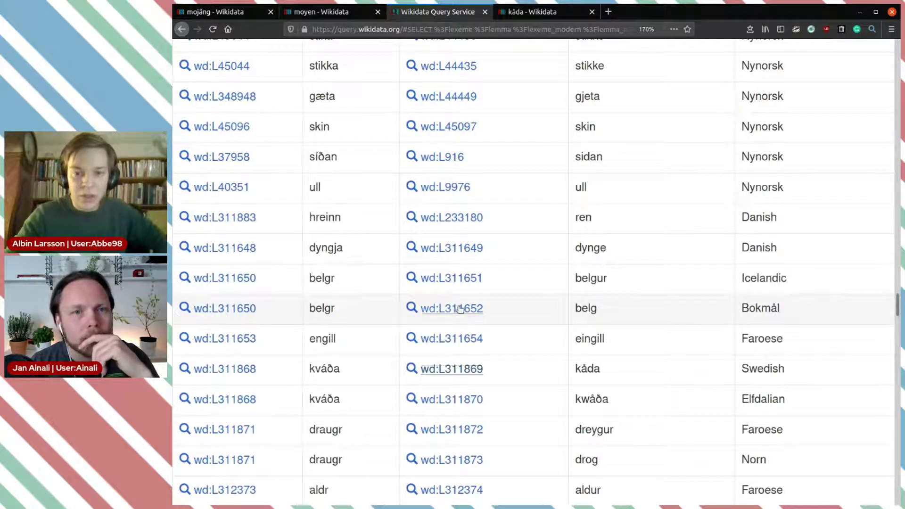
middle_click(503, 317)
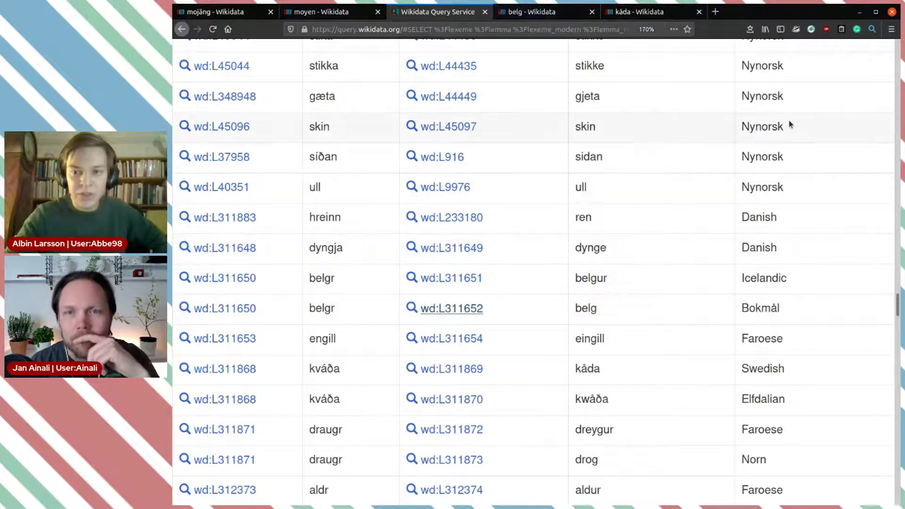
double_click(772, 125)
left_click(773, 157)
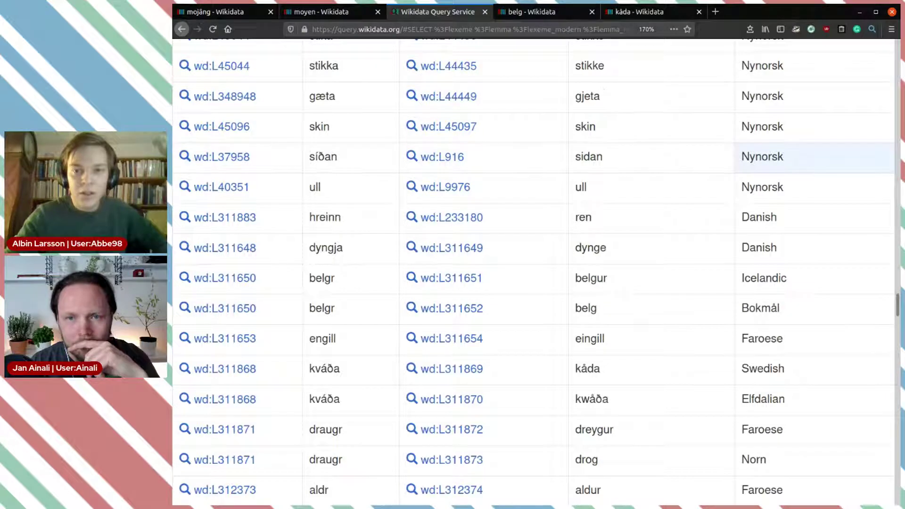
left_click(542, 12)
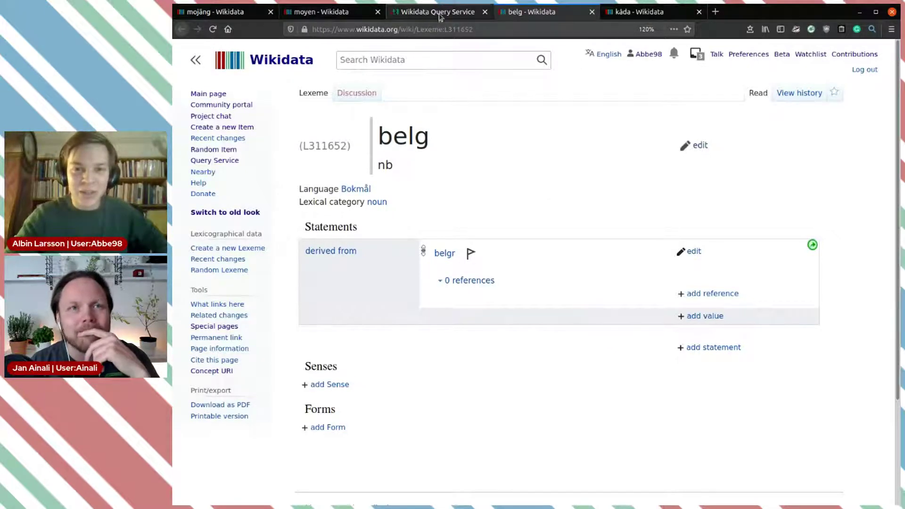
left_click_drag(526, 11, 651, 12)
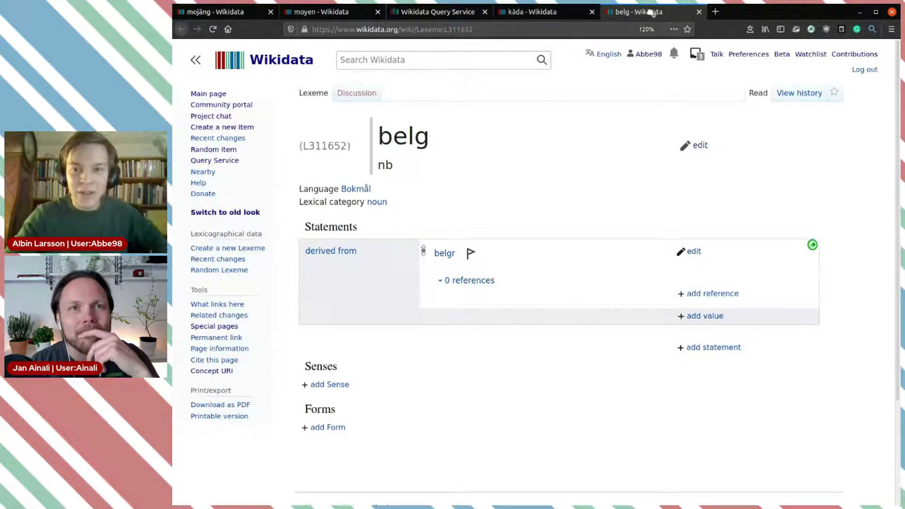
Return to the query results and look through the rows below kåda for further modern lexemes and their languages.
left_click(410, 12)
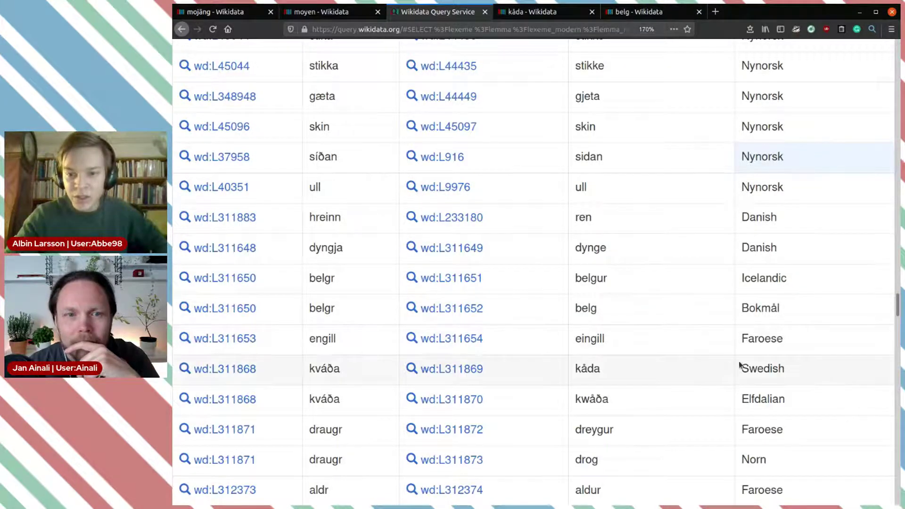
scroll(772, 360, "down", 3)
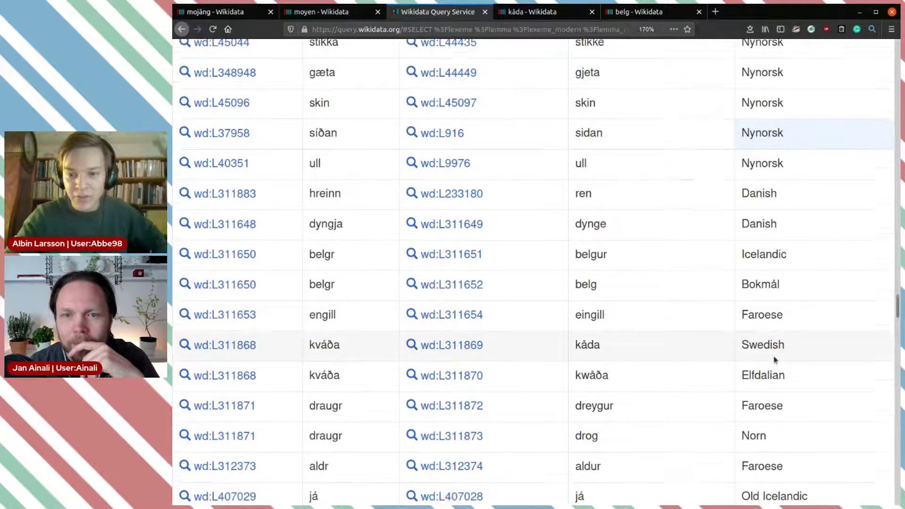
scroll(760, 328, "down", 1)
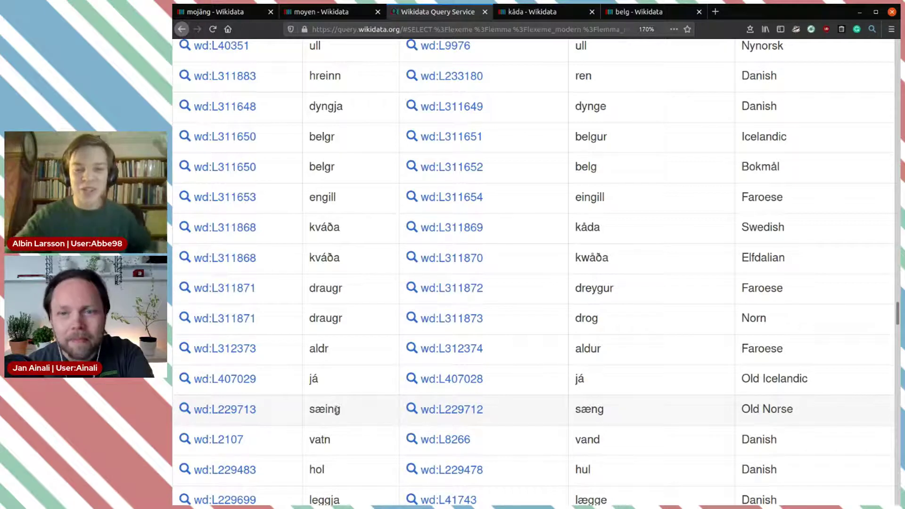
scroll(611, 414, "down", 5)
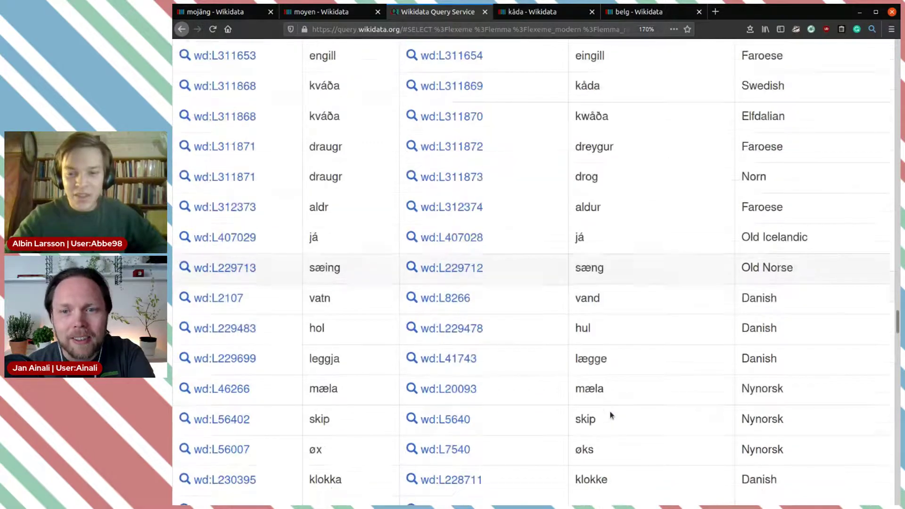
scroll(611, 415, "down", 5)
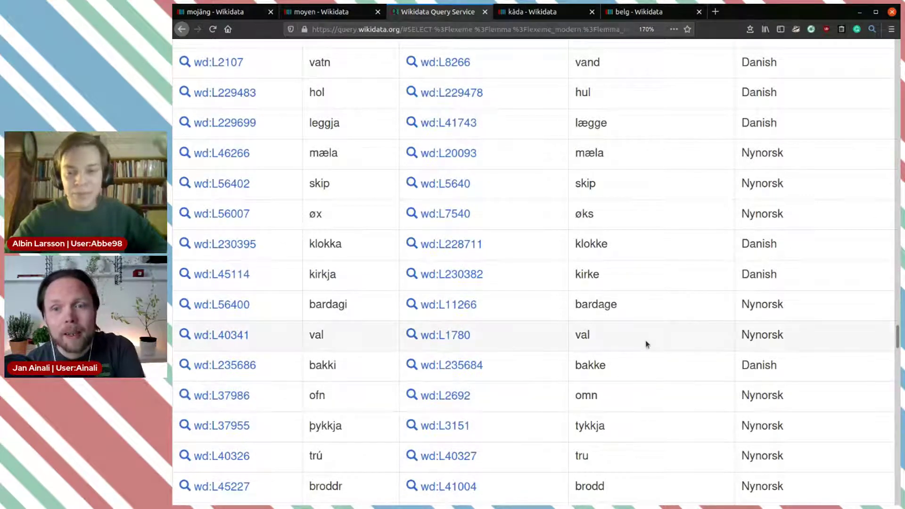
scroll(646, 344, "down", 5)
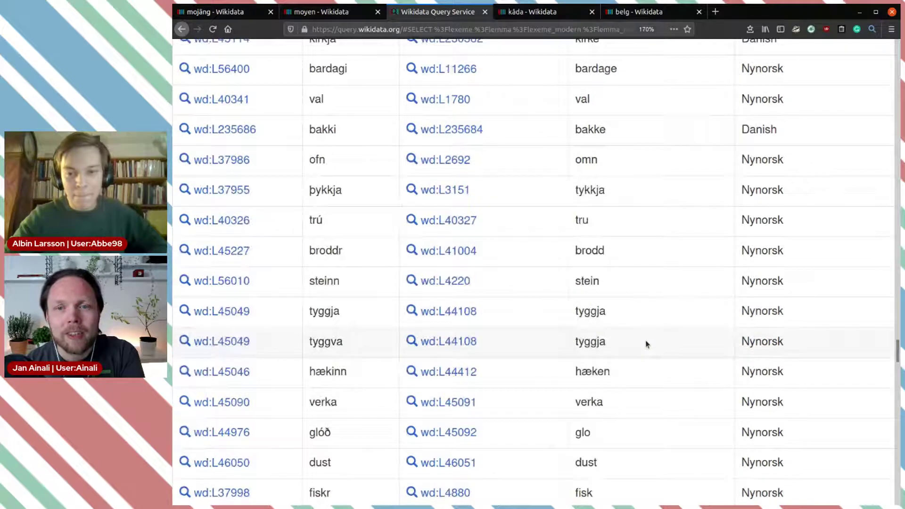
Find the modern Bokmål lexeme vann (L8361) in the query results and open it in its own tab.
scroll(668, 381, "down", 2)
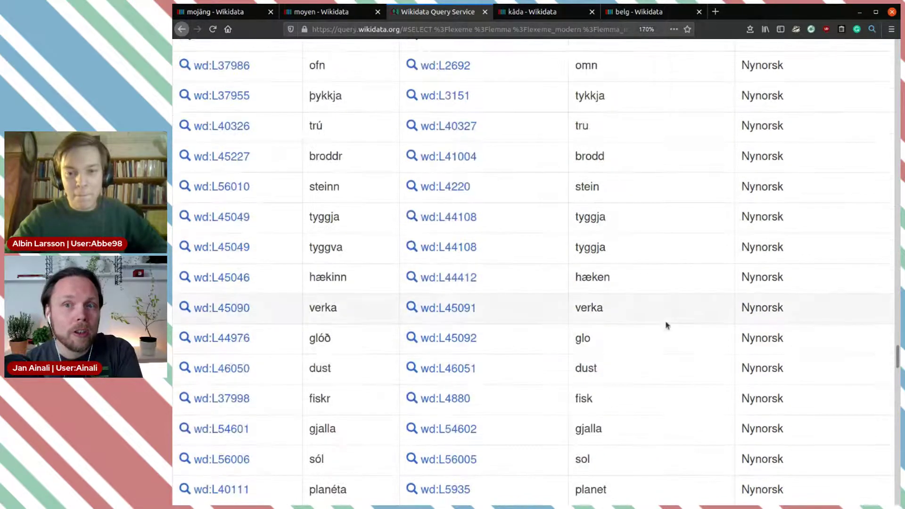
scroll(704, 314, "down", 7)
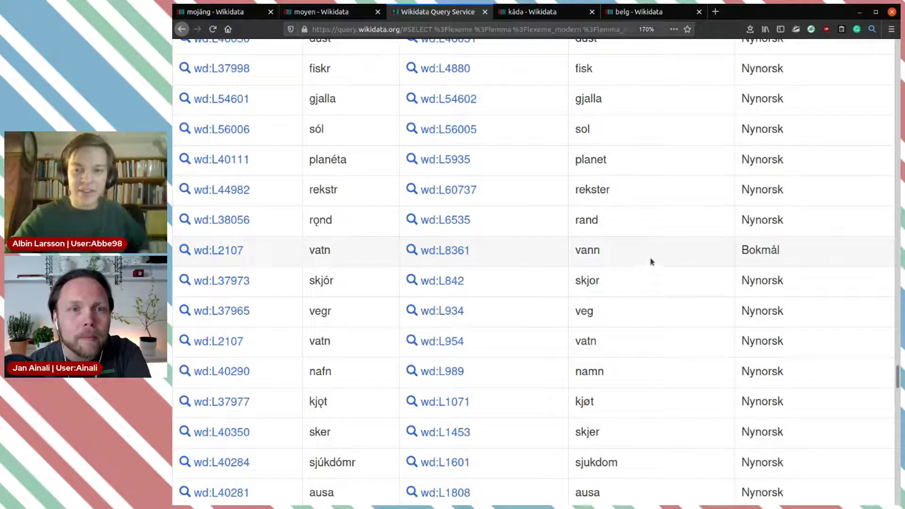
double_click(775, 249)
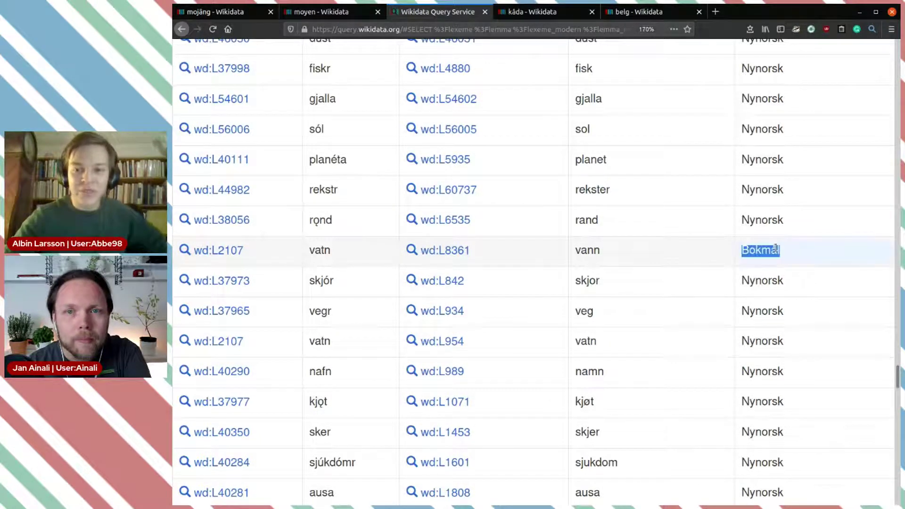
left_click(822, 256)
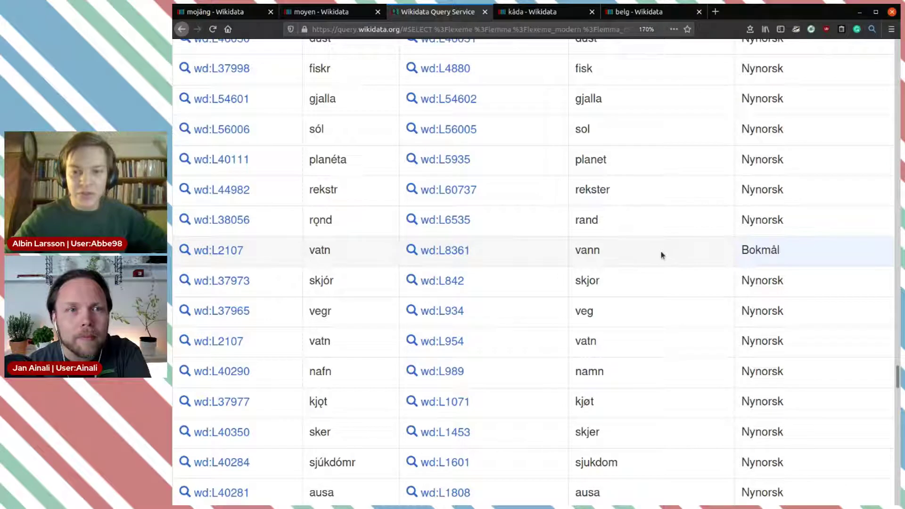
middle_click(462, 253)
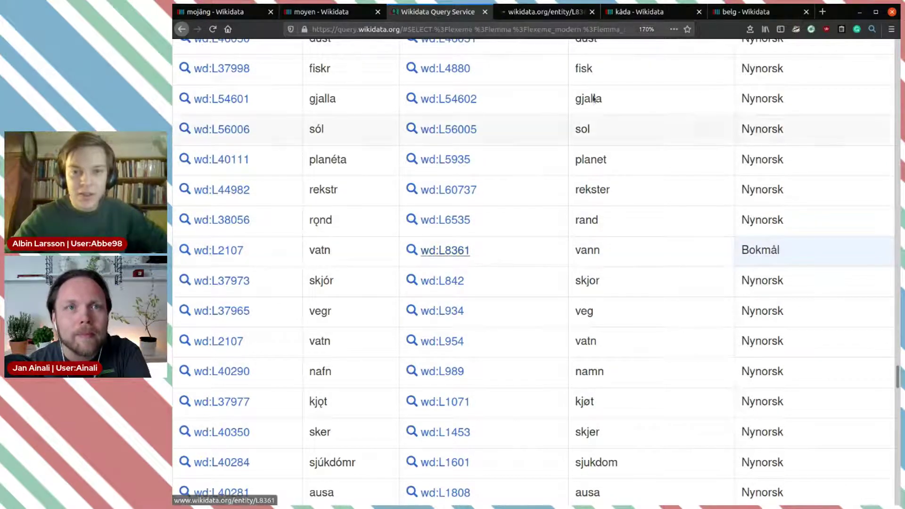
left_click(543, 17)
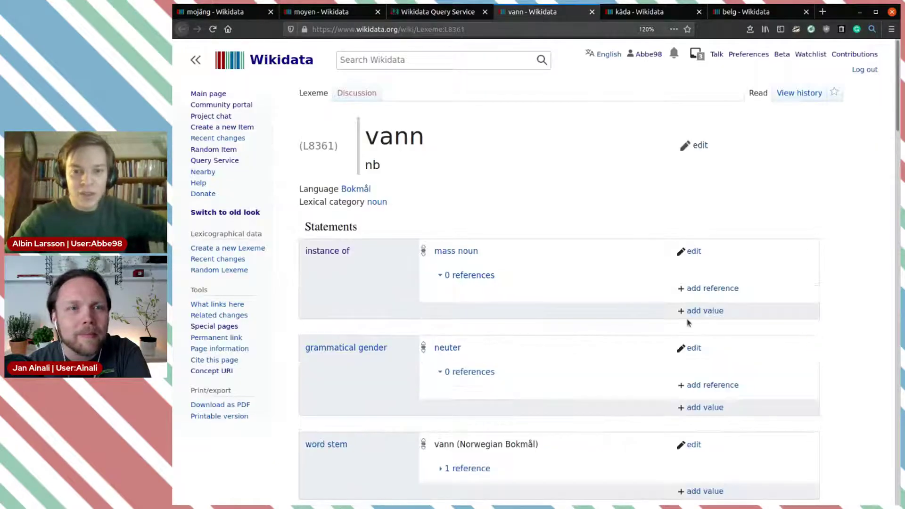
Examine the lexeme-level statements of vann, including its word stem reference, usage example and derived from values.
scroll(687, 322, "down", 3)
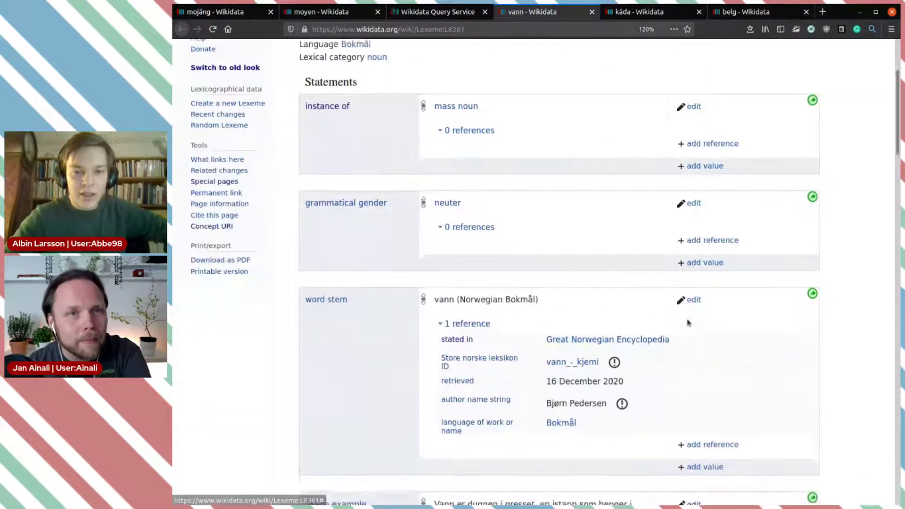
scroll(687, 322, "down", 4)
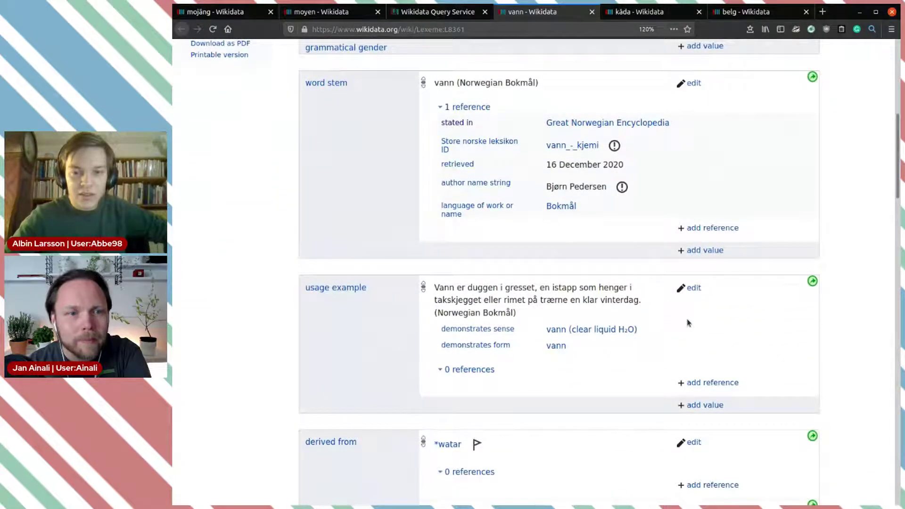
scroll(686, 323, "up", 4)
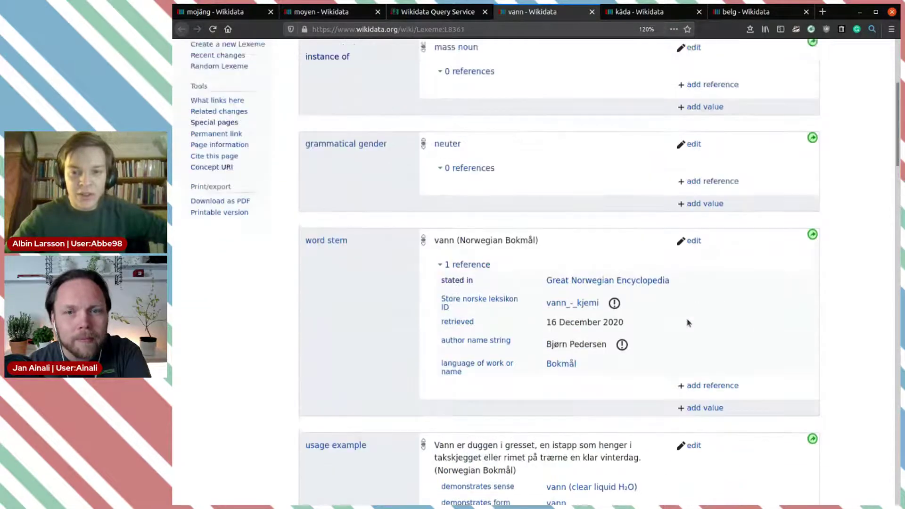
scroll(687, 323, "down", 4)
scroll(688, 322, "down", 1)
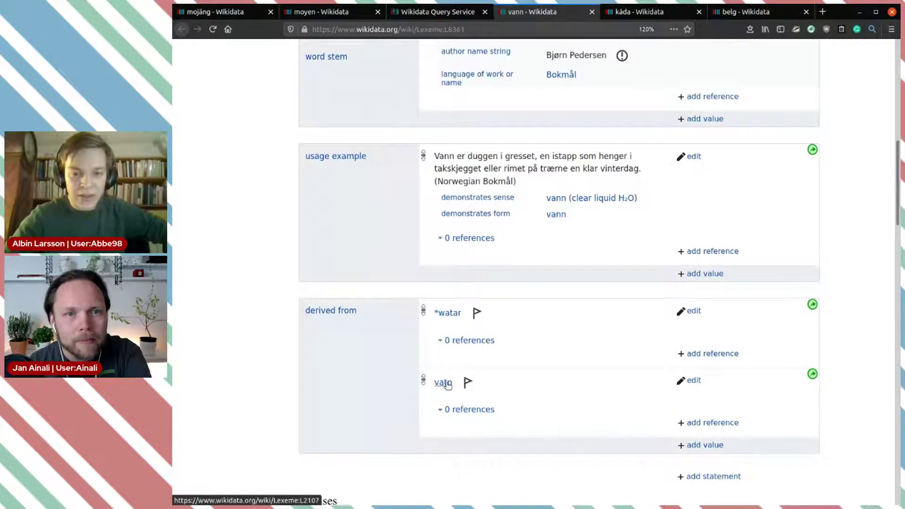
scroll(581, 259, "up", 3)
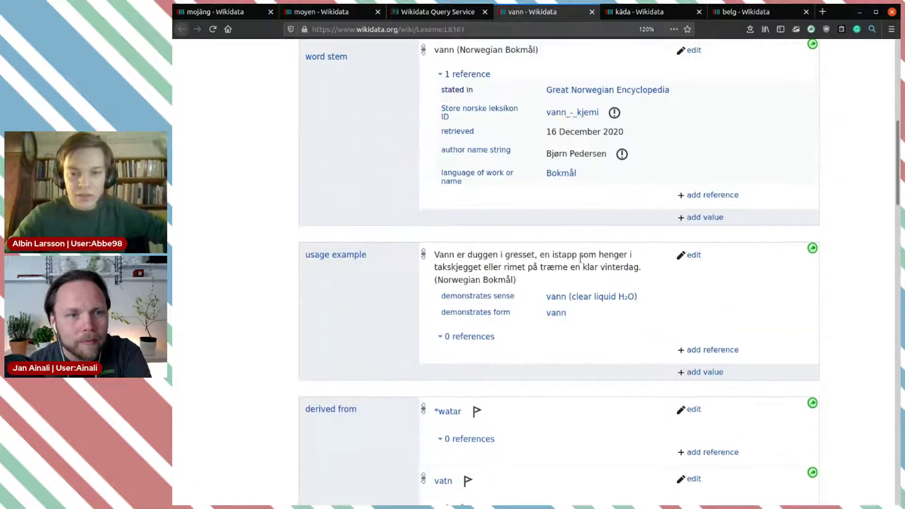
scroll(707, 291, "up", 1)
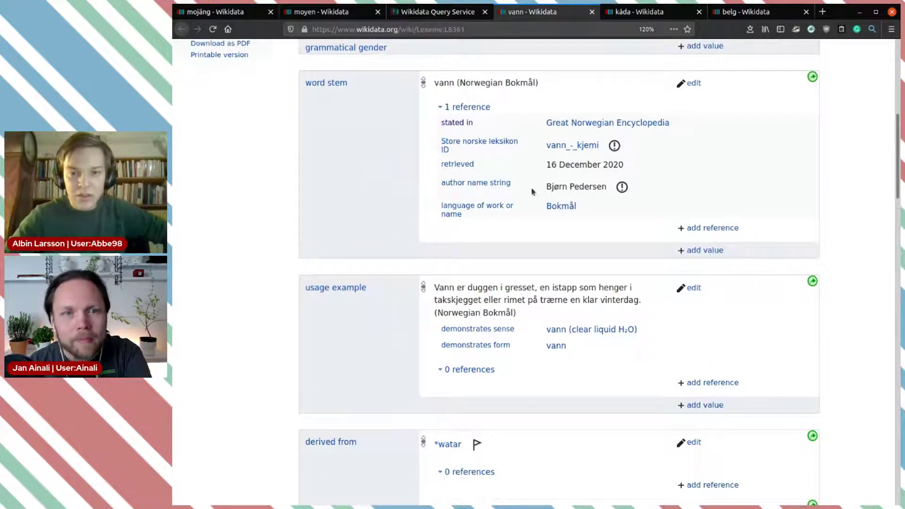
scroll(596, 208, "up", 4)
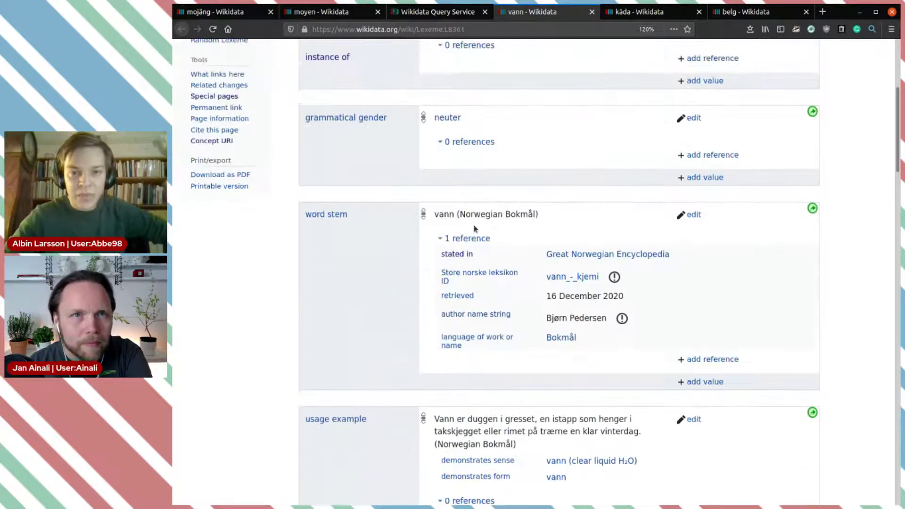
scroll(596, 215, "up", 5)
Review the senses of vann with their image, item and translation statements, and its forms with their grammatical features and hyphenation.
scroll(596, 215, "down", 15)
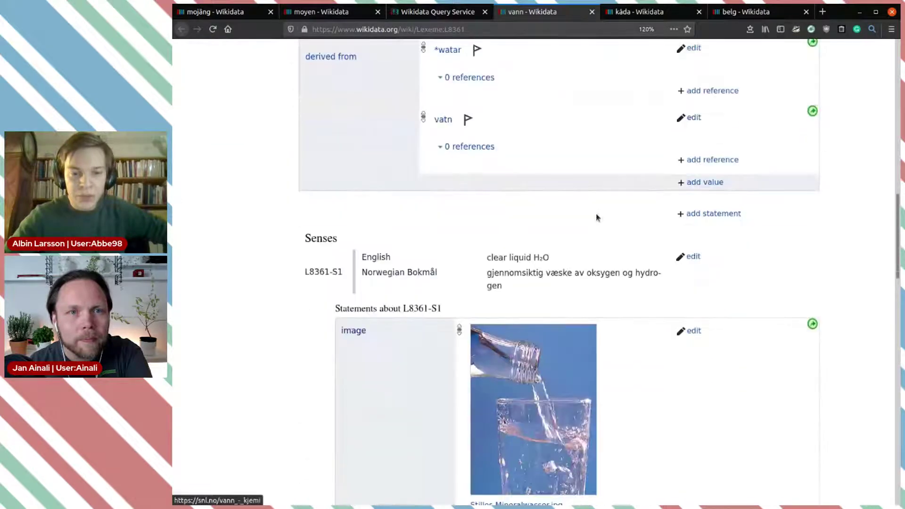
scroll(596, 217, "down", 8)
scroll(596, 217, "up", 4)
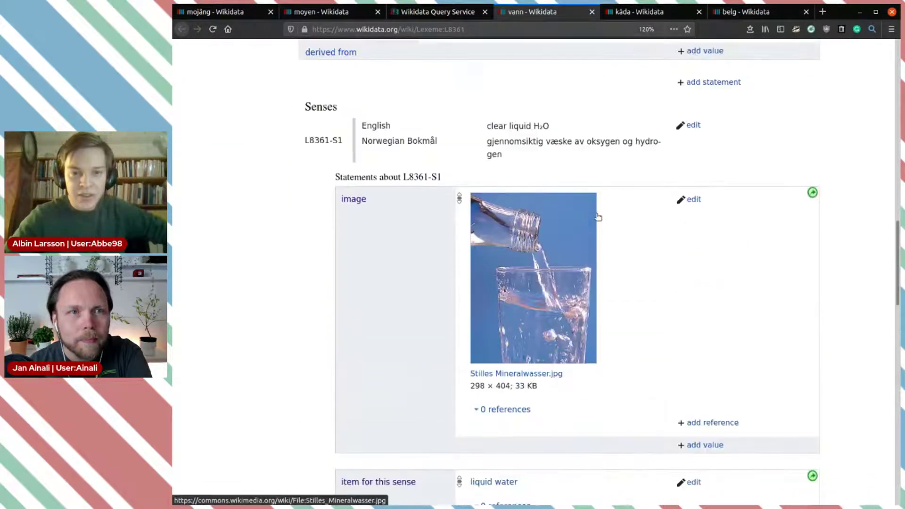
scroll(598, 216, "down", 5)
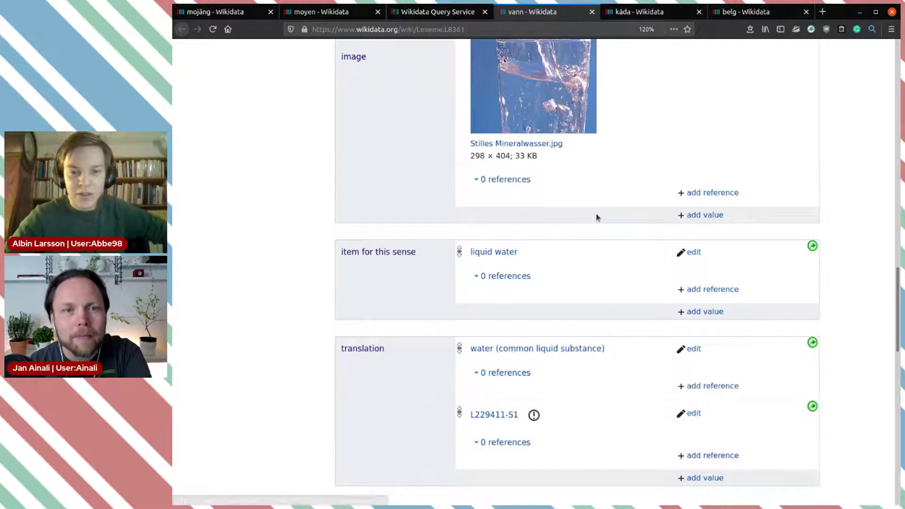
scroll(596, 216, "down", 3)
scroll(597, 218, "down", 3)
scroll(596, 213, "up", 1)
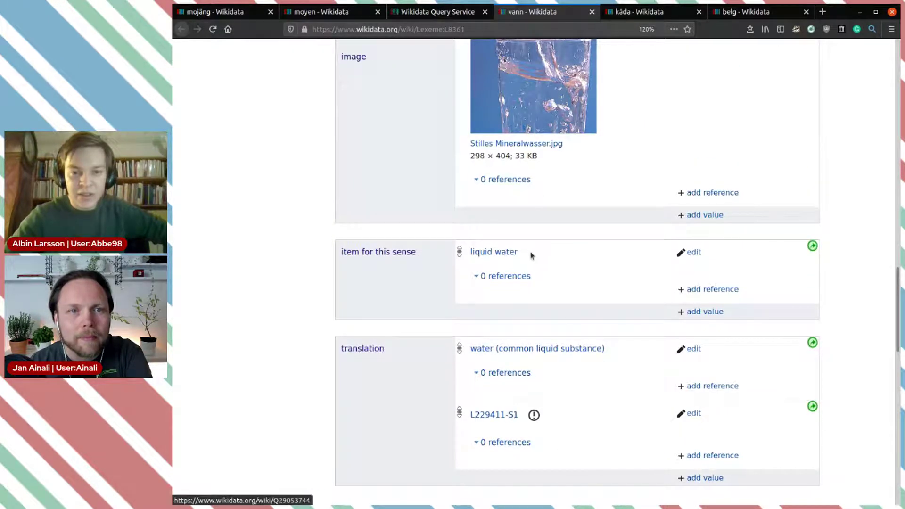
scroll(565, 256, "up", 6)
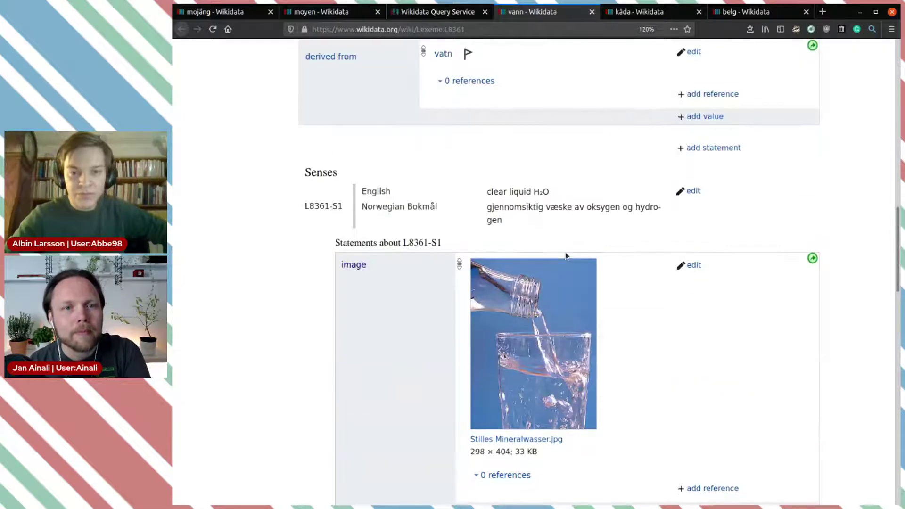
scroll(566, 256, "down", 5)
scroll(565, 256, "down", 10)
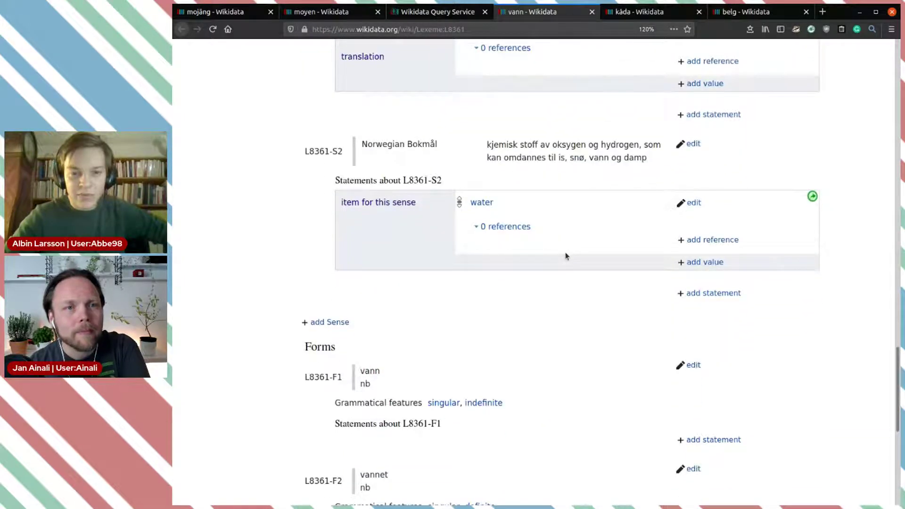
scroll(565, 256, "down", 5)
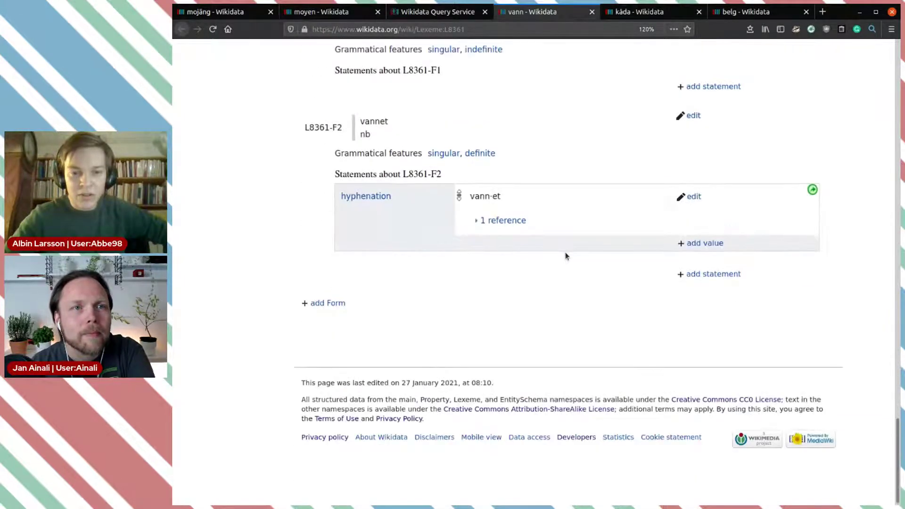
scroll(565, 256, "up", 4)
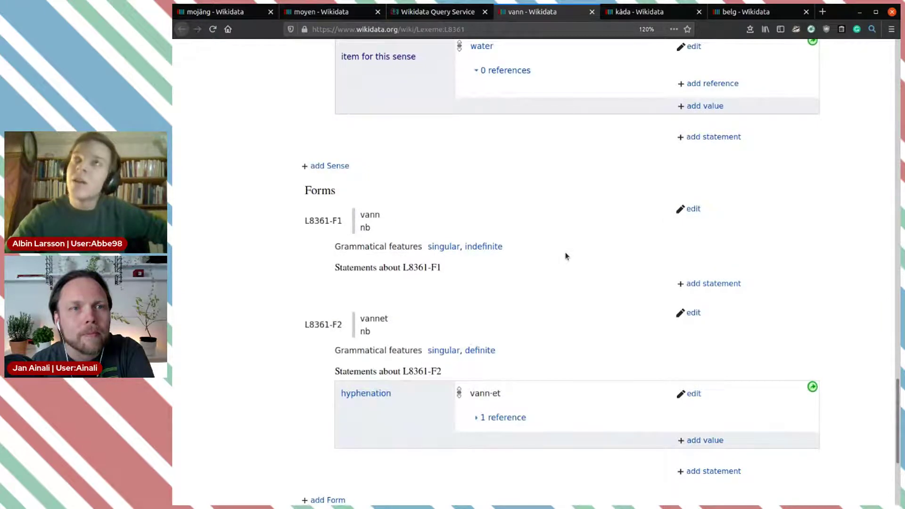
scroll(565, 256, "up", 8)
scroll(565, 252, "up", 15)
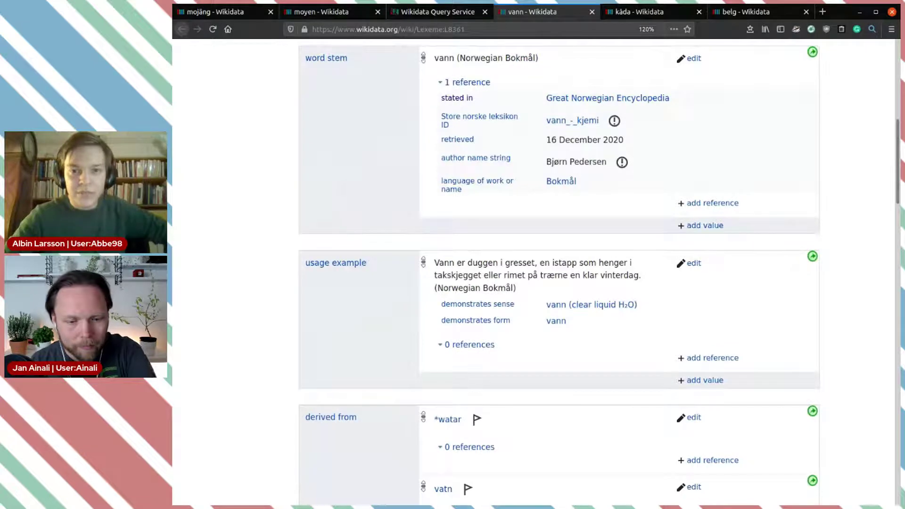
Return to the query results, find the Swedish lexeme vatten (L2100) and open it in its own tab.
left_click(436, 12)
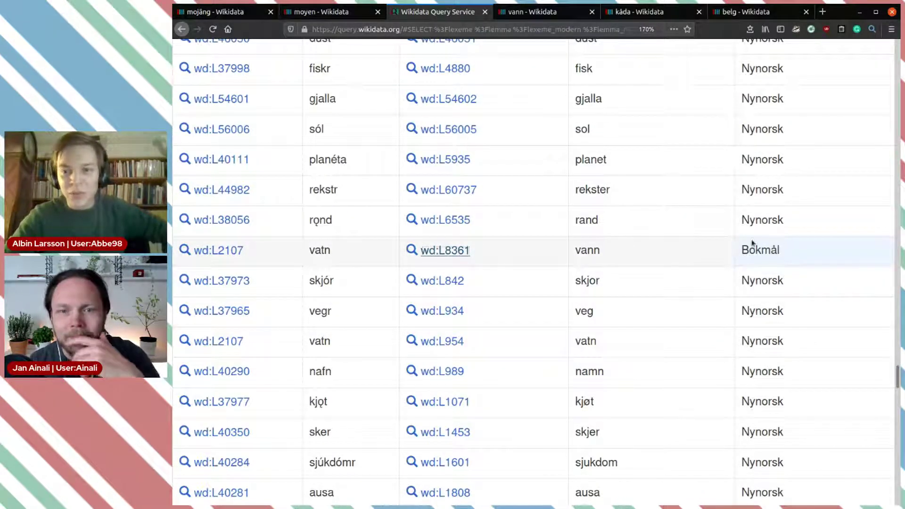
scroll(737, 259, "down", 5)
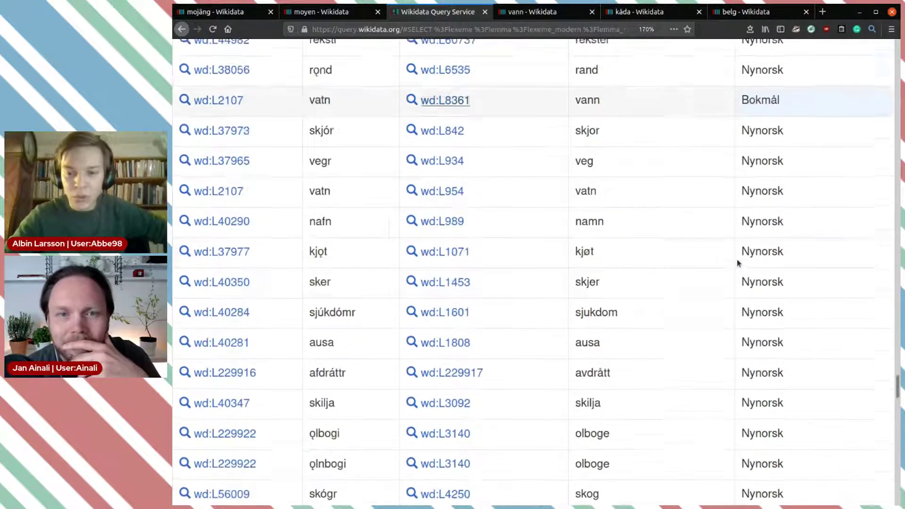
scroll(737, 262, "down", 4)
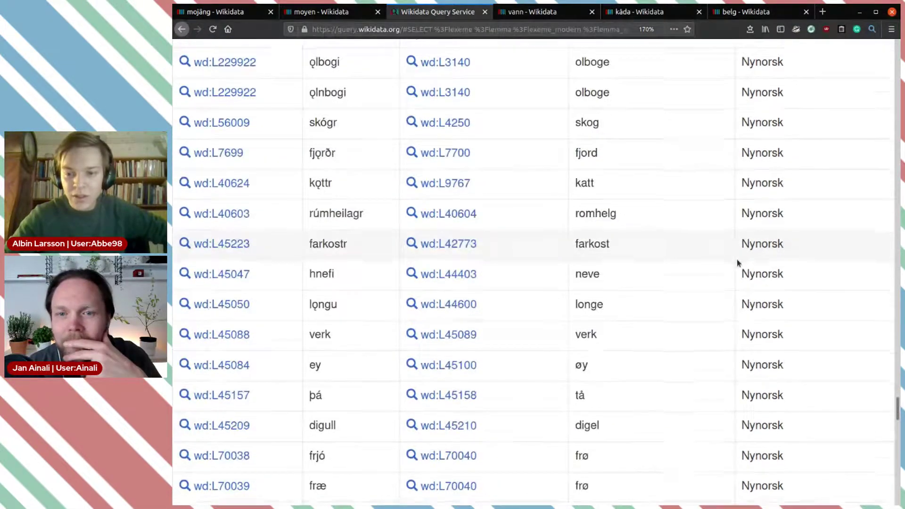
scroll(738, 262, "up", 2)
scroll(737, 263, "up", 2)
scroll(738, 263, "down", 4)
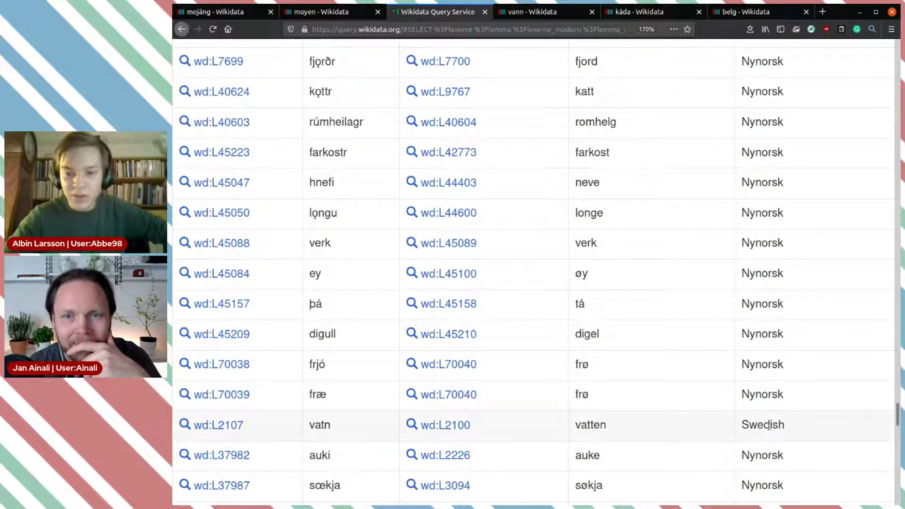
scroll(681, 428, "down", 1)
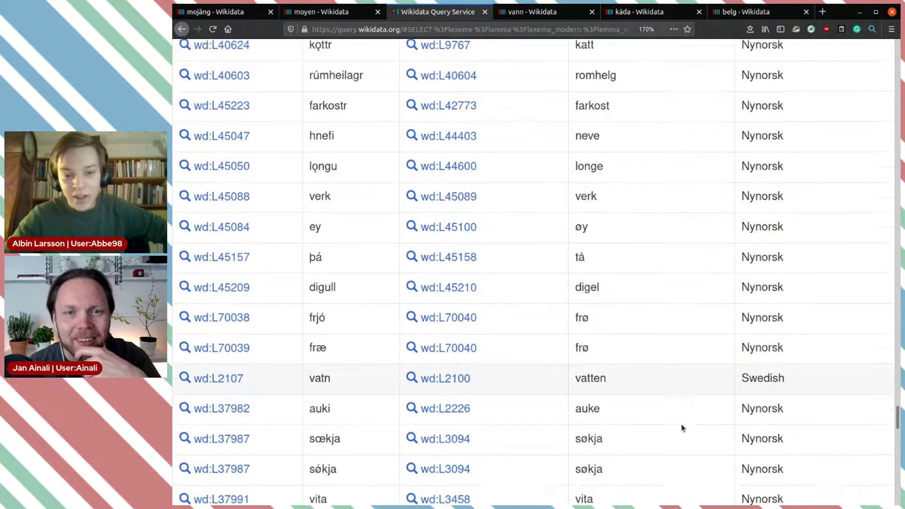
left_click(474, 384)
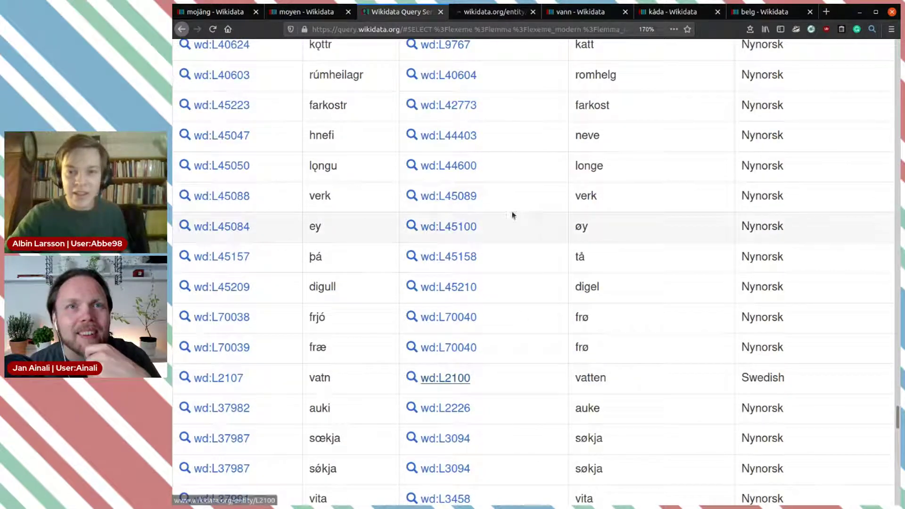
Look through the query result rows below vatten for further modern lexemes and their languages.
scroll(587, 377, "down", 7)
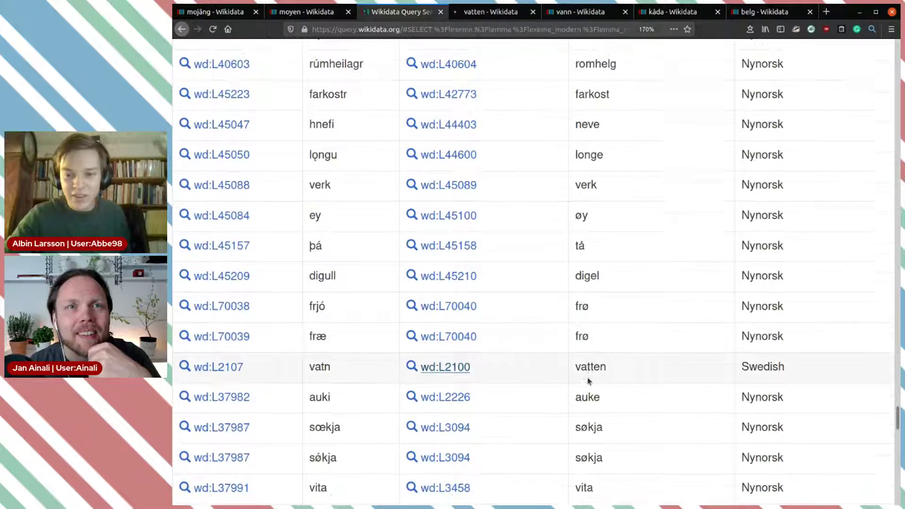
scroll(587, 377, "down", 4)
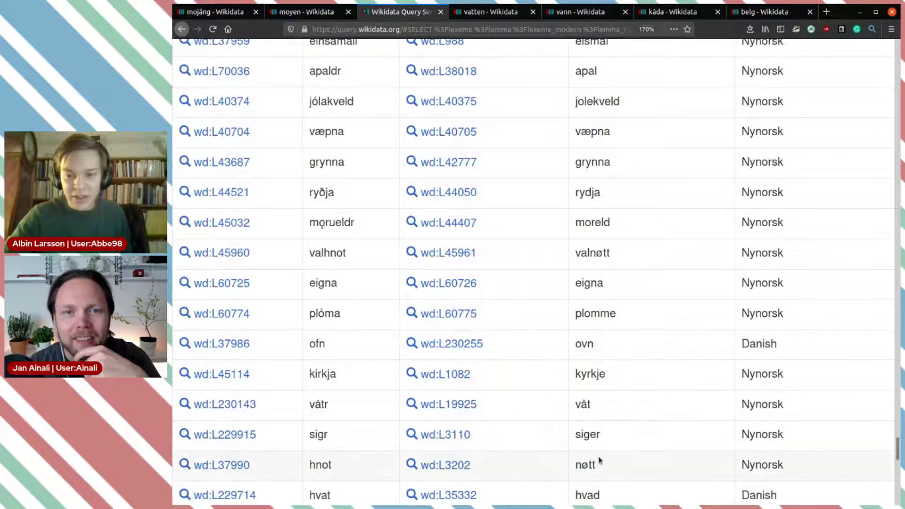
scroll(601, 415, "down", 5)
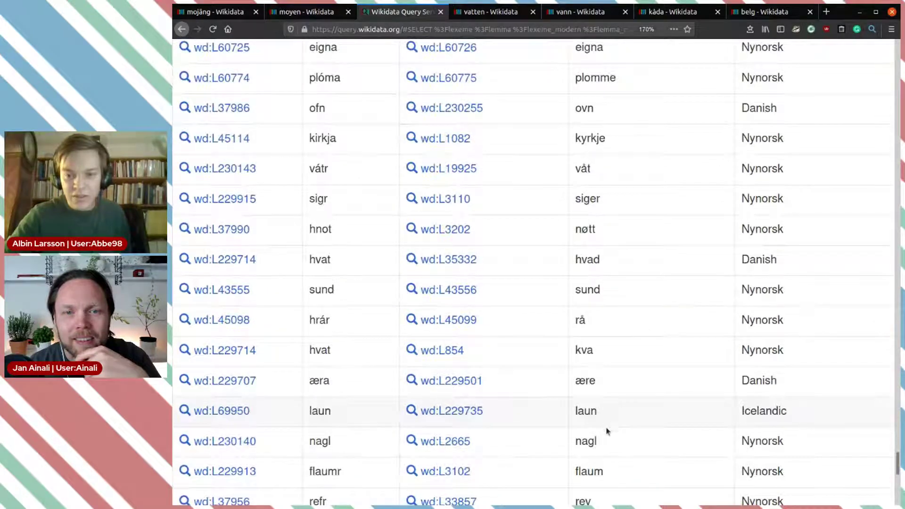
scroll(615, 435, "down", 3)
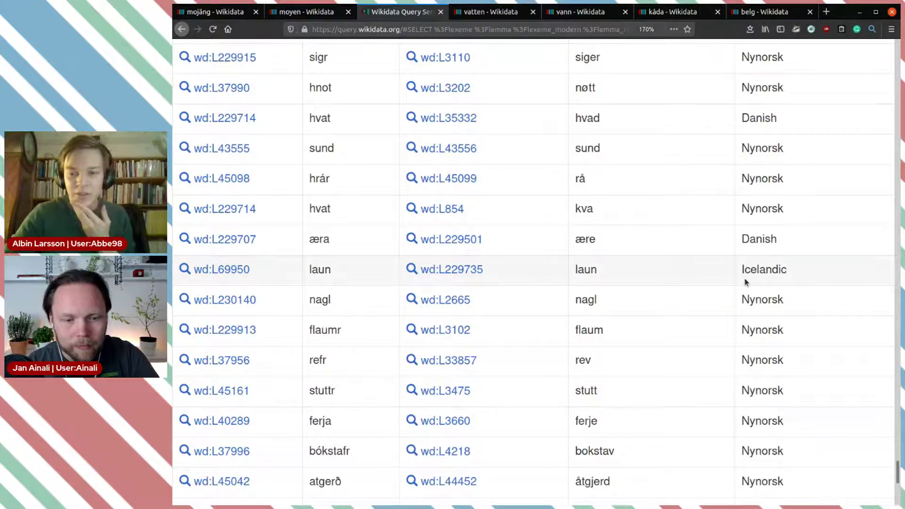
scroll(745, 282, "down", 5)
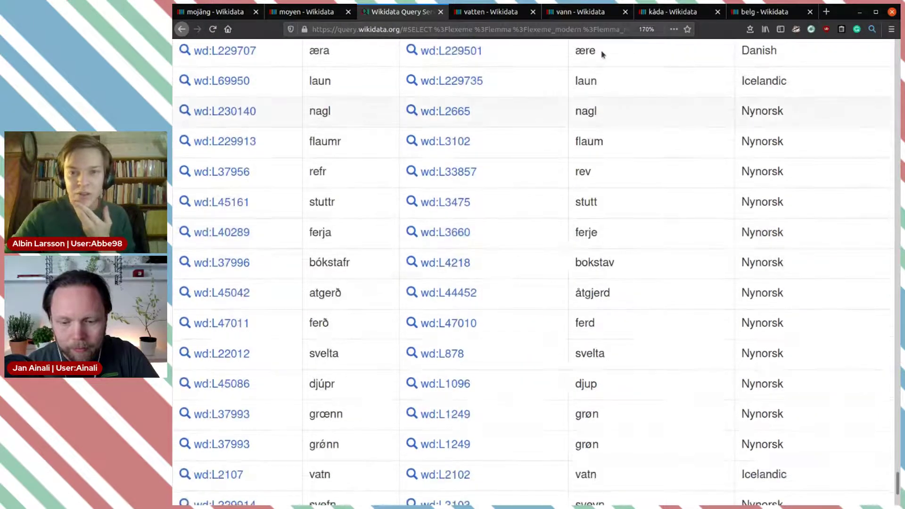
Switch to the lexeme vatten and review its derived from values and the image, item and translation statements of its first sense.
left_click(511, 14)
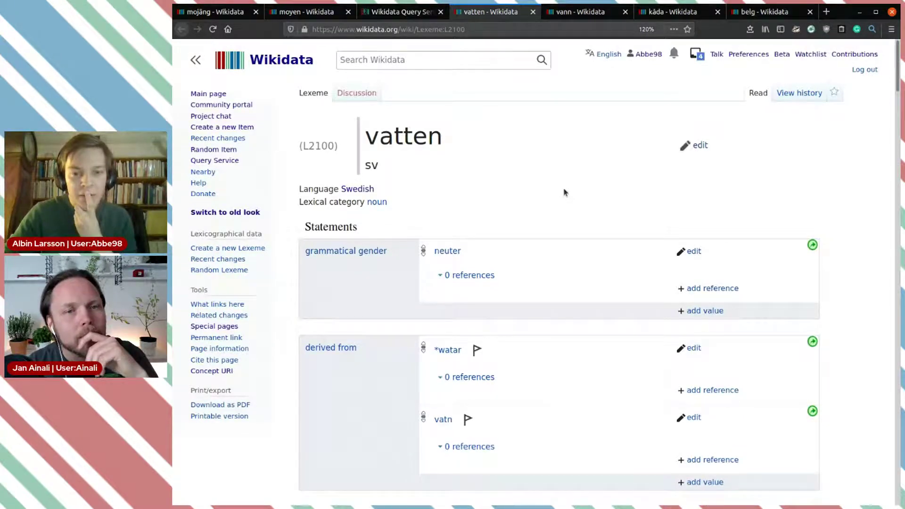
scroll(564, 192, "down", 1)
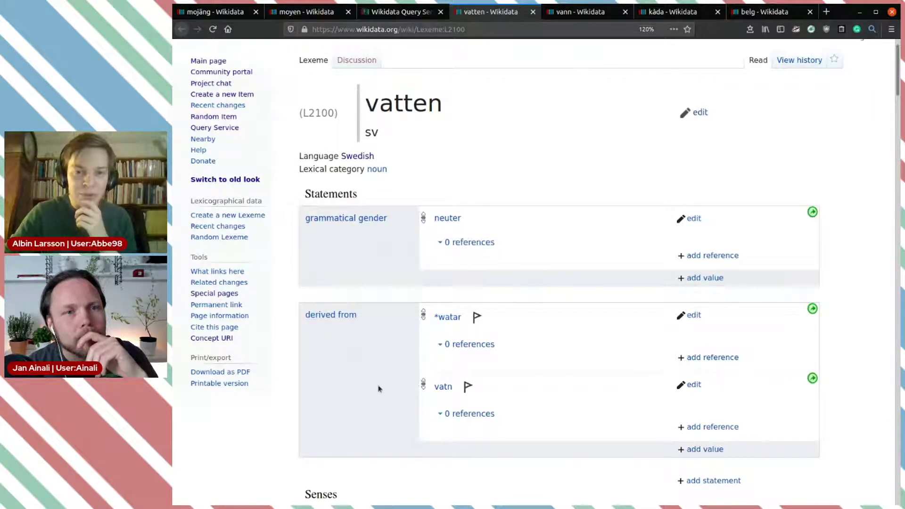
scroll(611, 339, "down", 6)
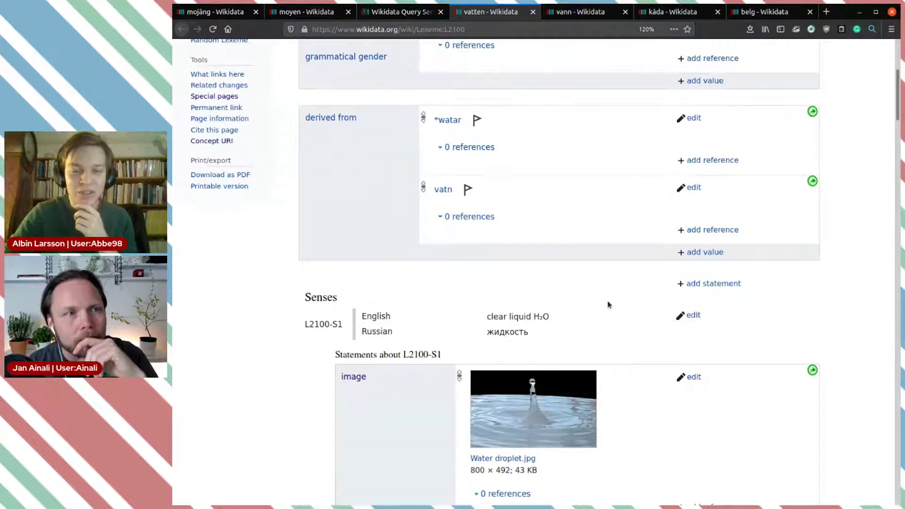
scroll(608, 305, "down", 4)
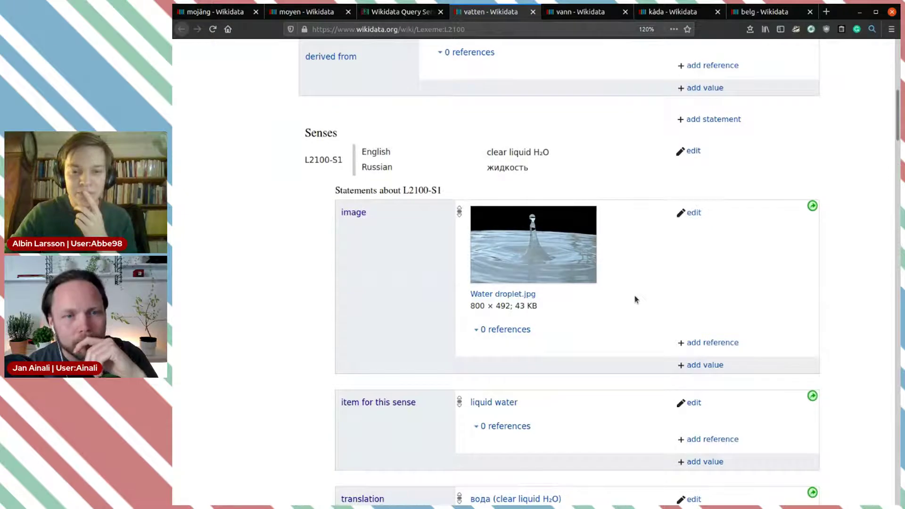
scroll(635, 299, "down", 8)
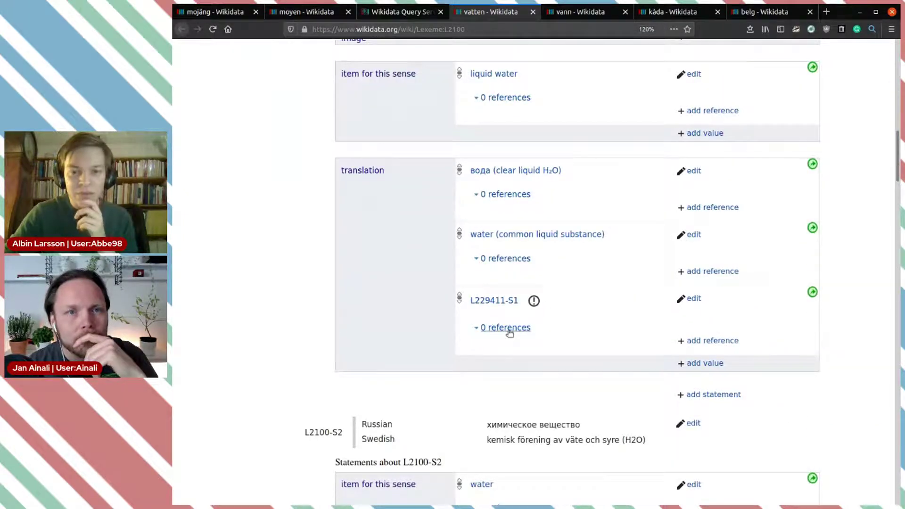
Inspect the potential issue flagged on the L229411-S1 translation of vatten's first sense, and dismiss its details.
left_click(534, 302)
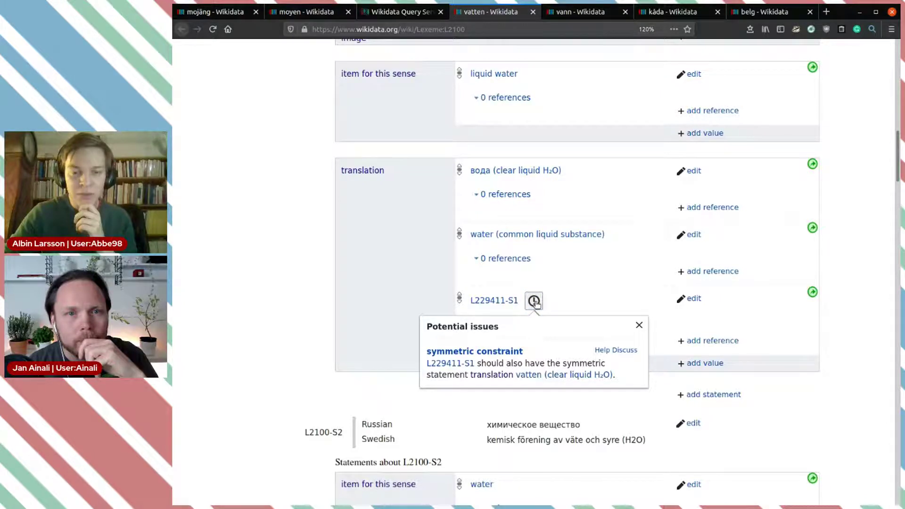
left_click(534, 302)
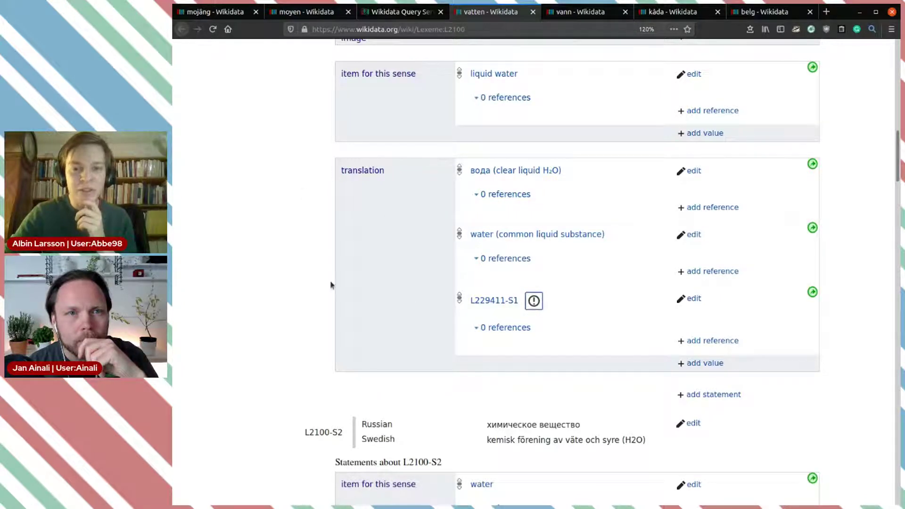
left_click(626, 308)
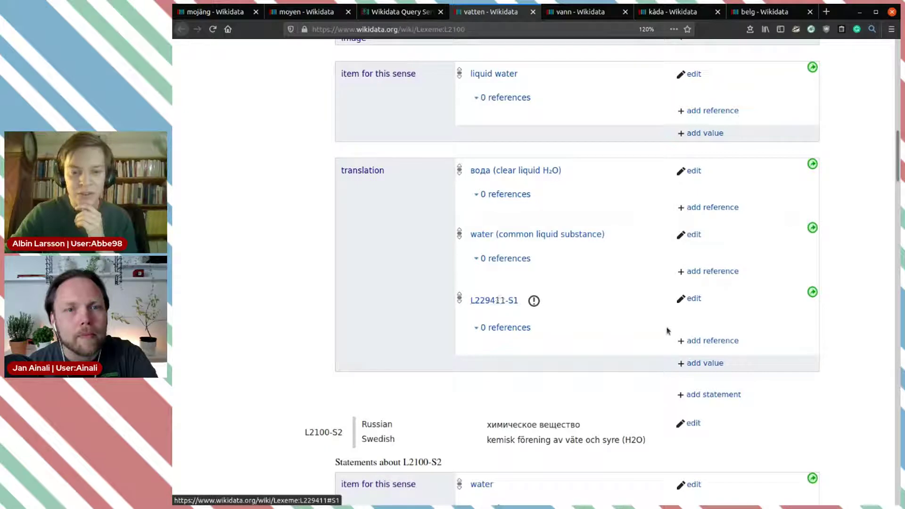
left_click(533, 300)
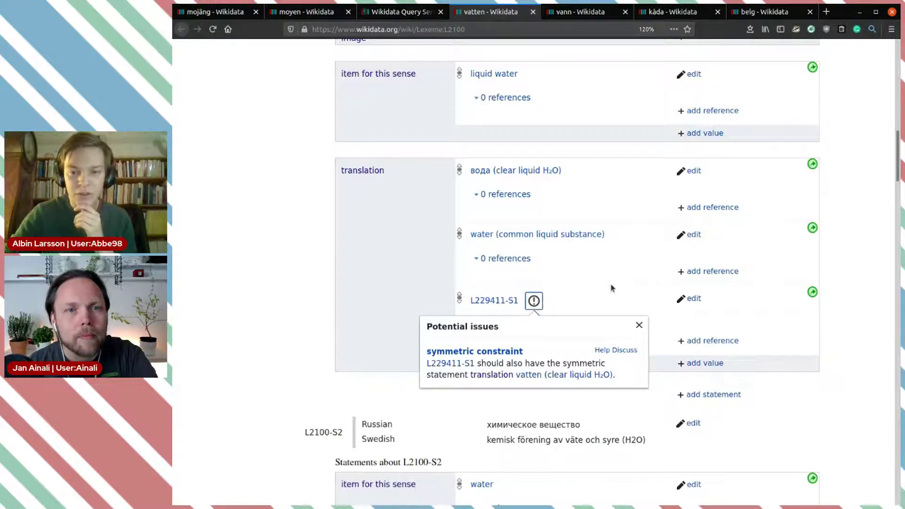
left_click(611, 288)
Compare the three senses of vatten, checking the gloss and the item for this sense value of each.
scroll(611, 288, "down", 5)
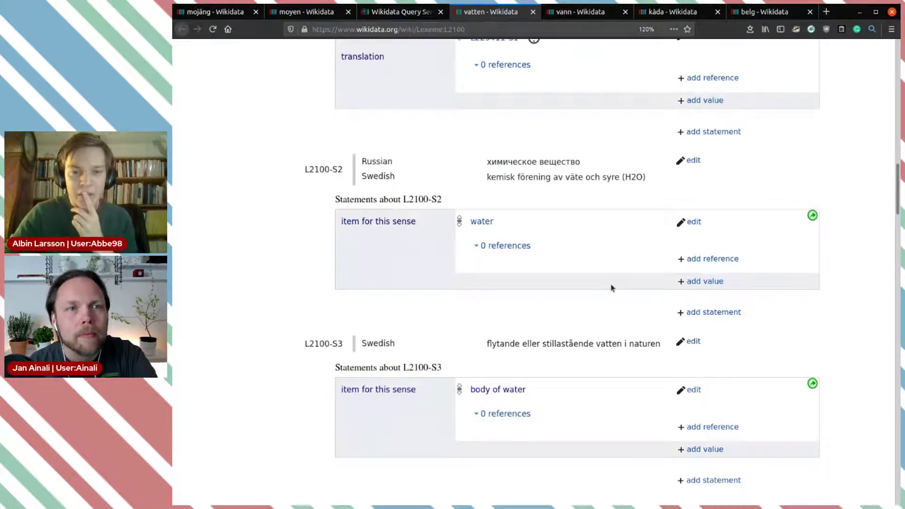
scroll(611, 287, "down", 1)
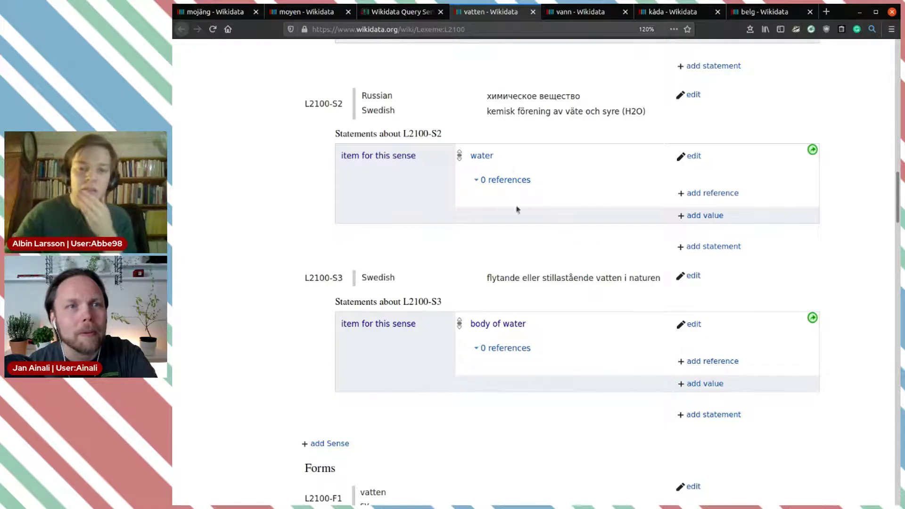
scroll(505, 324, "up", 1)
scroll(504, 323, "up", 3)
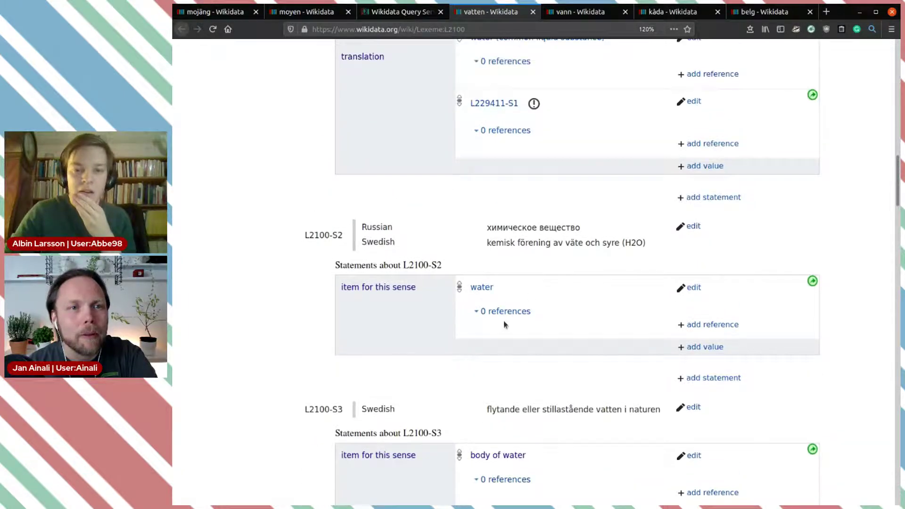
scroll(503, 324, "down", 2)
scroll(504, 324, "up", 4)
scroll(504, 324, "up", 15)
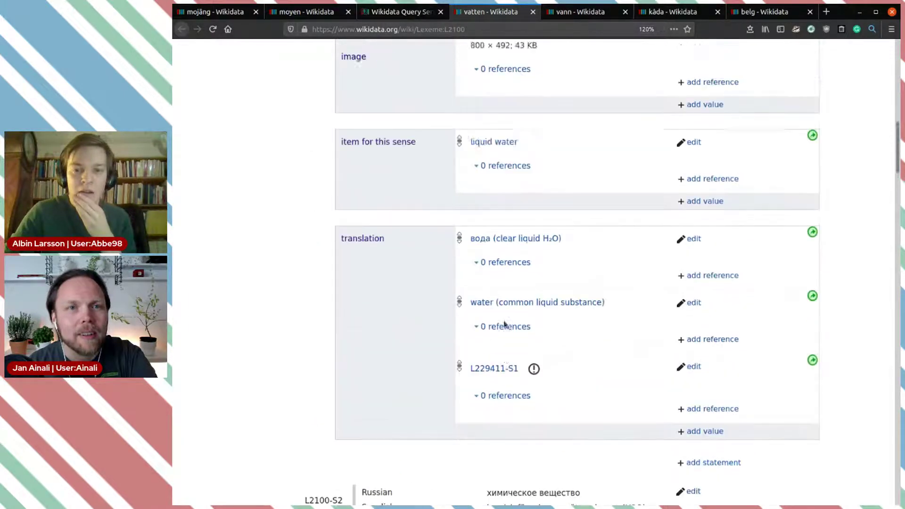
scroll(541, 315, "down", 12)
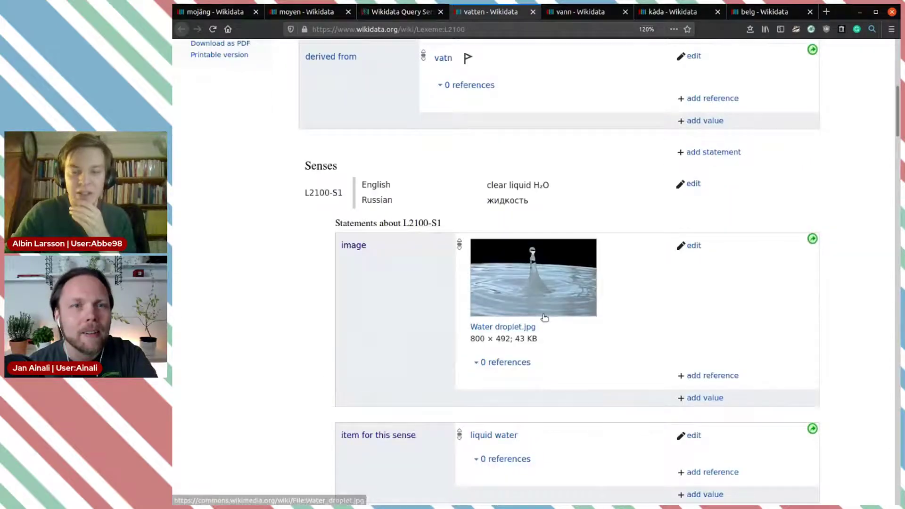
scroll(542, 315, "down", 5)
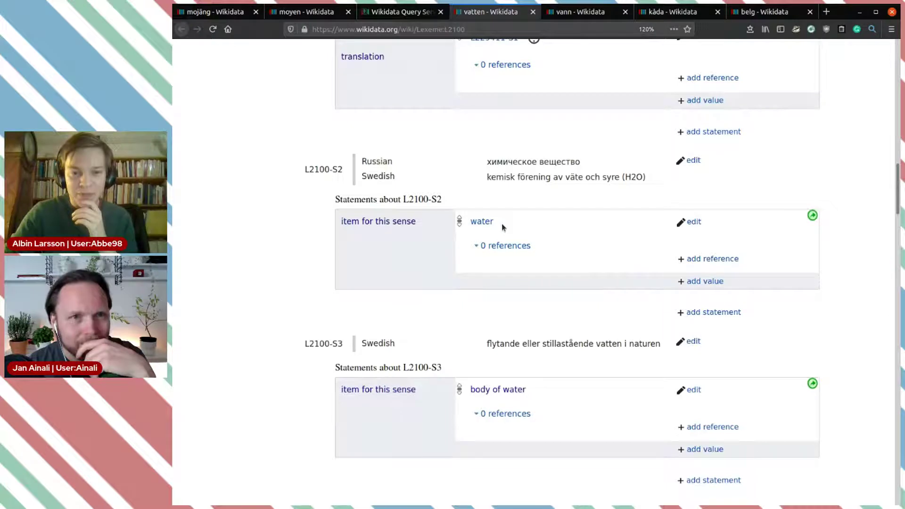
left_click_drag(501, 224, 471, 222)
left_click(536, 227)
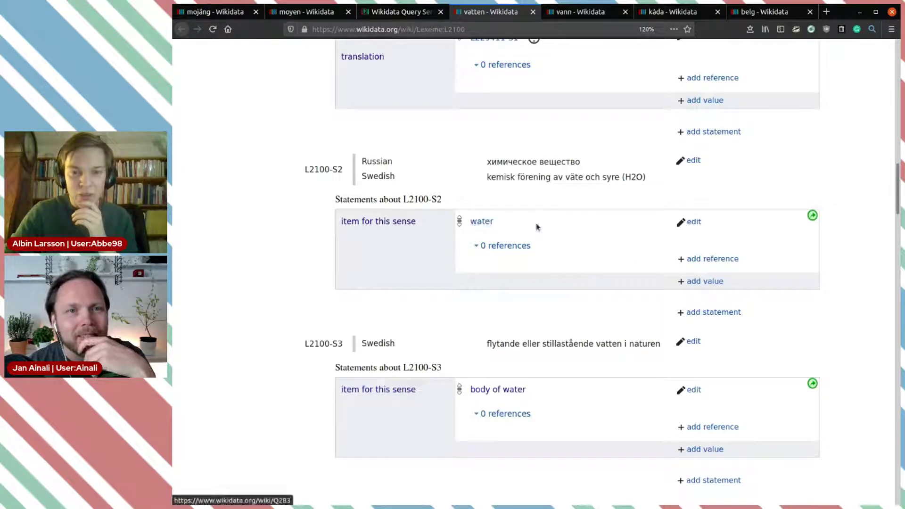
triple_click(553, 399)
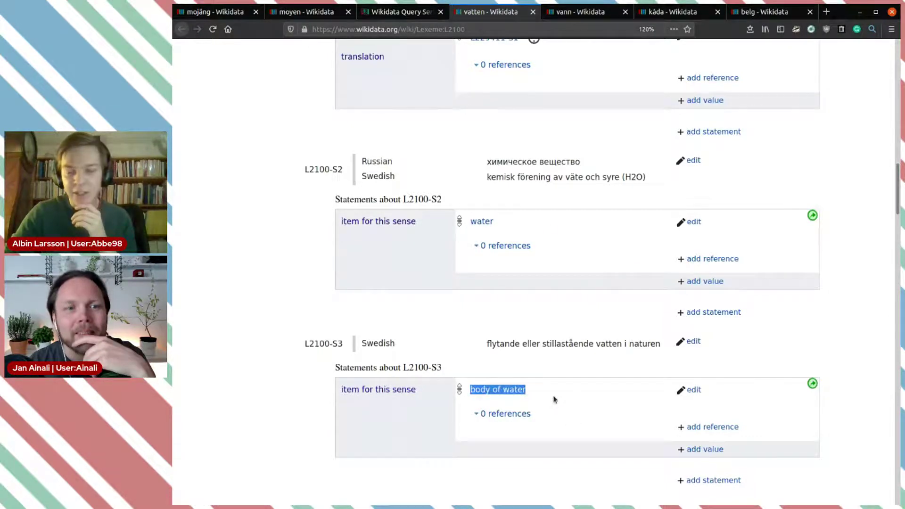
left_click(545, 304)
scroll(545, 303, "up", 4)
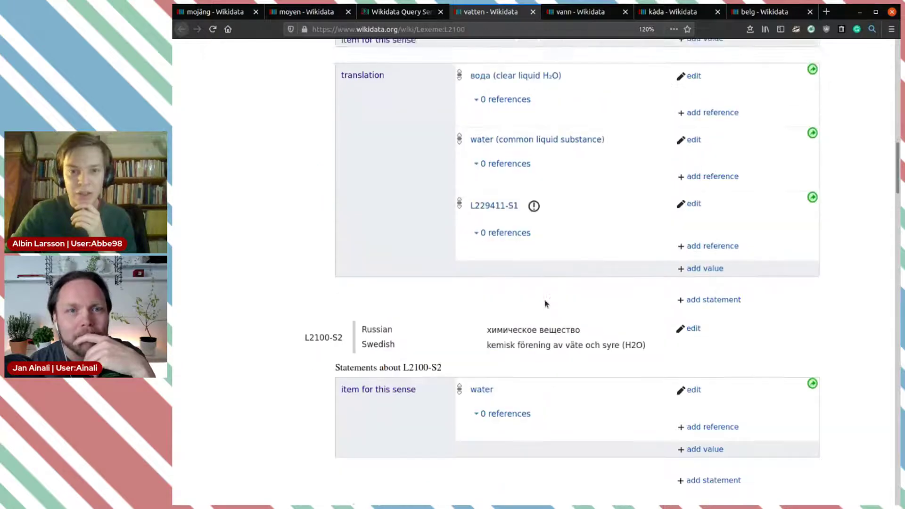
Return to the query results, find the Icelandic lexeme vatn (L2102) and open it in its own tab.
left_click(404, 12)
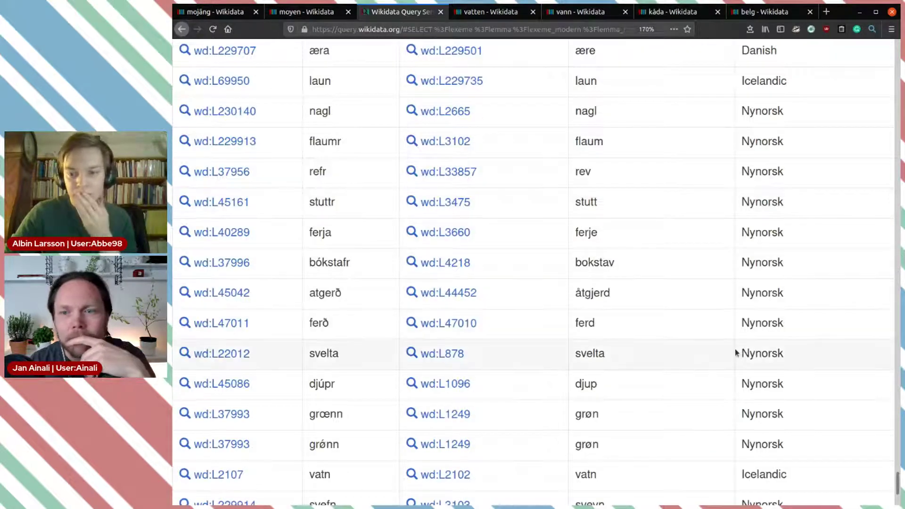
scroll(733, 347, "down", 3)
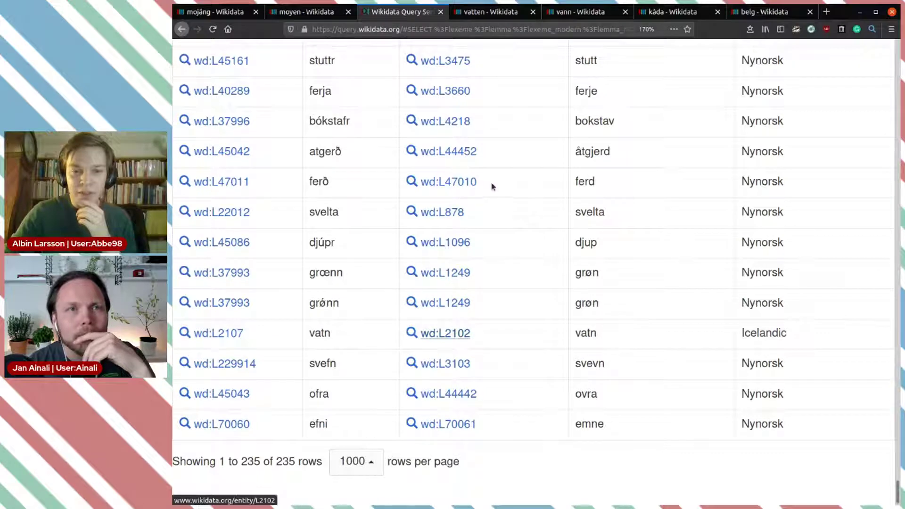
key("ctrl+Return")
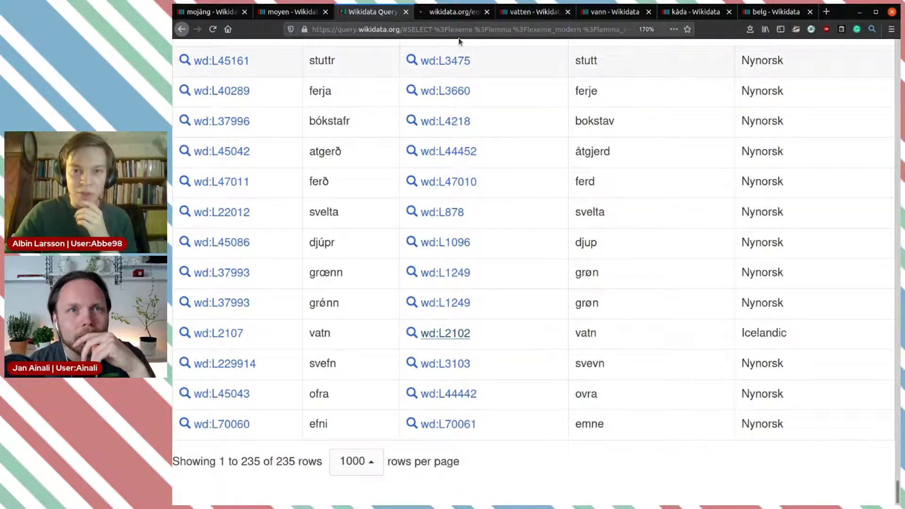
left_click(452, 14)
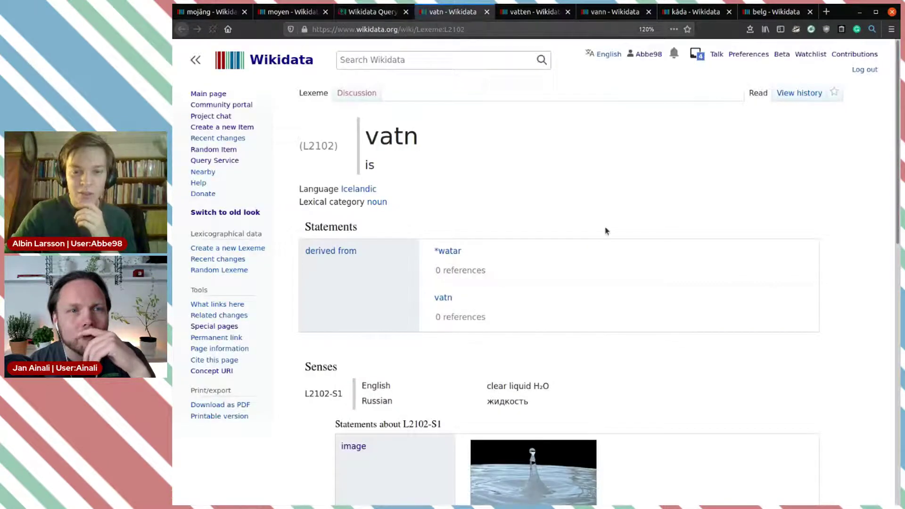
Review the Icelandic vatn's derived from values, the image, item and translation statements of its sense, and its forms section.
scroll(605, 229, "down", 4)
scroll(606, 229, "up", 2)
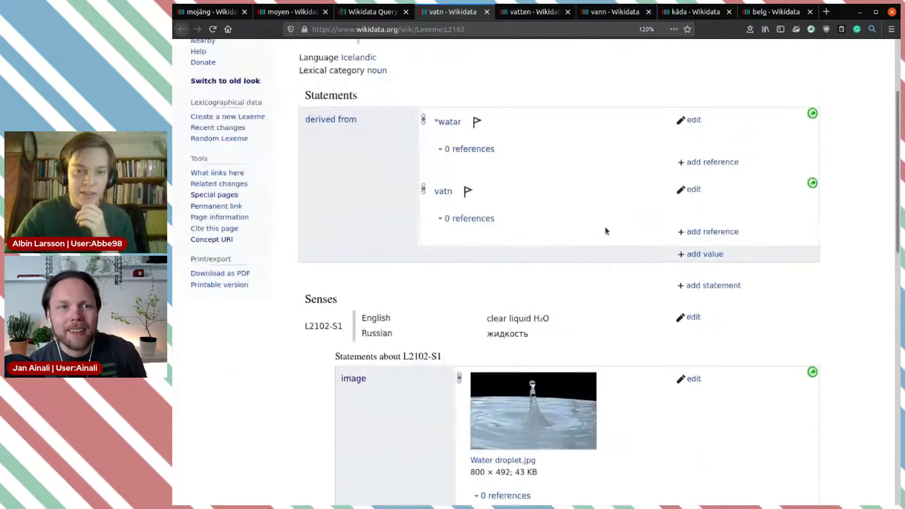
scroll(552, 278, "down", 6)
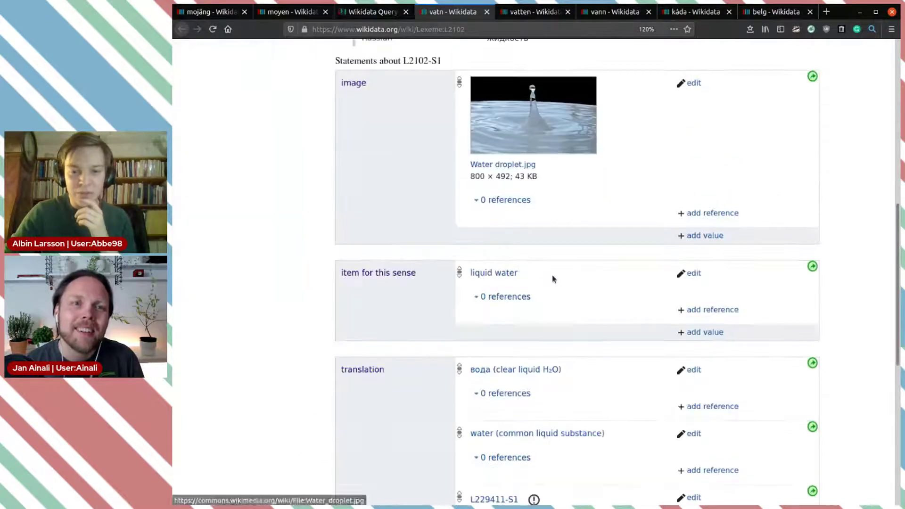
scroll(553, 279, "down", 3)
scroll(553, 278, "up", 5)
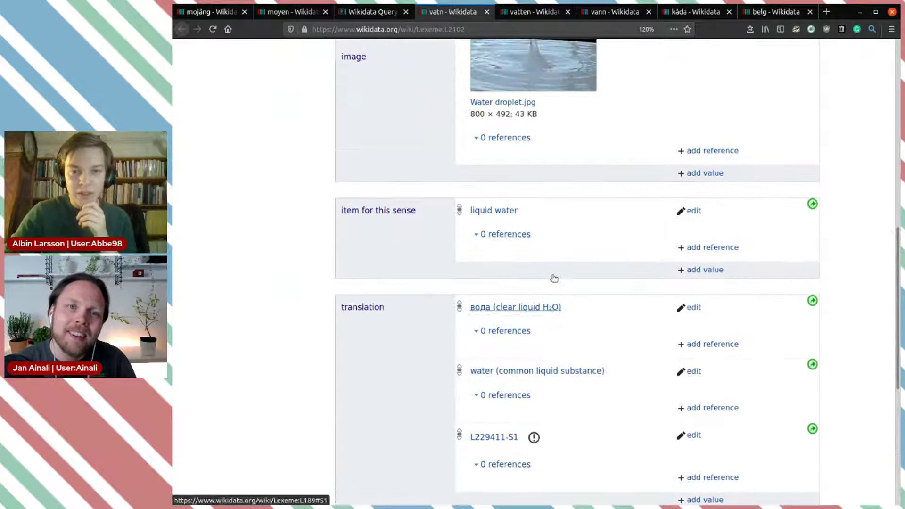
scroll(552, 279, "up", 2)
scroll(553, 278, "down", 6)
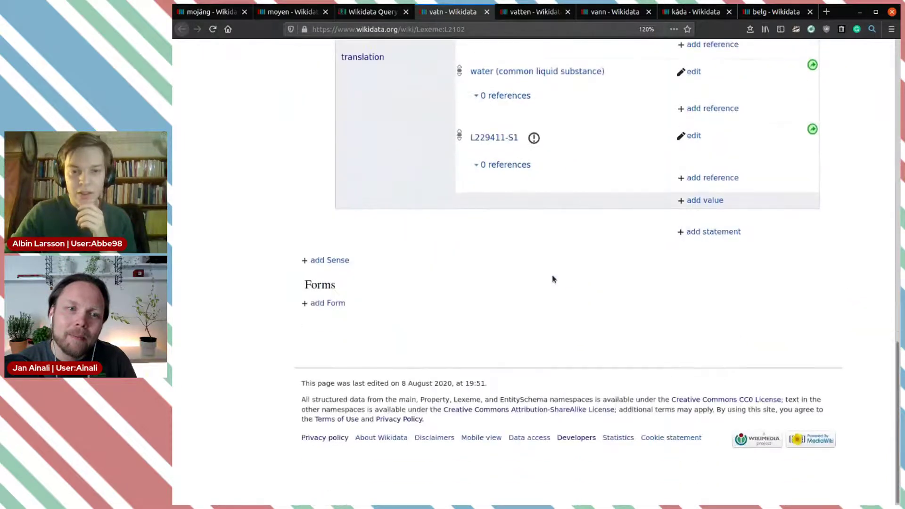
scroll(552, 278, "up", 4)
scroll(552, 278, "up", 3)
scroll(553, 278, "up", 2)
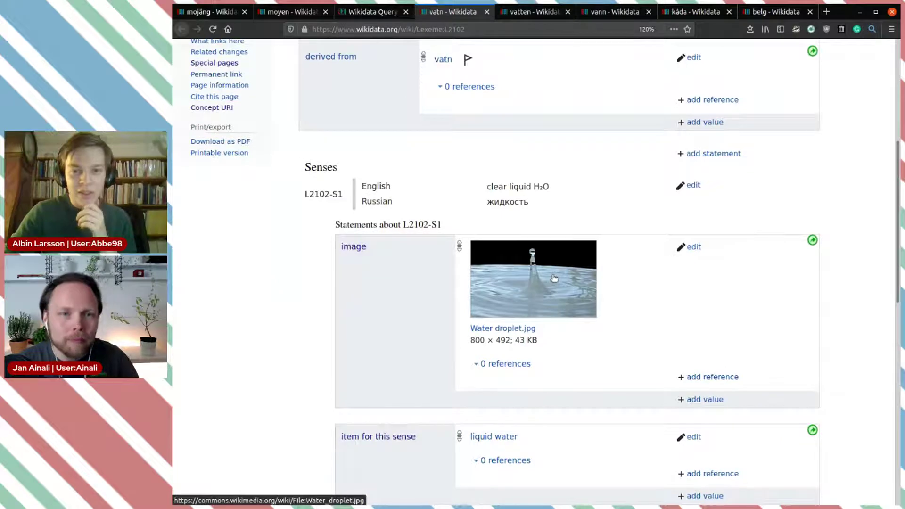
scroll(554, 278, "up", 2)
scroll(554, 278, "down", 9)
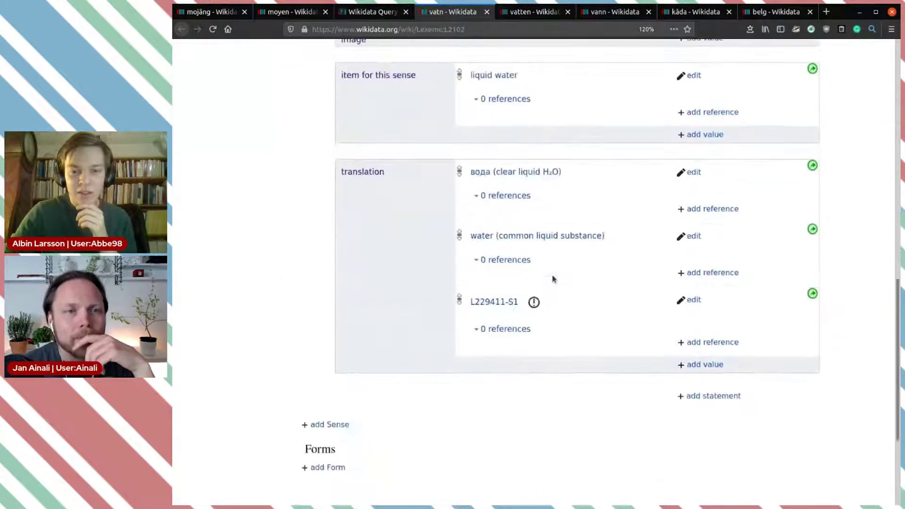
scroll(552, 278, "up", 8)
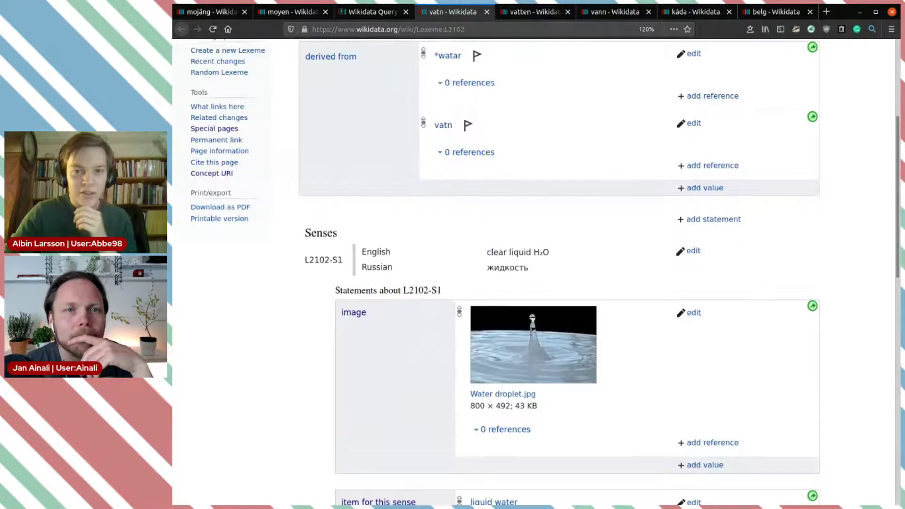
Close the Icelandic vatn page and look back over the SPARQL query and the first rows of its results.
left_click(486, 11)
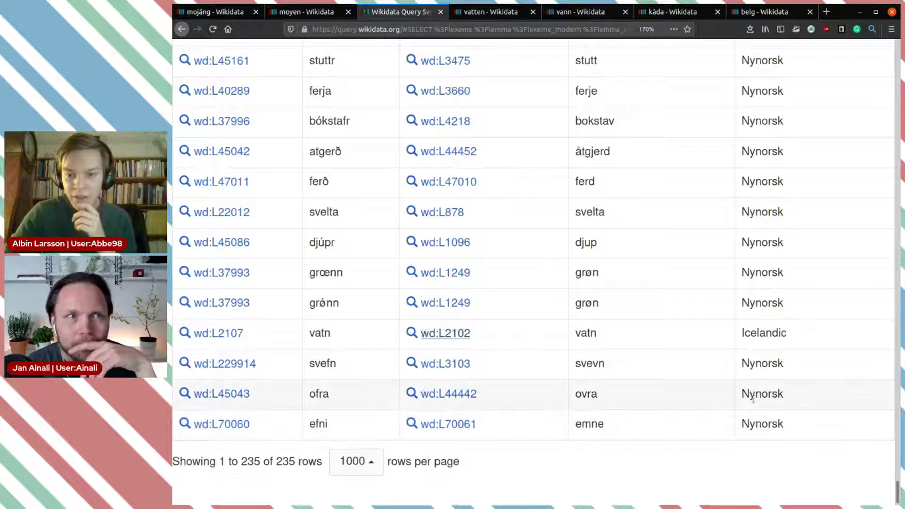
scroll(735, 422, "up", 10)
scroll(760, 425, "up", 10)
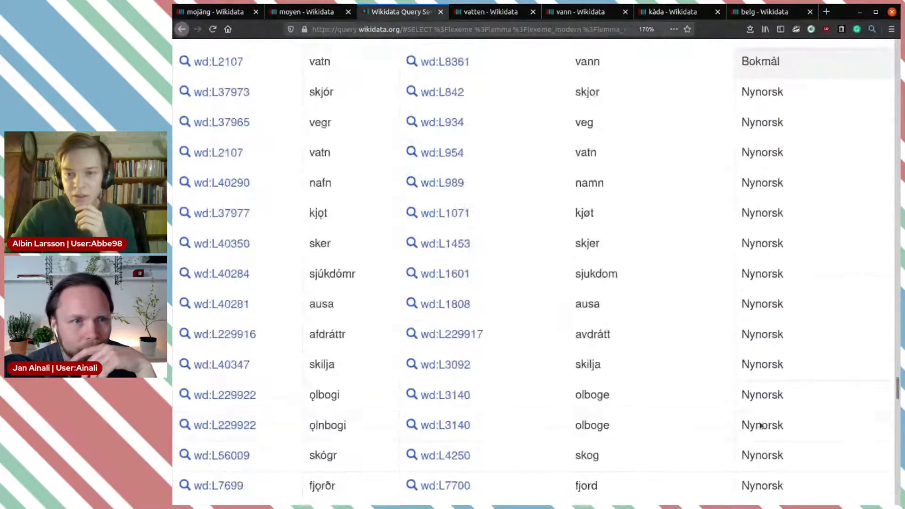
scroll(892, 365, "up", 5)
left_click_drag(893, 365, 858, 35)
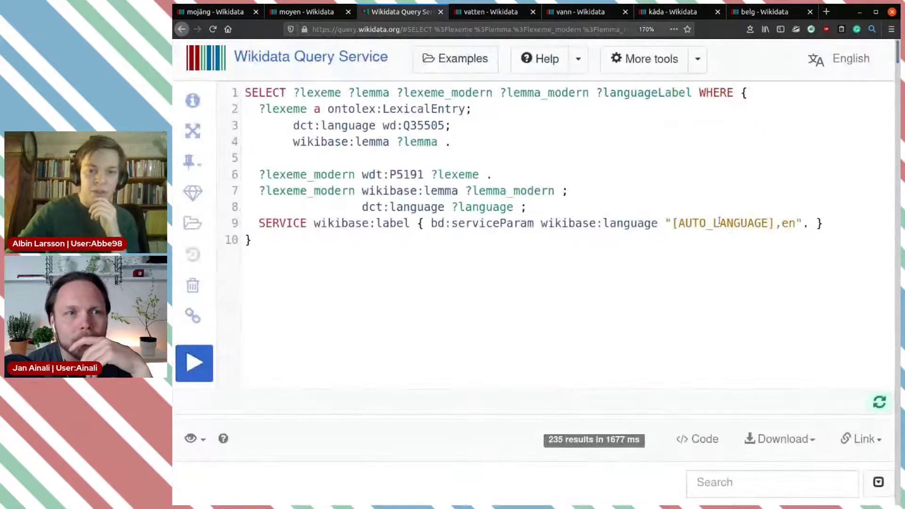
scroll(529, 309, "down", 8)
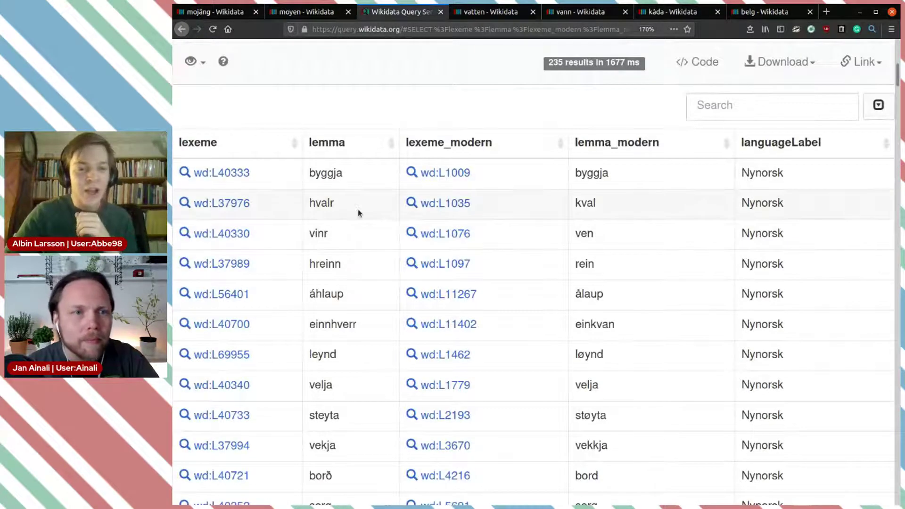
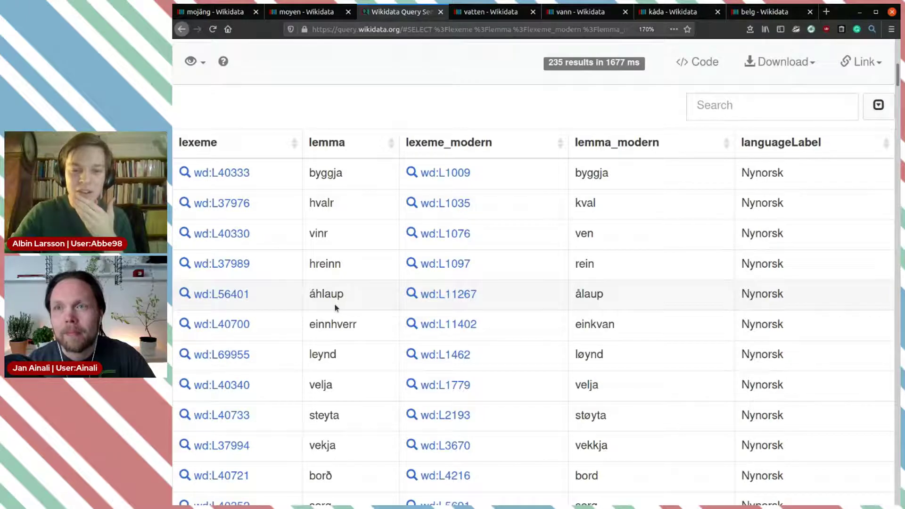
scroll(334, 303, "down", 3)
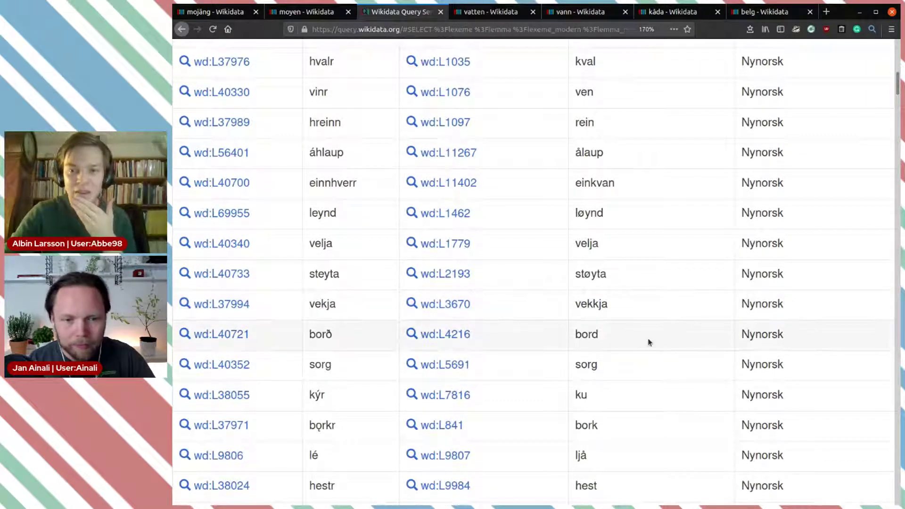
Reload the French lexeme moyen (L12690) and review its derived from and TLFi ID statements, sense and forms.
scroll(648, 342, "up", 5)
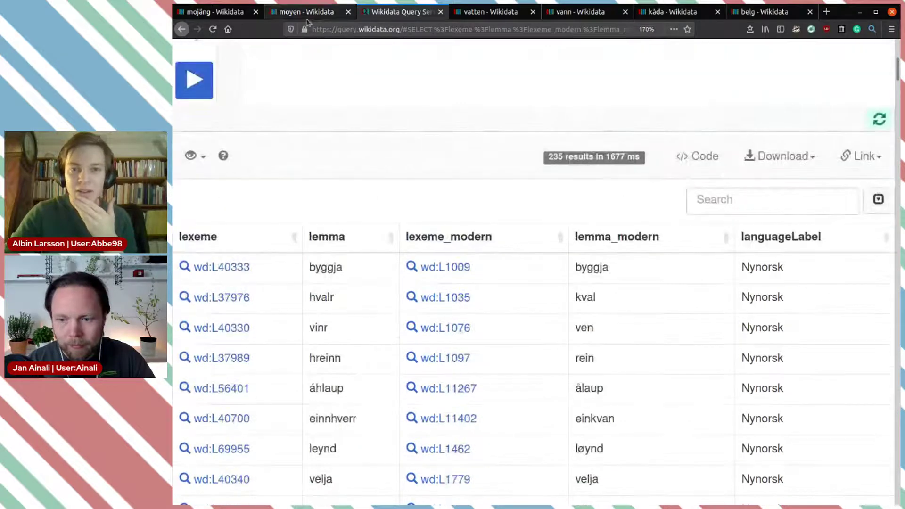
left_click(324, 14)
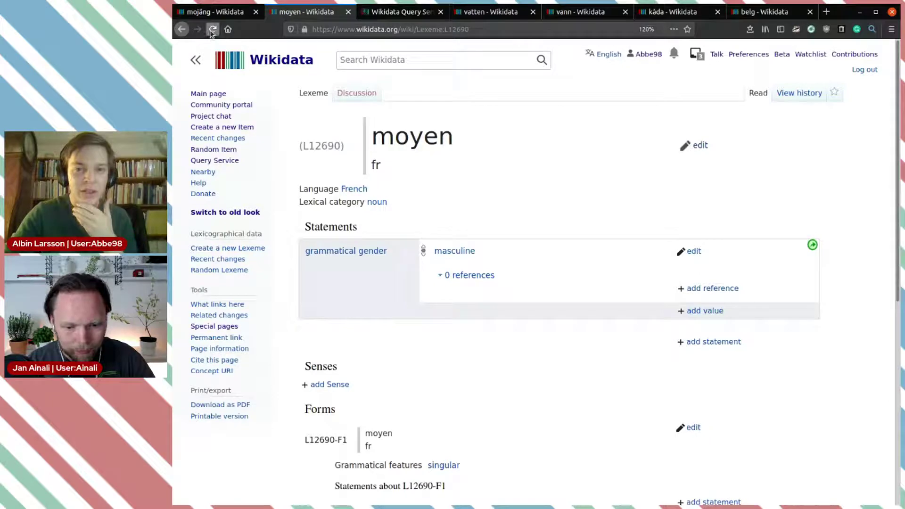
left_click(212, 29)
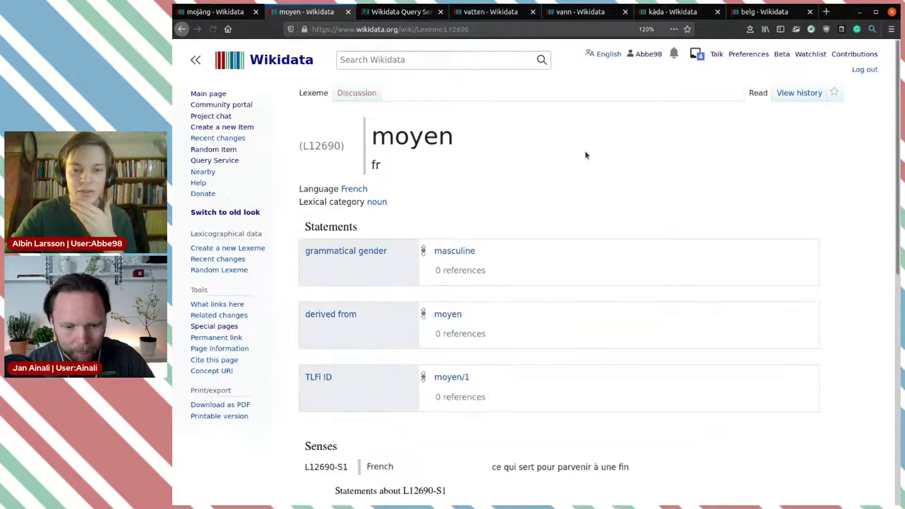
scroll(586, 155, "down", 7)
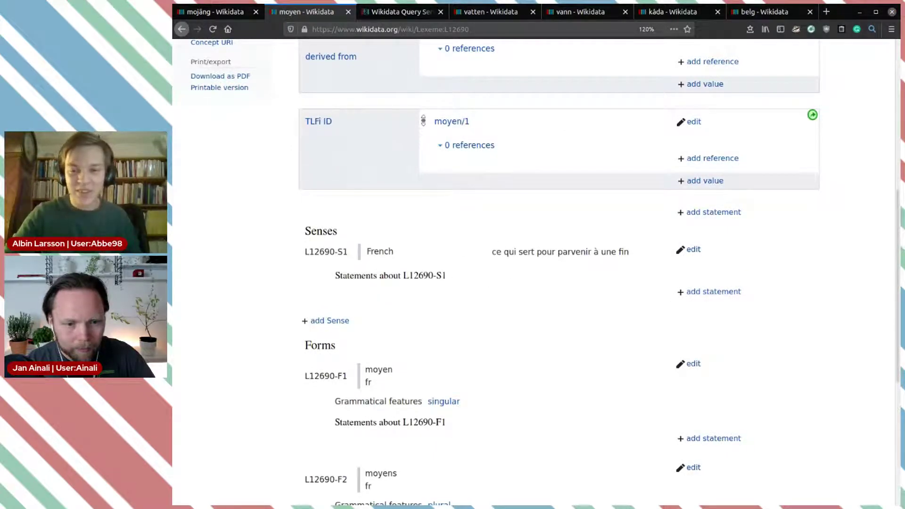
scroll(517, 224, "down", 3)
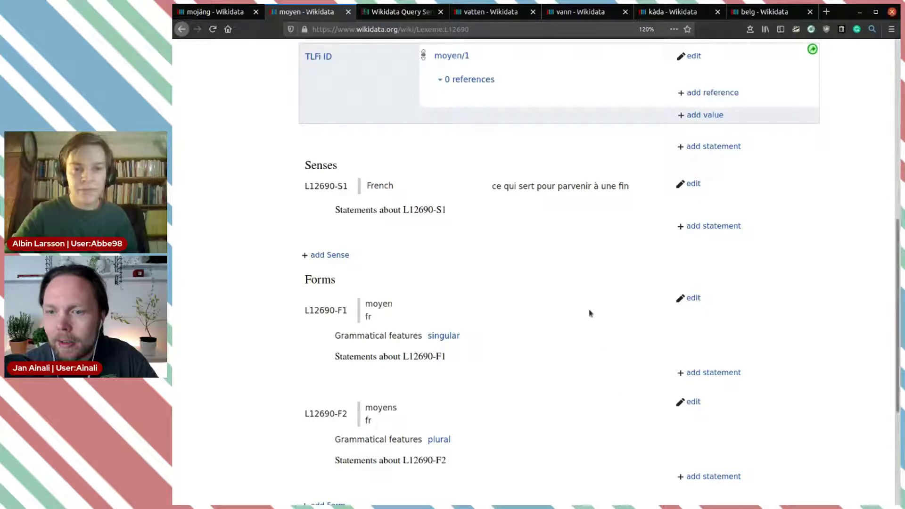
scroll(645, 122, "up", 2)
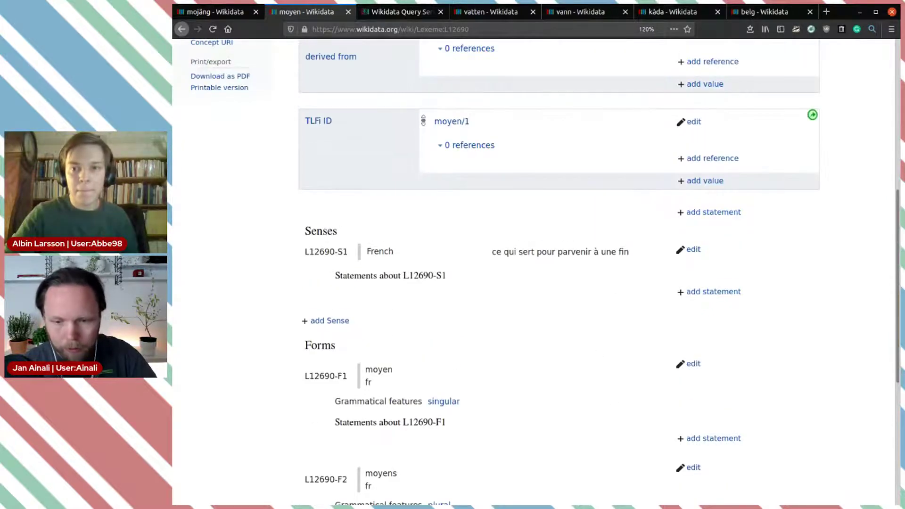
Return to the Old Norse SPARQL query, generate a short link to it and select the URL for sharing.
left_click(669, 11)
left_click(583, 12)
left_click(398, 12)
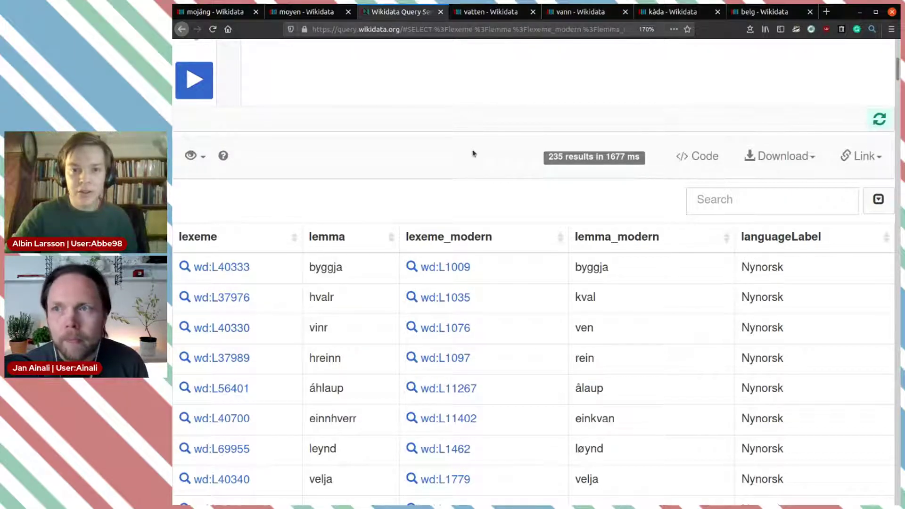
scroll(474, 153, "up", 5)
left_click(193, 316)
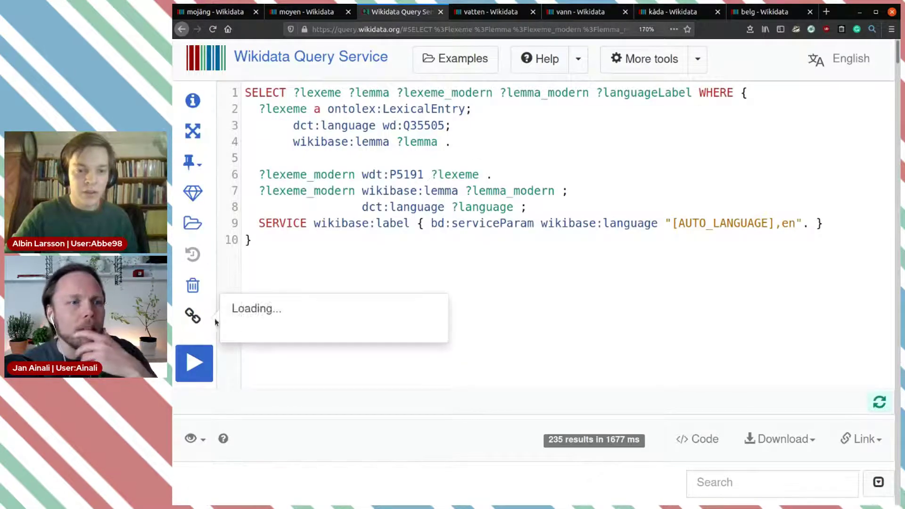
triple_click(289, 318)
left_click(338, 190)
key("alt+Tab")
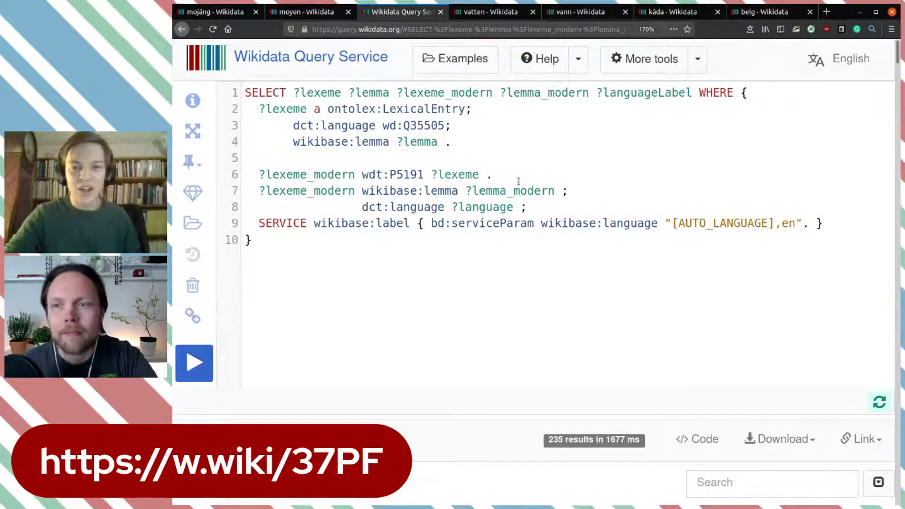
Change the source language in the query from Old Norse to Swedish (Q9027) and run it.
double_click(423, 124)
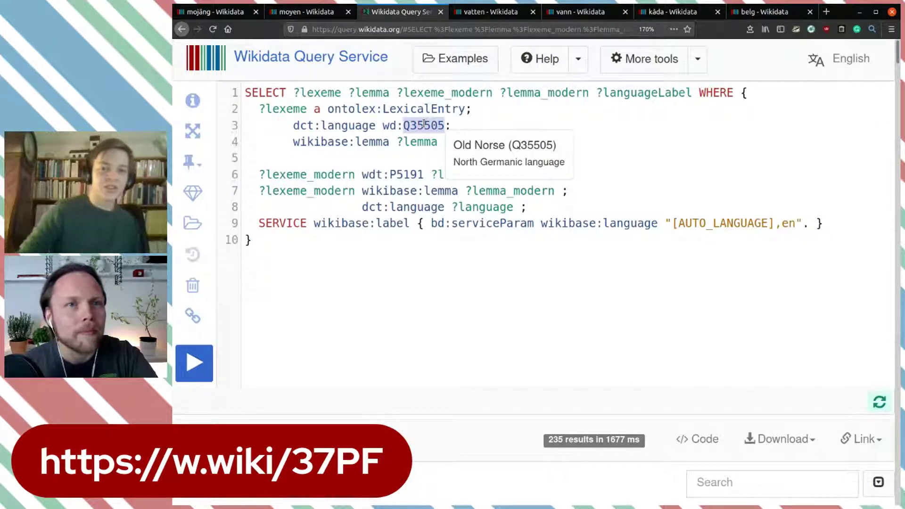
key("BackSpace")
type("swedish")
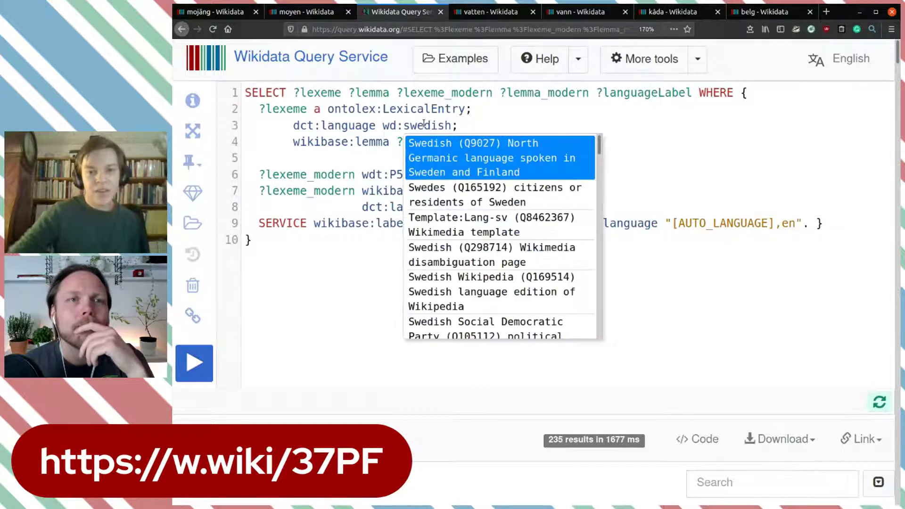
left_click(505, 165)
left_click(209, 359)
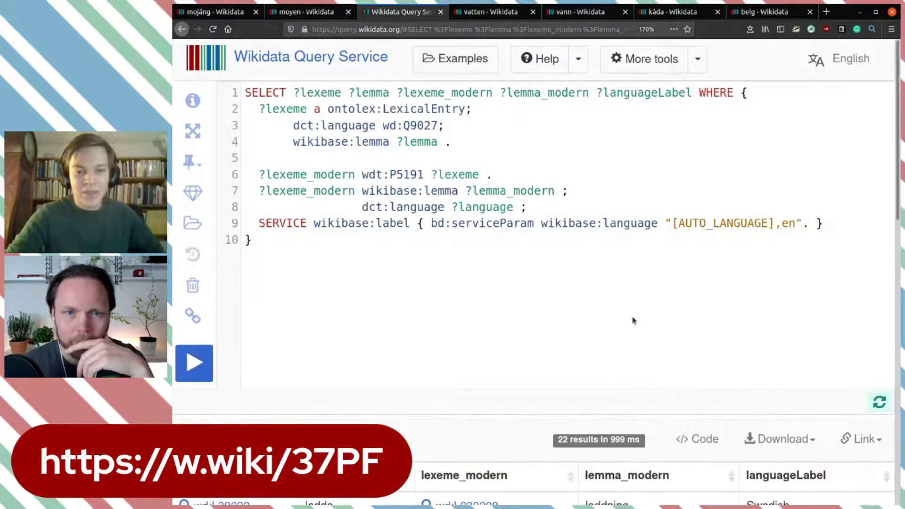
Find the flygskam rows in the results, open German Flugscham (L46657) in its own tab, glance at its statements and return to the results.
scroll(632, 320, "down", 6)
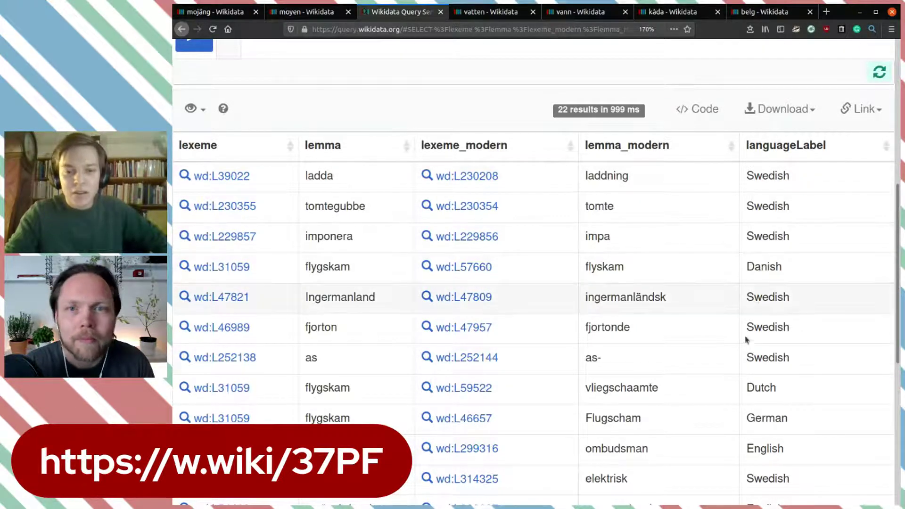
scroll(735, 400, "down", 3)
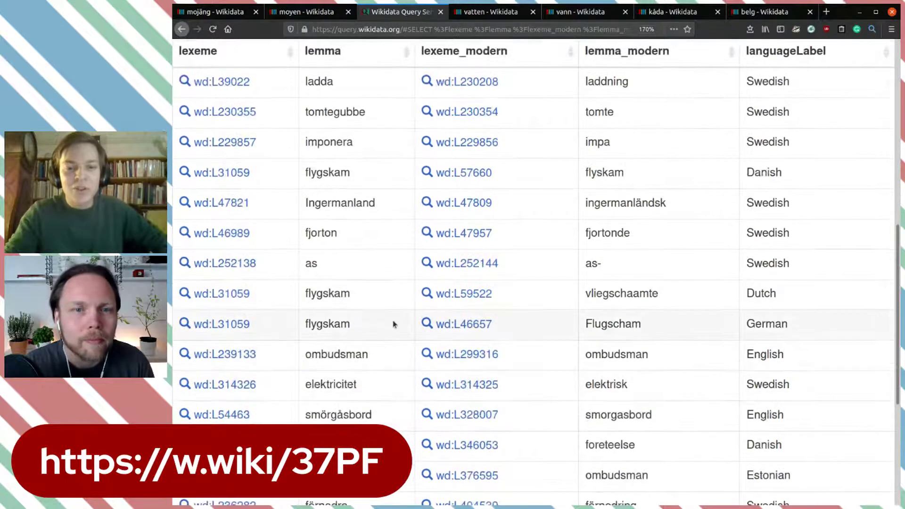
double_click(336, 325)
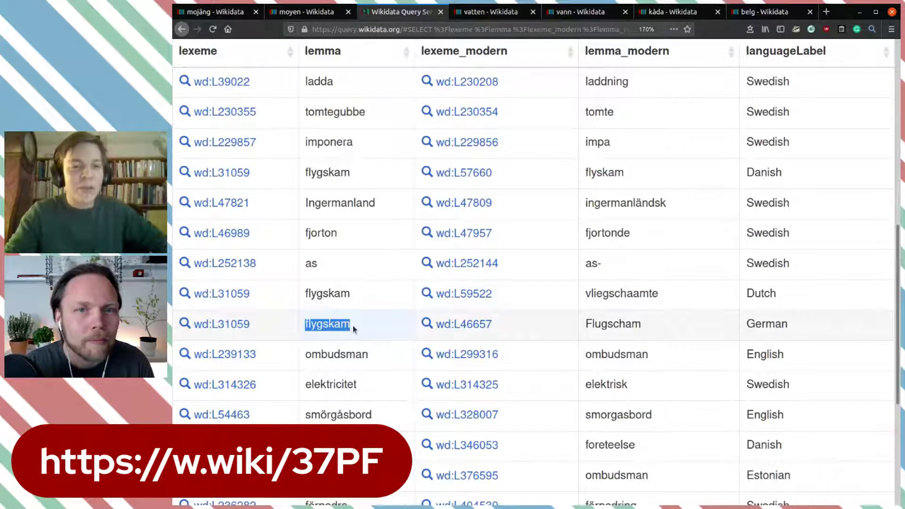
left_click(352, 325)
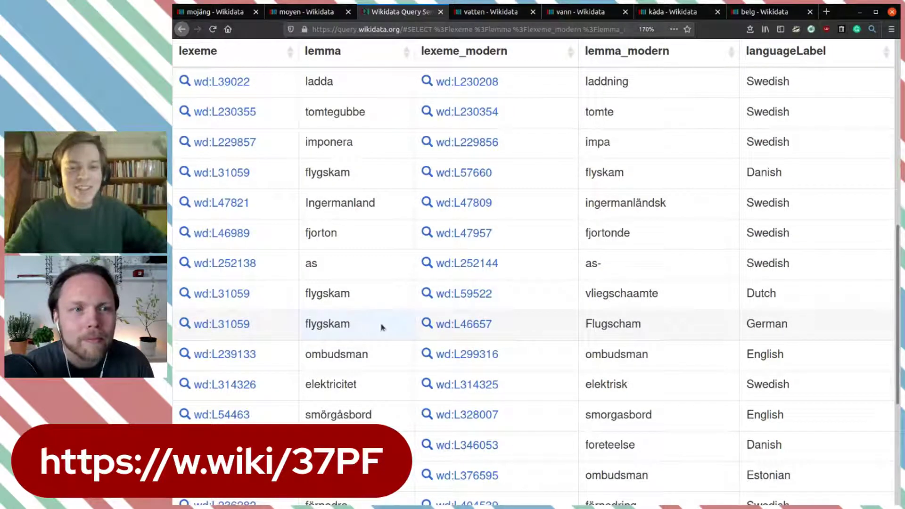
middle_click(480, 328)
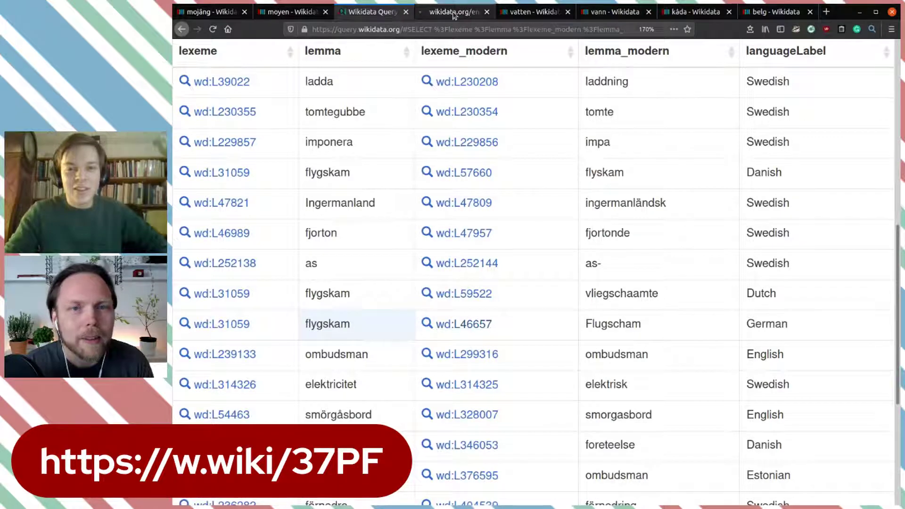
left_click(454, 13)
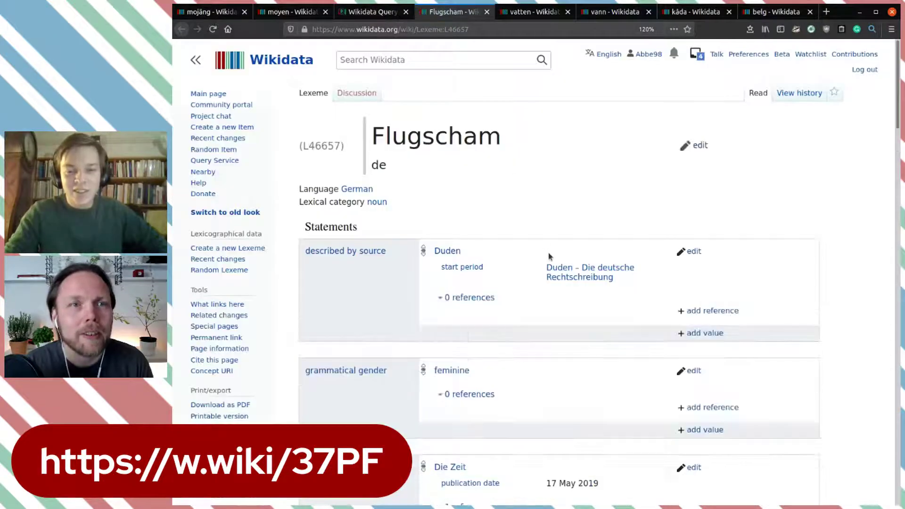
scroll(549, 256, "down", 2)
scroll(549, 256, "up", 2)
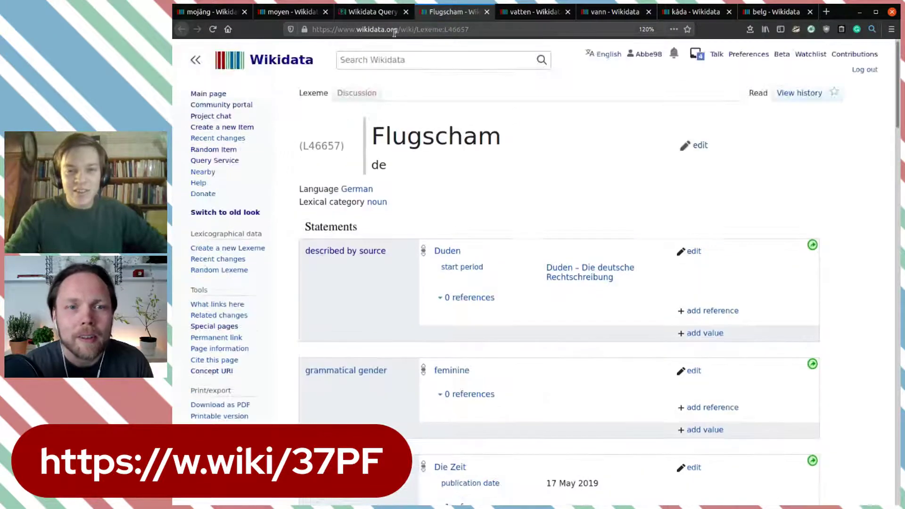
left_click(367, 15)
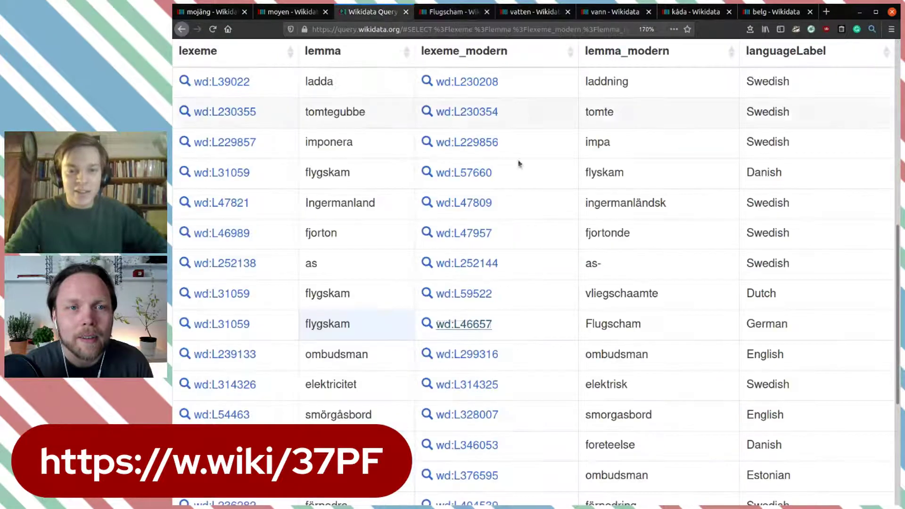
Open the Swedish lexeme flygskam (L31059) in its own tab and review its attestations, combines values, sense and forms.
middle_click(258, 333)
left_click(421, 12)
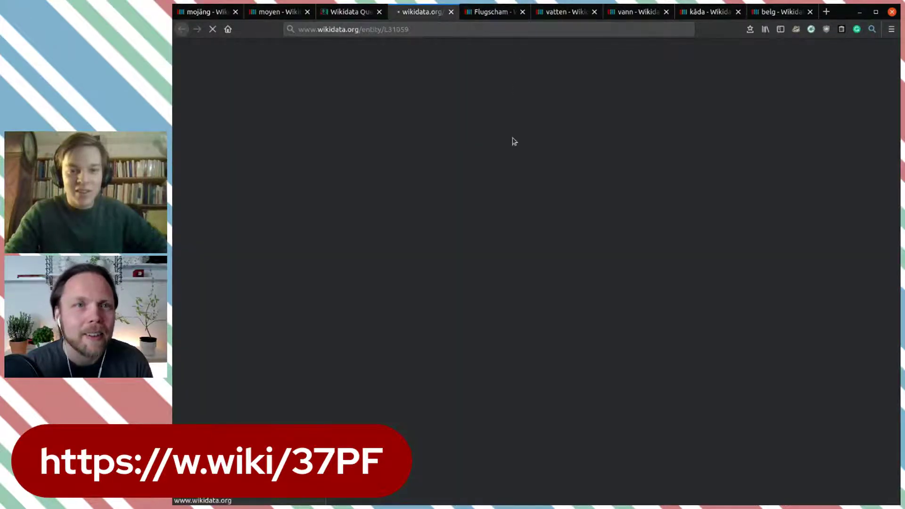
scroll(633, 222, "down", 3)
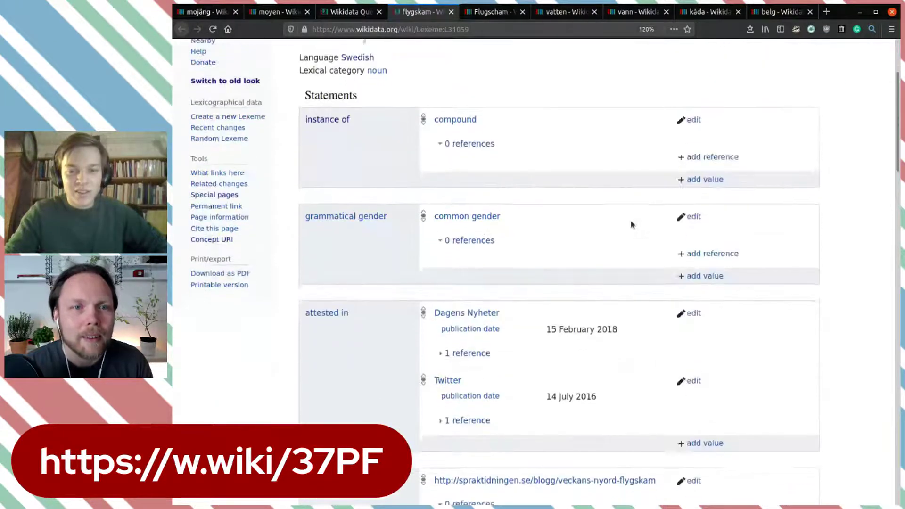
scroll(632, 224, "down", 10)
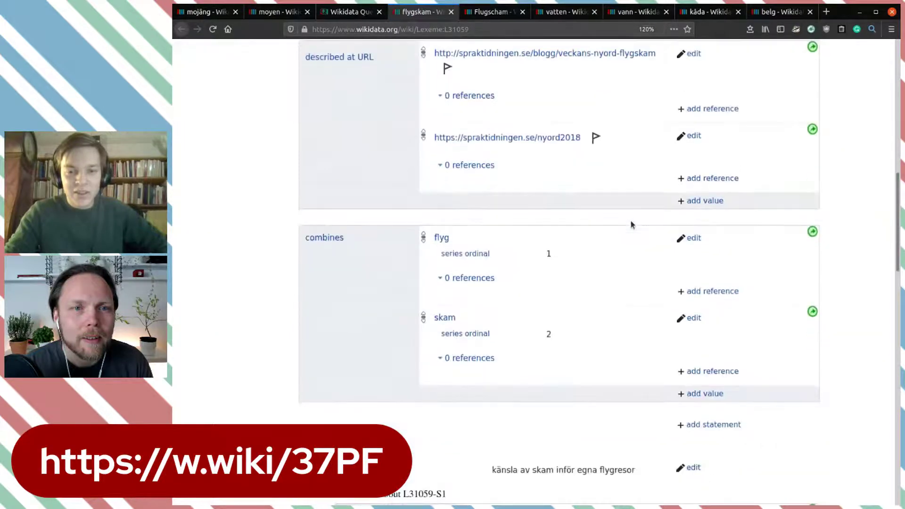
scroll(633, 224, "down", 10)
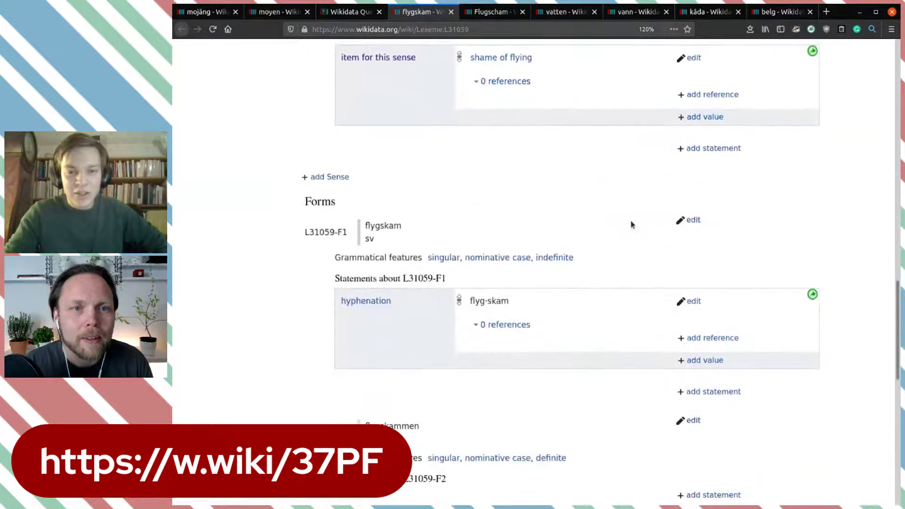
scroll(631, 225, "up", 4)
scroll(632, 224, "up", 1)
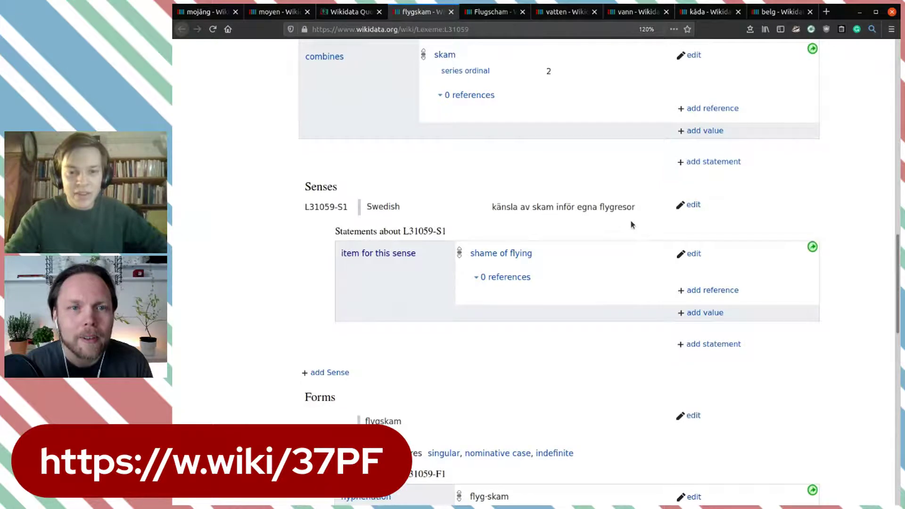
scroll(631, 224, "down", 10)
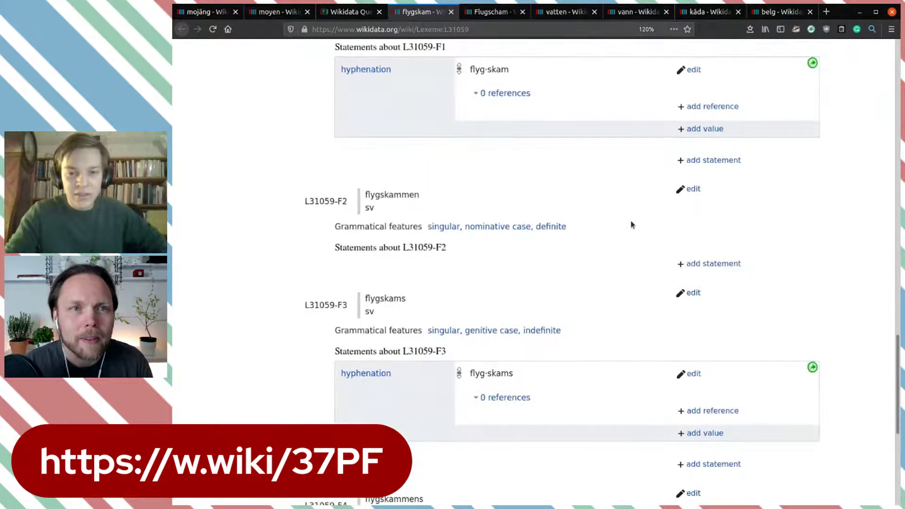
scroll(632, 224, "up", 12)
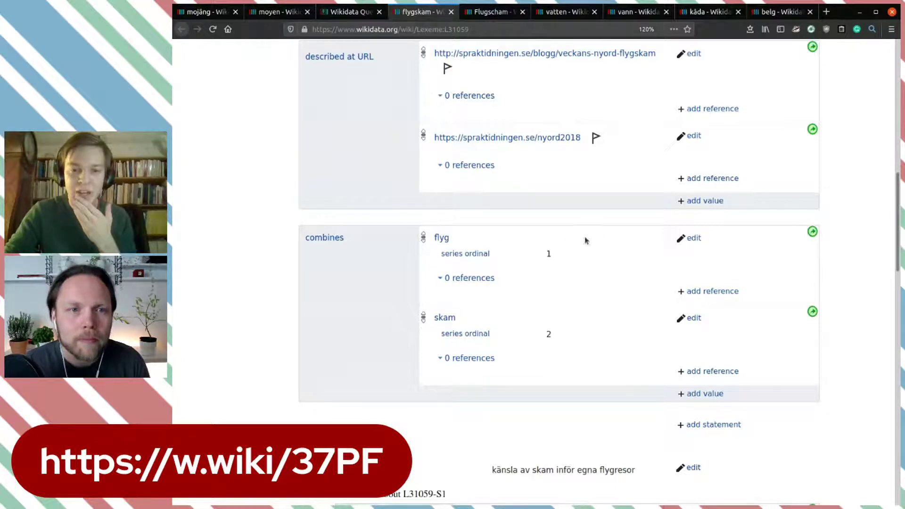
Return to the query results and check the German Flugscham and English ombudsman rows.
left_click(355, 16)
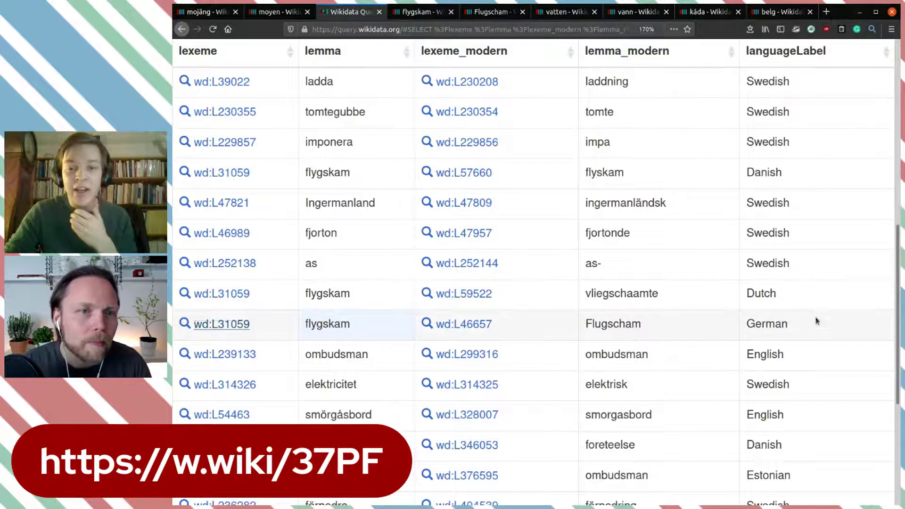
double_click(630, 326)
left_click(700, 331)
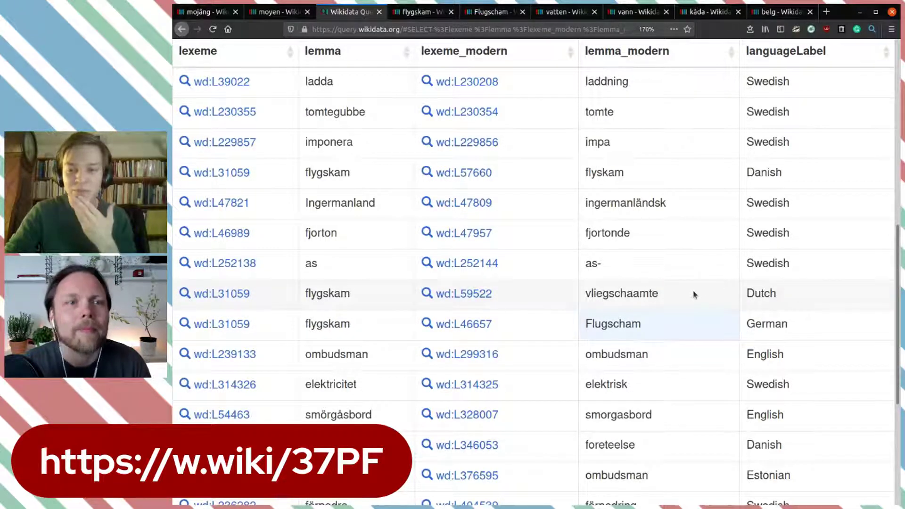
scroll(693, 294, "down", 2)
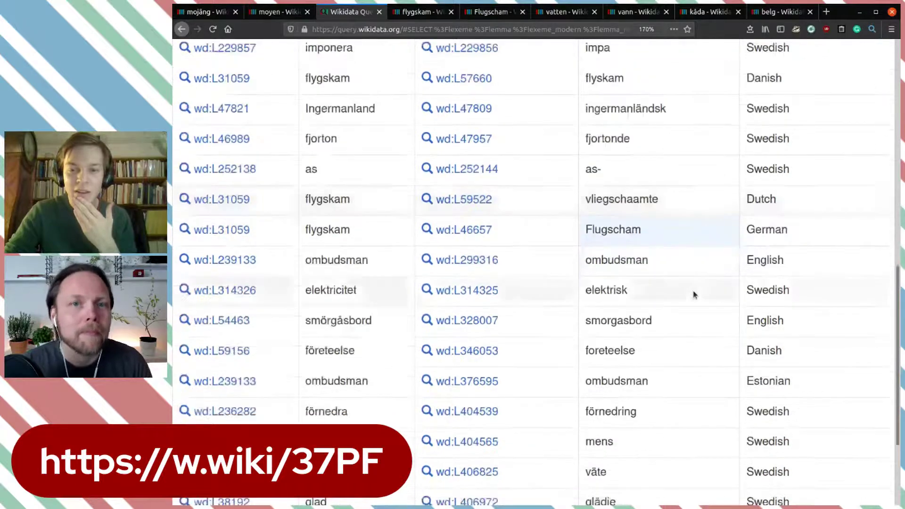
double_click(651, 261)
left_click(715, 259)
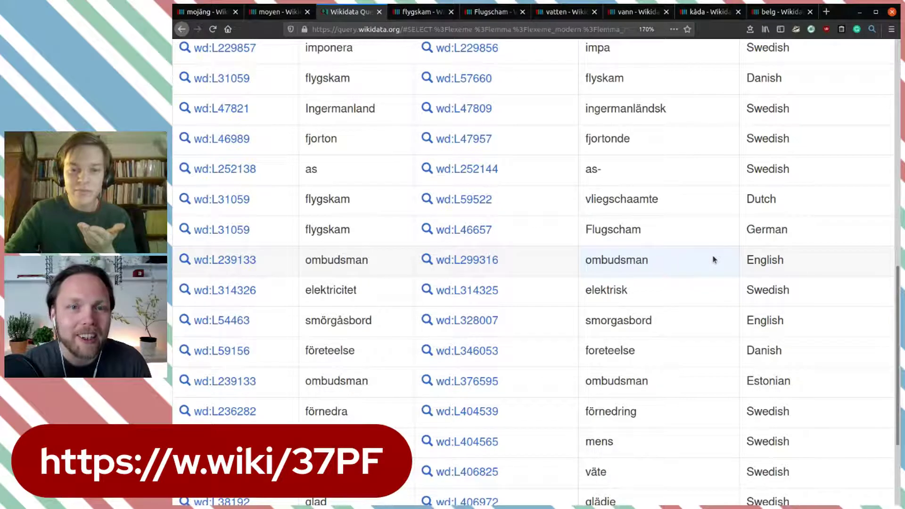
Check the English smorgasbord row, and compare the Estonian ombudsman with its Swedish source lemma.
double_click(667, 323)
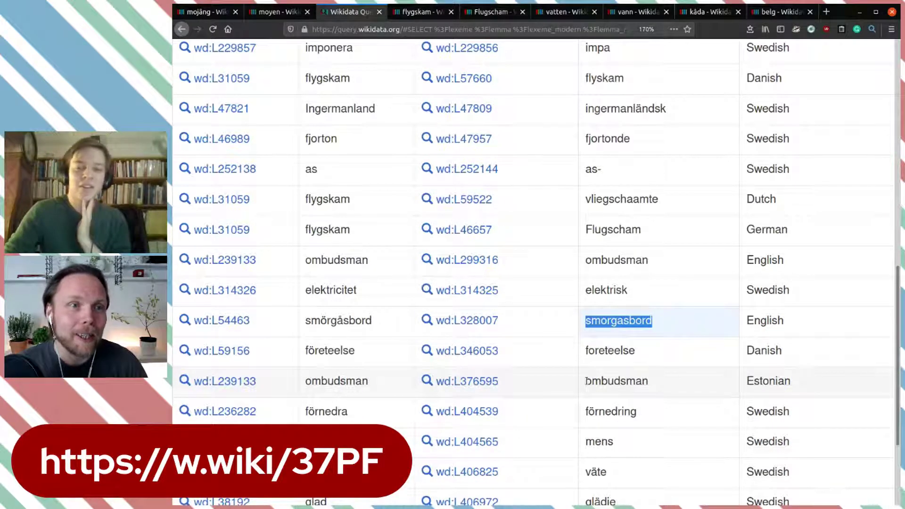
left_click_drag(585, 381, 625, 381)
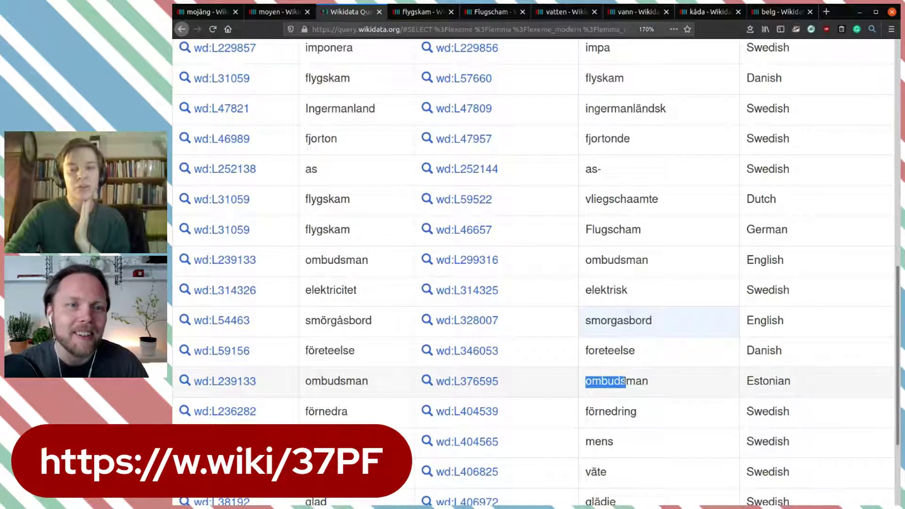
left_click(651, 384)
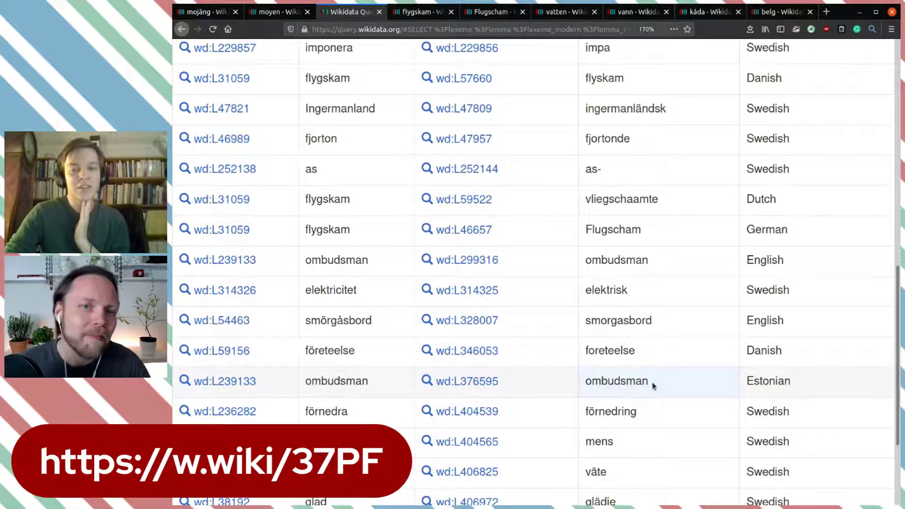
left_click_drag(366, 380, 331, 382)
left_click(307, 382)
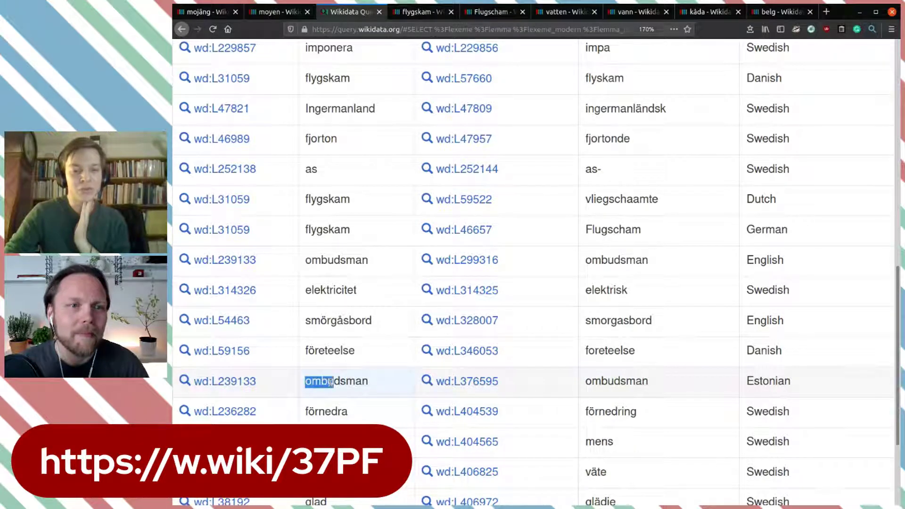
Open the Swedish lexeme ombudsman (L239133) in its own tab and review its combines values, sense and forms.
left_click(370, 384)
middle_click(263, 386)
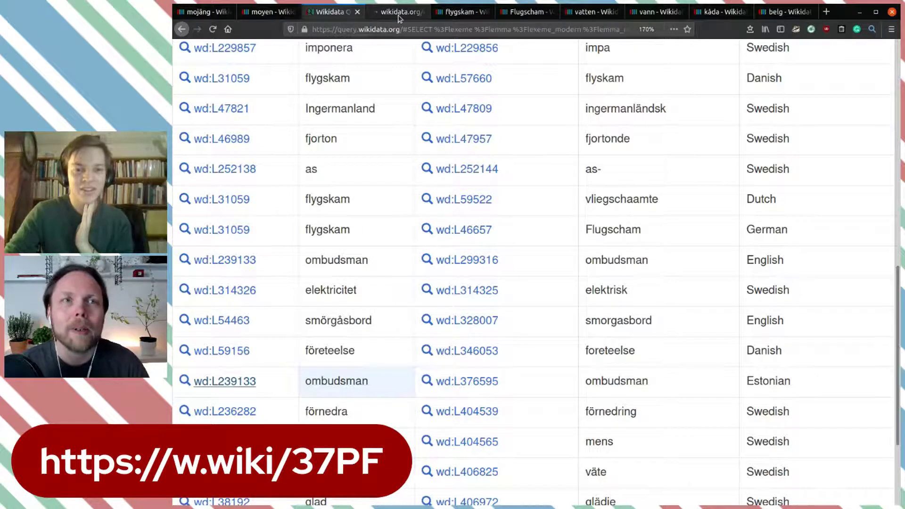
left_click(398, 13)
scroll(527, 336, "down", 15)
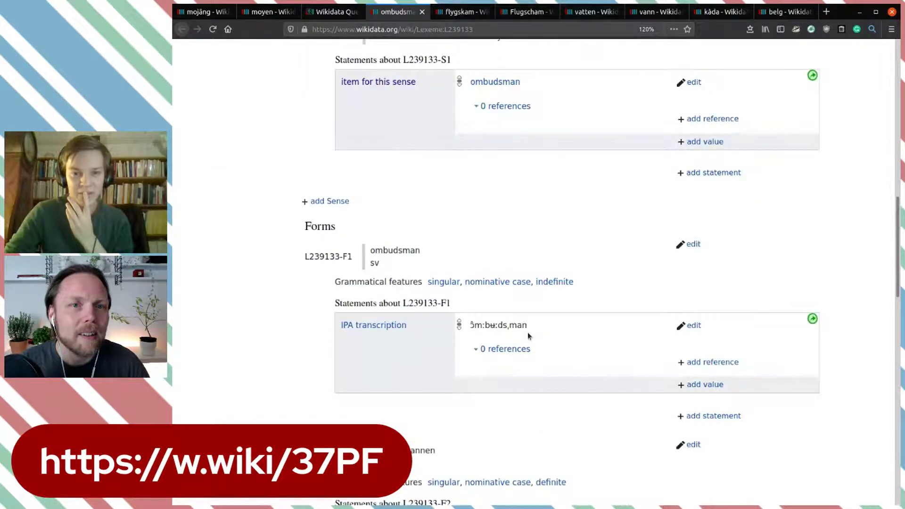
scroll(527, 332, "up", 1)
scroll(527, 331, "down", 8)
scroll(527, 332, "up", 8)
scroll(527, 332, "up", 10)
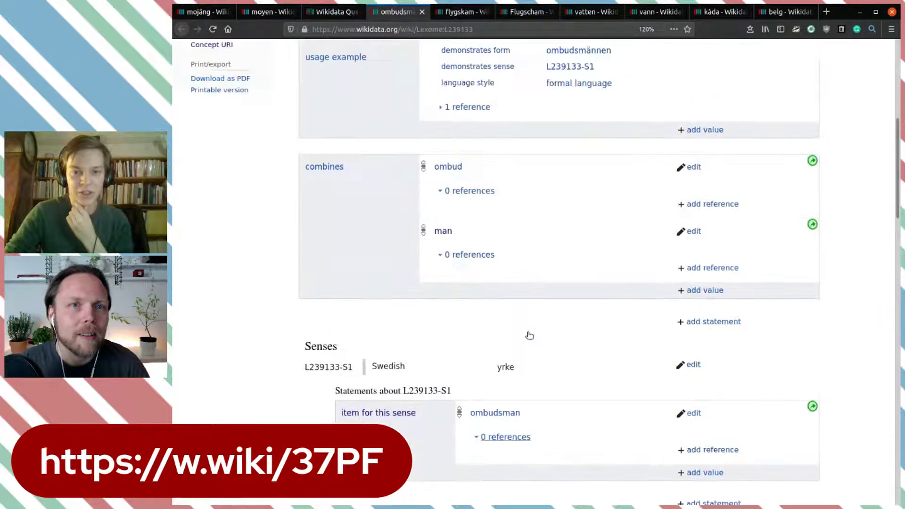
scroll(527, 331, "down", 4)
scroll(528, 332, "up", 1)
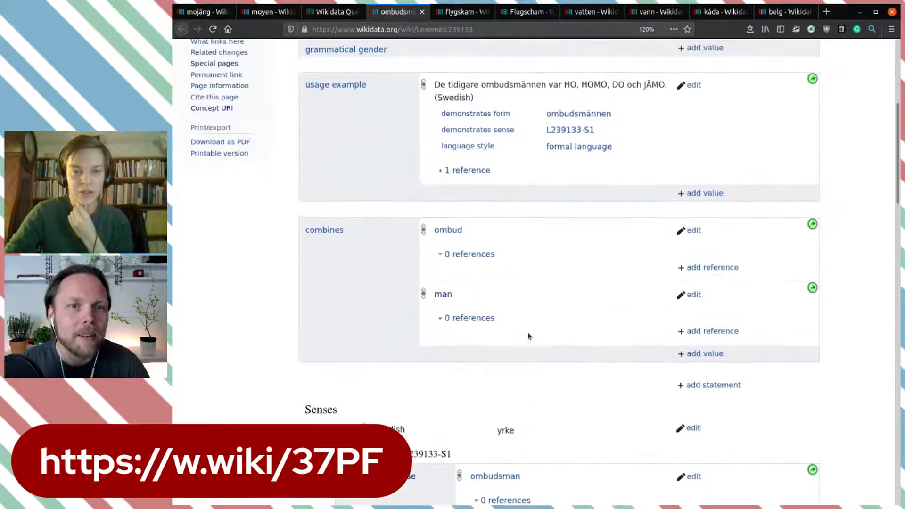
Open the component lexeme ombud, review its gender, senses and forms, and close its tab to return to the query results.
left_click(454, 231)
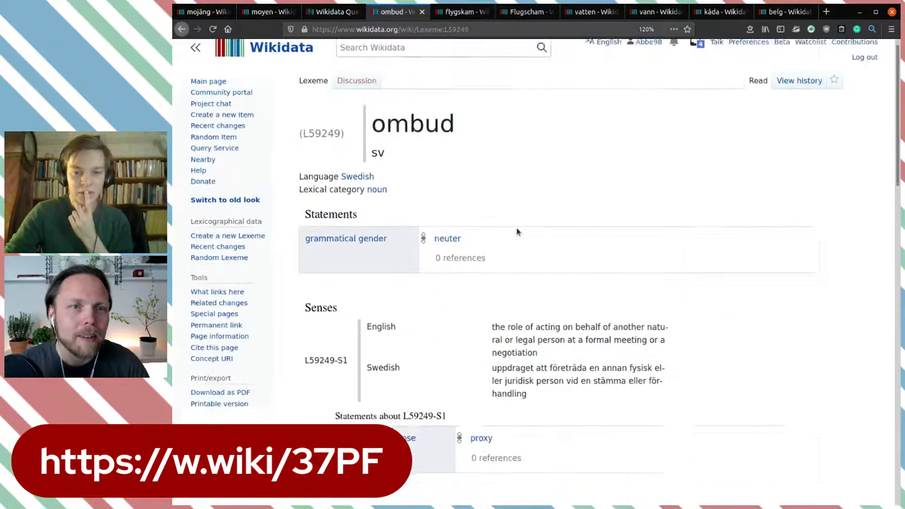
scroll(517, 232, "down", 4)
scroll(517, 232, "down", 3)
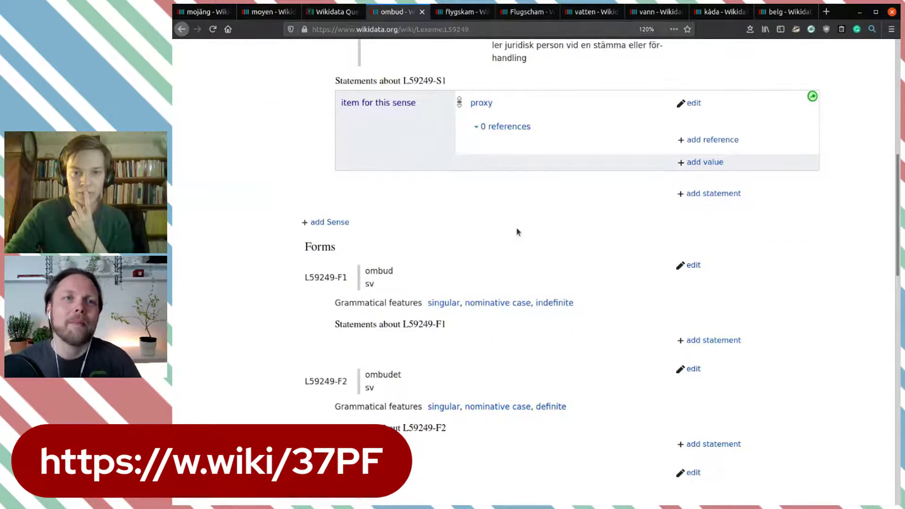
scroll(517, 232, "up", 4)
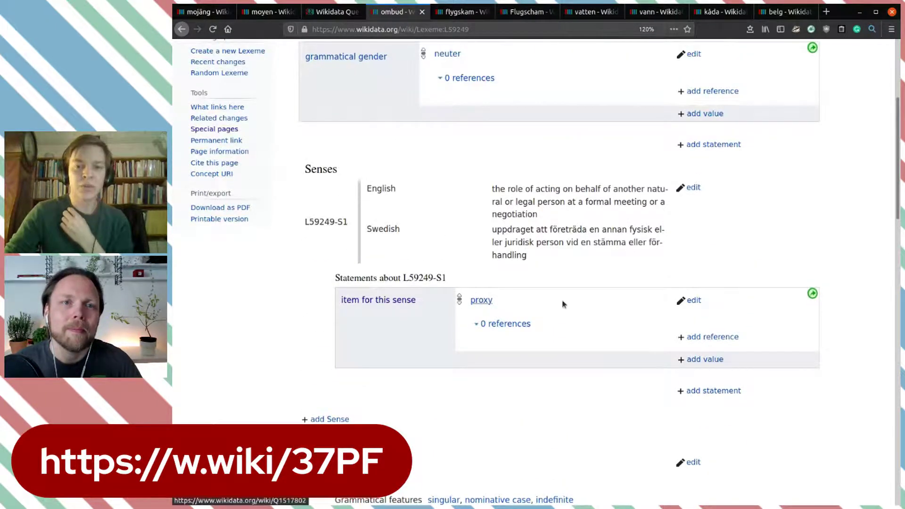
scroll(590, 306, "down", 5)
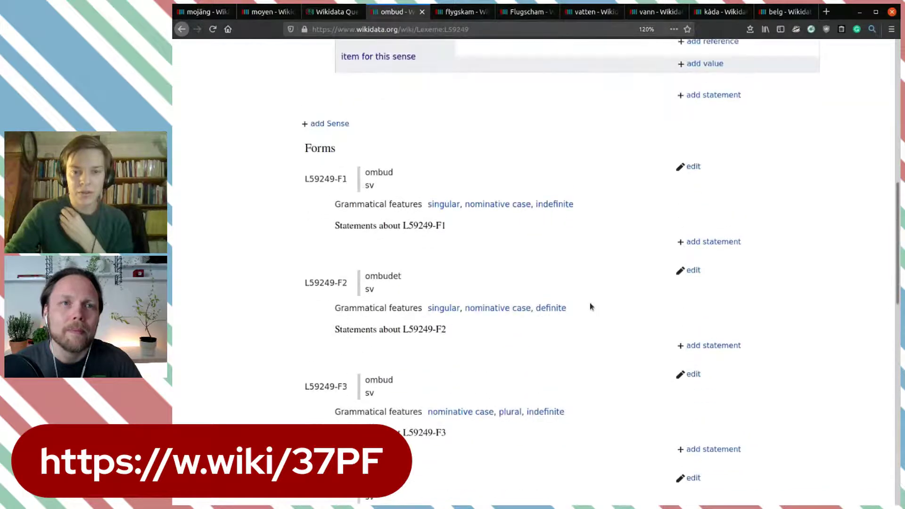
scroll(590, 306, "up", 8)
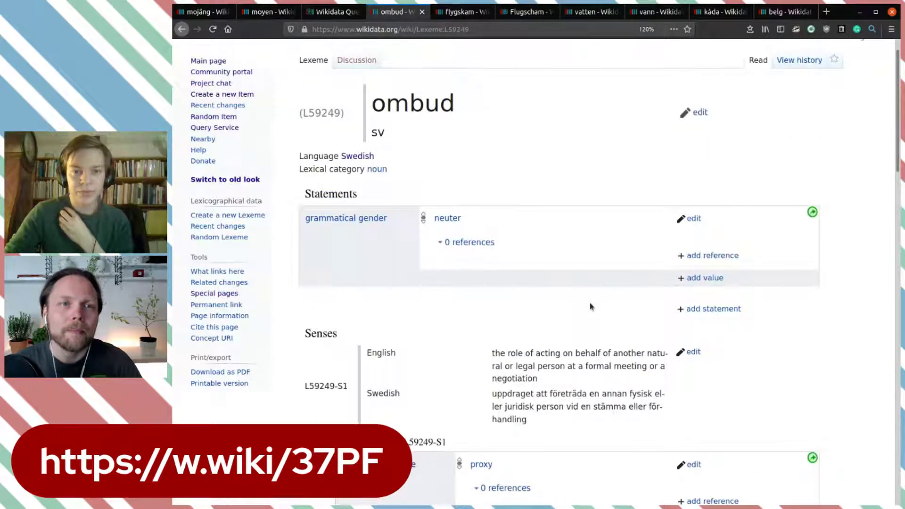
left_click_drag(400, 106, 460, 110)
left_click(461, 107)
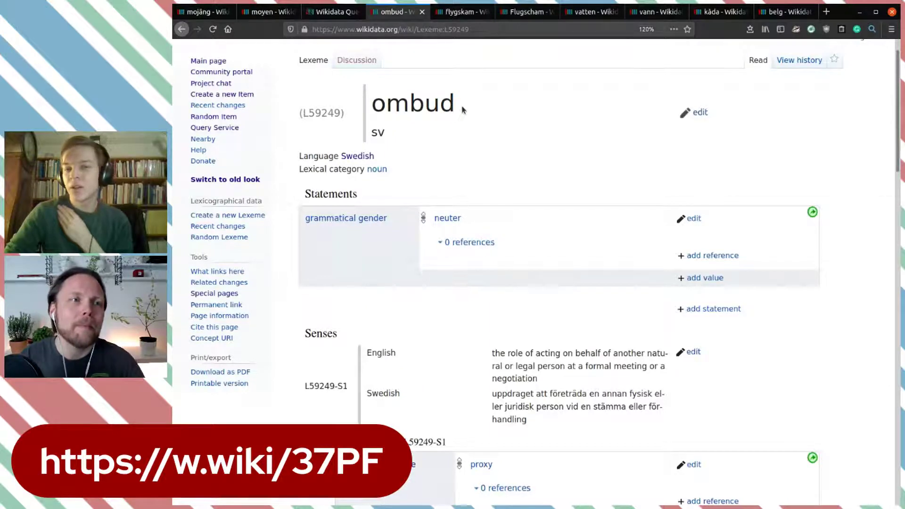
scroll(464, 182, "down", 5)
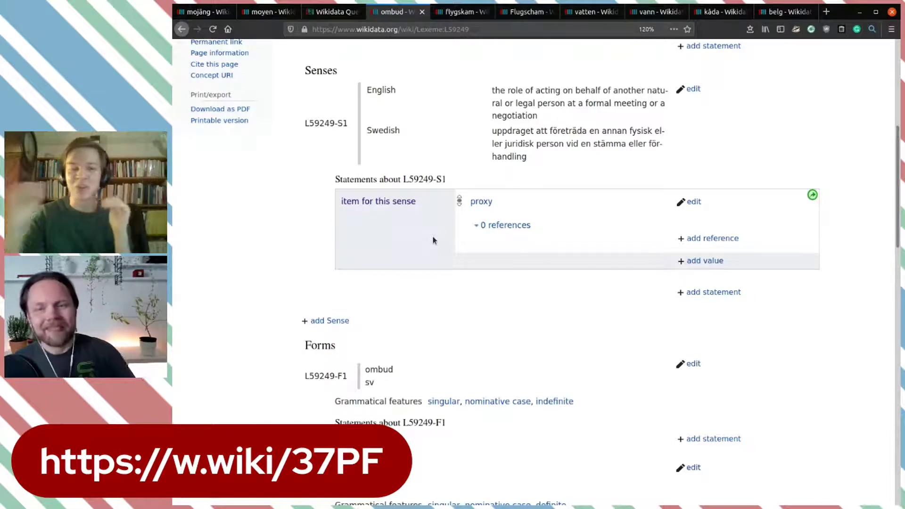
left_click(422, 11)
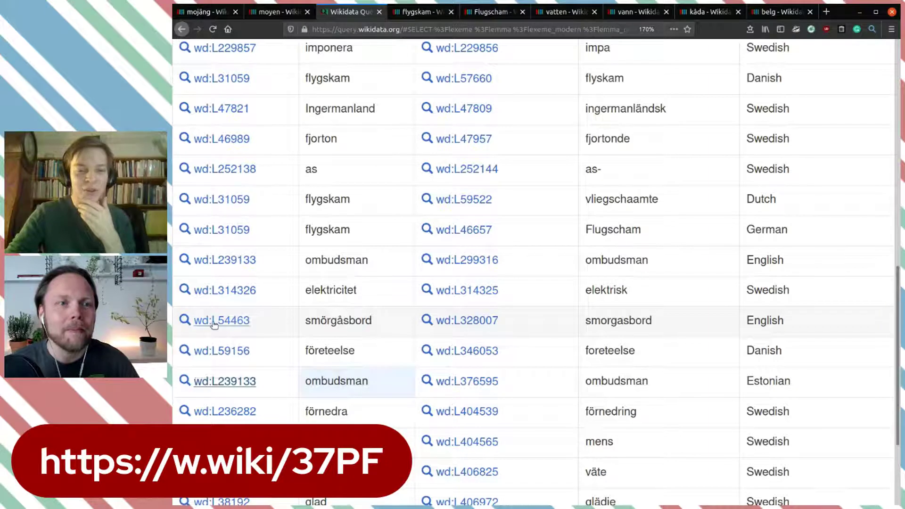
Open the Swedish lexeme smörgåsbord (L54463) in its own tab and examine its usage examples and combines statements.
middle_click(253, 332)
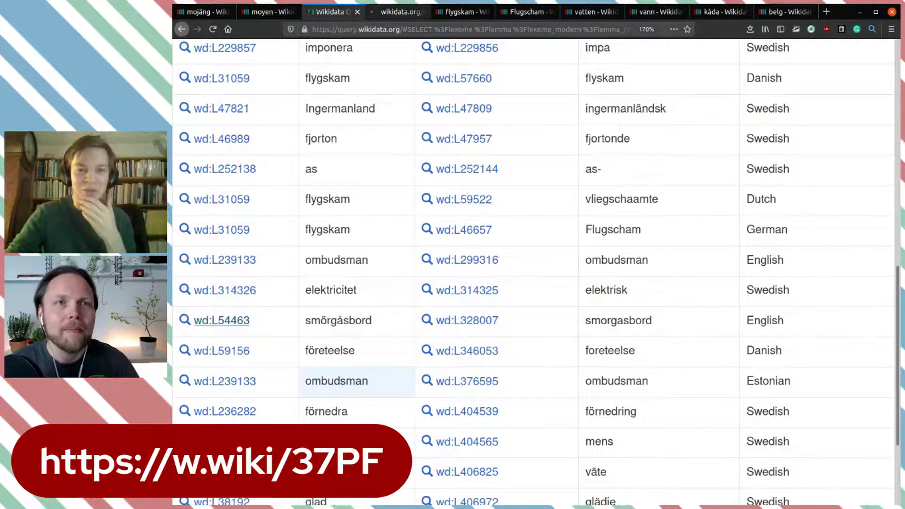
left_click(401, 10)
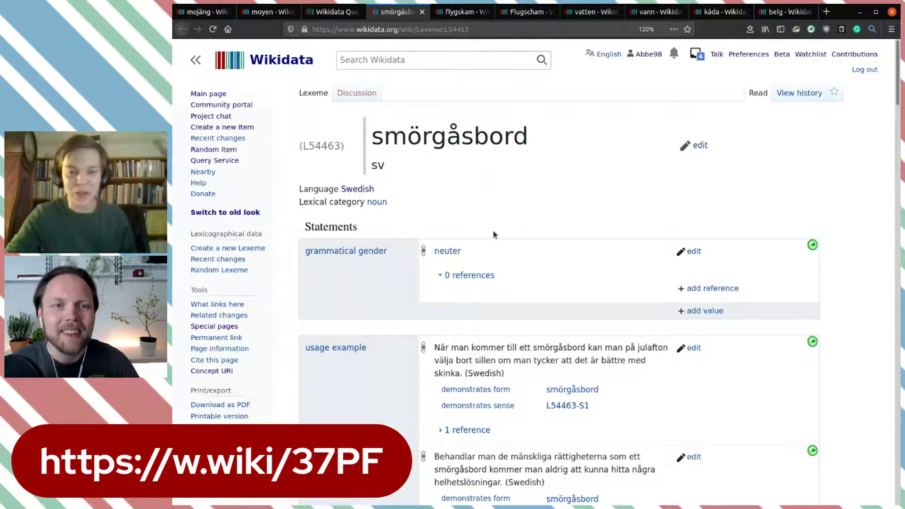
scroll(493, 232, "down", 5)
scroll(494, 231, "down", 10)
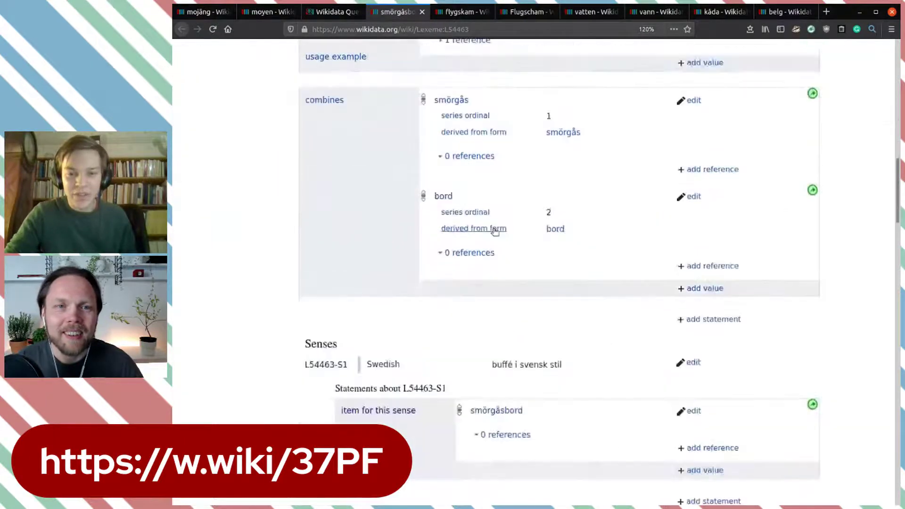
scroll(494, 229, "up", 3)
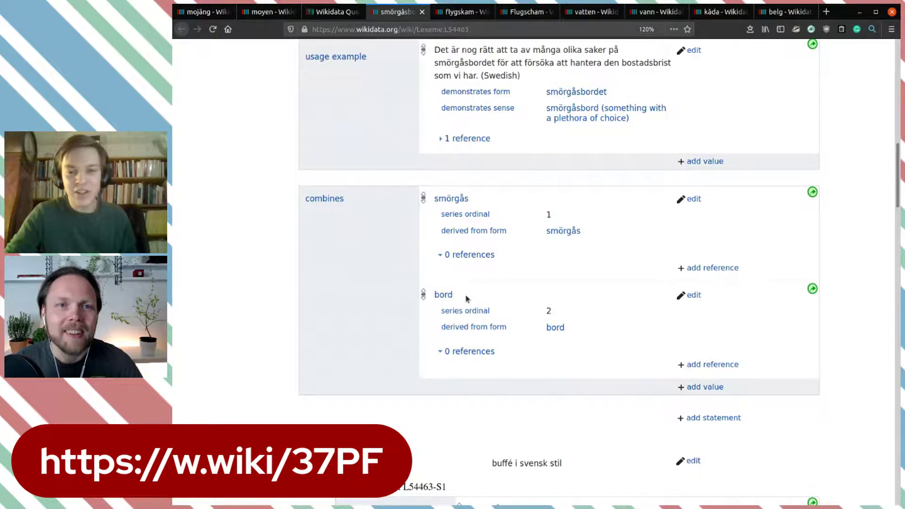
left_click_drag(465, 296, 526, 295)
left_click(527, 295)
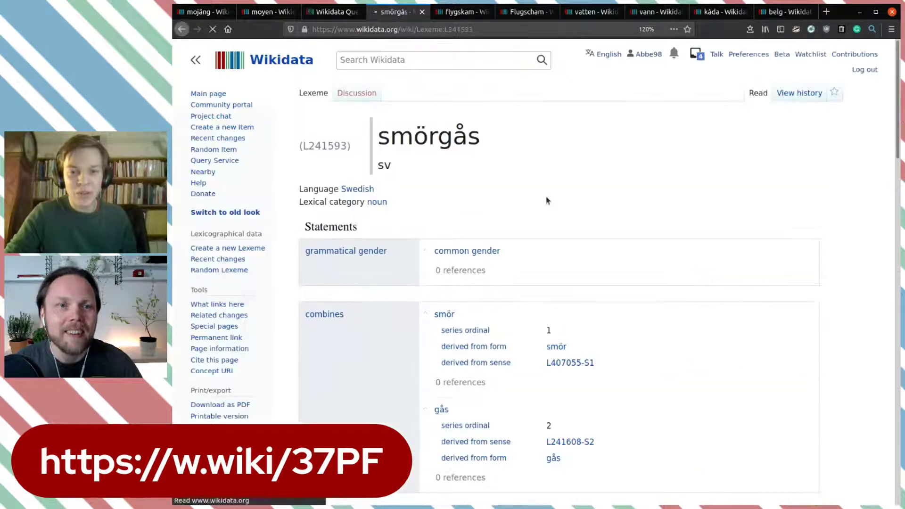
Review the component lexeme smörgås (L241593), checking its sense, forms and the two words it combines.
scroll(610, 282, "down", 8)
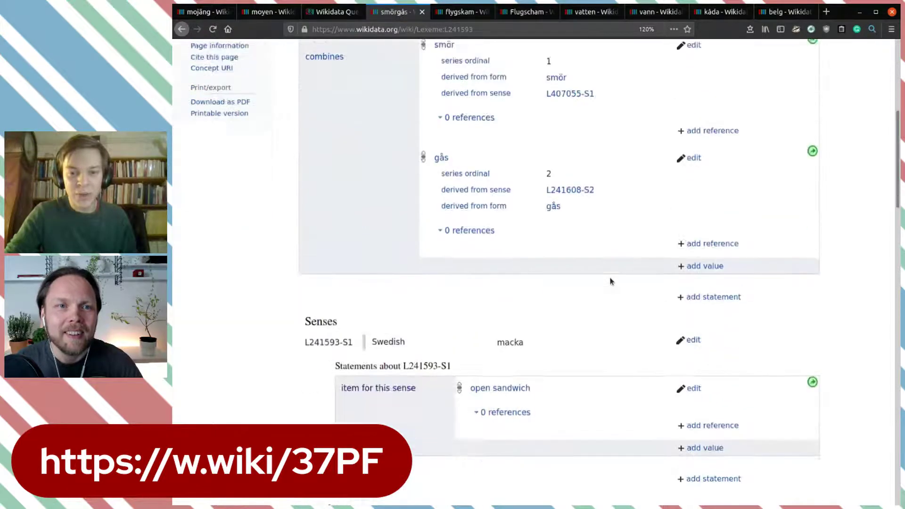
scroll(610, 281, "down", 3)
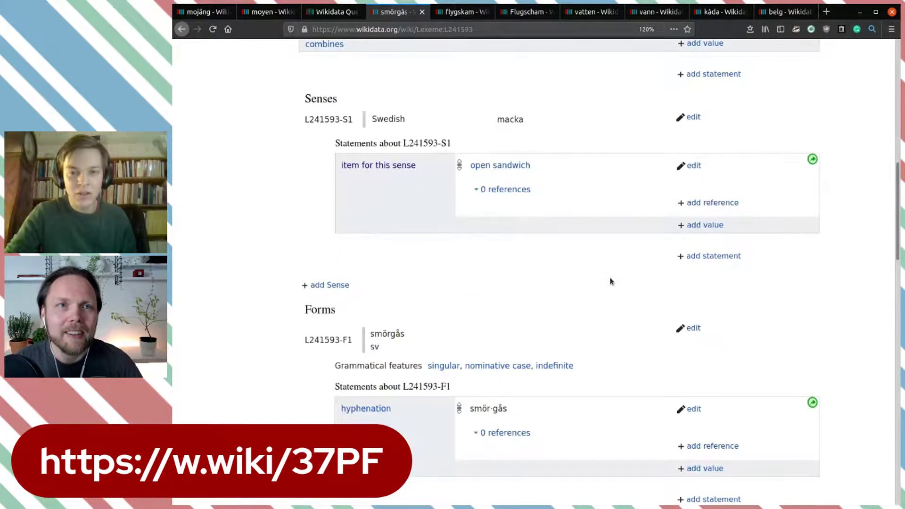
scroll(610, 281, "up", 7)
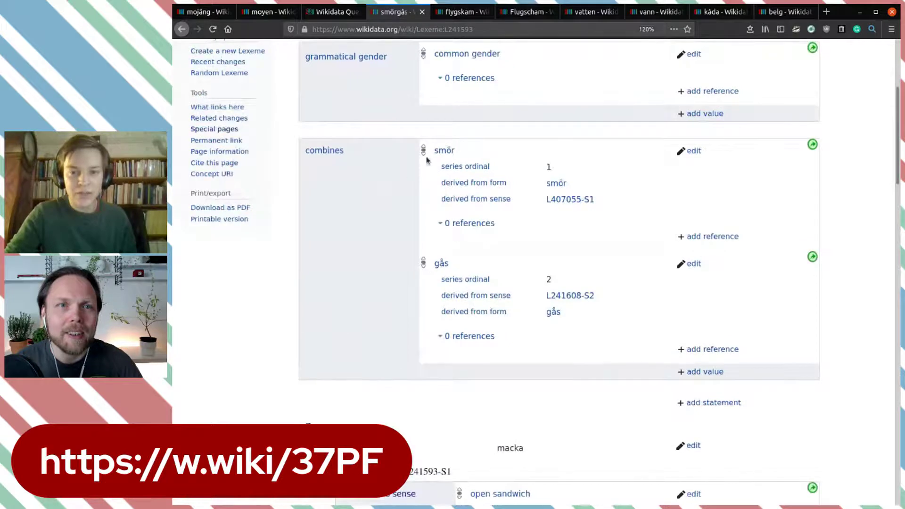
left_click_drag(471, 152, 434, 153)
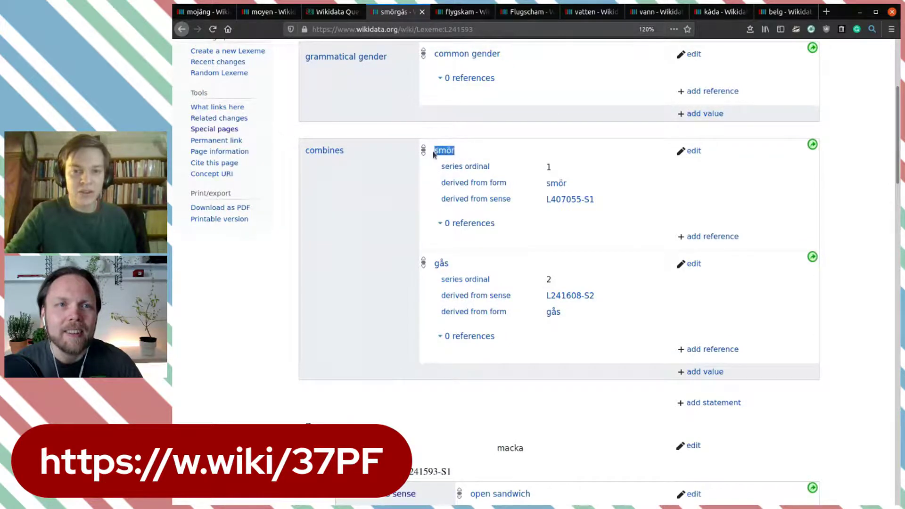
left_click(542, 154)
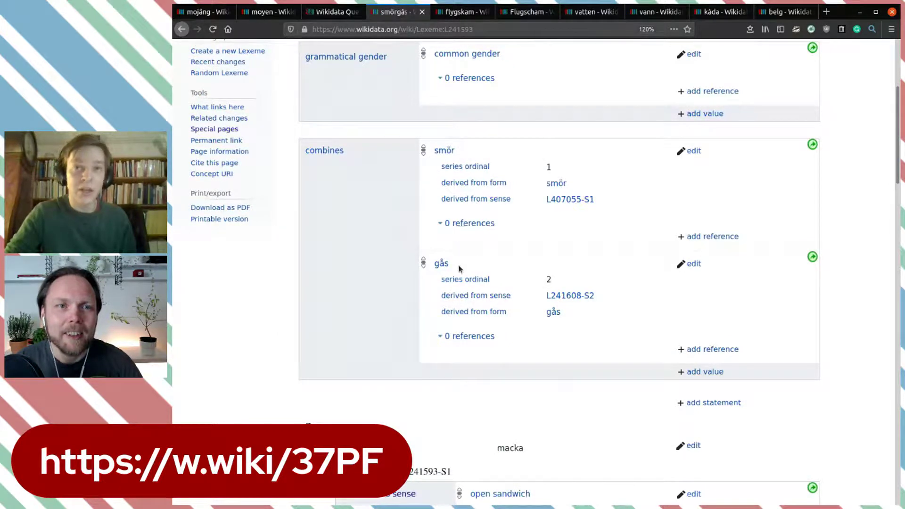
left_click_drag(459, 269, 429, 263)
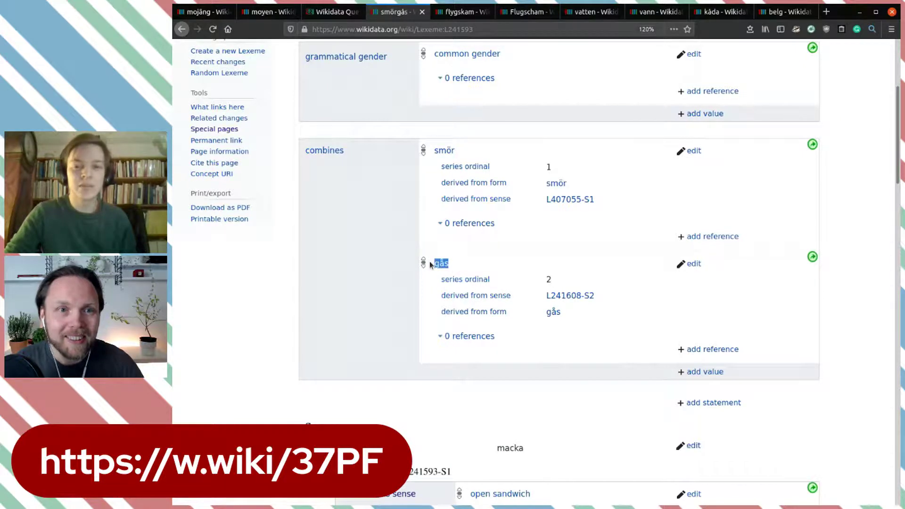
left_click(494, 259)
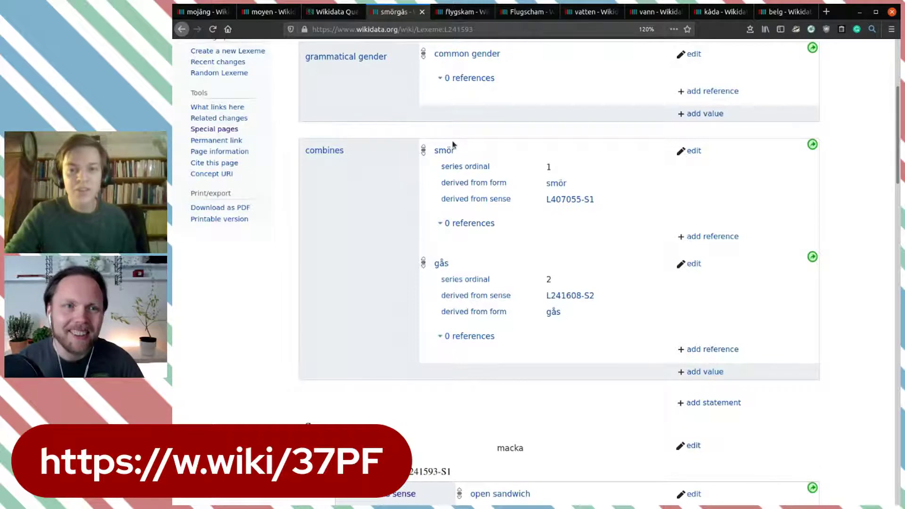
Open the component lexeme gås and compare the glosses of its senses S1 and S2.
left_click(446, 267)
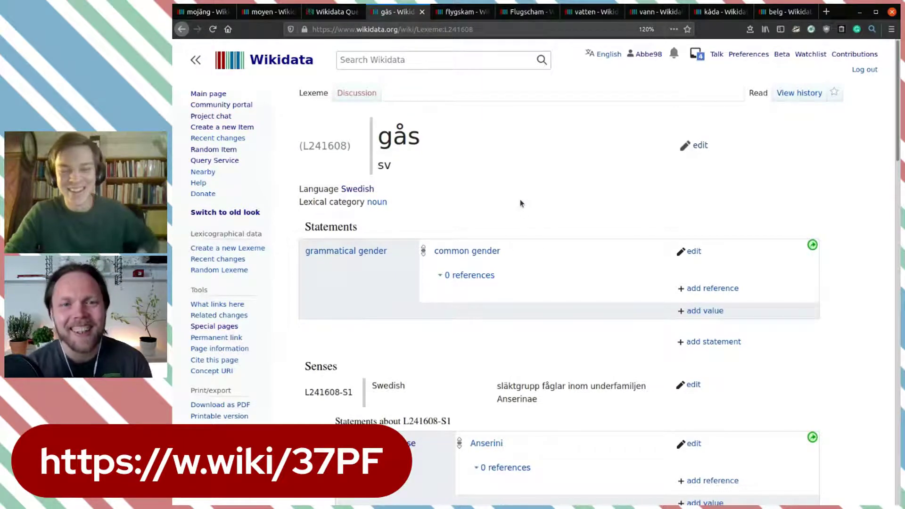
scroll(520, 203, "down", 3)
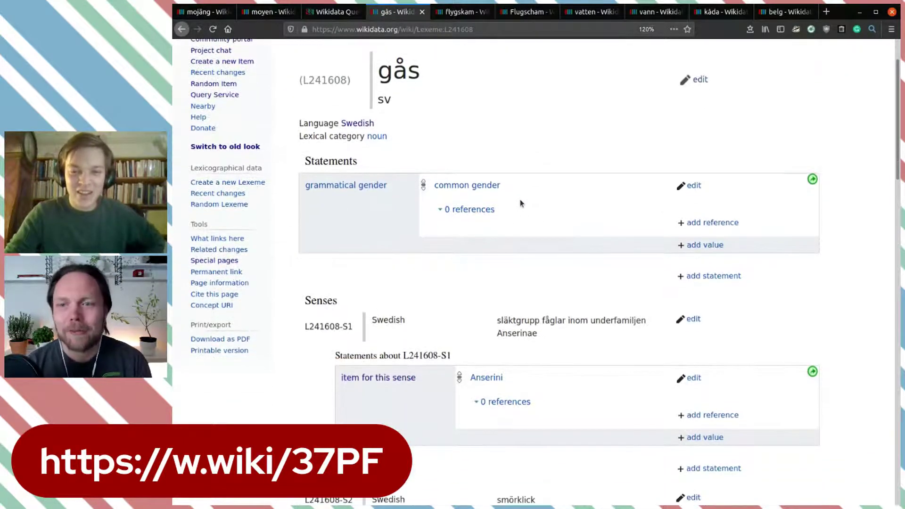
scroll(520, 202, "down", 3)
scroll(520, 202, "down", 4)
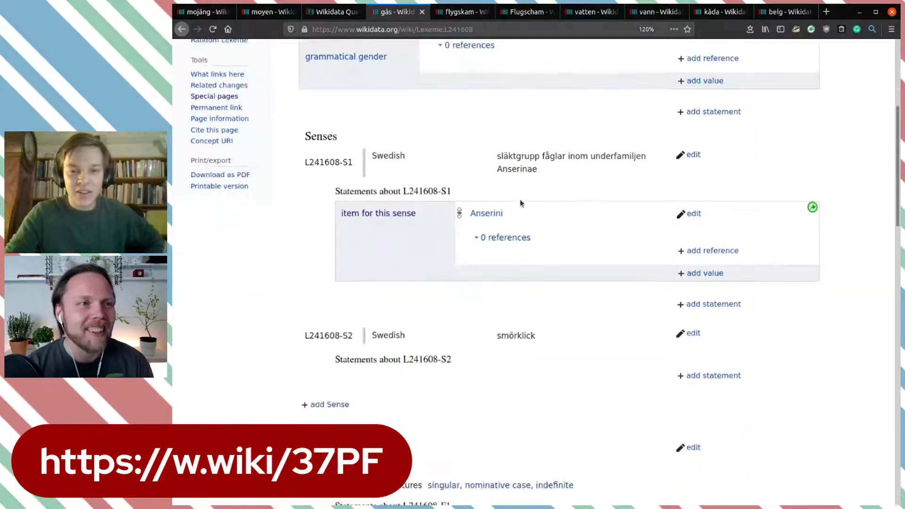
scroll(520, 203, "down", 3)
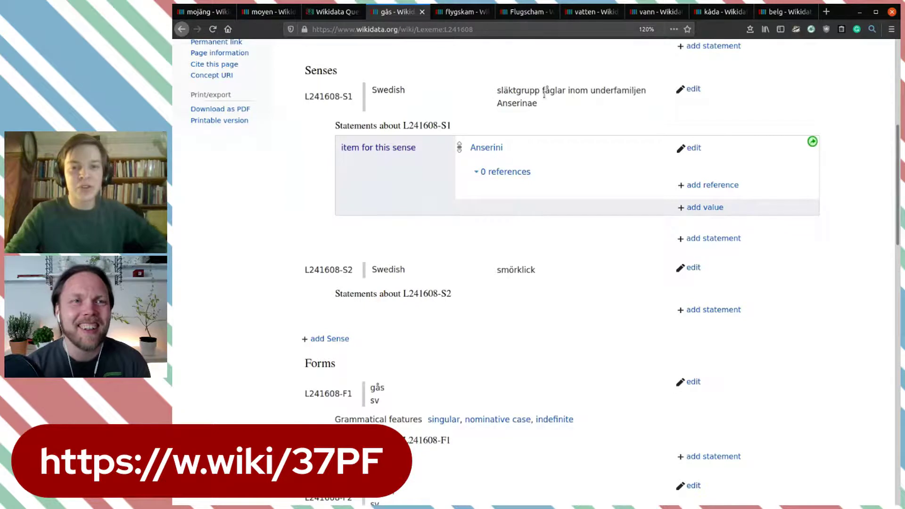
left_click_drag(372, 90, 438, 93)
left_click(551, 107)
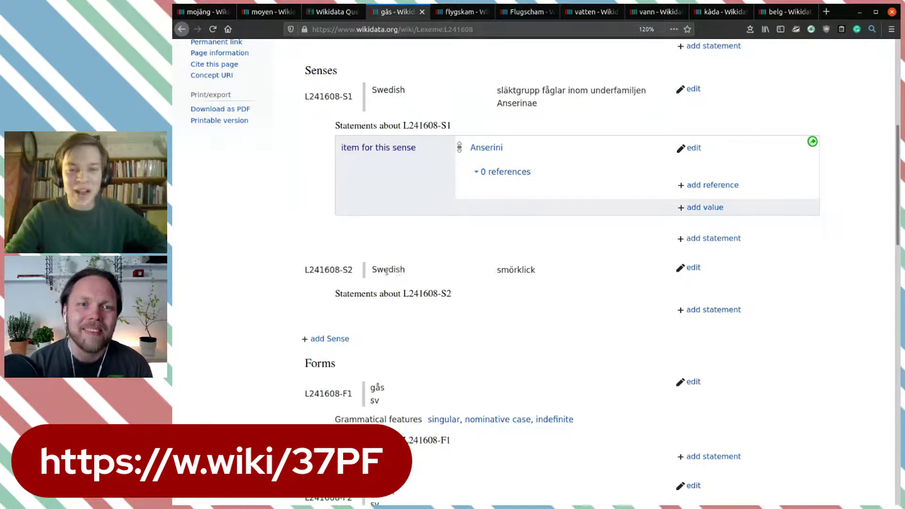
left_click_drag(389, 269, 551, 272)
left_click(588, 272)
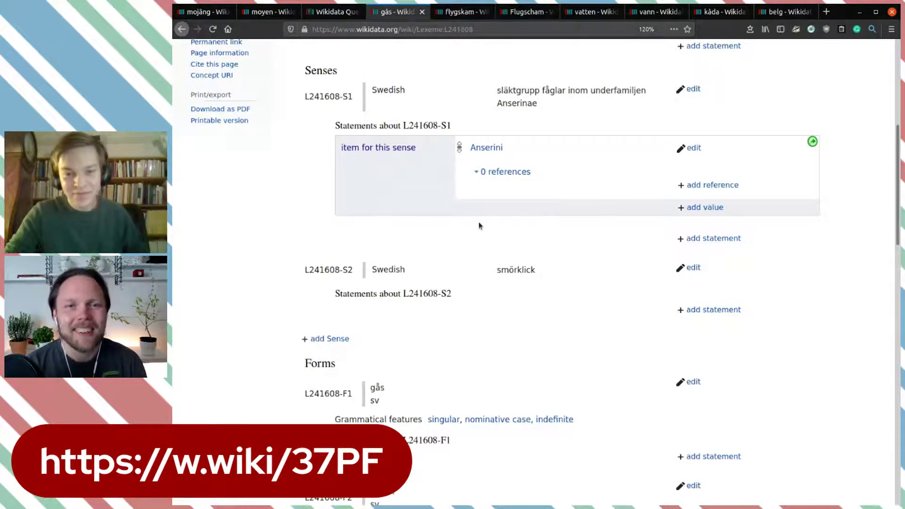
Return to the query results, look over the derived words and their languages, and go back to the SPARQL query.
key("ctrl+Page_Up")
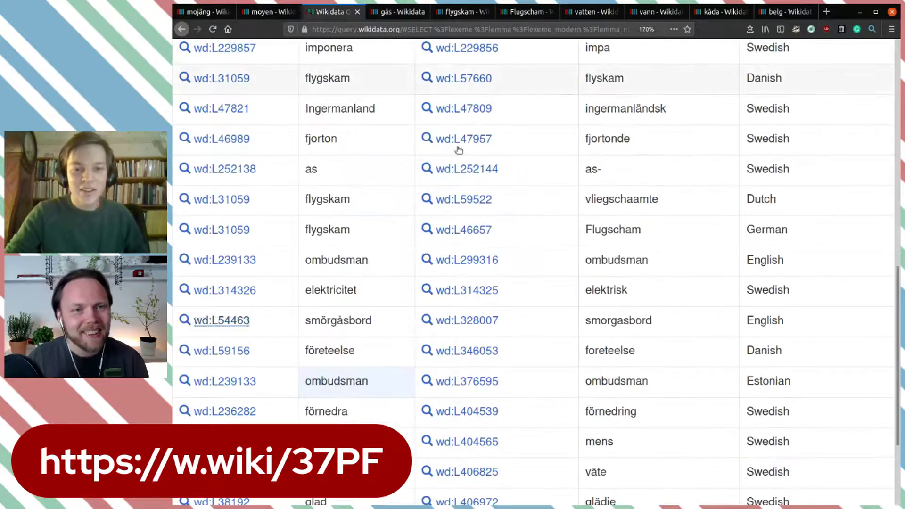
scroll(462, 283, "down", 3)
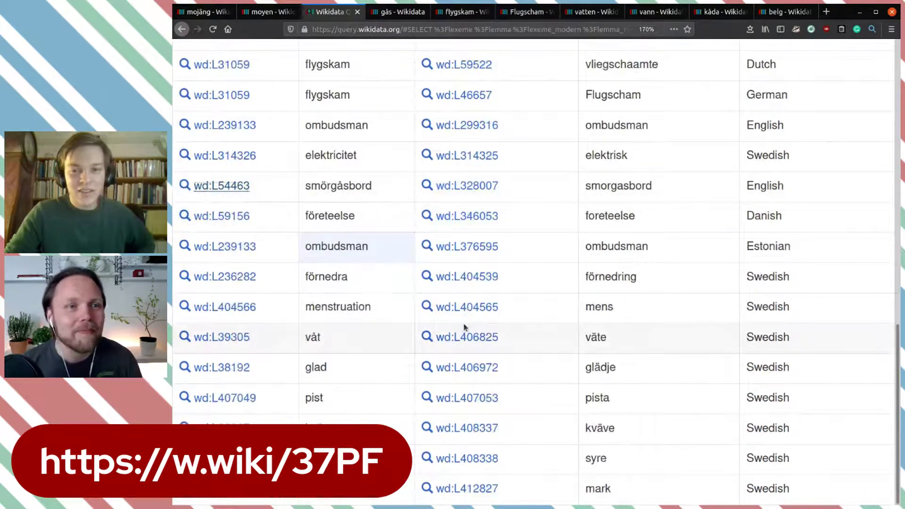
scroll(561, 379, "up", 4)
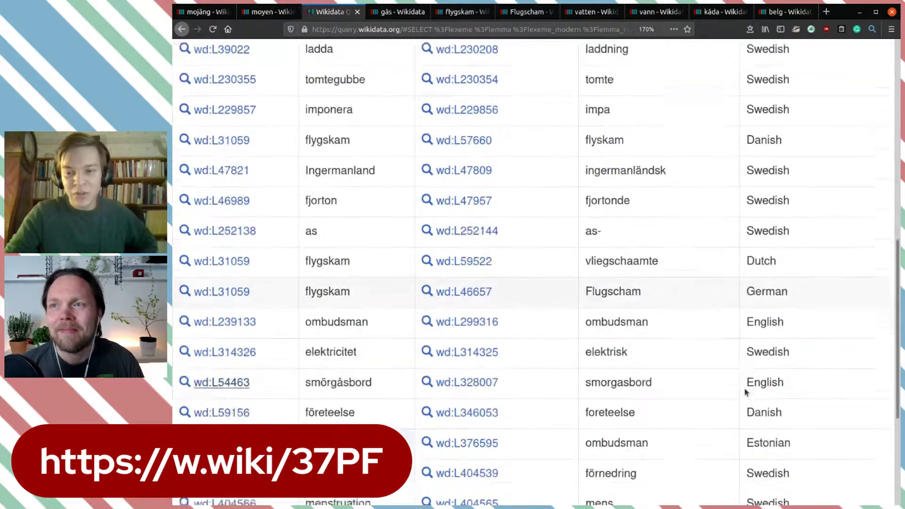
scroll(745, 391, "down", 1)
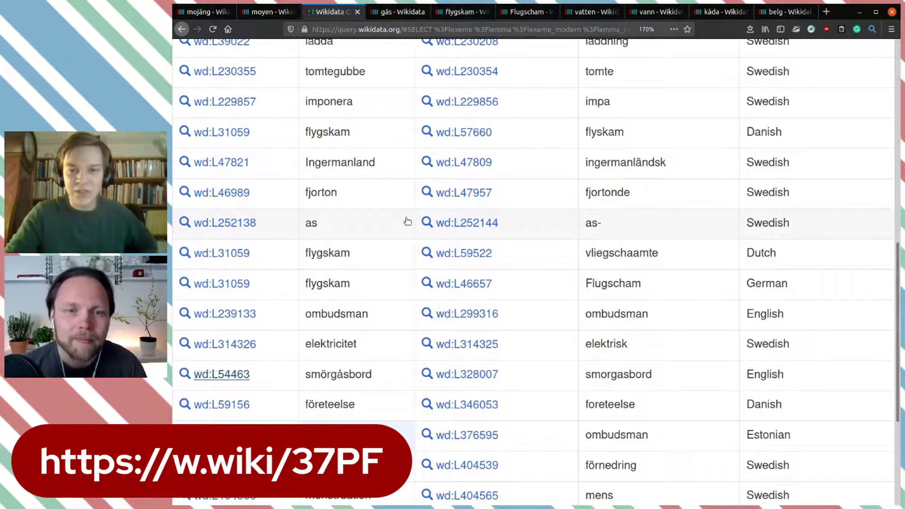
scroll(372, 222, "up", 1)
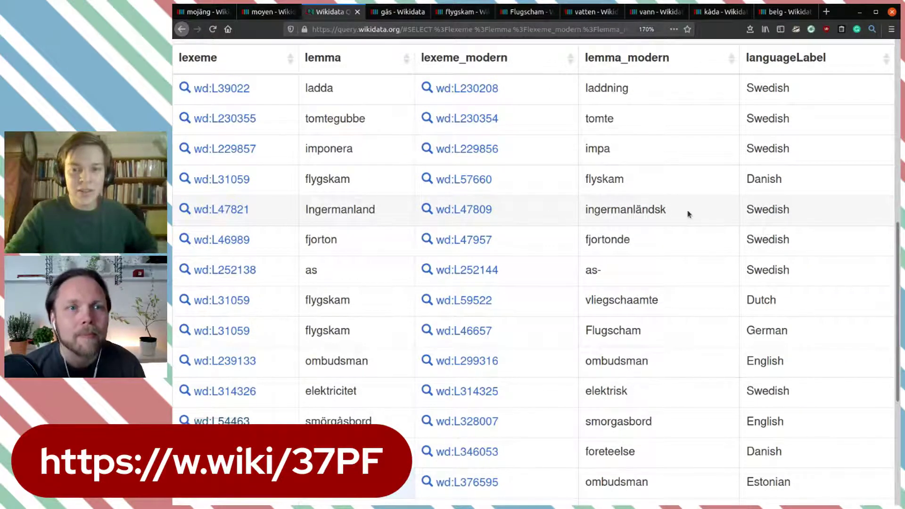
scroll(379, 216, "up", 1)
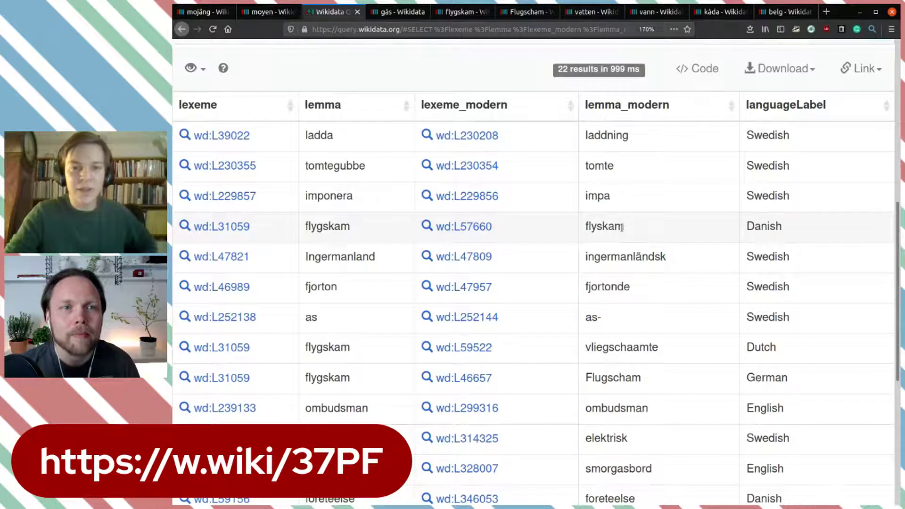
scroll(390, 179, "up", 1)
scroll(390, 179, "up", 5)
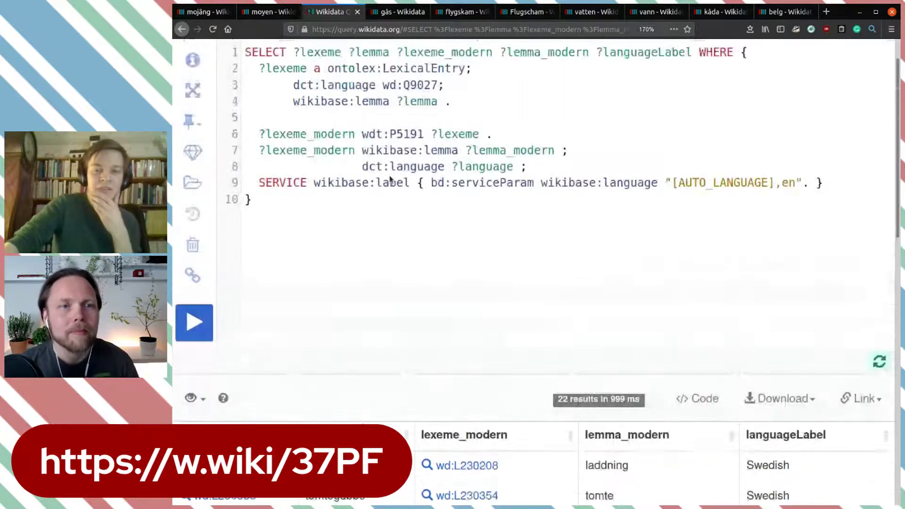